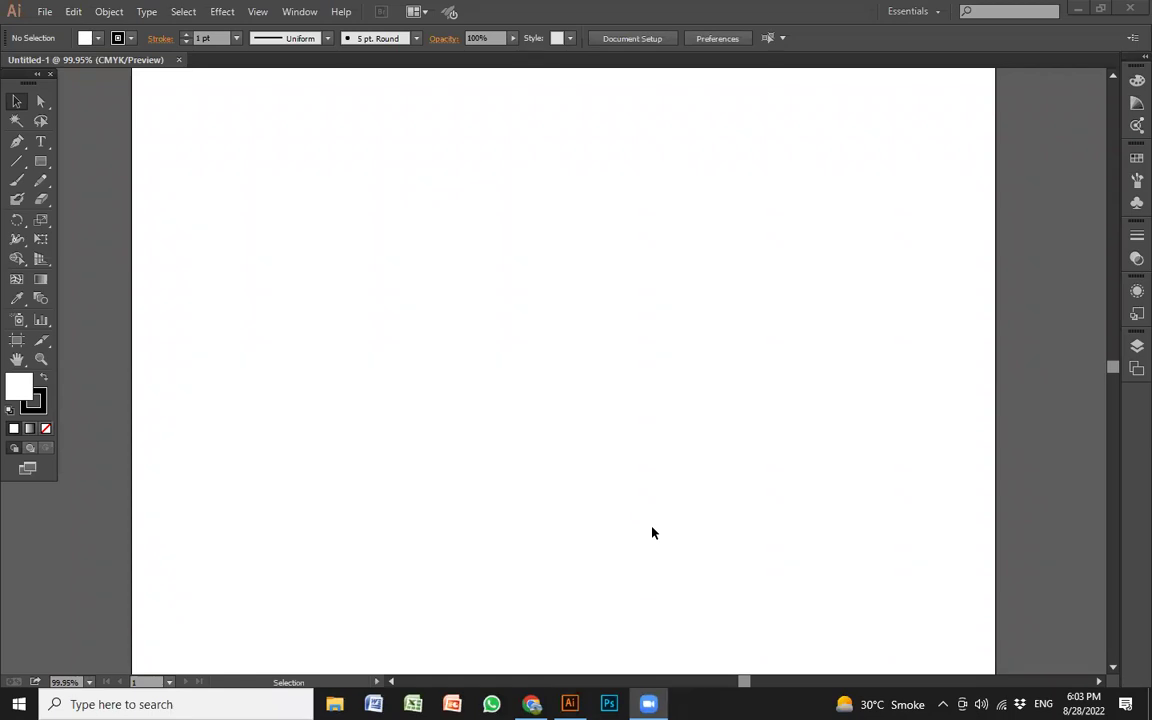
- Collapse the toolbox to a single column and select the Pen Tool from its flyout
click(35, 77)
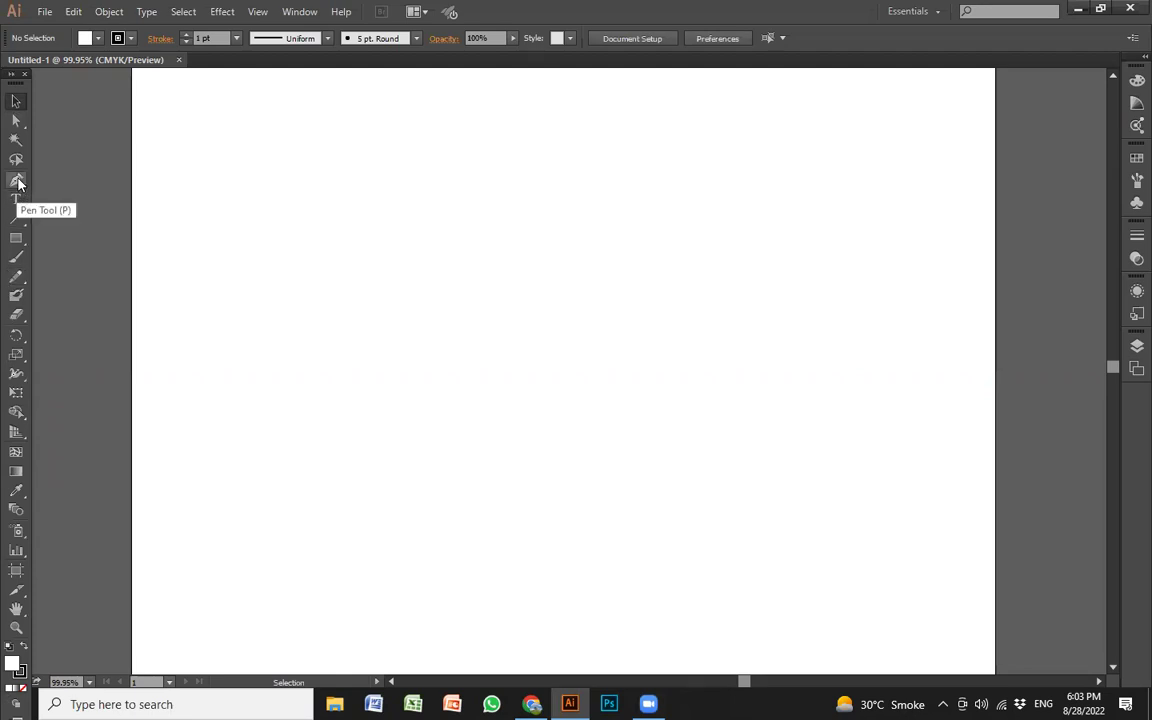
click(18, 182)
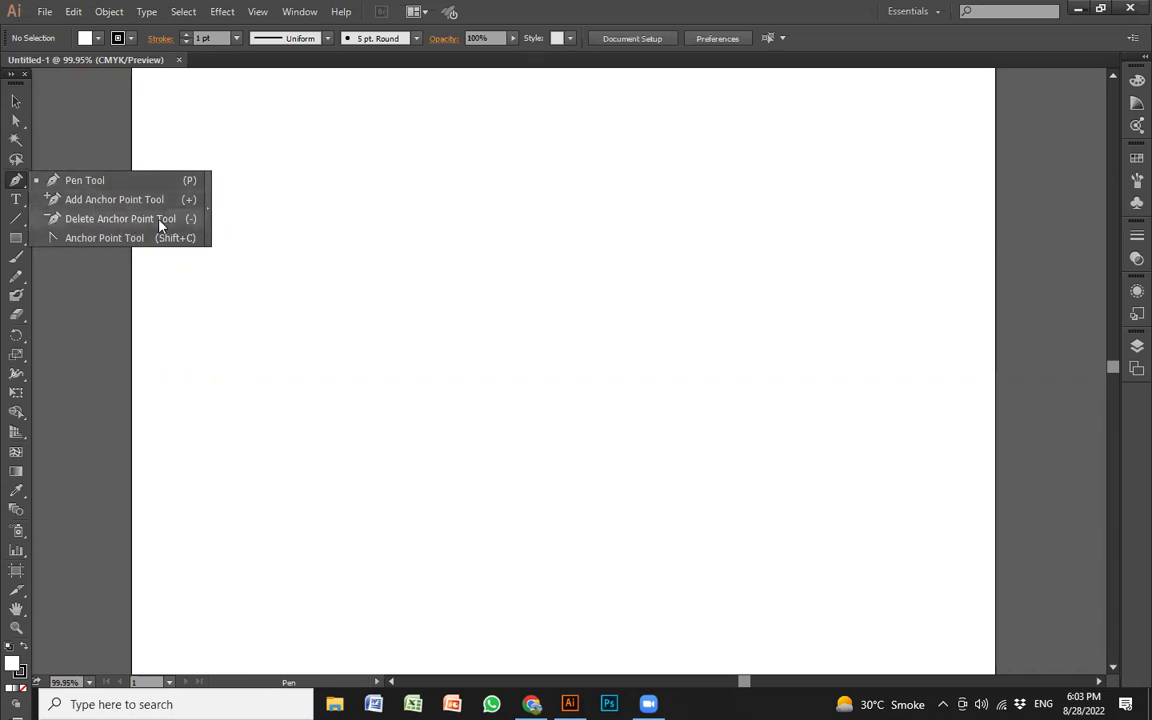
click(88, 181)
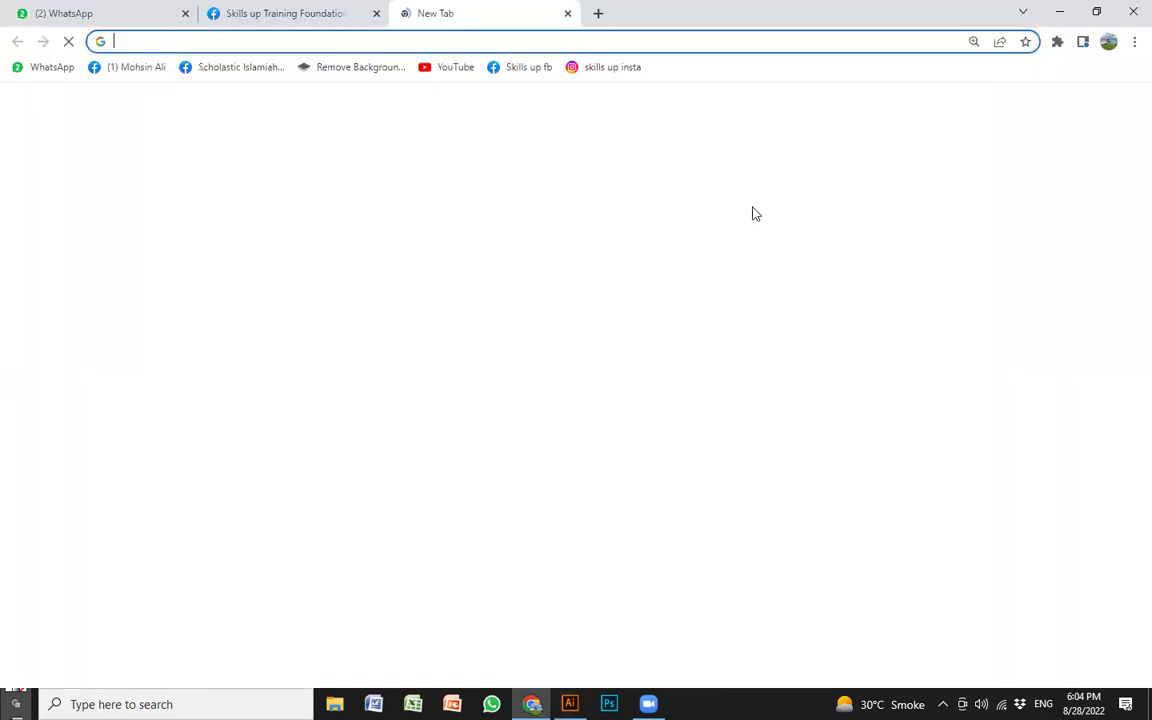
- Open Gmail, then Google Drive's Graphic Designing folder, and start a fresh browser tab
text(g)
key(Return)
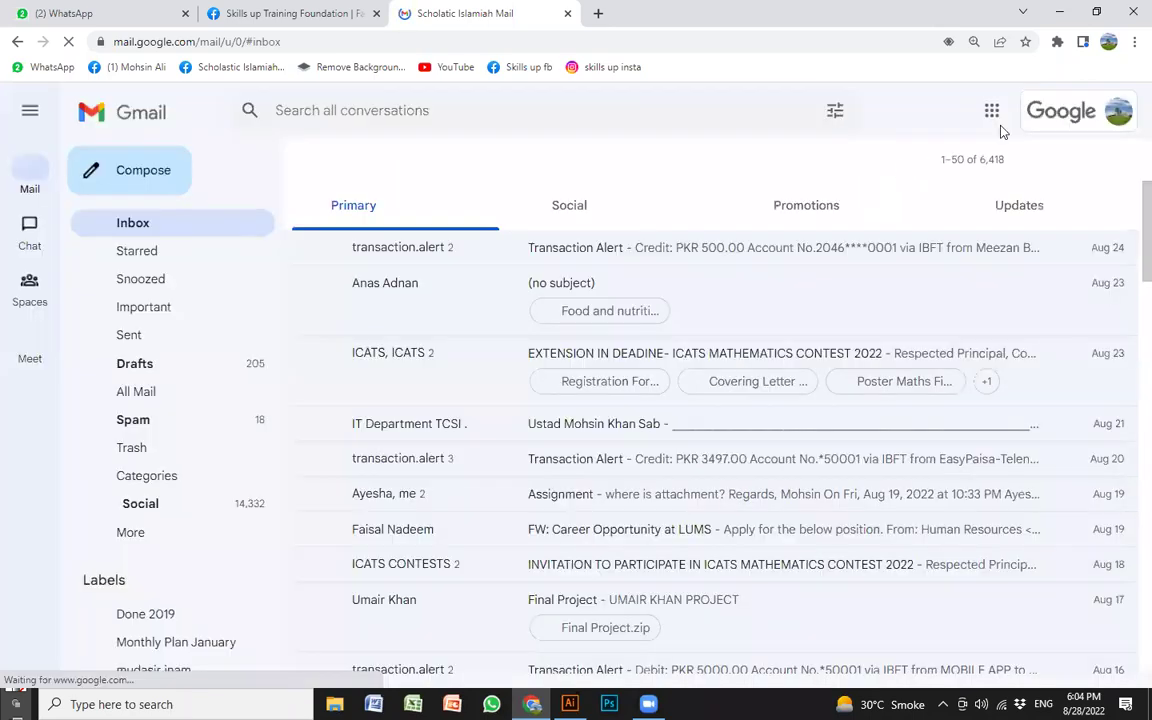
click(990, 112)
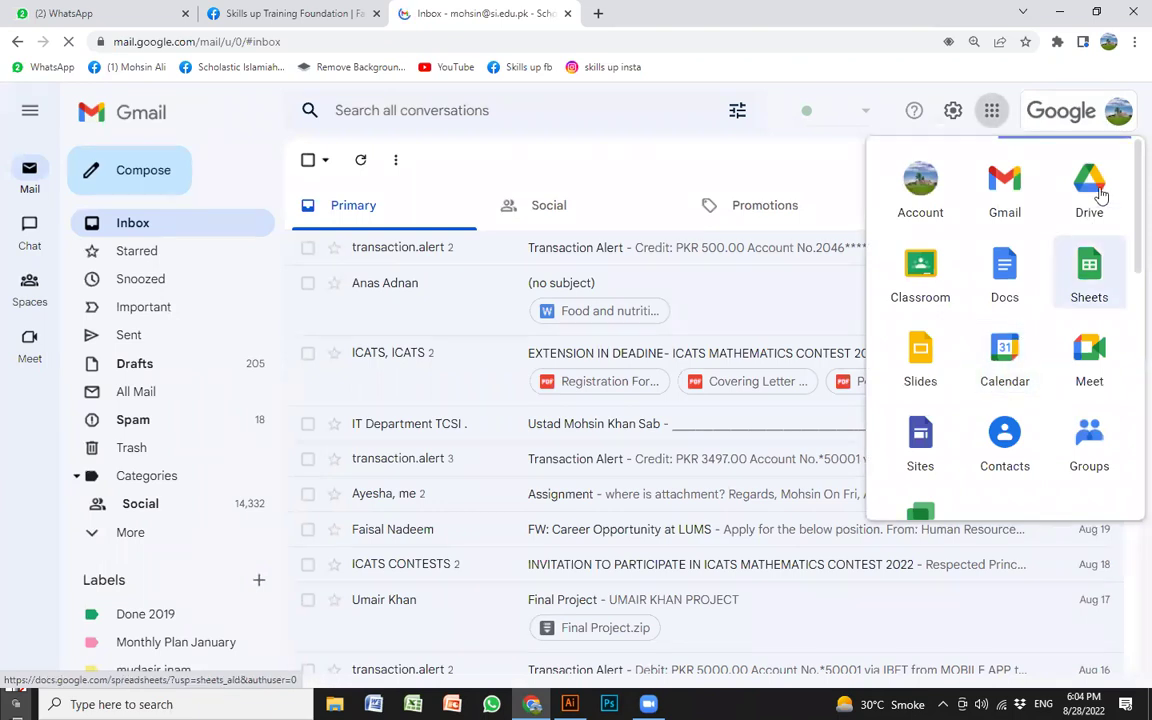
click(1006, 201)
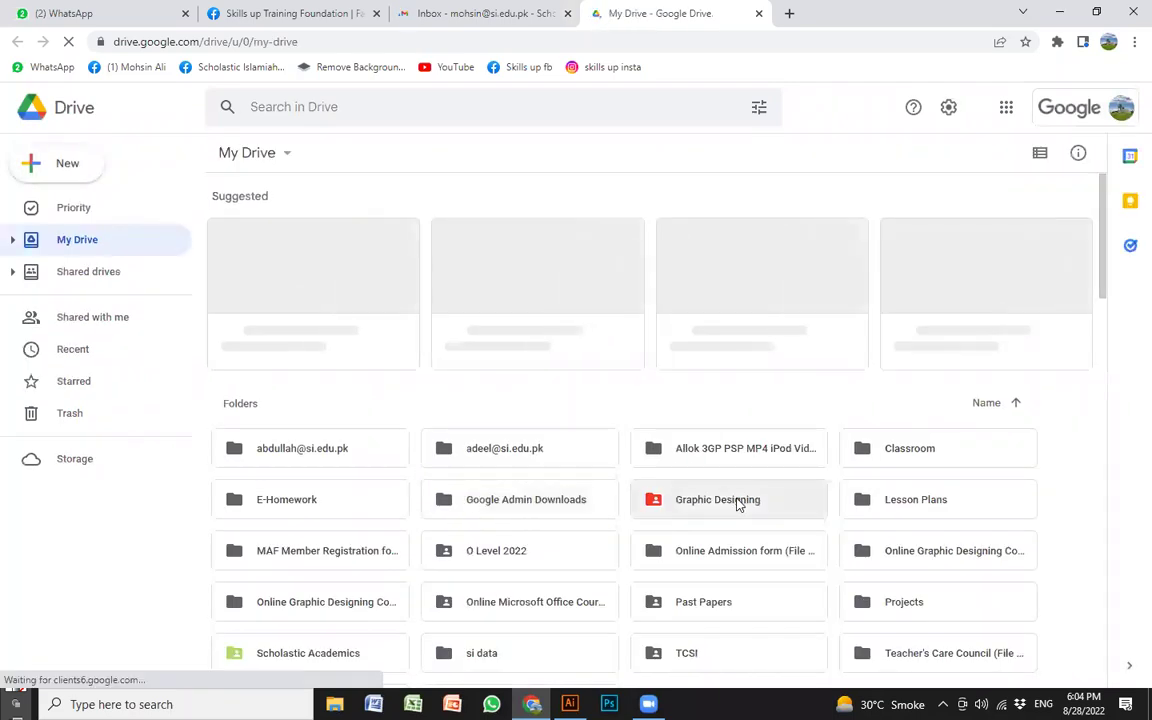
click(738, 504)
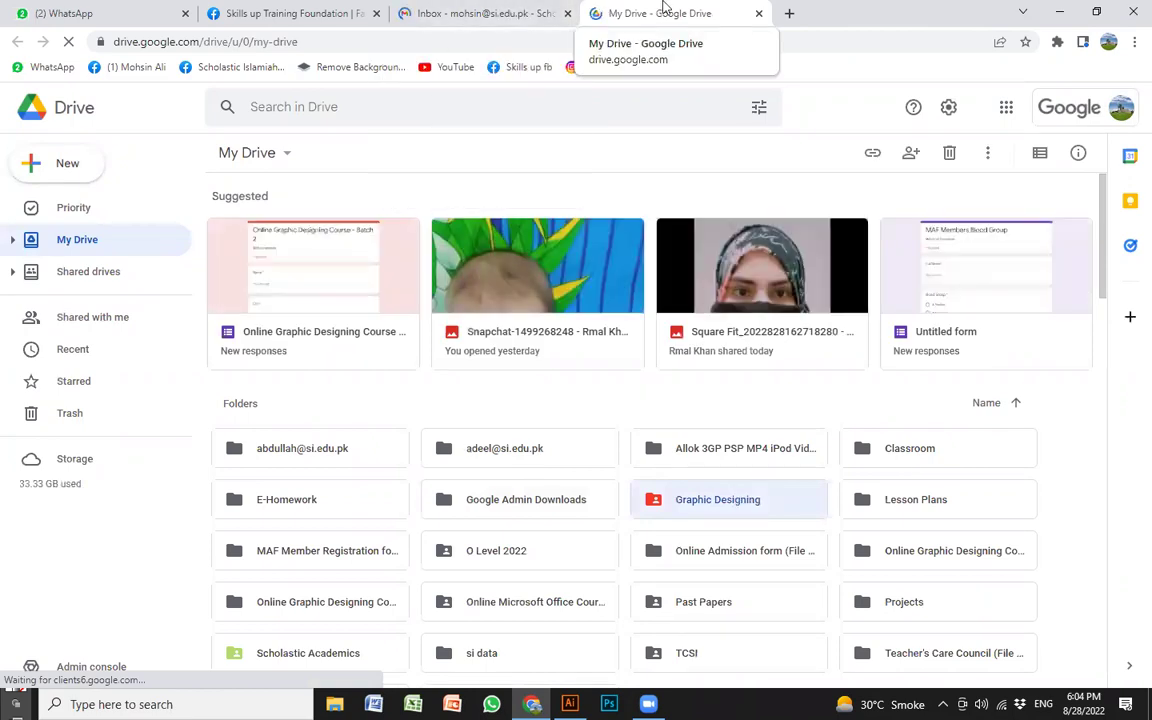
click(785, 13)
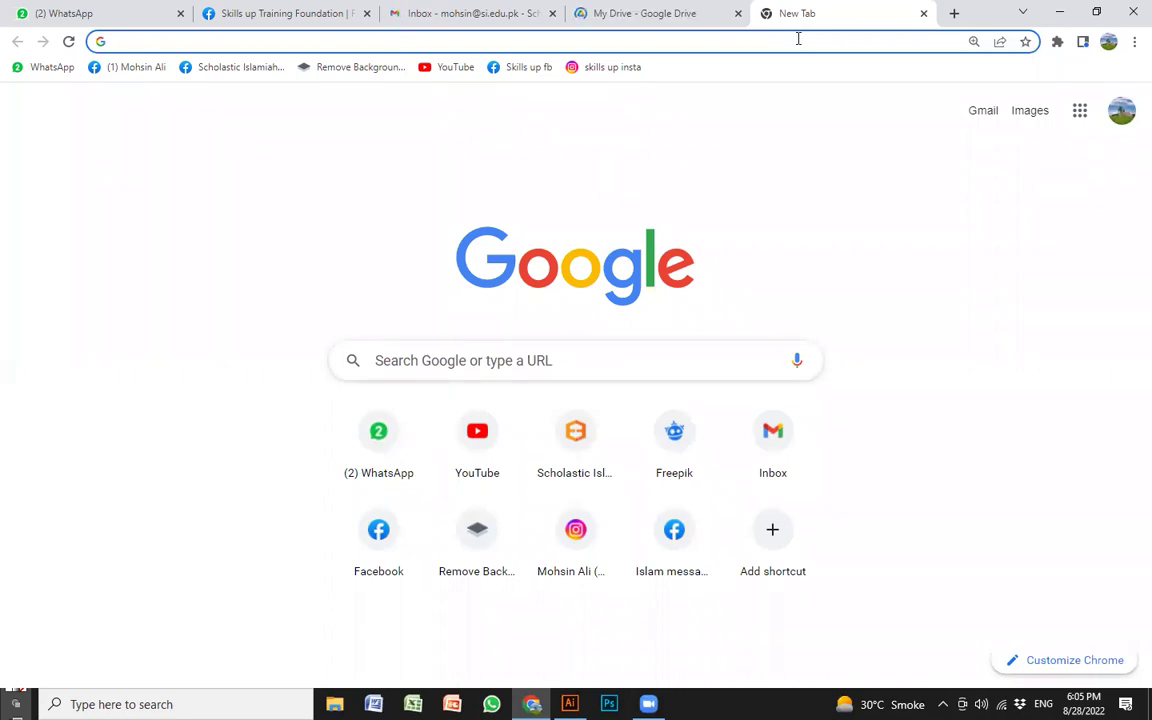
- Search Google Images for 'pen tool assignment adobe illustrator'
text(pen tool)
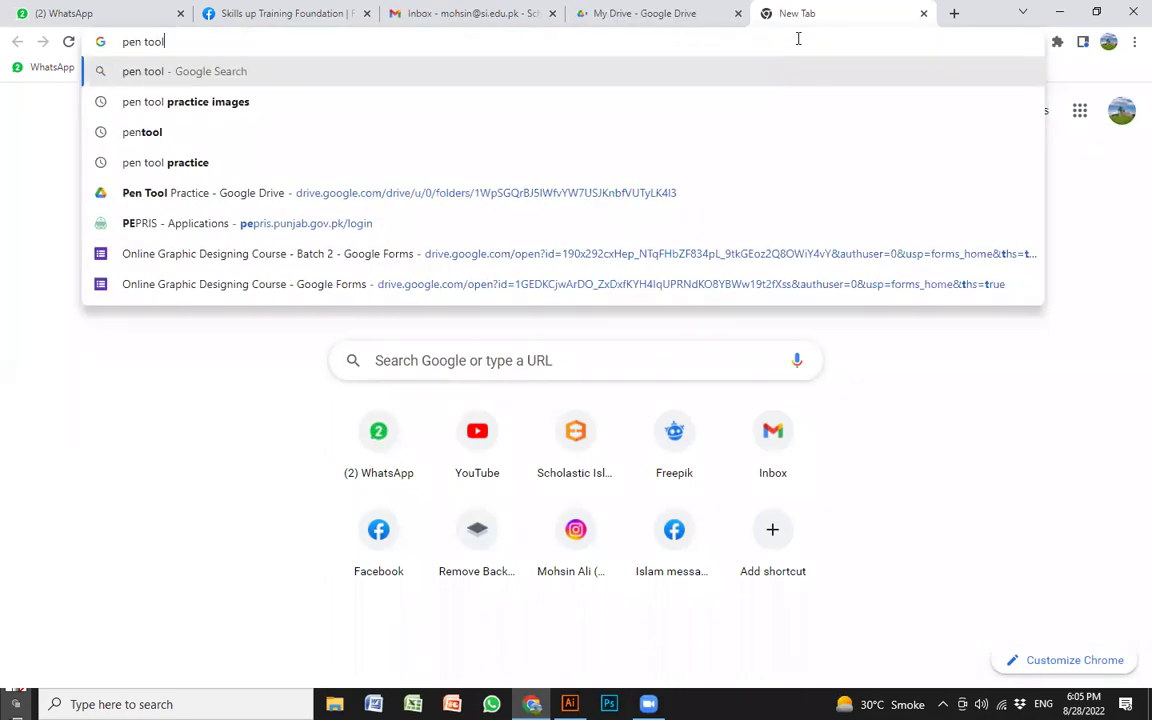
text( assignment )
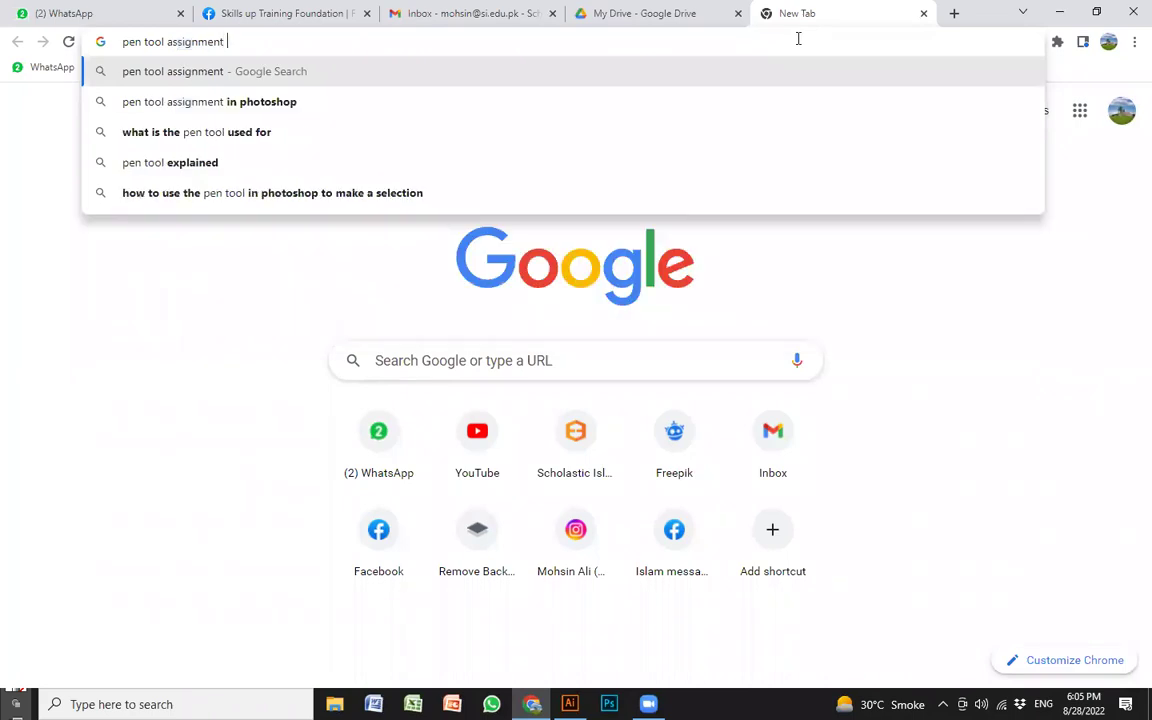
text(adone)
key(BackSpace)
key(BackSpace)
key(BackSpace)
text(be)
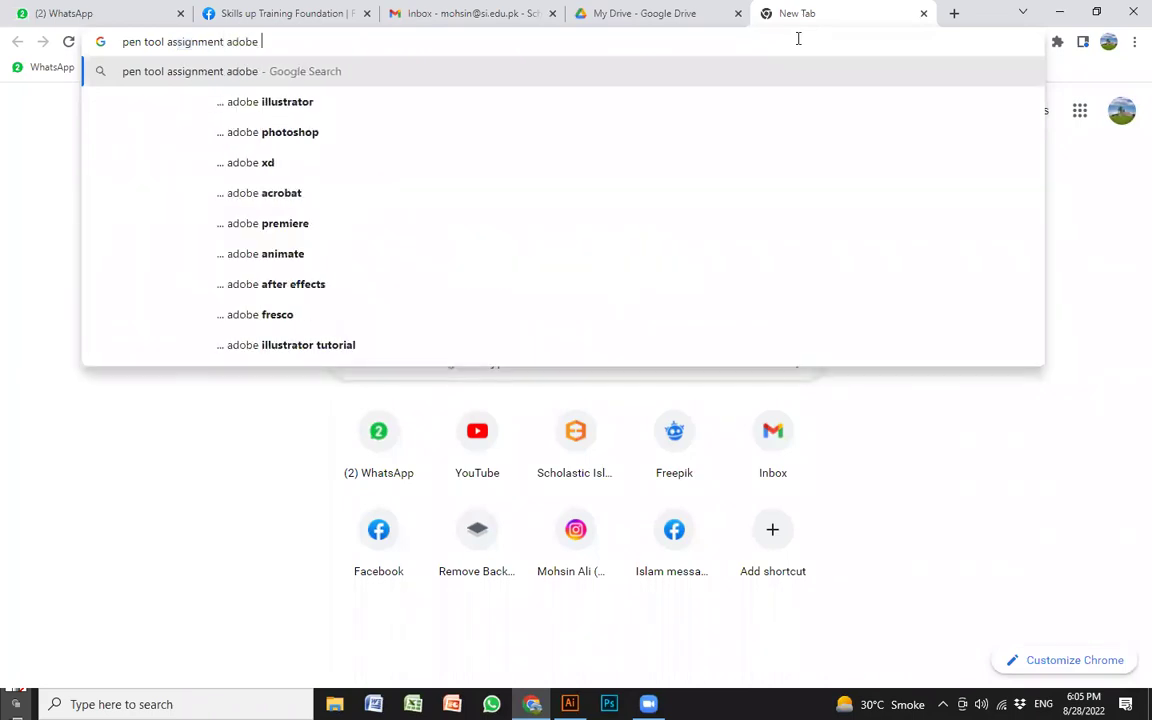
key(Down)
key(Return)
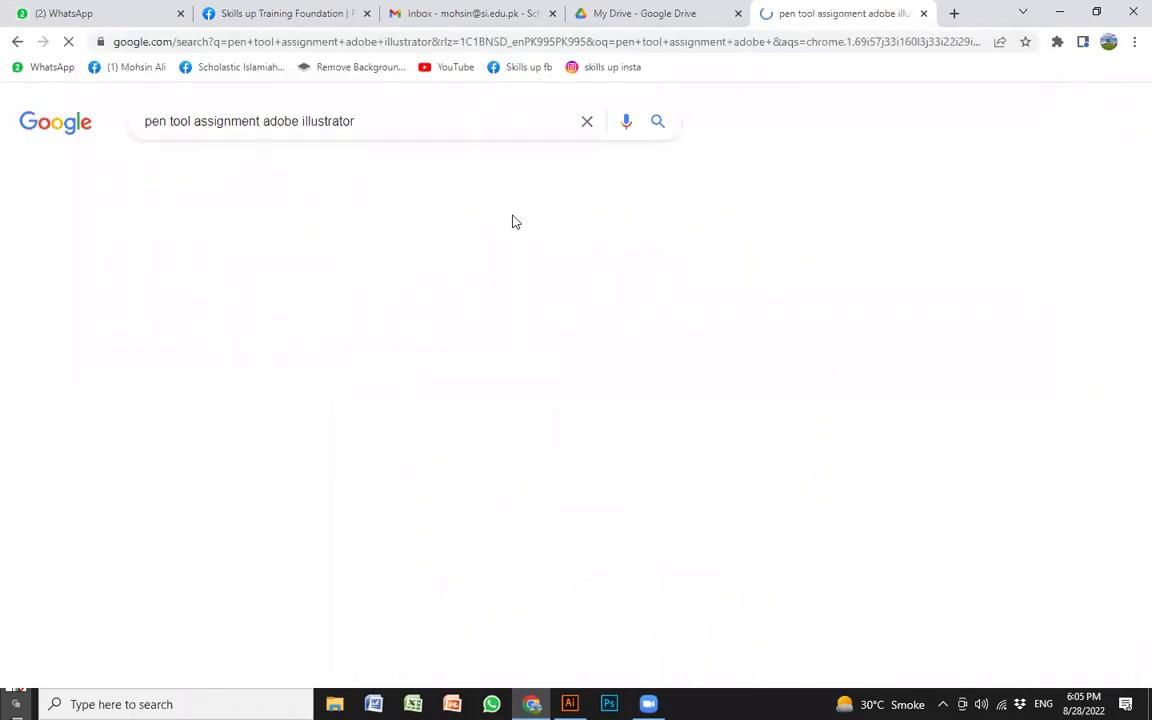
click(213, 174)
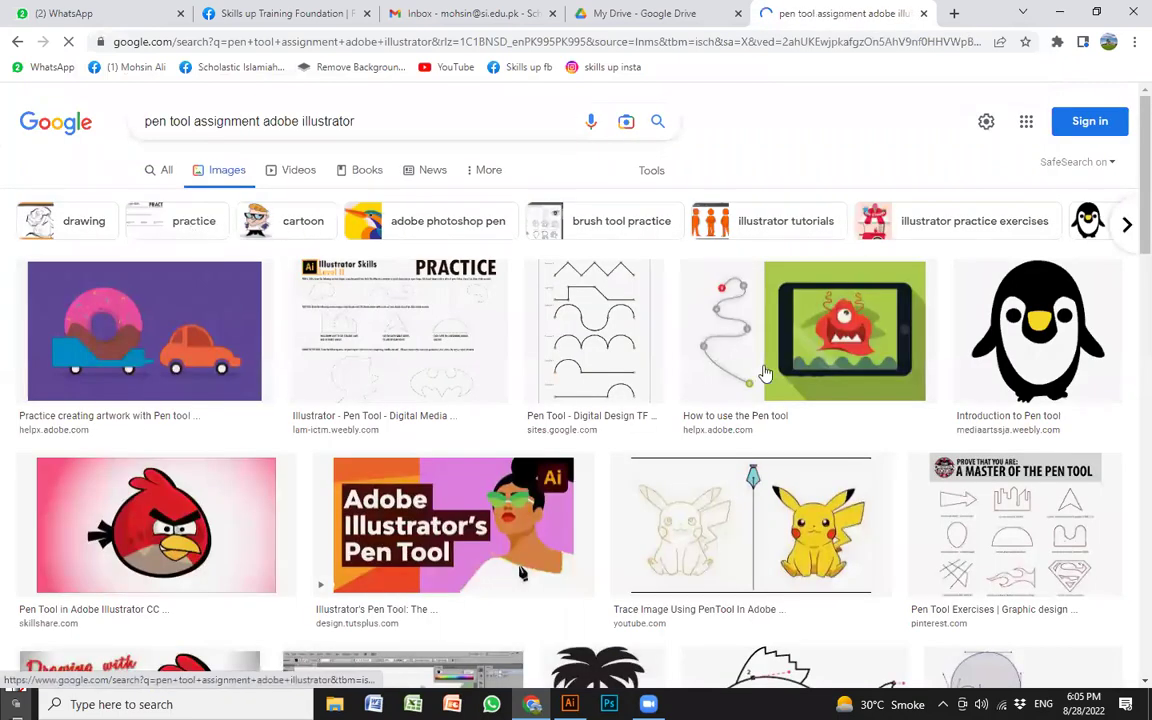
- Scroll through the image results and preview the Pen Tool exercise sheet
scroll(208, 399, down, 1)
scroll(208, 399, down, 2)
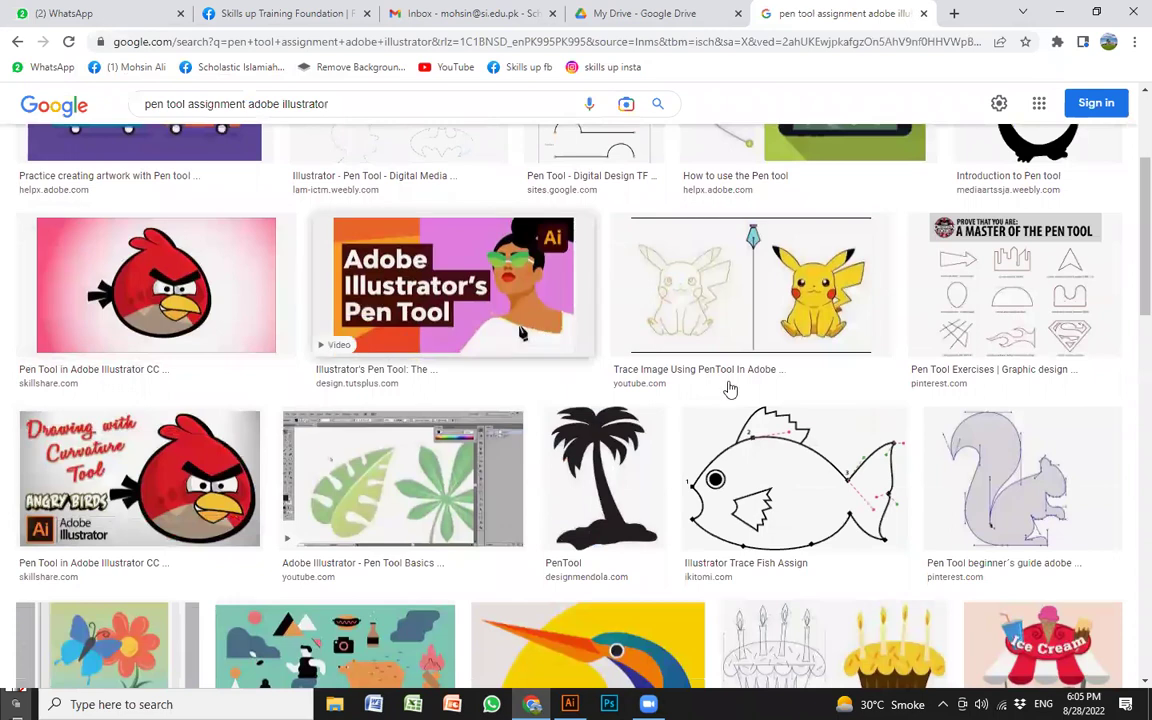
scroll(655, 400, down, 2)
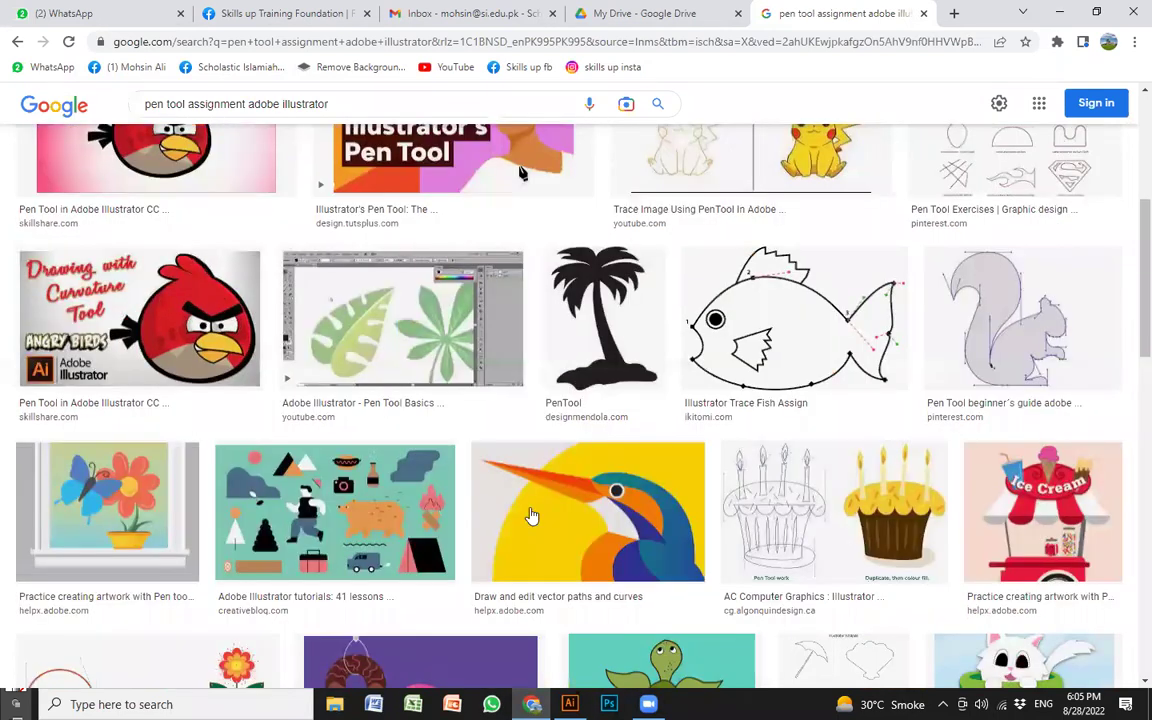
scroll(478, 460, down, 2)
scroll(178, 432, down, 1)
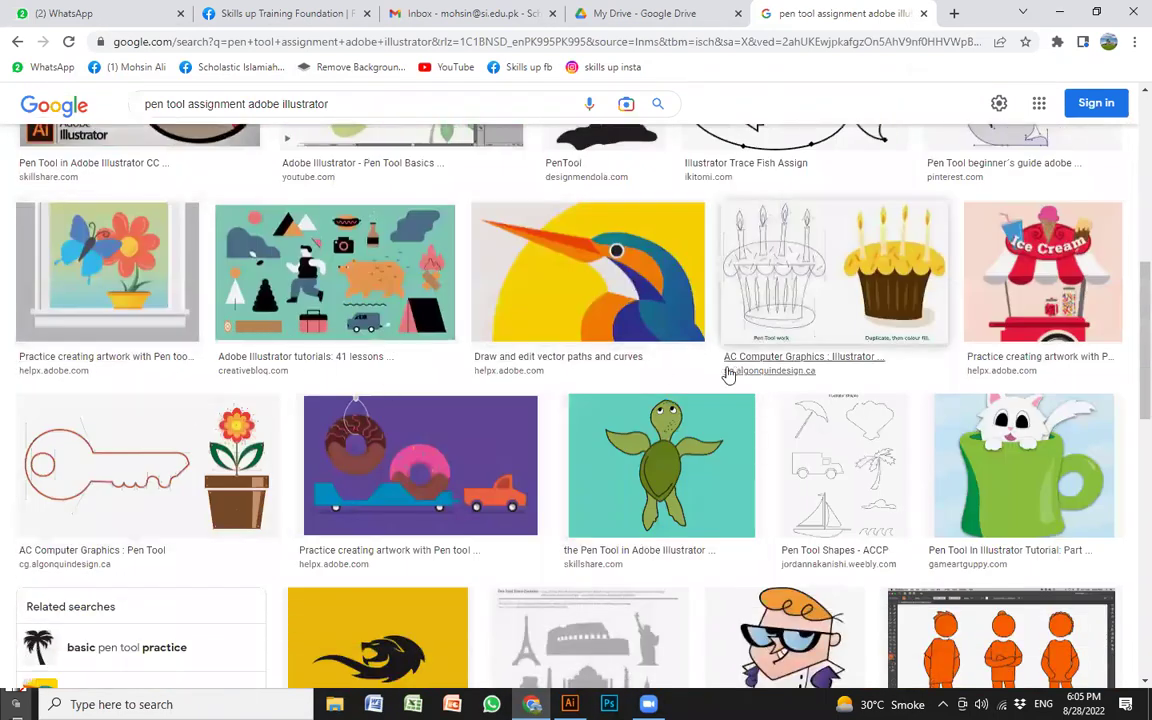
scroll(460, 390, down, 1)
scroll(694, 506, down, 1)
scroll(640, 480, up, 3)
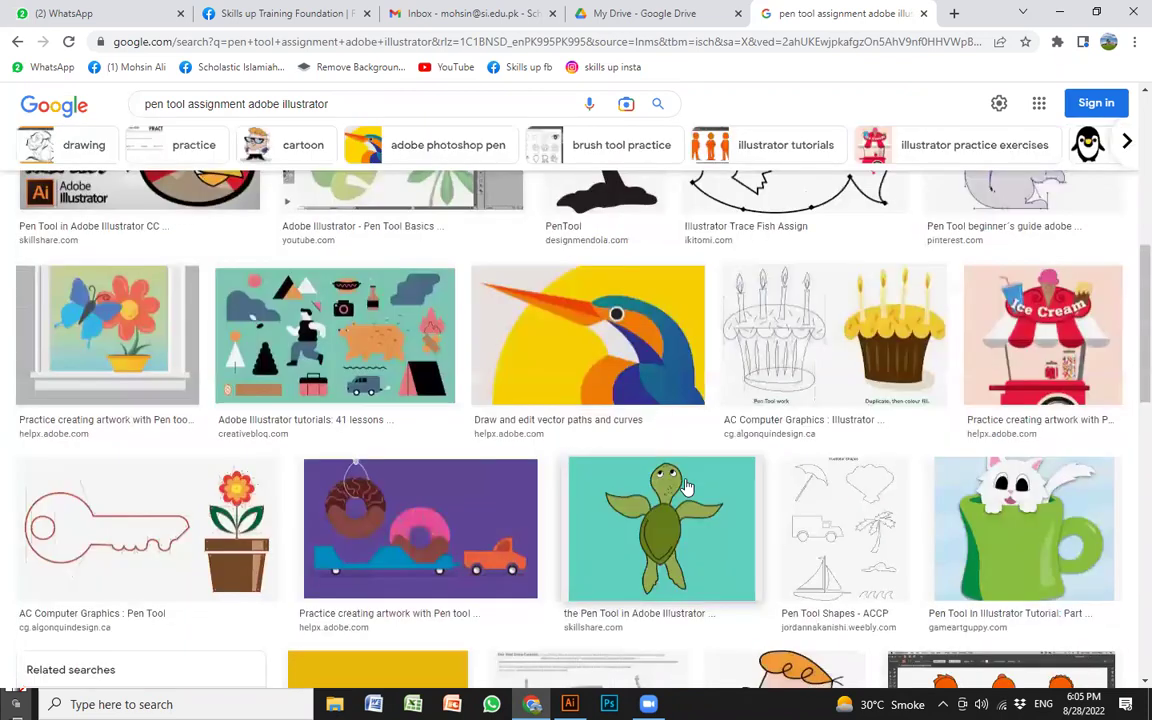
scroll(604, 470, up, 7)
scroll(581, 321, up, 2)
click(581, 321)
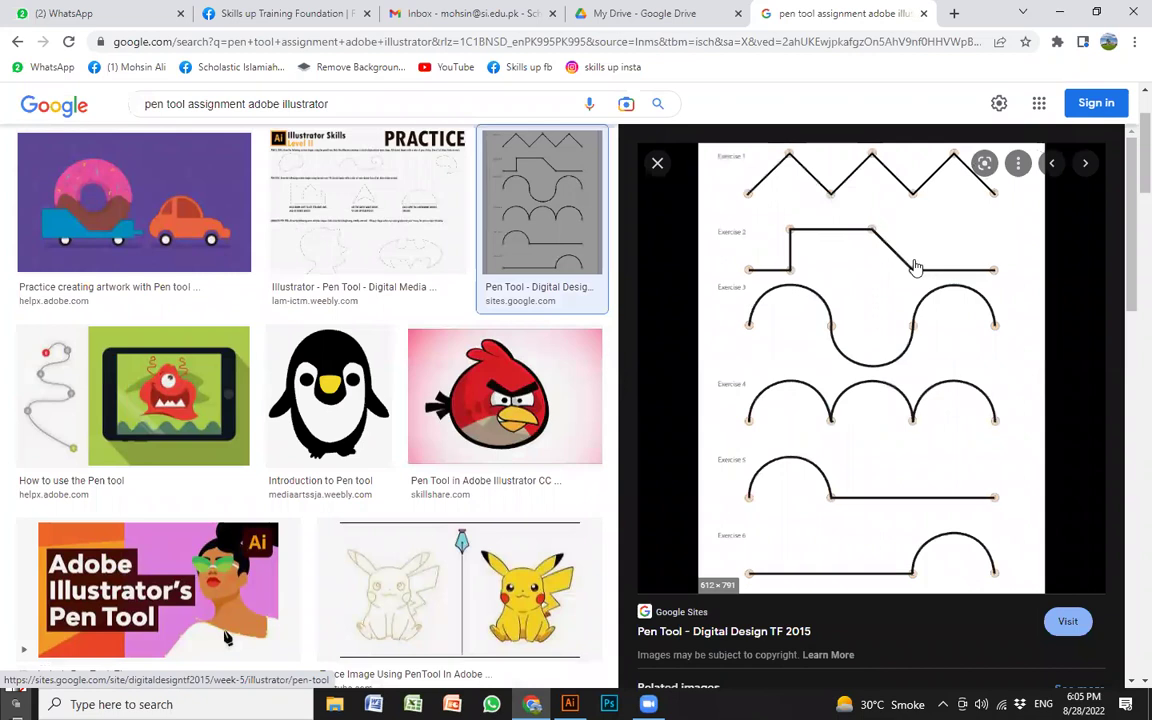
- Copy the Pen Tool exercise sheet image and minimize Chrome to return to Illustrator
right_click(855, 299)
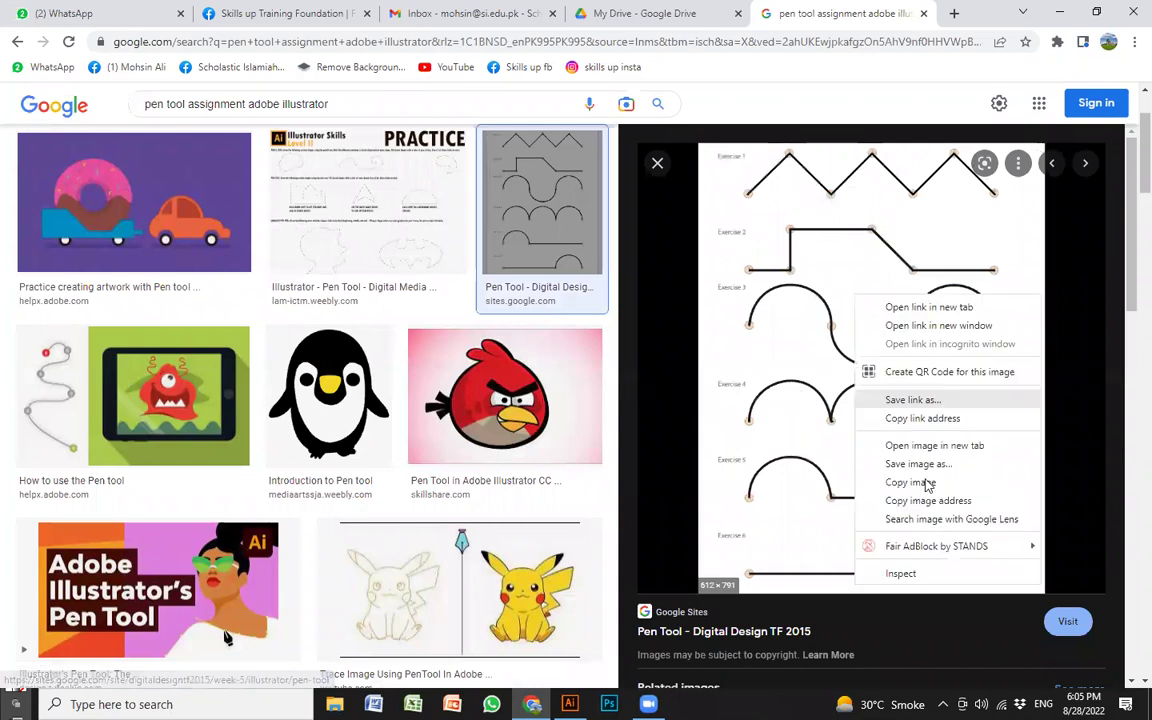
click(921, 482)
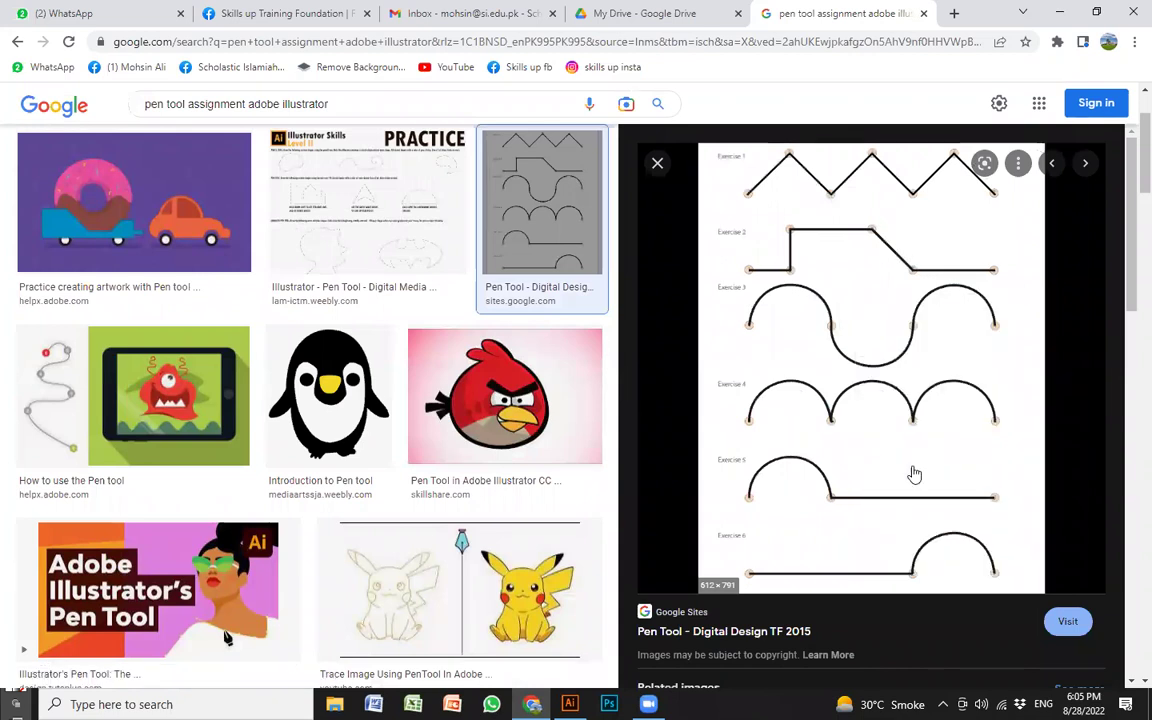
click(1064, 12)
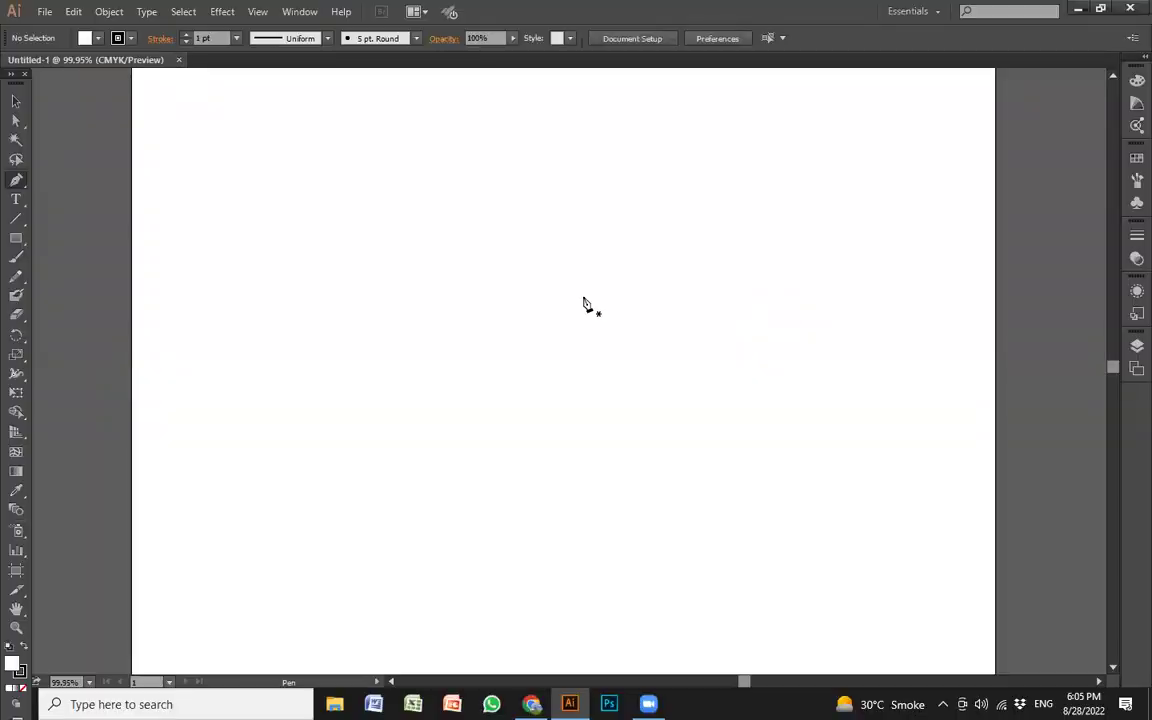
- Paste the Exercises 1–6 sheet onto the artboard, center it, and deselect it
key(v)
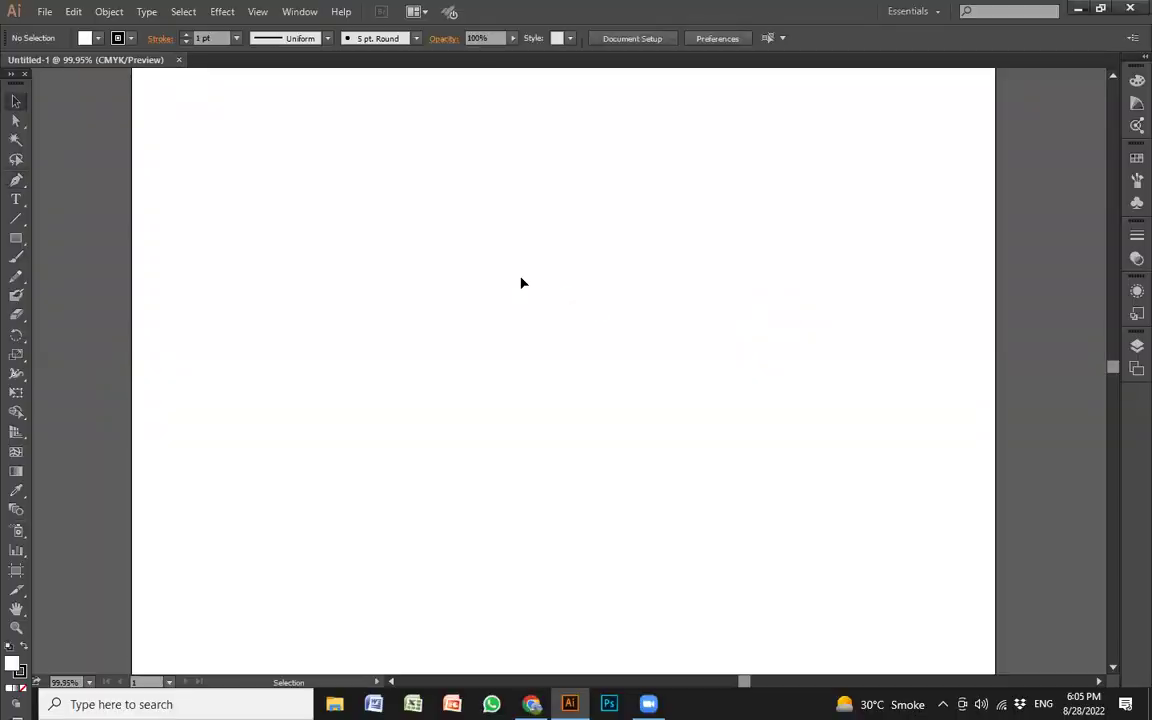
key(ctrl+v)
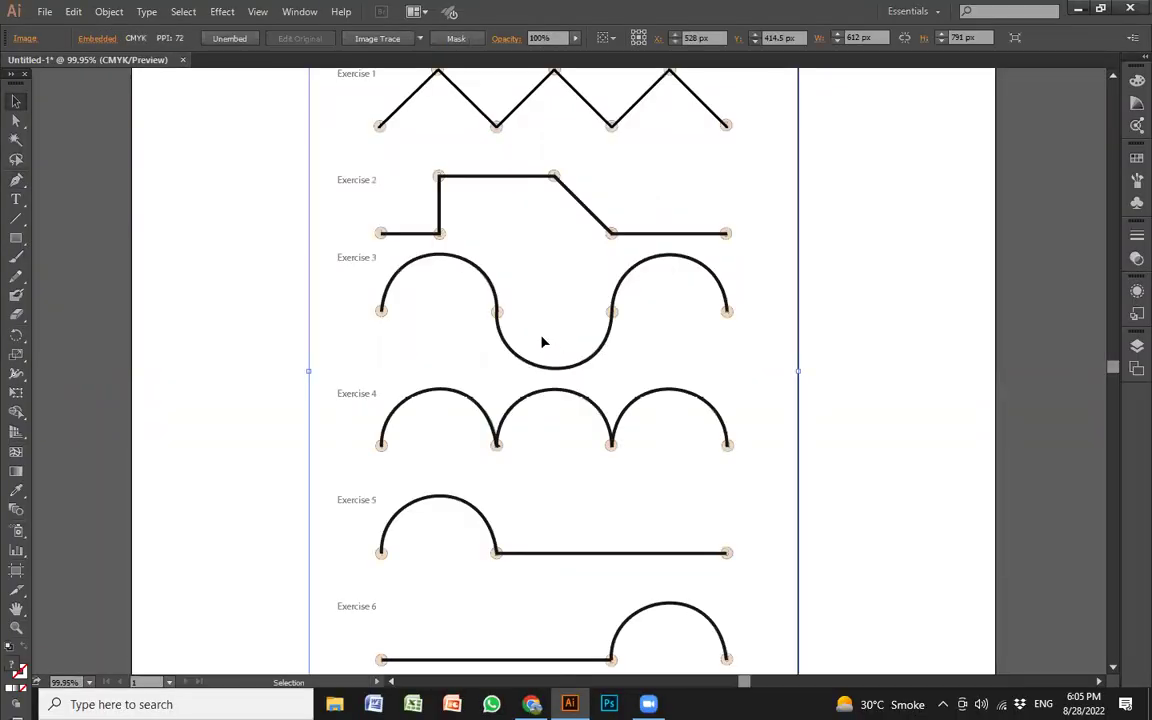
drag(541, 300, 260, 260)
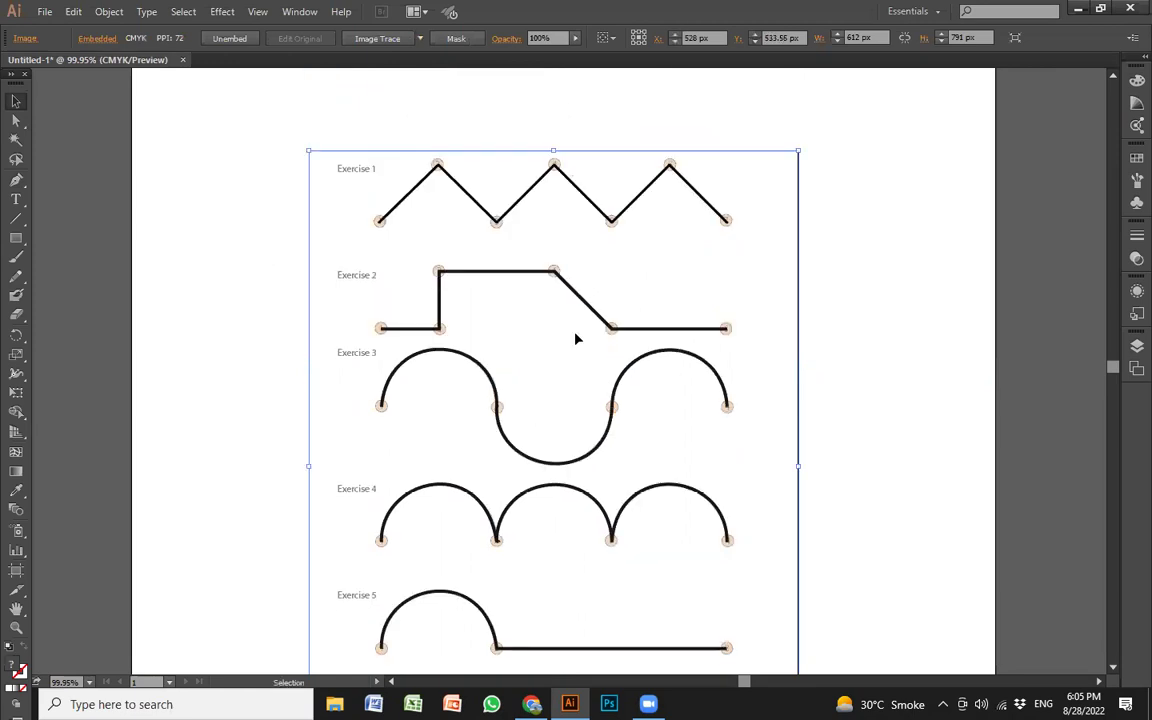
key(ctrl+z)
drag(603, 343, 597, 391)
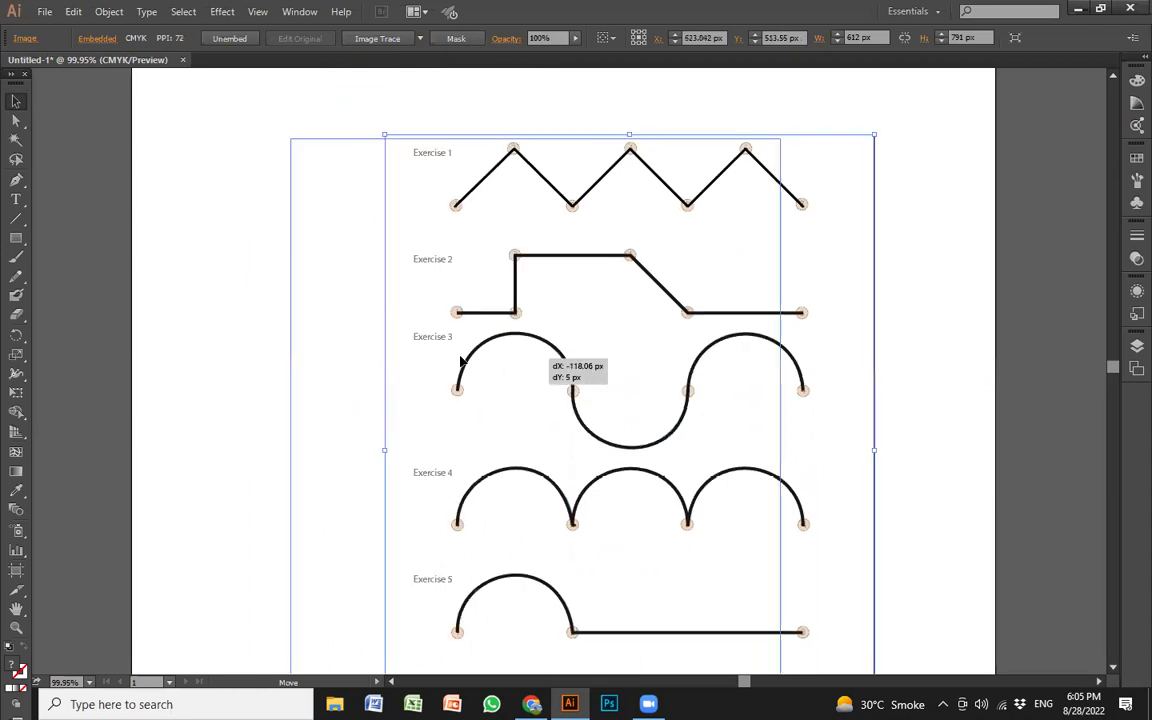
mouse_move(597, 391)
mouse_down()
mouse_move(549, 424)
mouse_move(553, 398)
mouse_move(548, 429)
mouse_up()
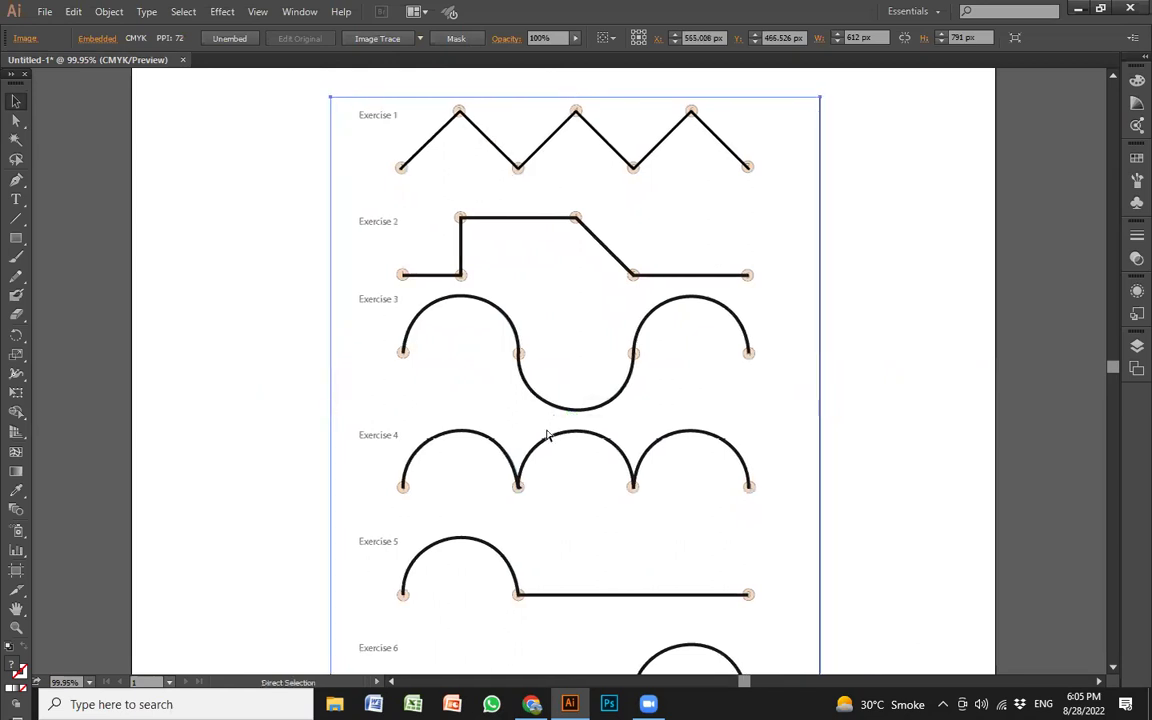
key(ctrl+2)
key(z)
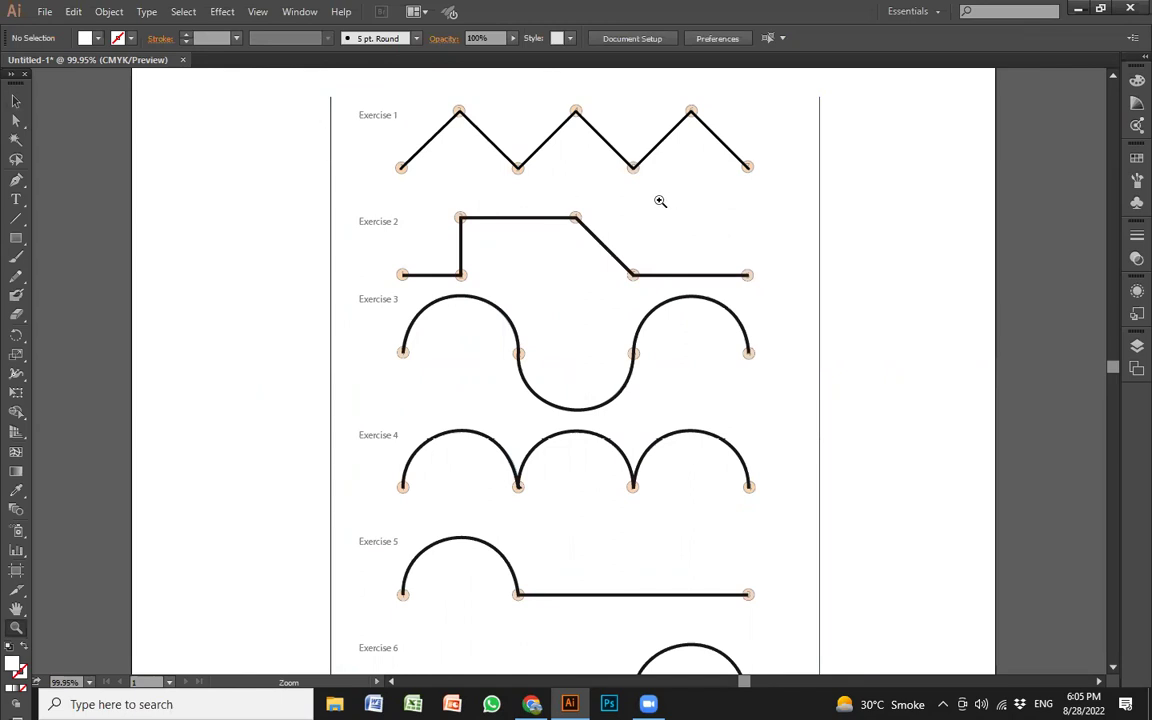
key(v)
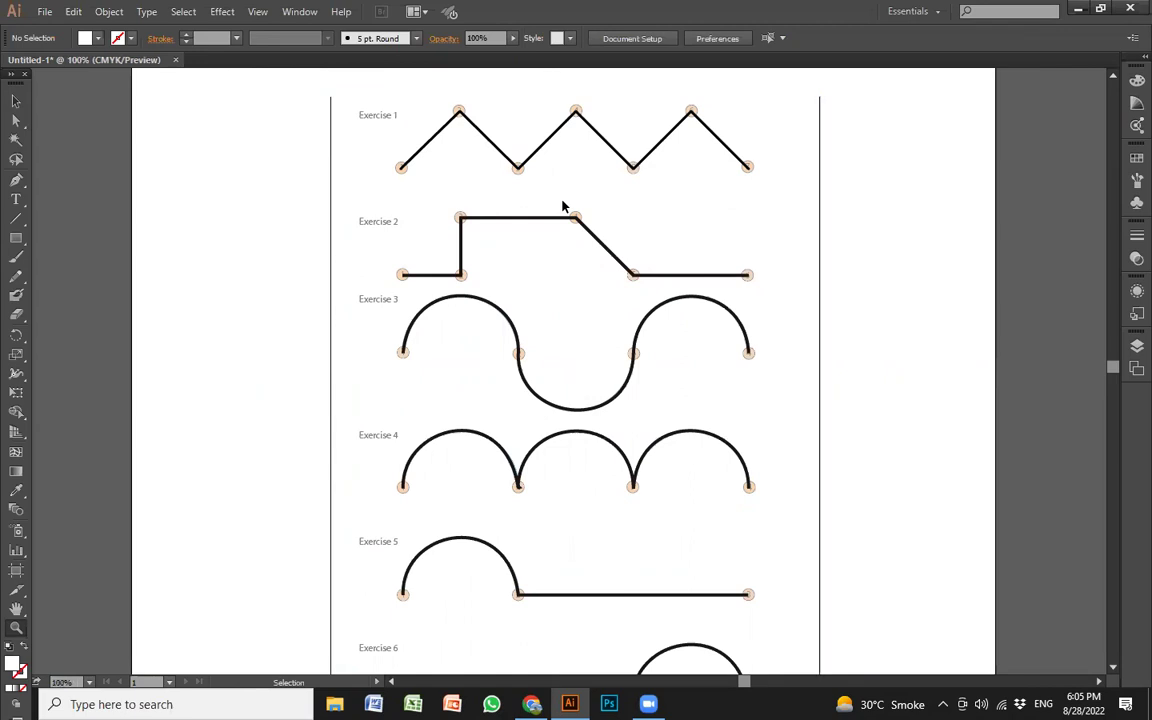
key(ctrl+equal)
key(ctrl+equal)
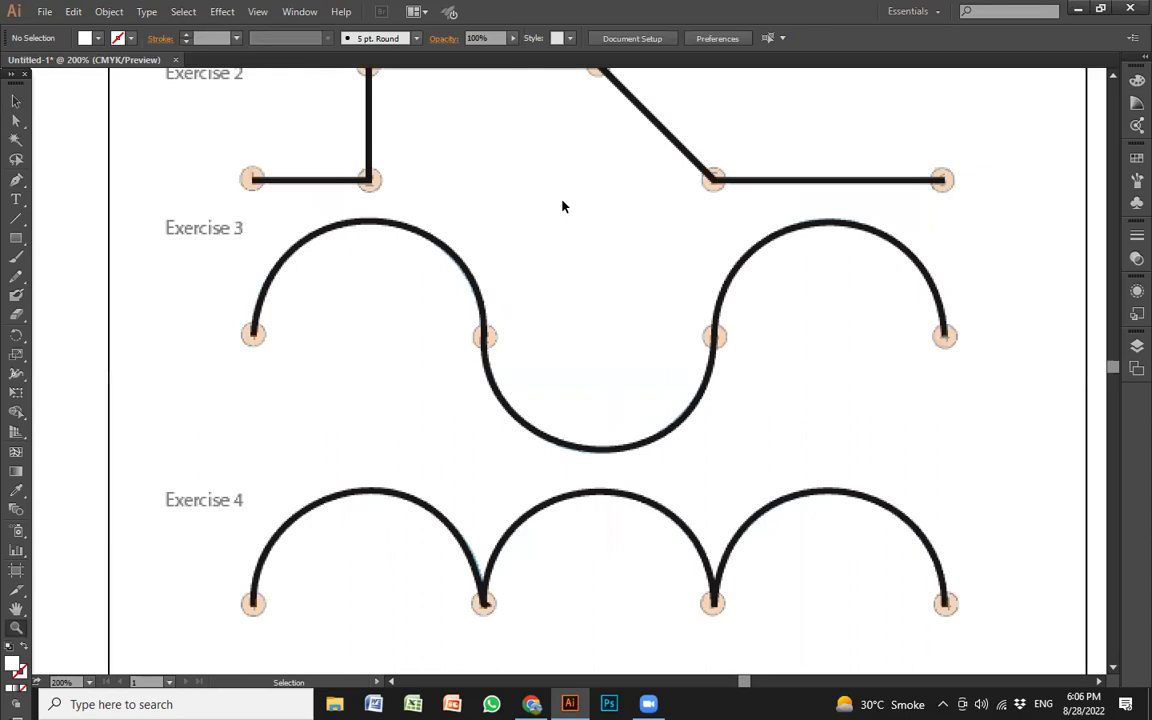
key(ctrl+equal)
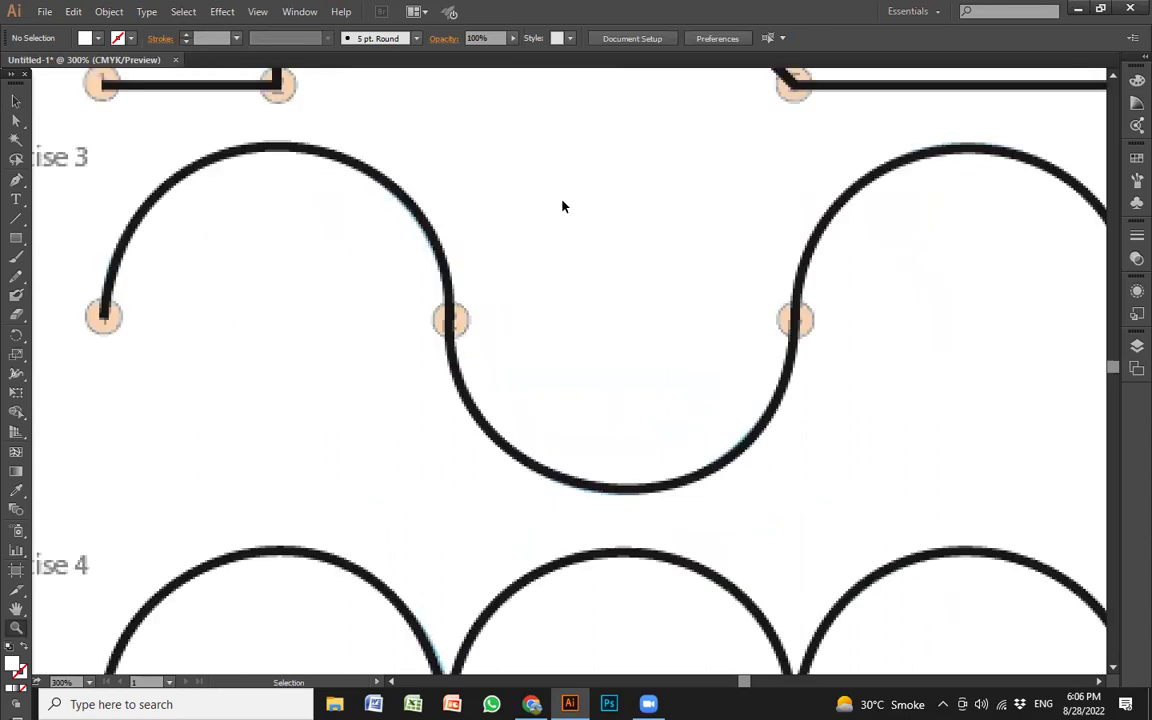
key(ctrl+minus)
key(ctrl+minus)
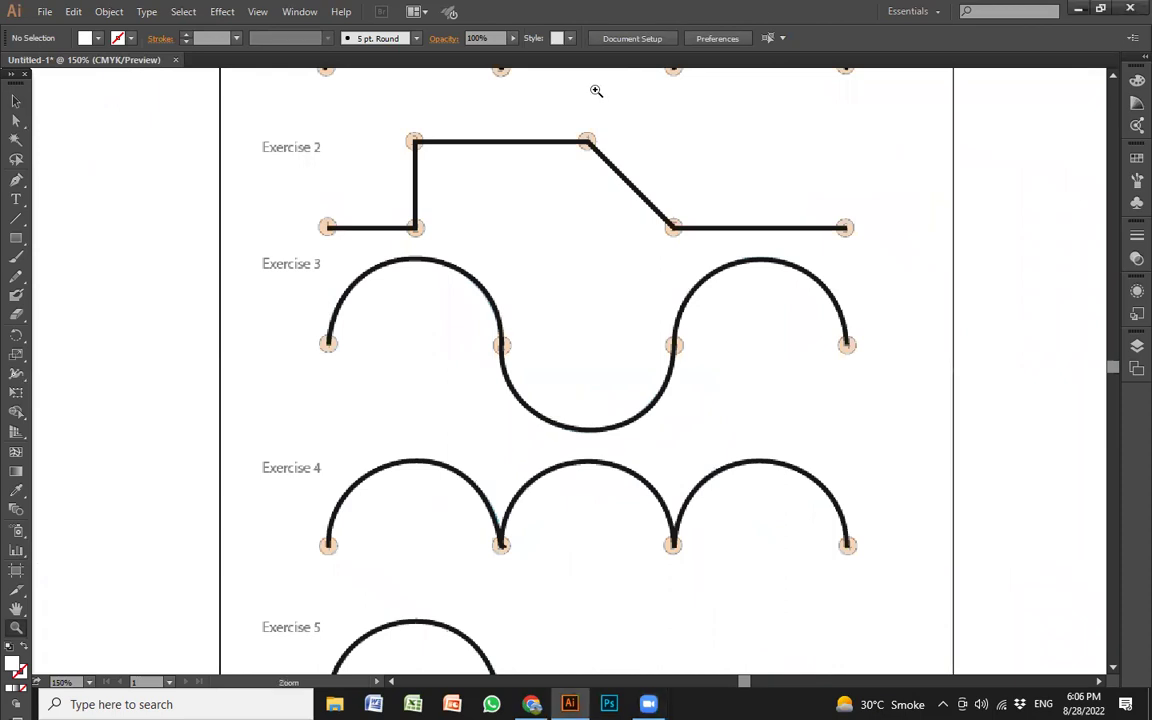
key(ctrl+minus)
key(ctrl+minus)
key(ctrl+minus)
key(ctrl+minus)
key(ctrl+minus)
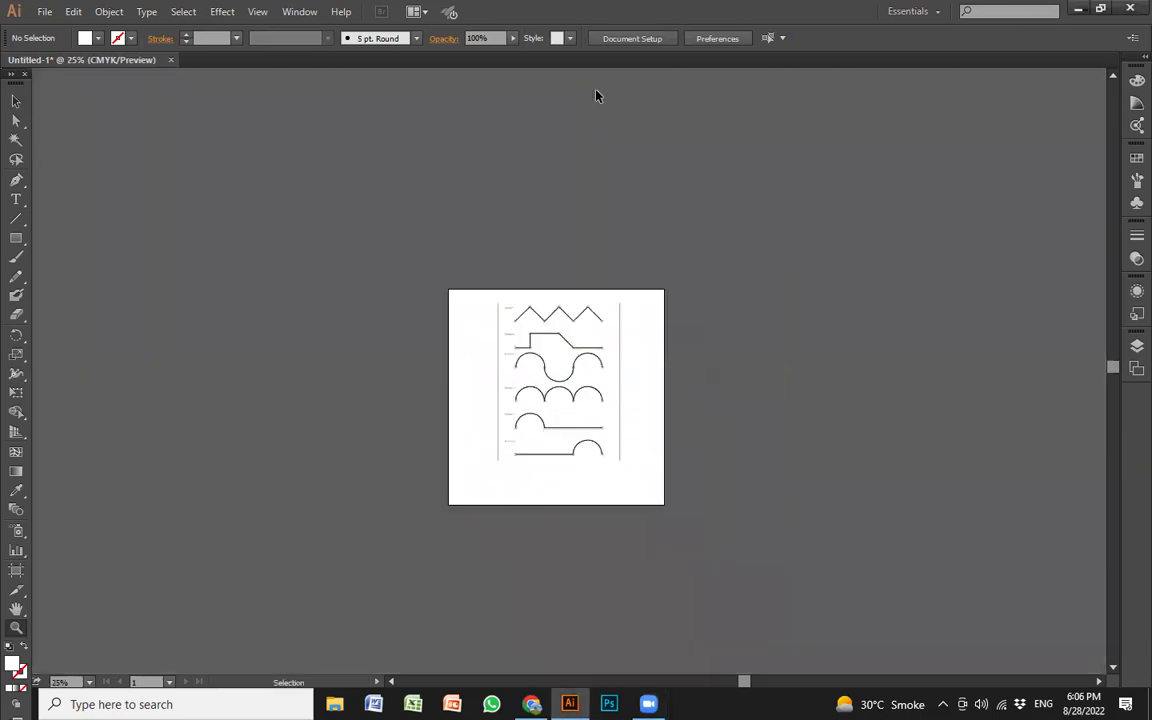
key(ctrl+minus)
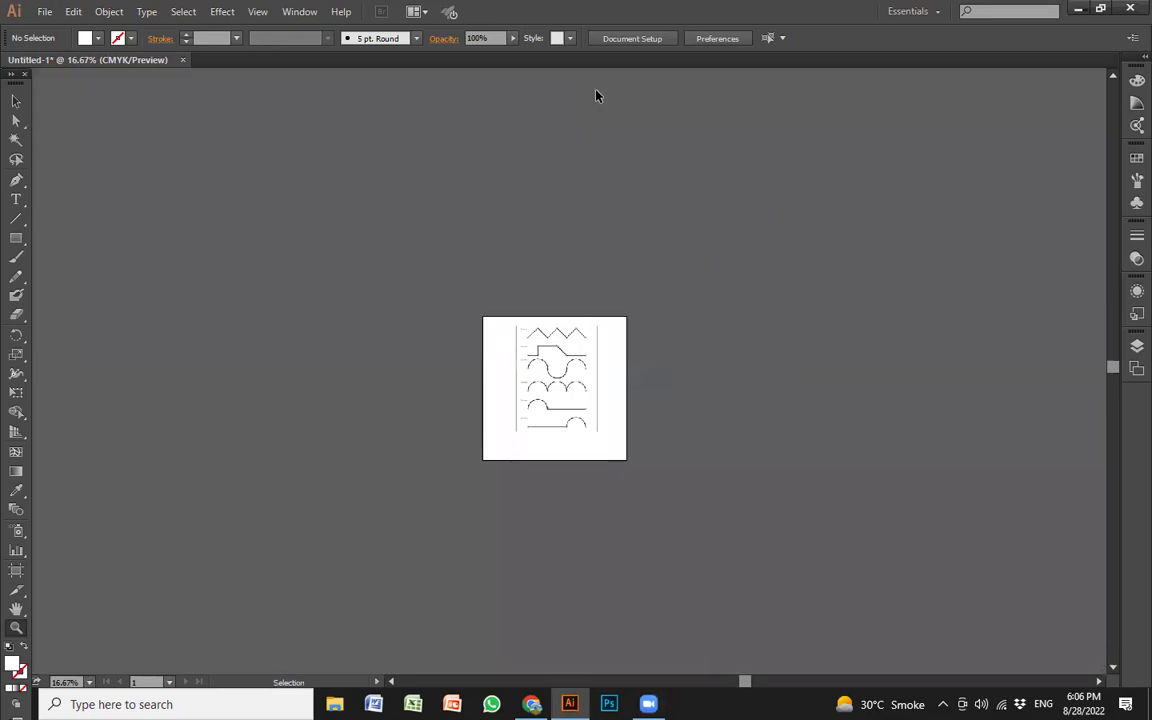
key(ctrl+0)
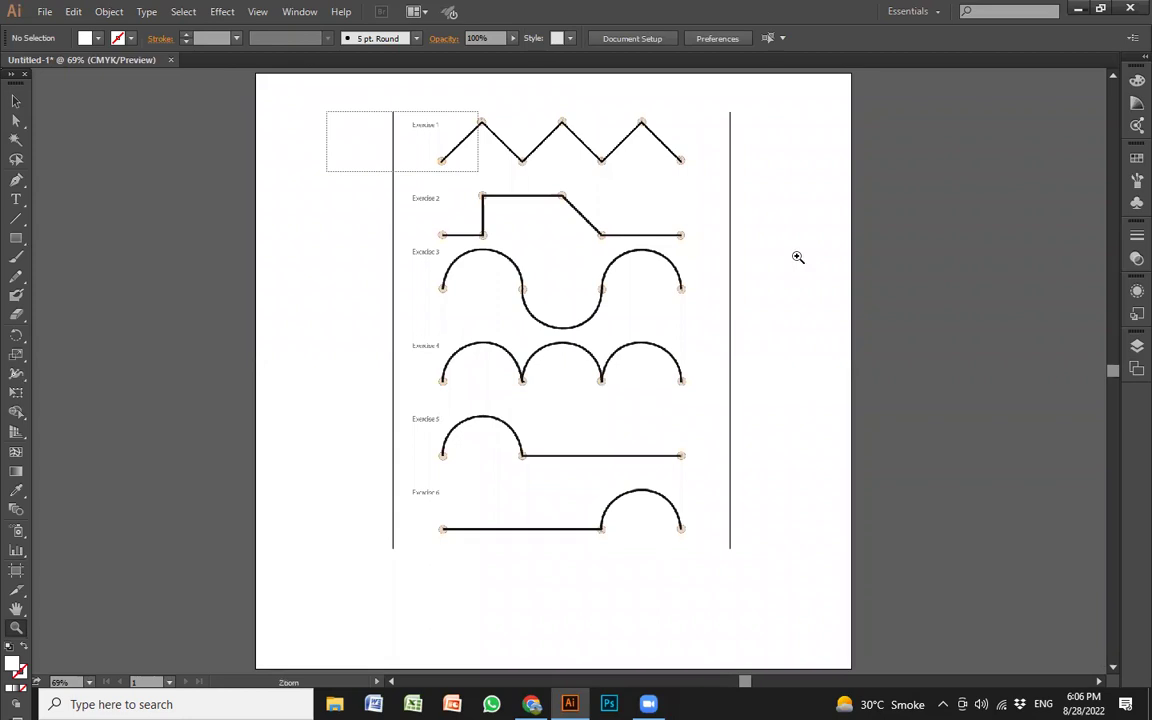
drag(797, 257, 343, 109)
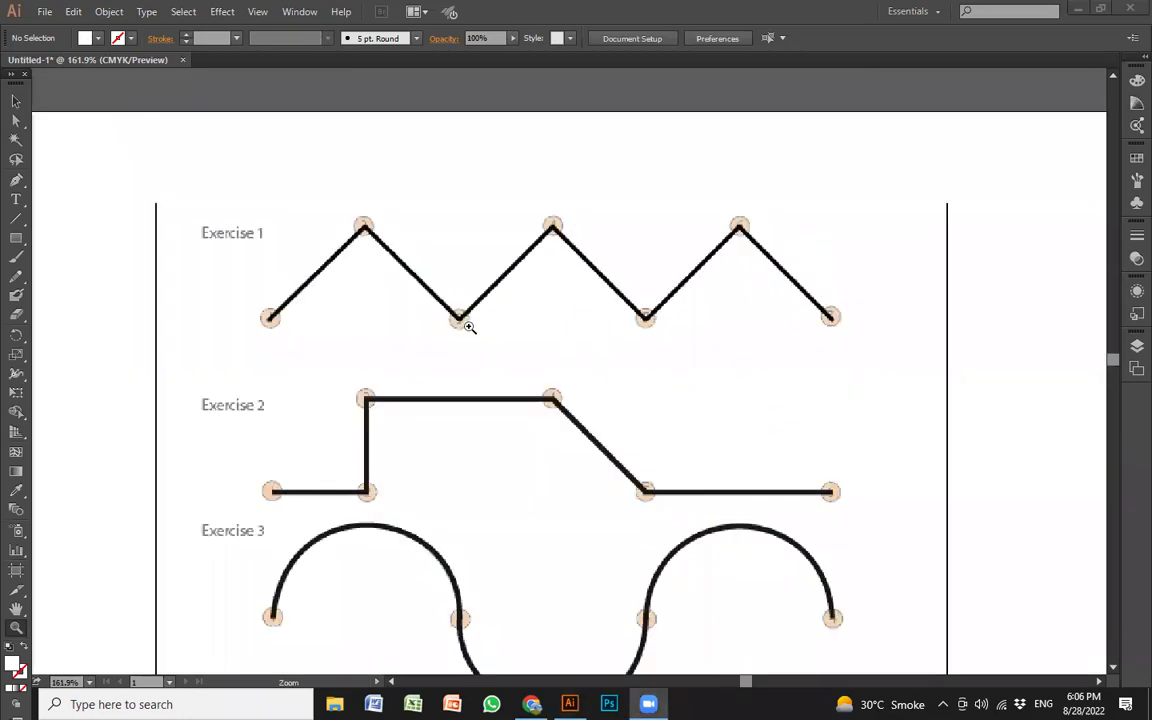
drag(129, 172, 940, 408)
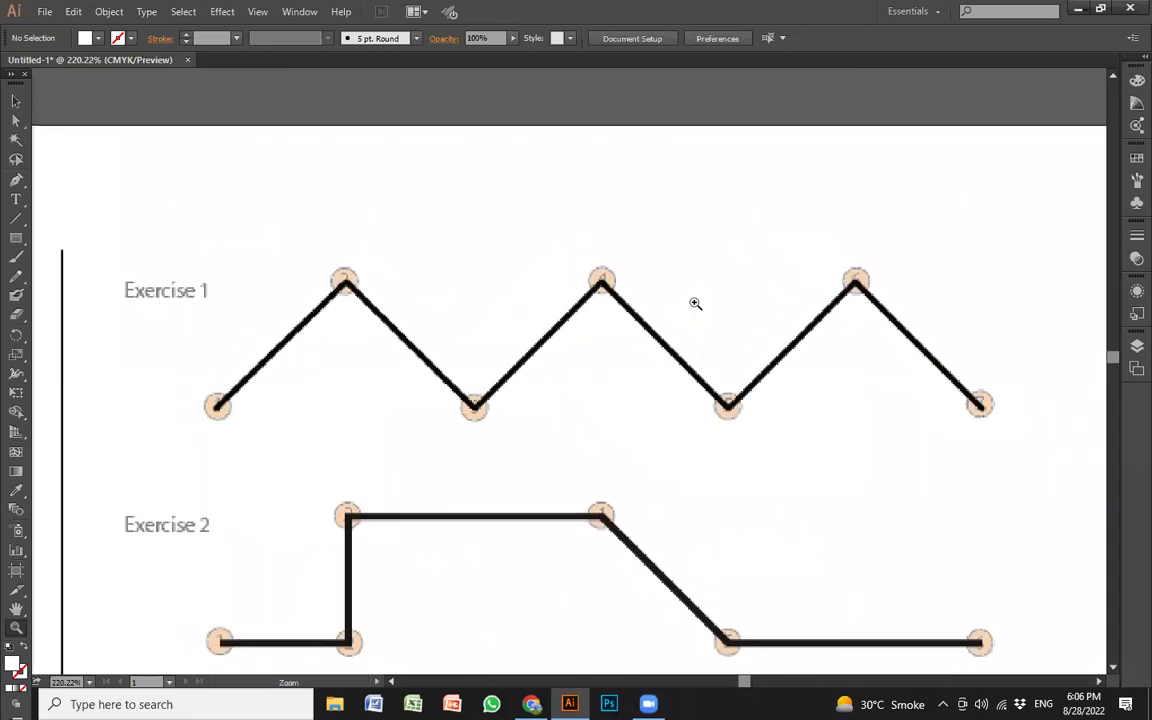
alt+click(521, 345)
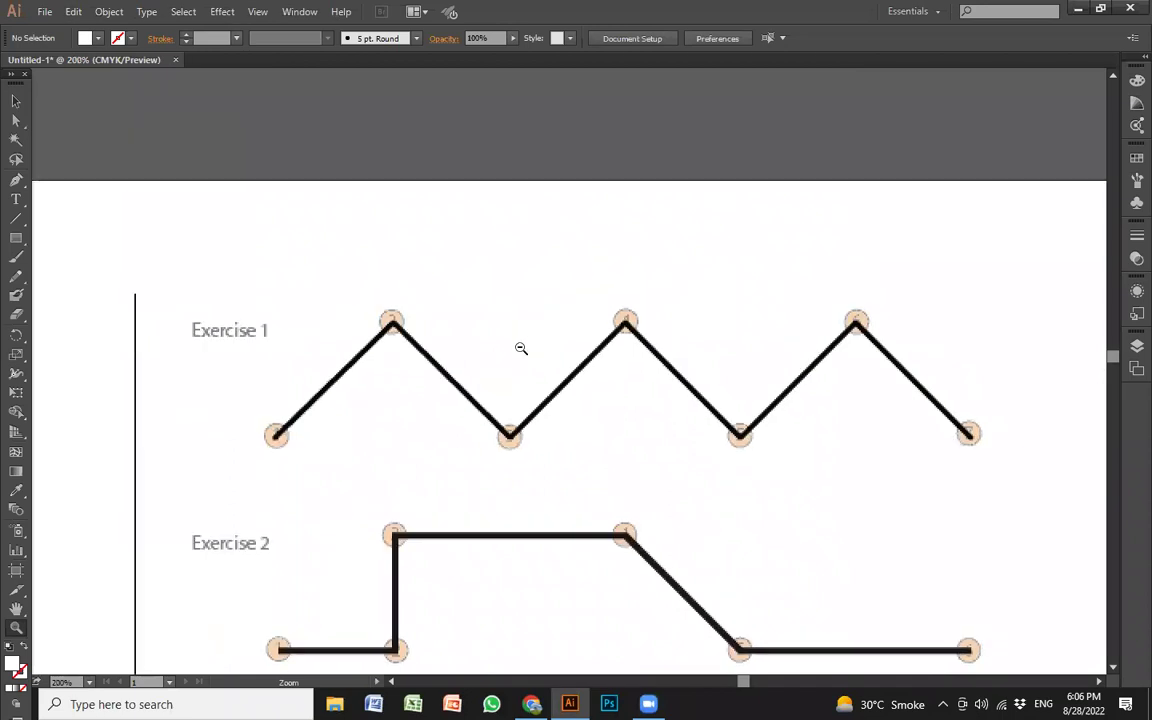
key(ctrl+1)
scroll(586, 463, down, 3)
key(v)
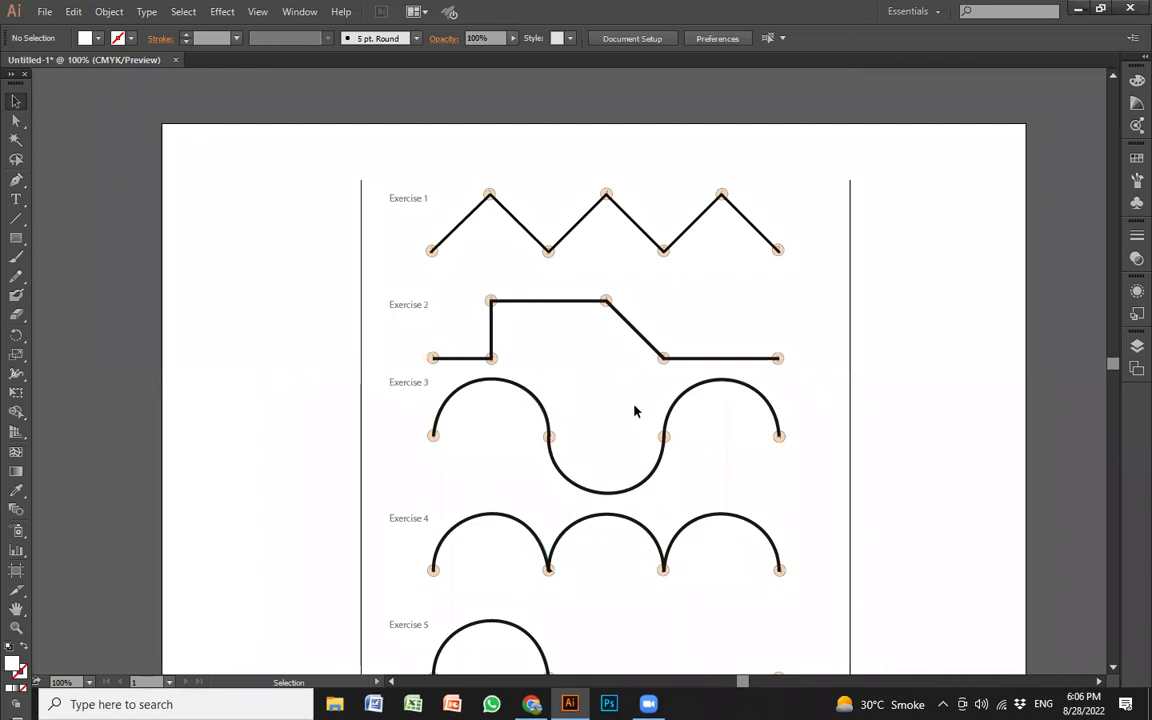
key(z)
drag(280, 149, 961, 625)
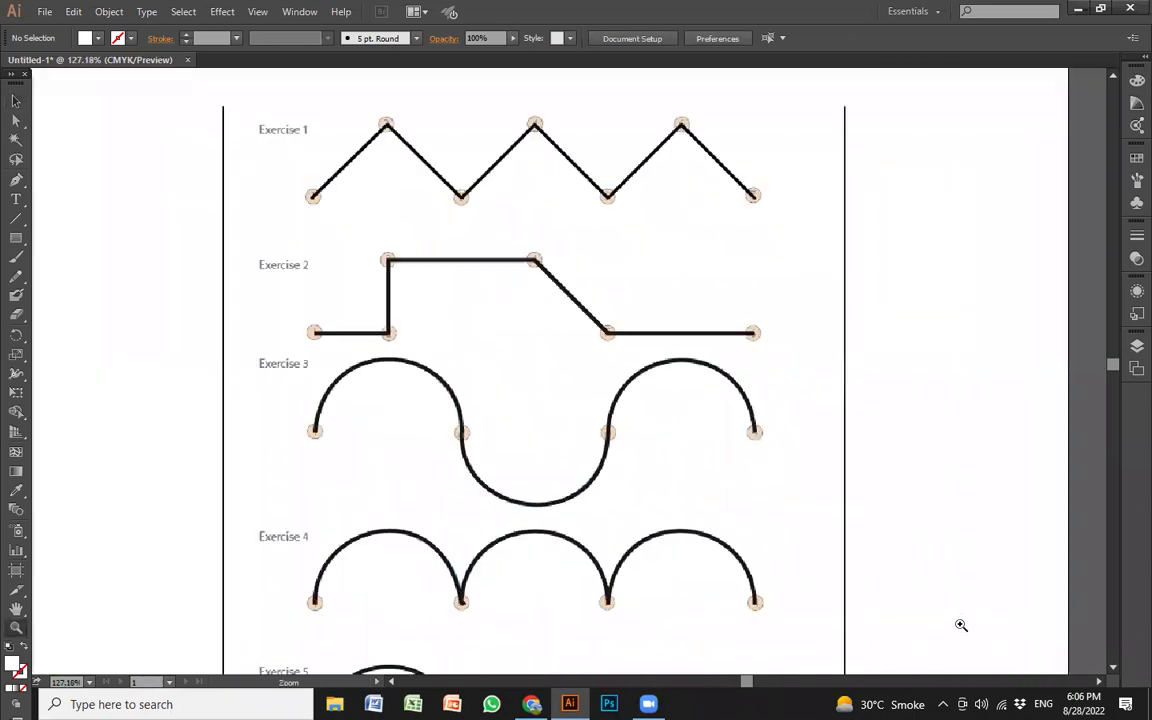
drag(676, 458, 720, 478)
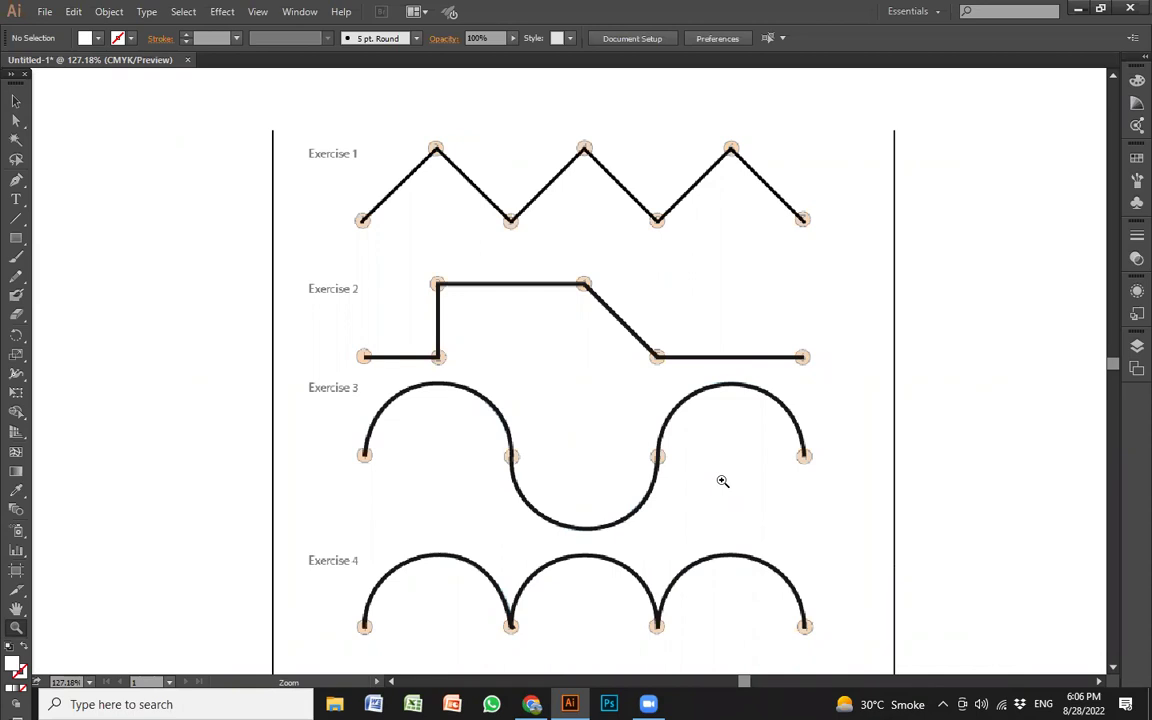
key(v)
- Select the placed exercise sheet and drag its Control bar opacity down to 11%
ctrl+click(725, 486)
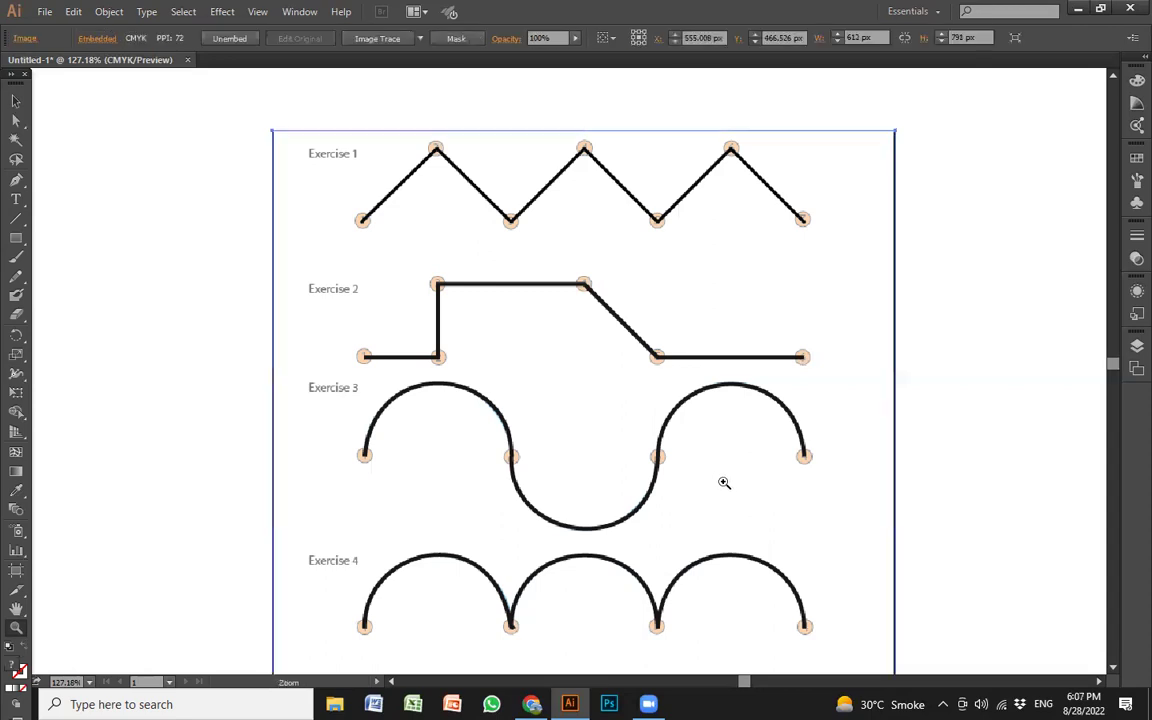
key(c)
key(v)
click(1020, 385)
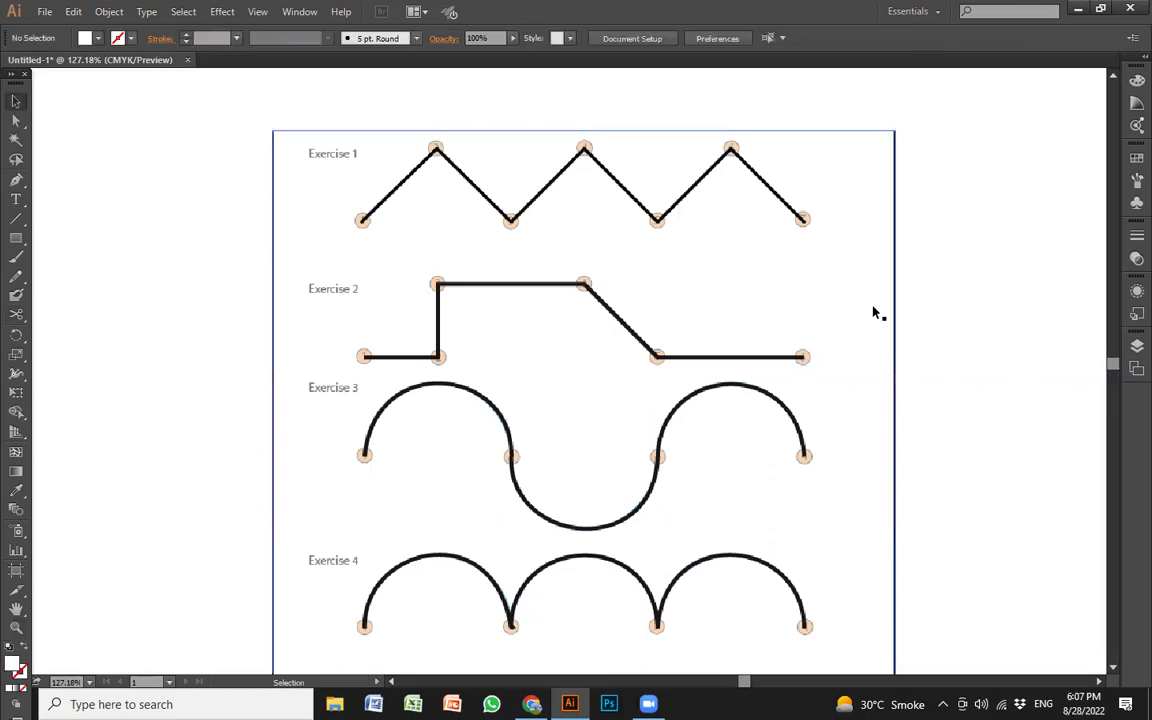
click(634, 330)
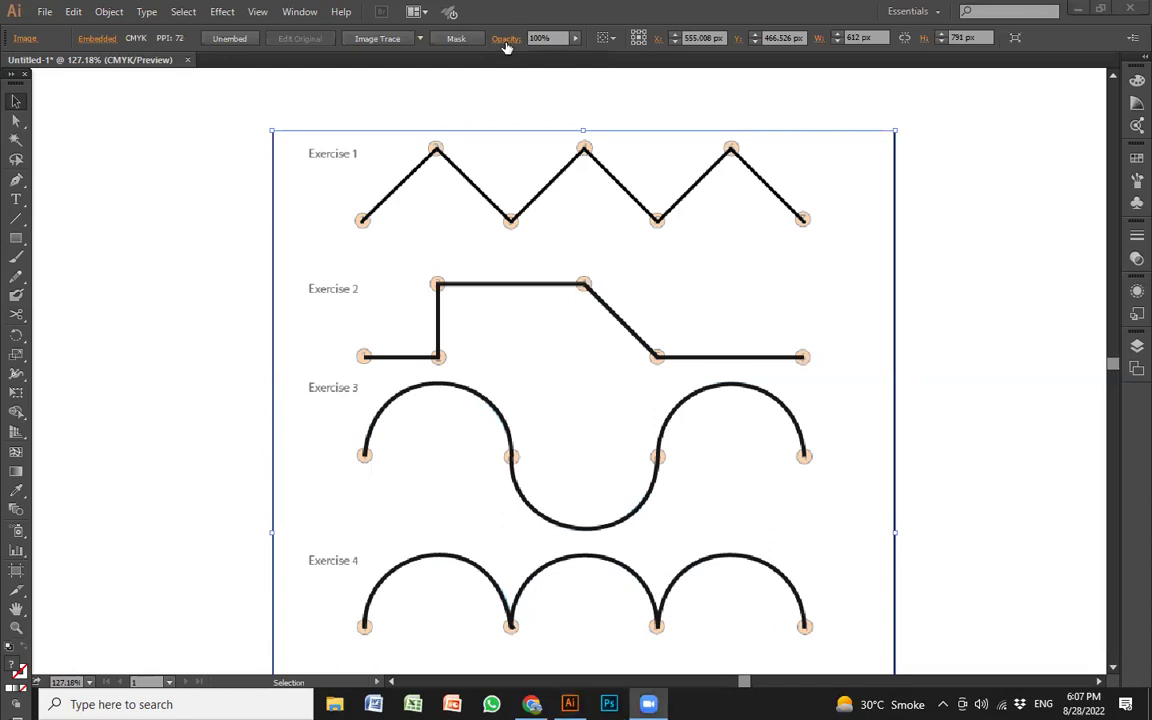
click(576, 39)
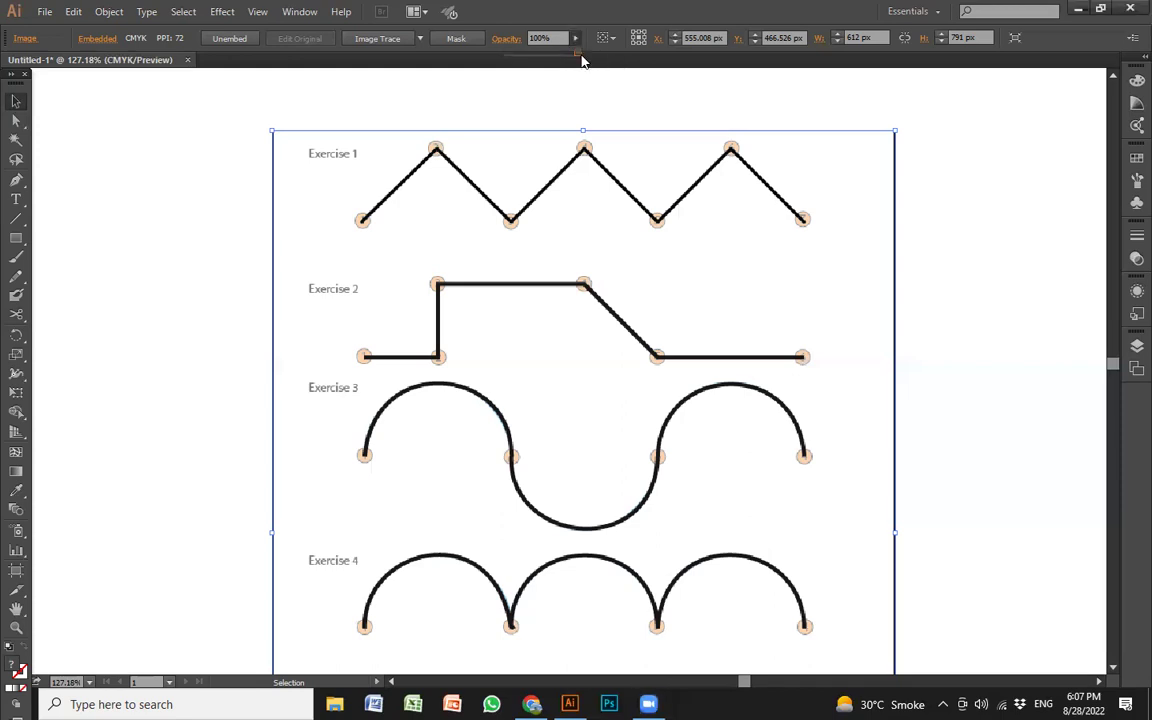
click(583, 61)
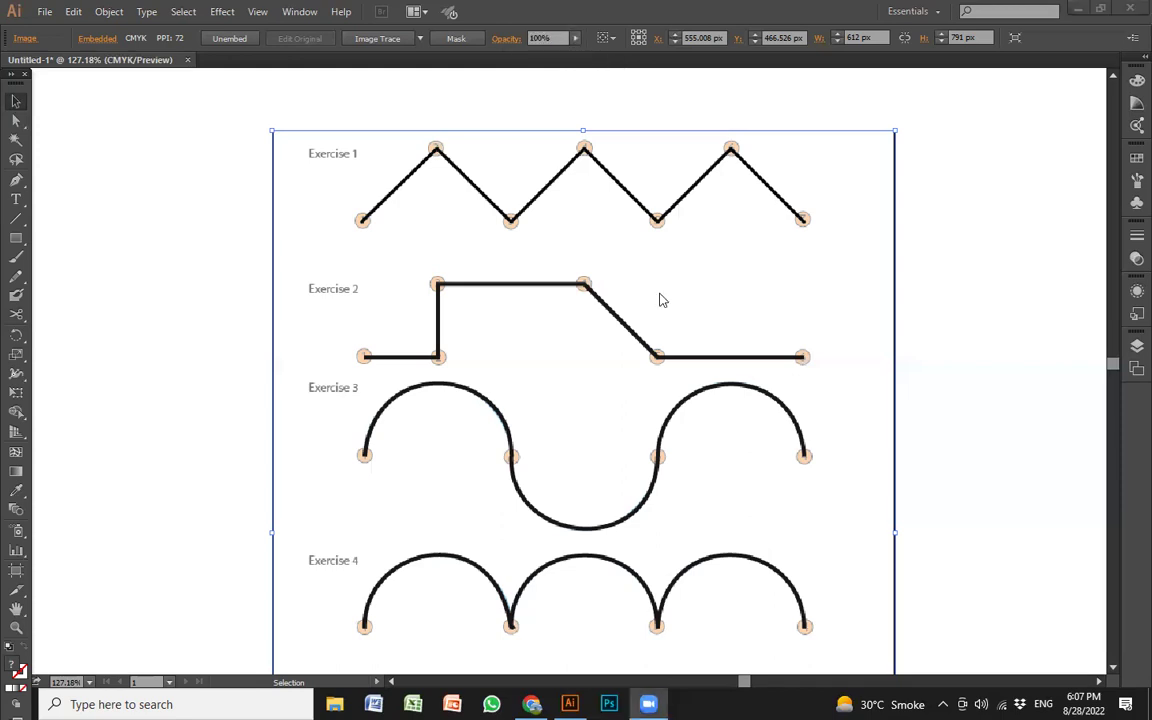
click(576, 40)
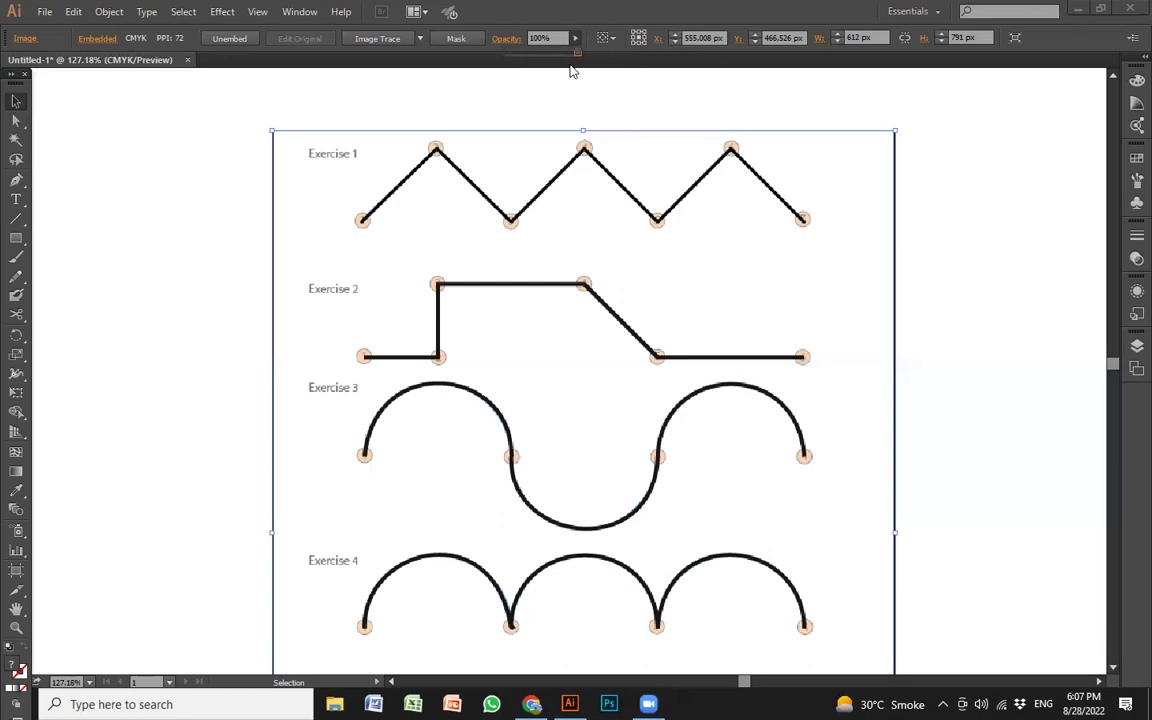
drag(577, 53, 513, 57)
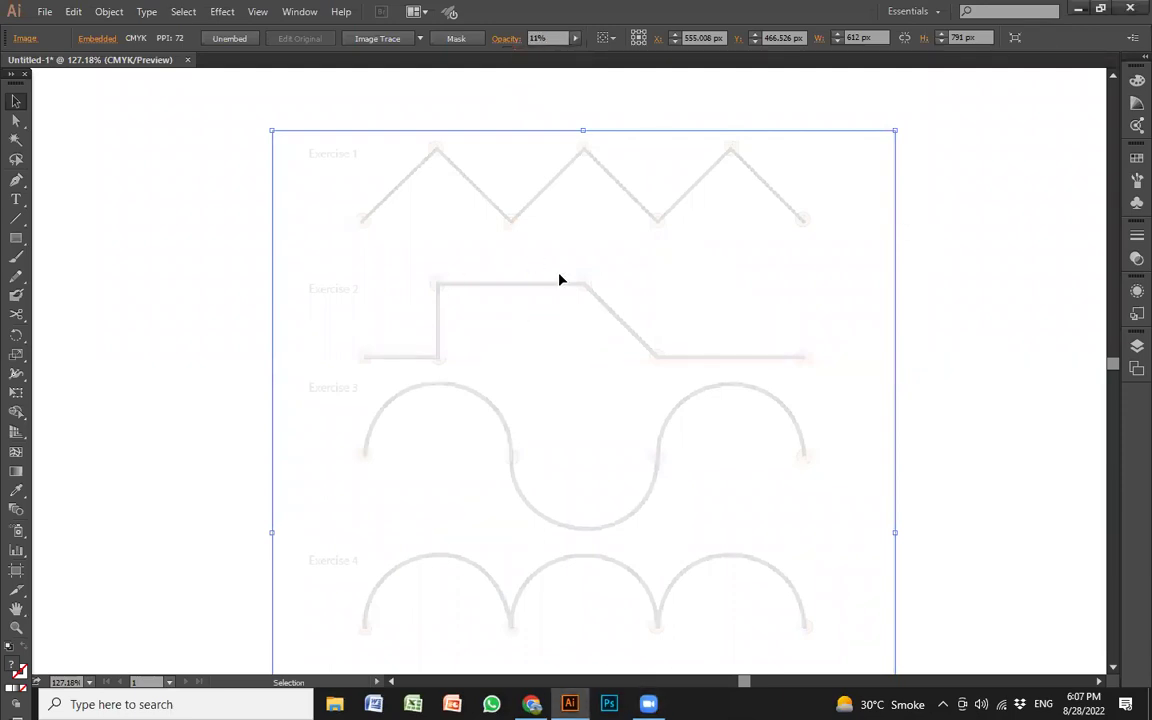
- Deselect the sheet and marquee-zoom closely onto Exercises 1 and 2
key(ctrl+shift+a)
key(z)
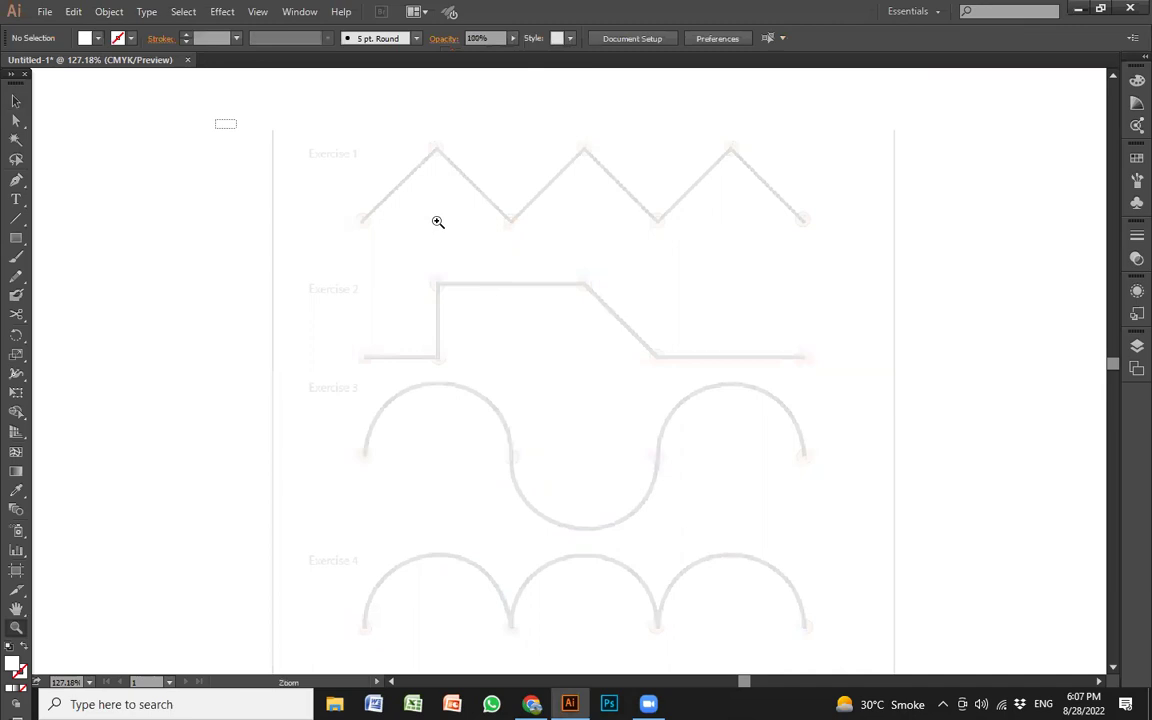
drag(215, 121, 930, 393)
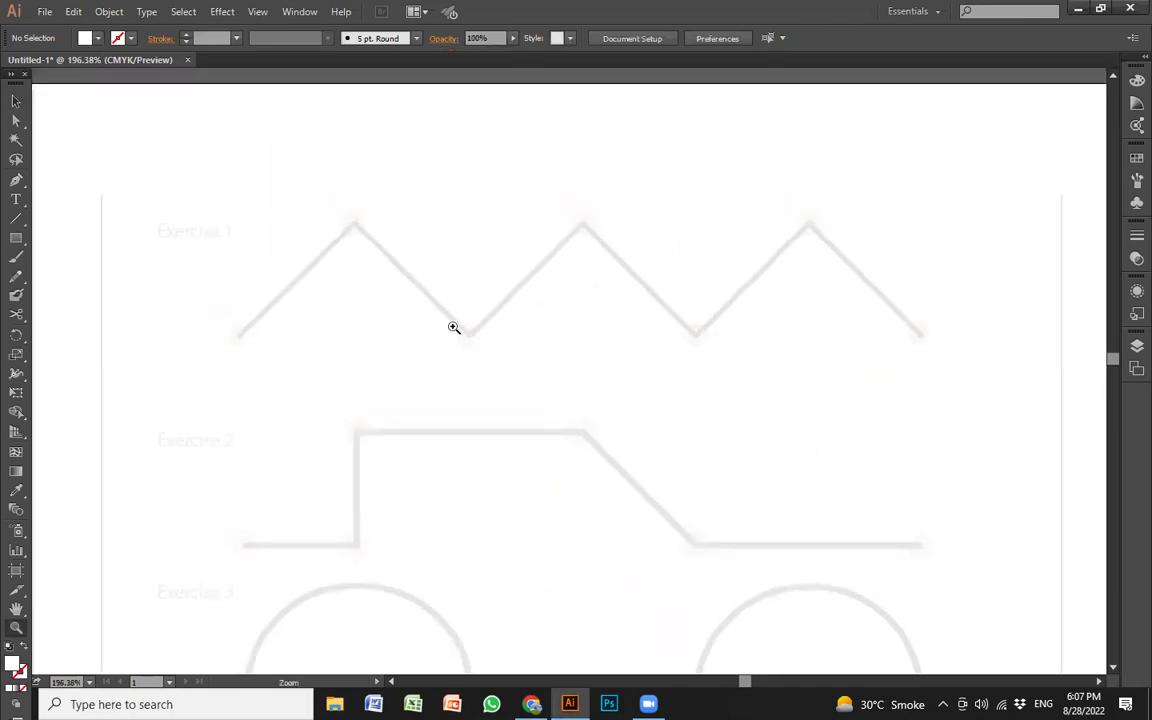
drag(104, 135, 1045, 505)
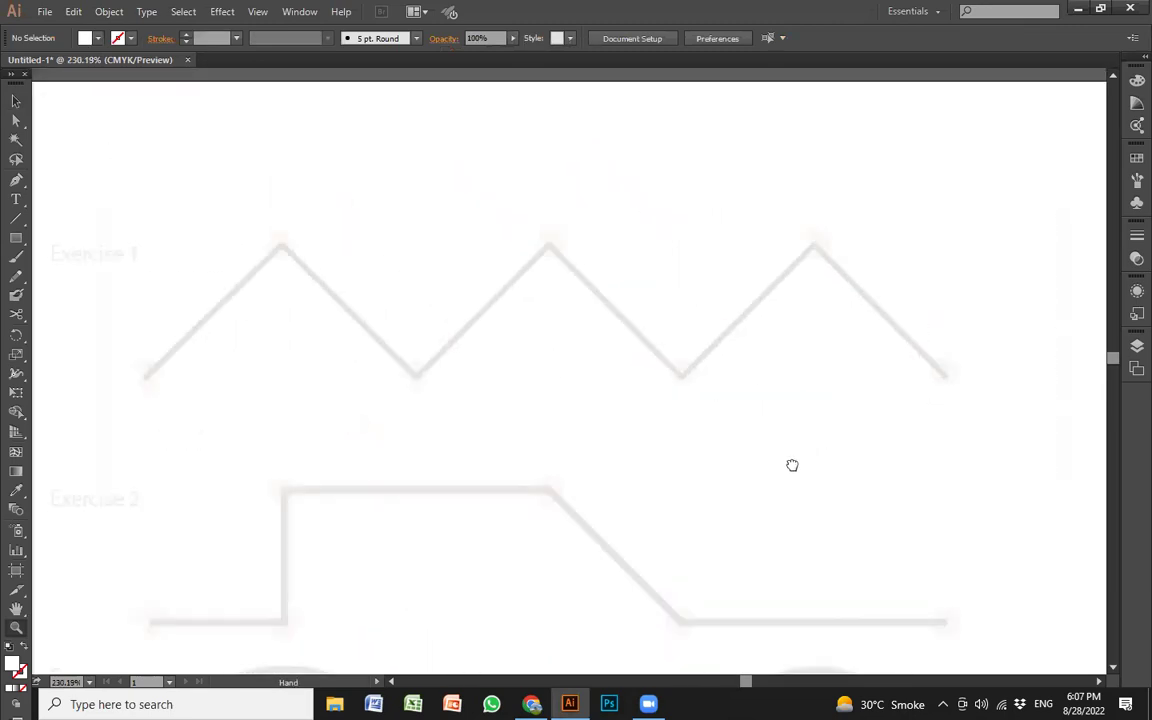
drag(792, 465, 805, 478)
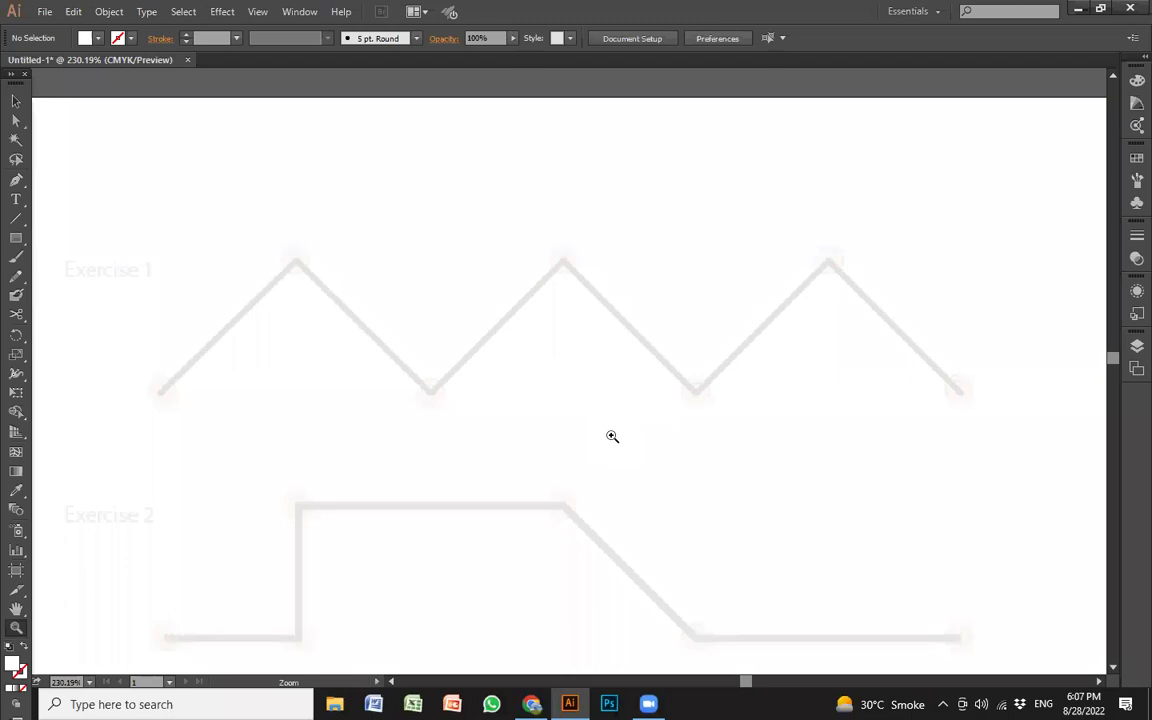
- Pan to show Exercise 1 from its start and select the Pen tool
key(space)
mouse_move(694, 339)
mouse_down()
mouse_move(645, 486)
mouse_move(671, 545)
mouse_move(784, 234)
mouse_move(712, 329)
mouse_up()
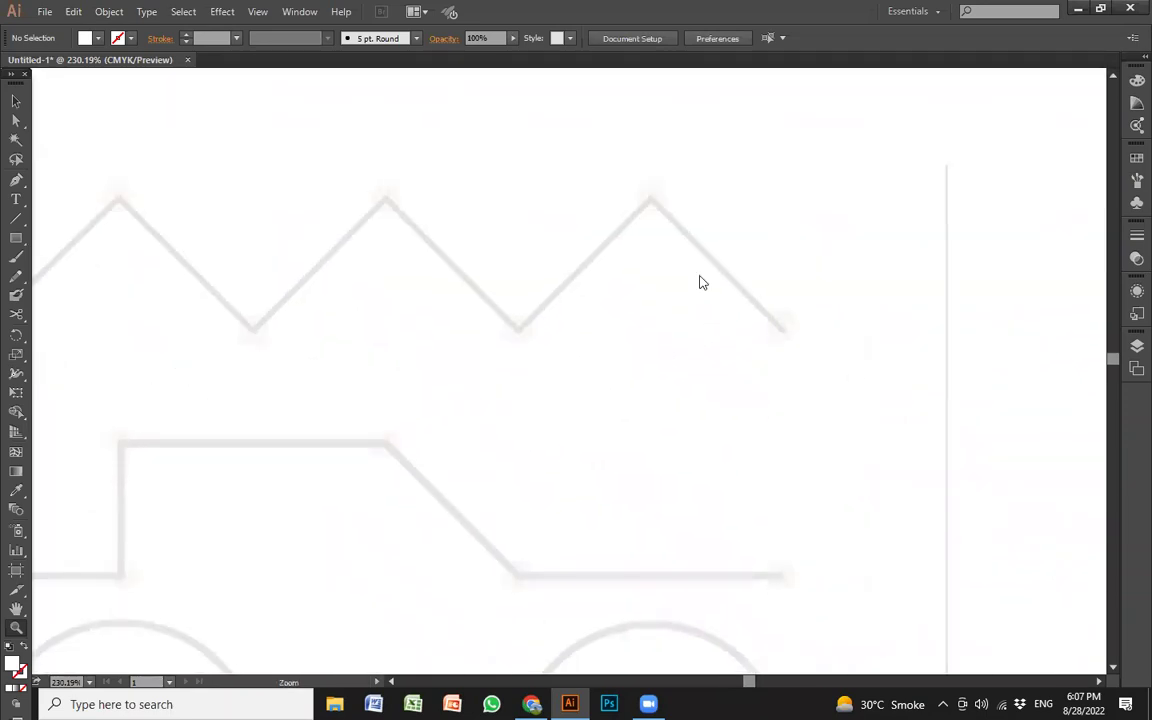
key(space)
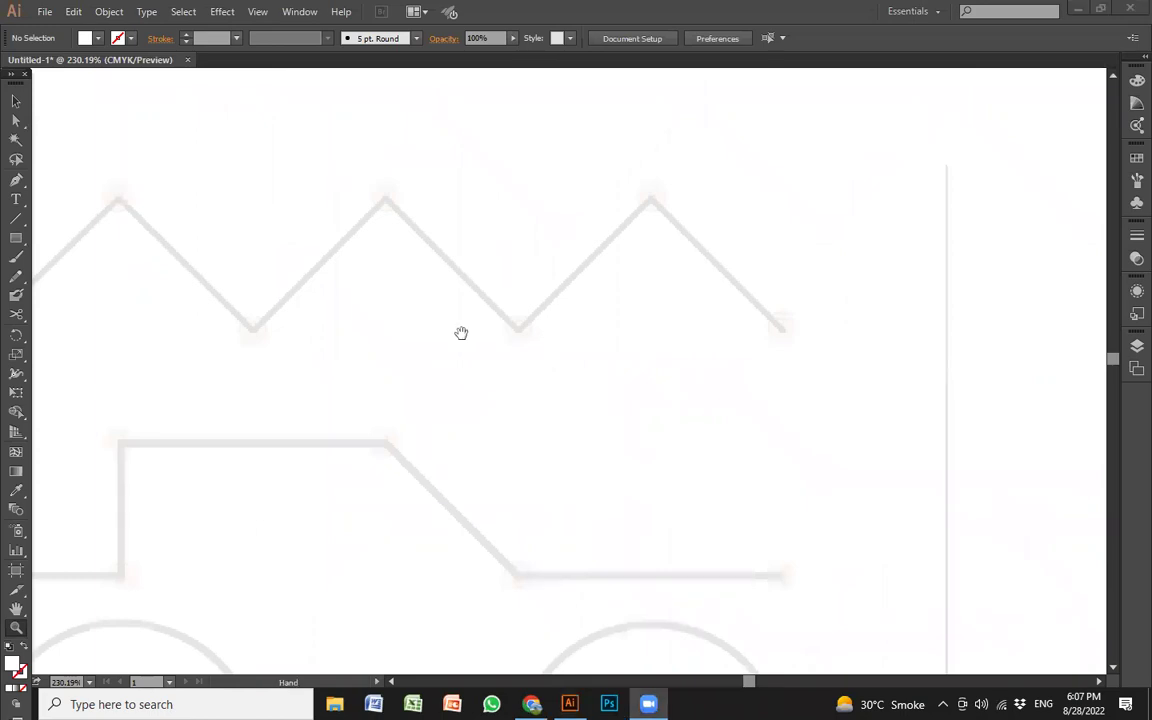
drag(499, 334, 679, 337)
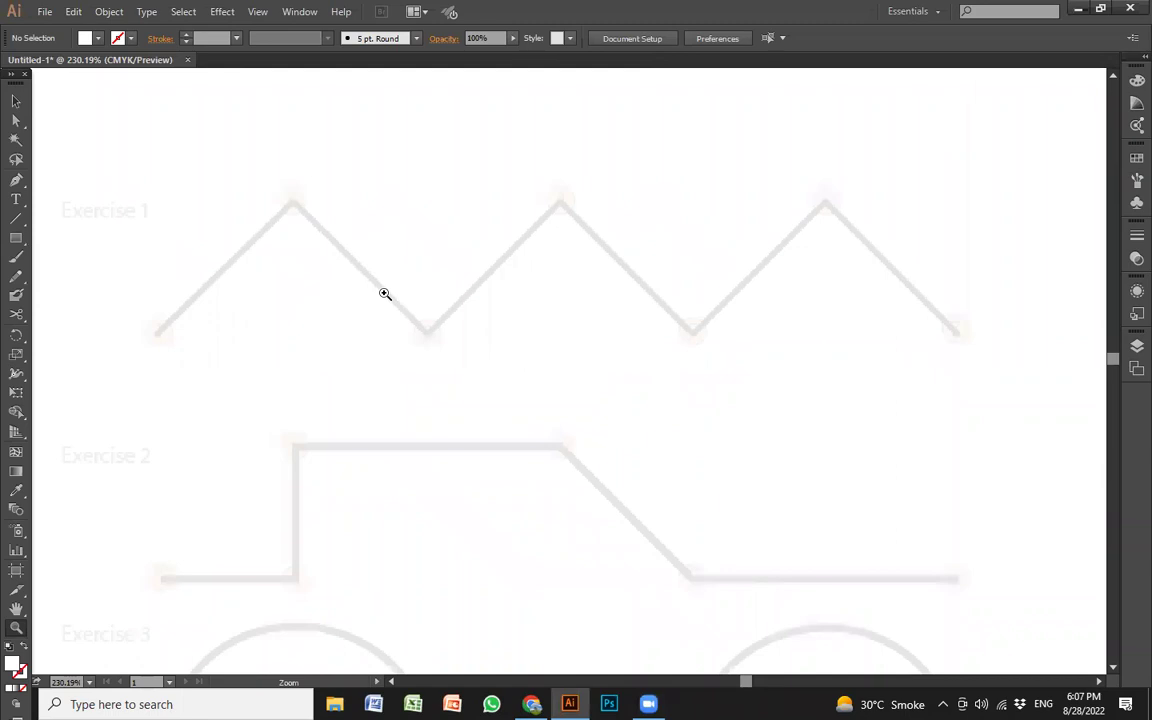
click(18, 180)
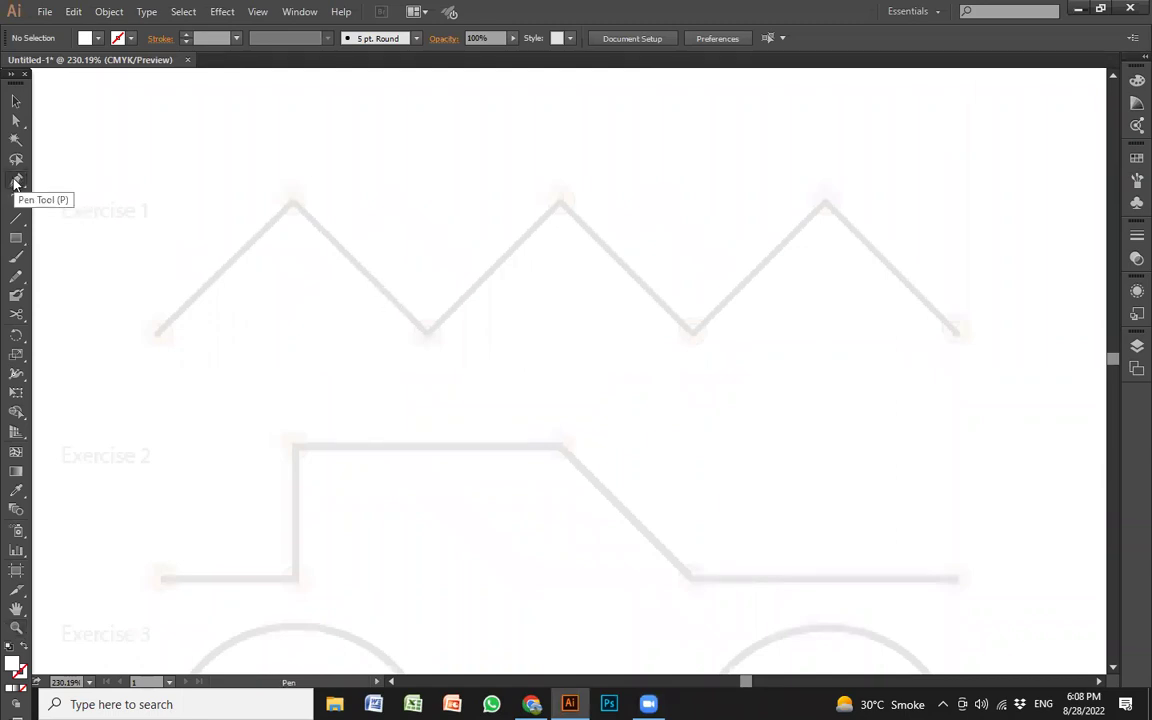
- Set the Control bar fill to None and the stroke to Black
click(97, 39)
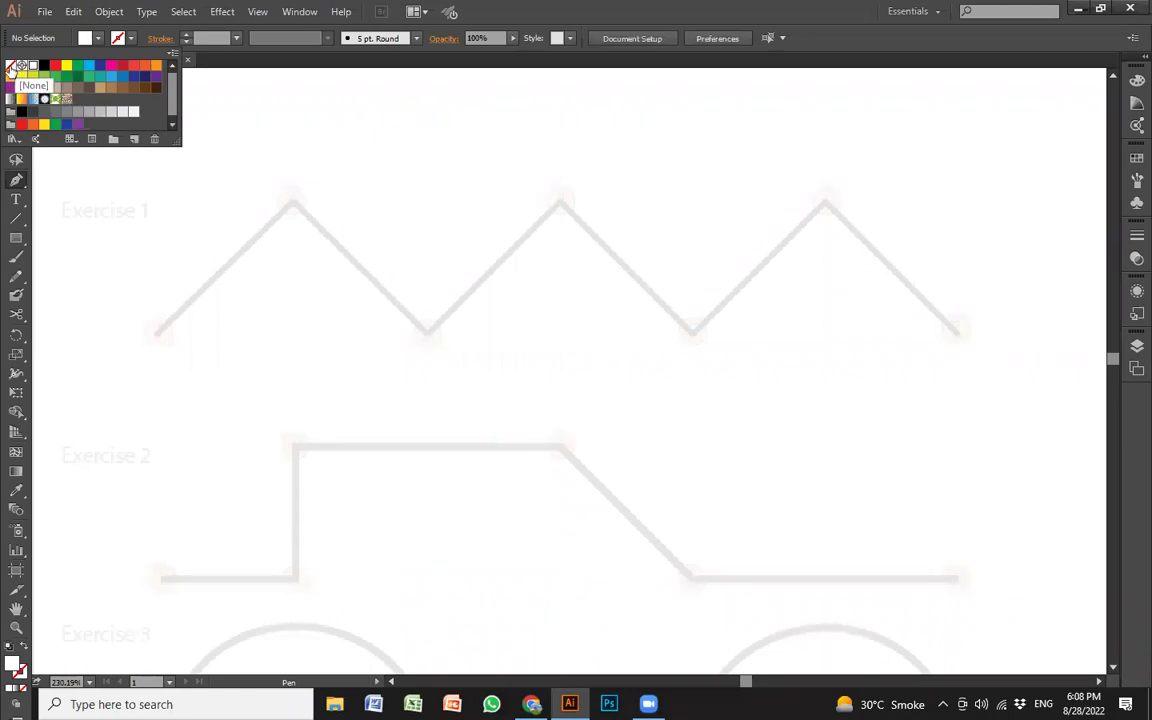
click(10, 65)
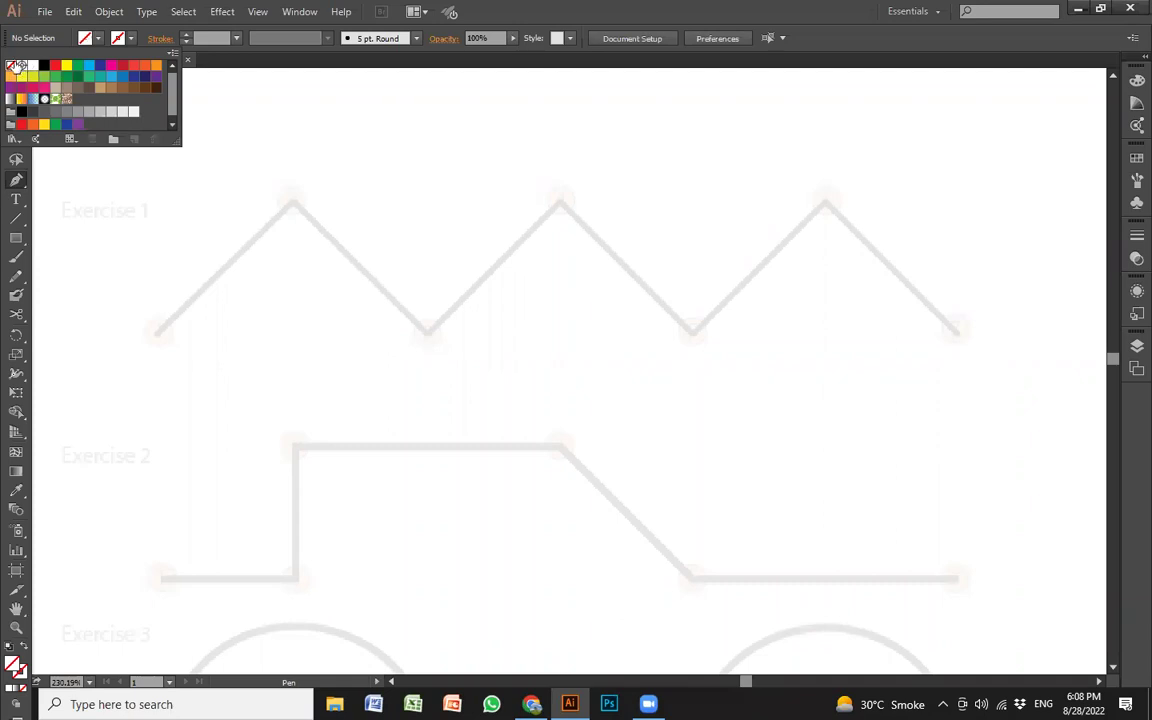
click(129, 39)
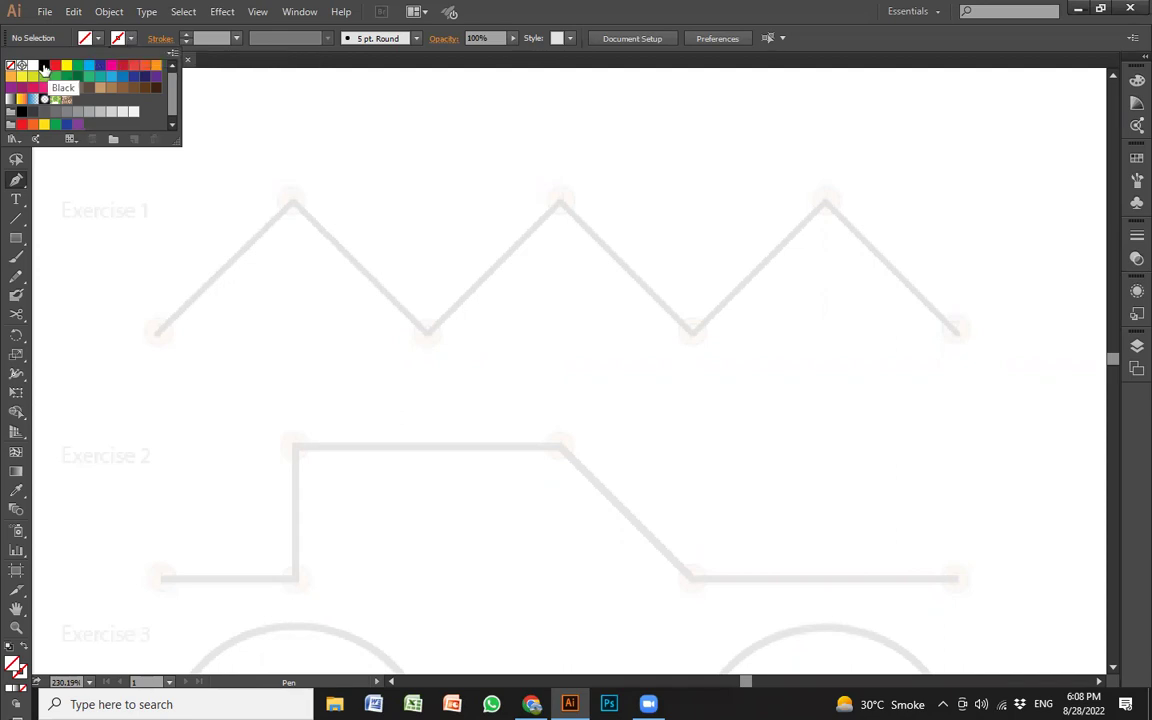
click(44, 68)
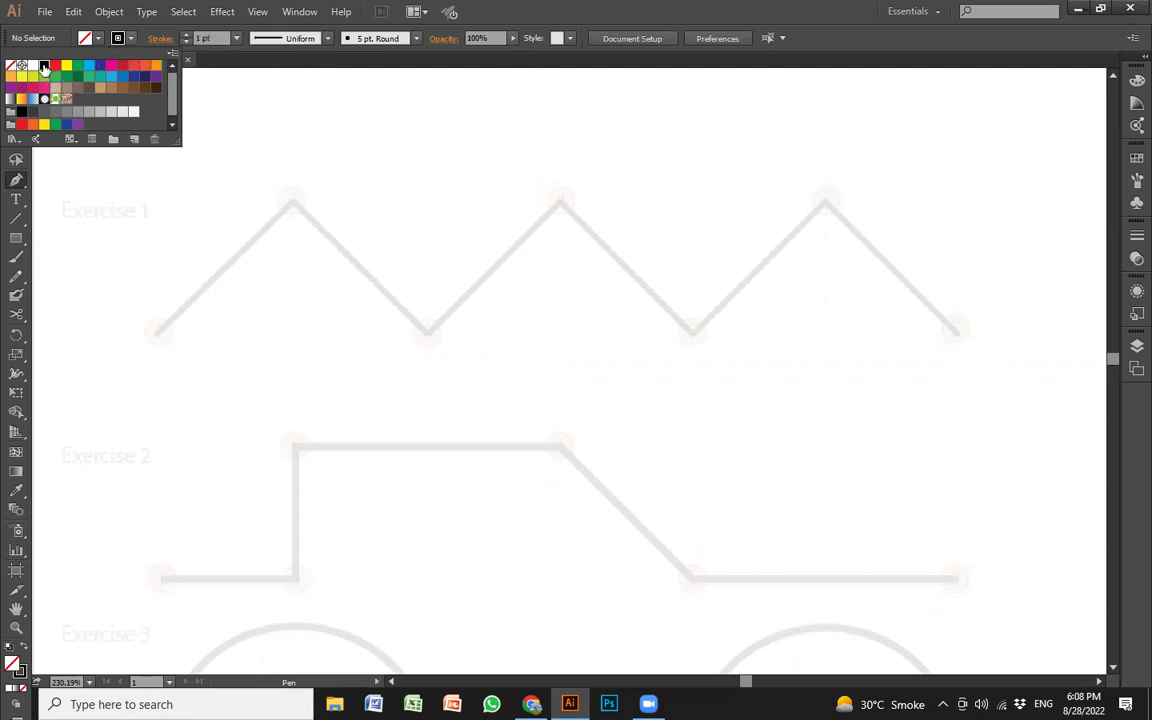
- Trace the Exercise 1 zigzag with seven corner anchors and end the open path
click(155, 340)
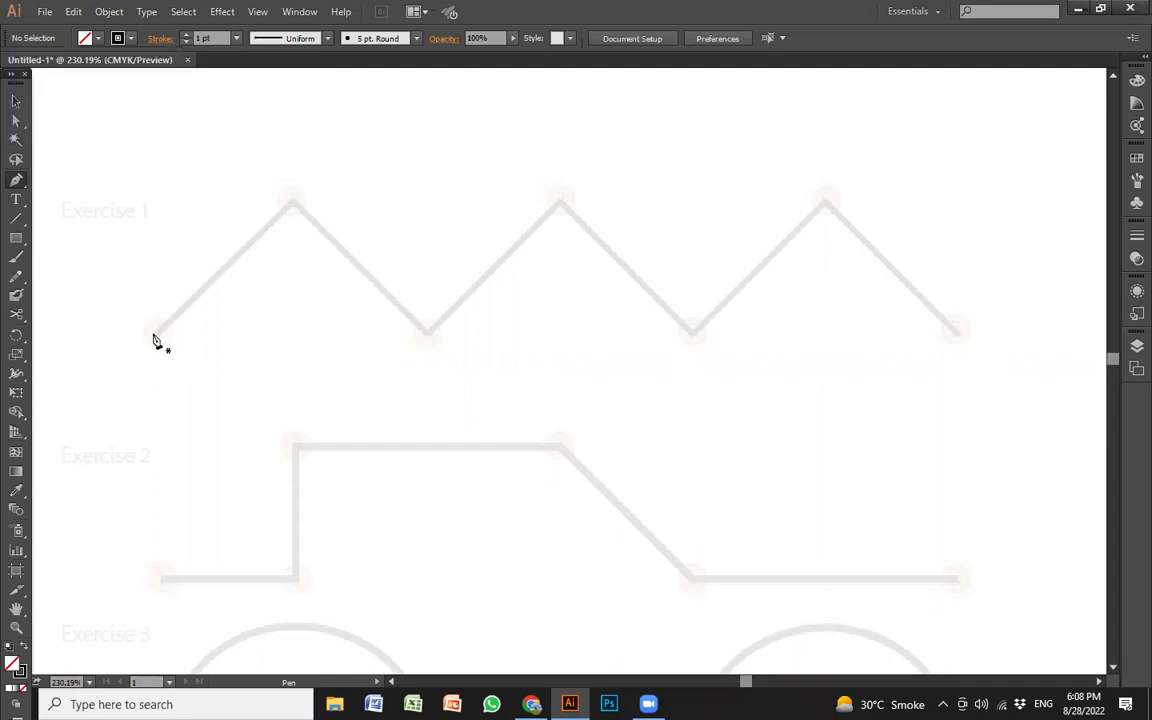
click(292, 200)
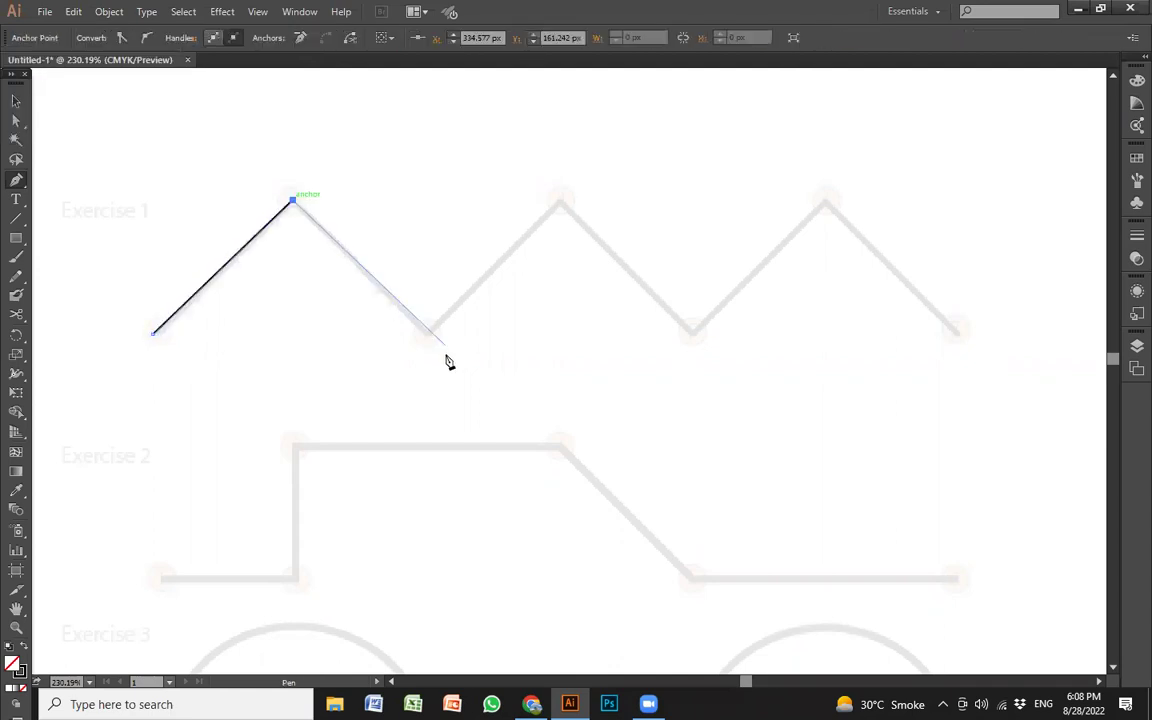
click(428, 333)
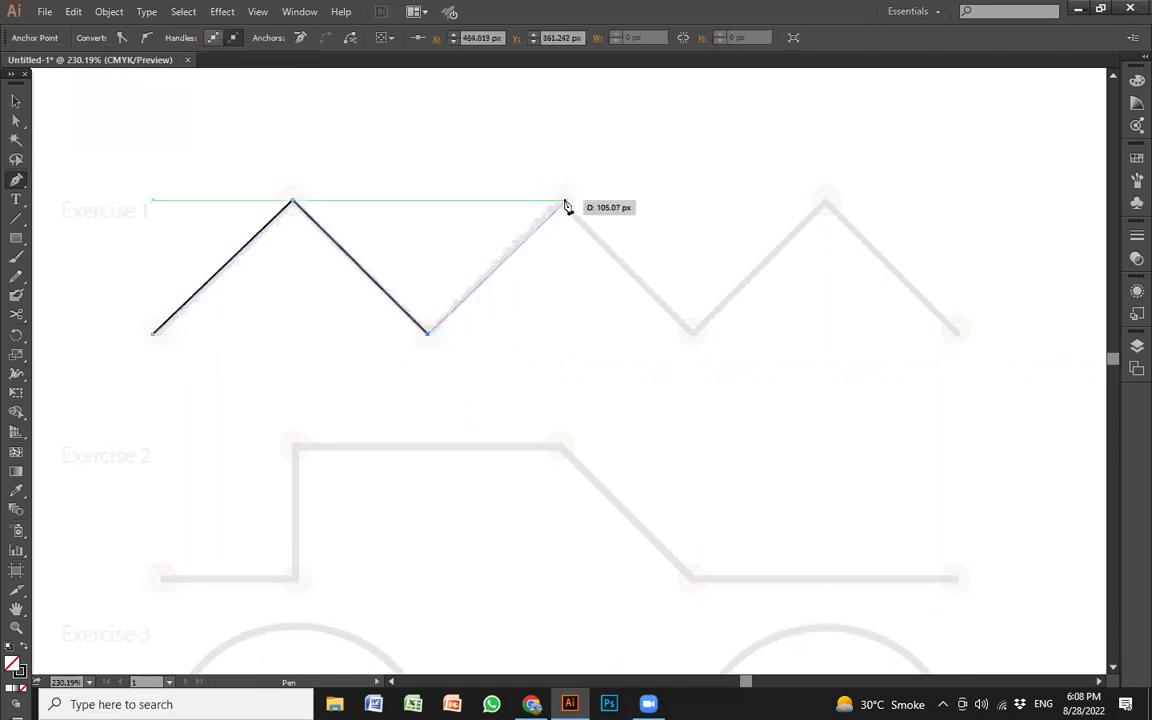
click(558, 200)
click(693, 333)
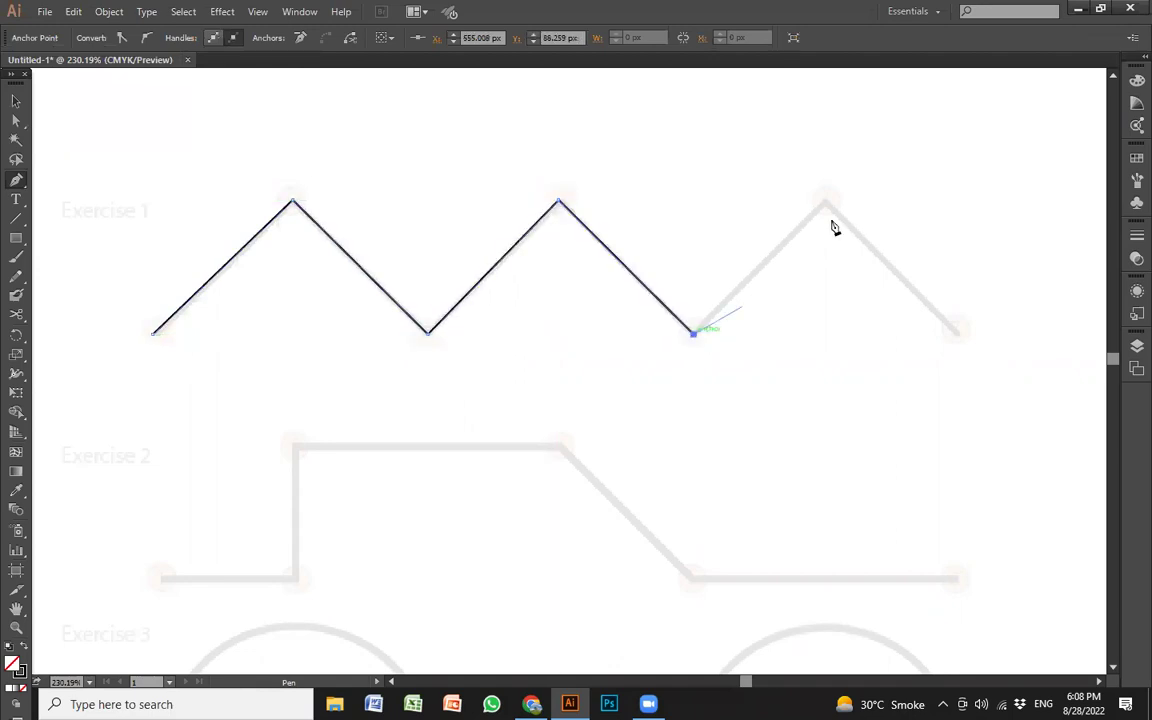
click(828, 201)
click(955, 333)
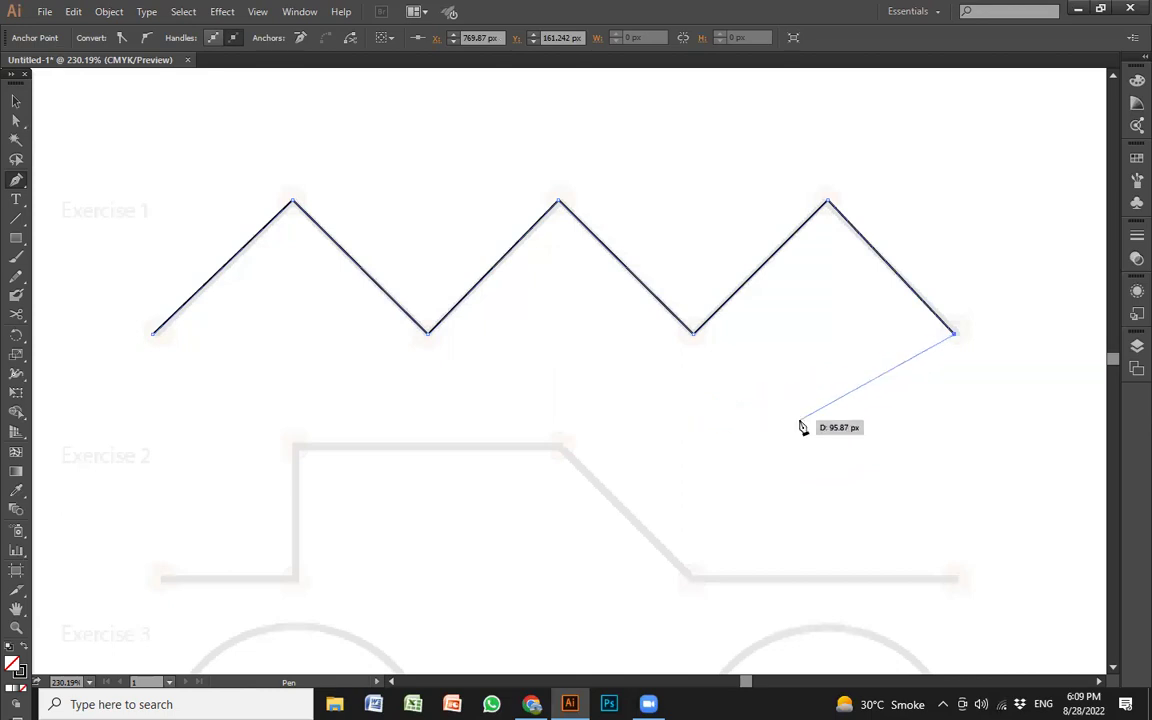
key(Escape)
drag(818, 465, 471, 335)
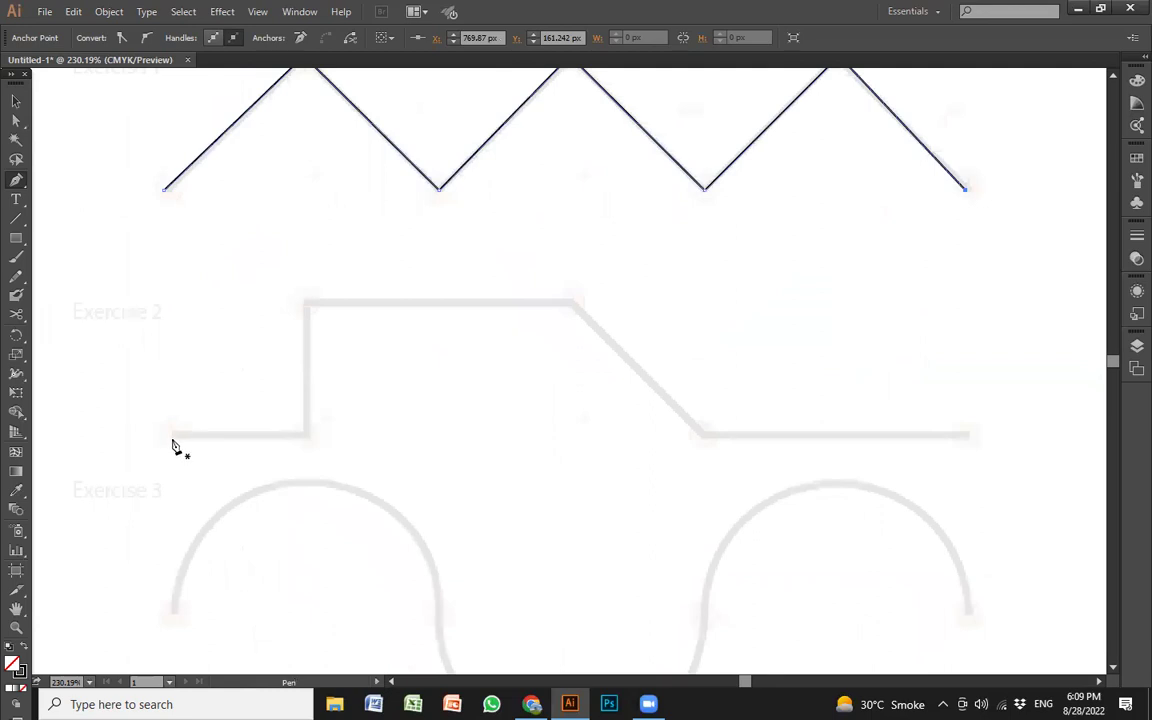
- Trace the Exercise 2 stepped line with six corner anchors, then pan down to Exercise 3
click(172, 435)
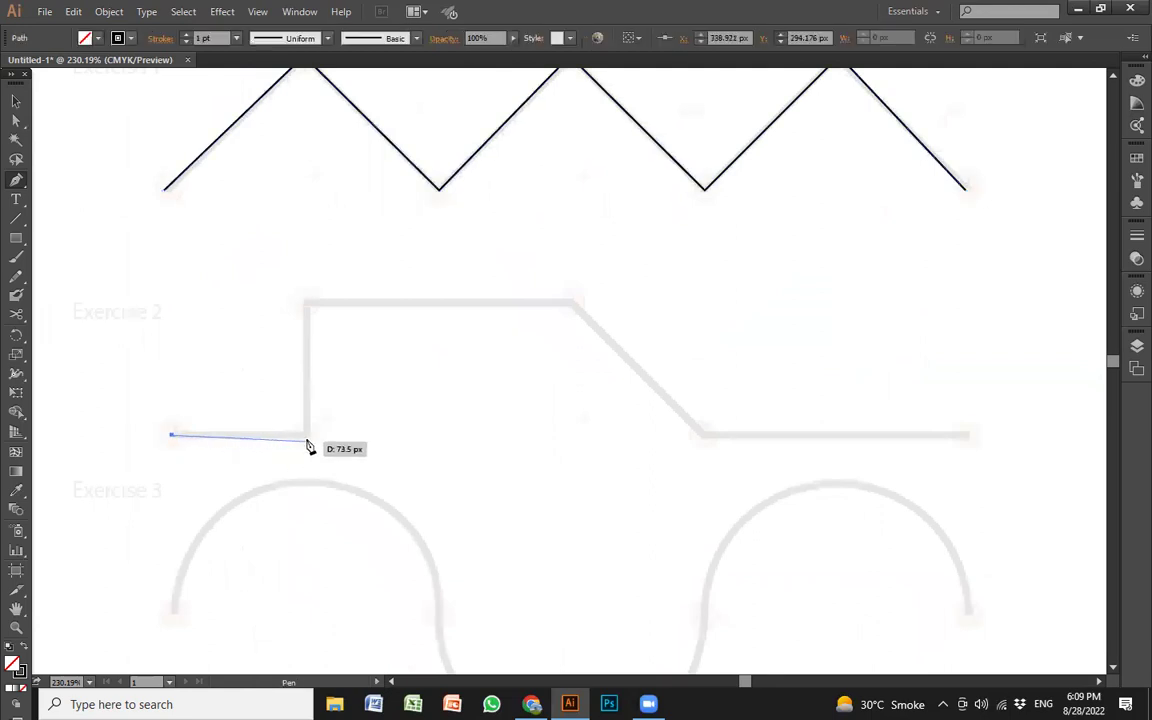
click(307, 434)
click(307, 300)
click(572, 301)
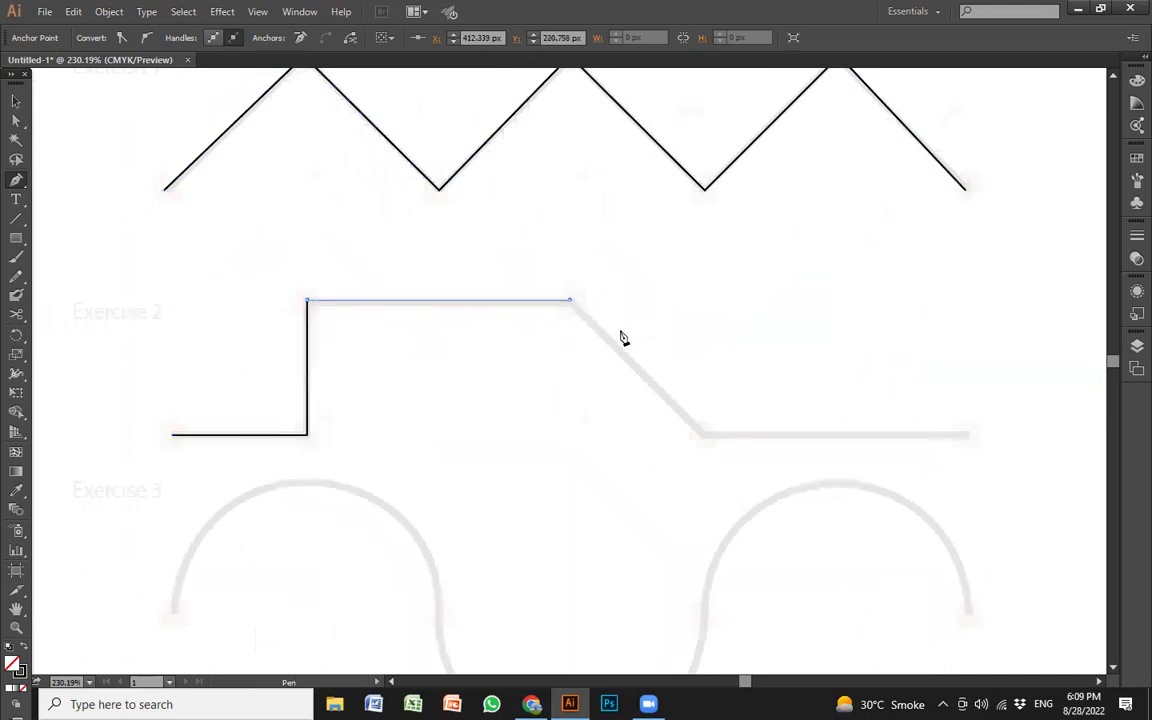
click(701, 435)
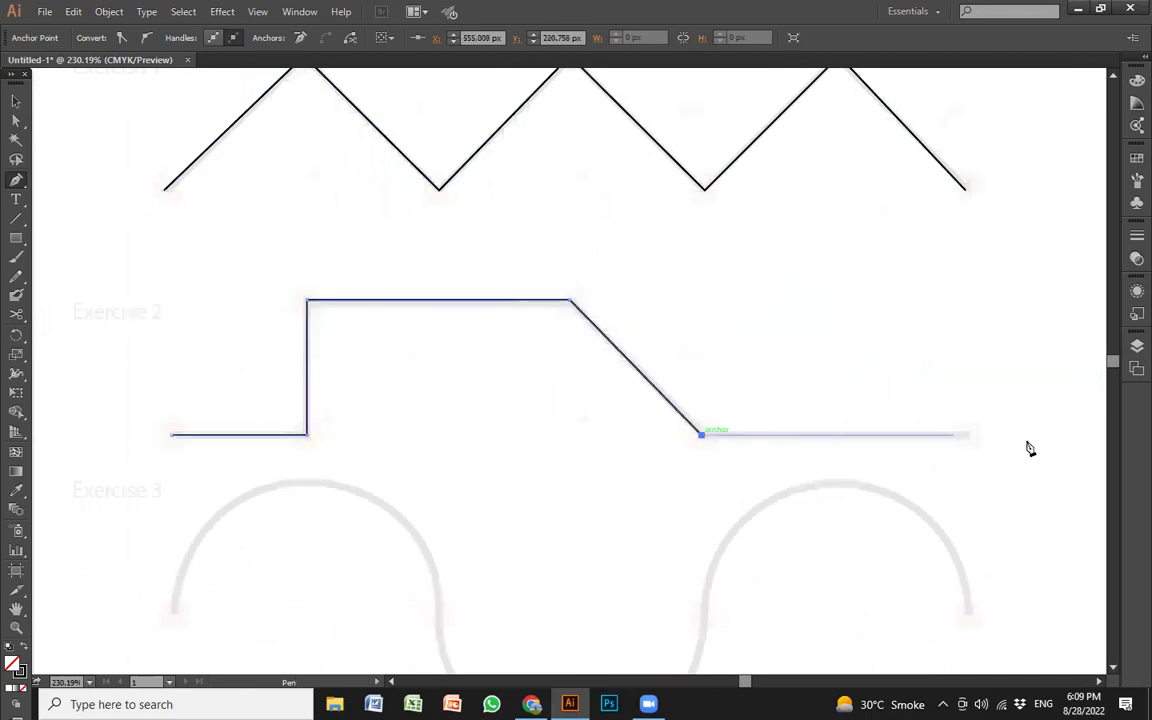
click(968, 436)
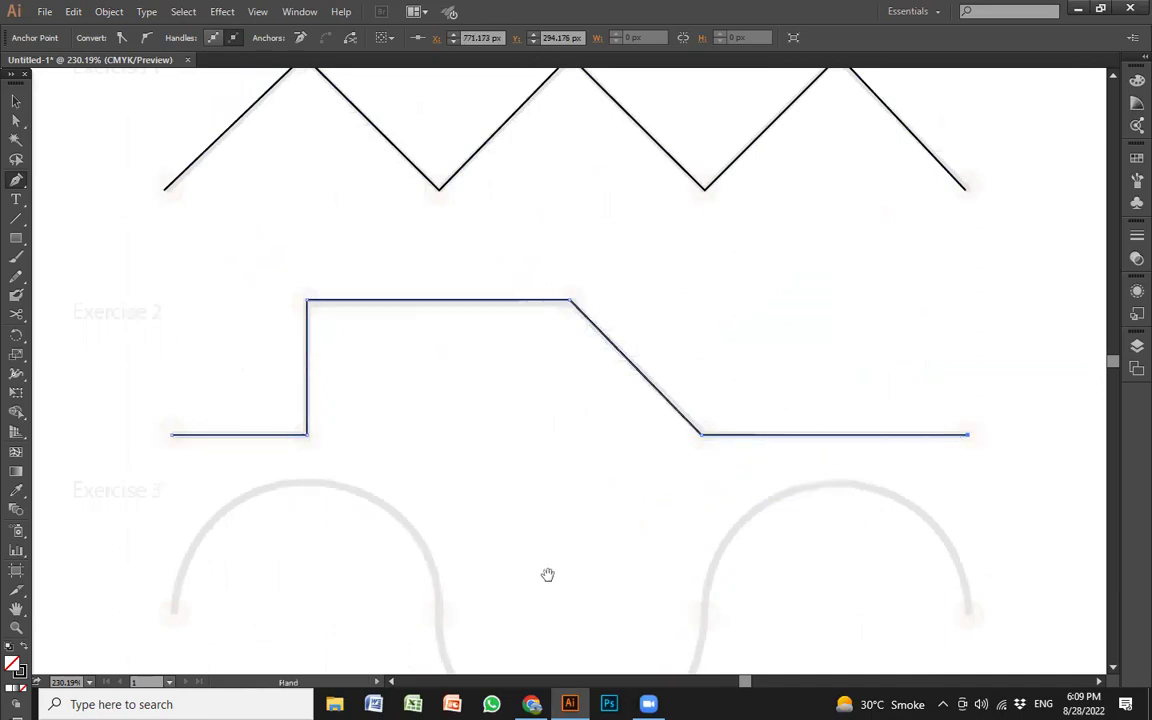
drag(548, 576, 549, 322)
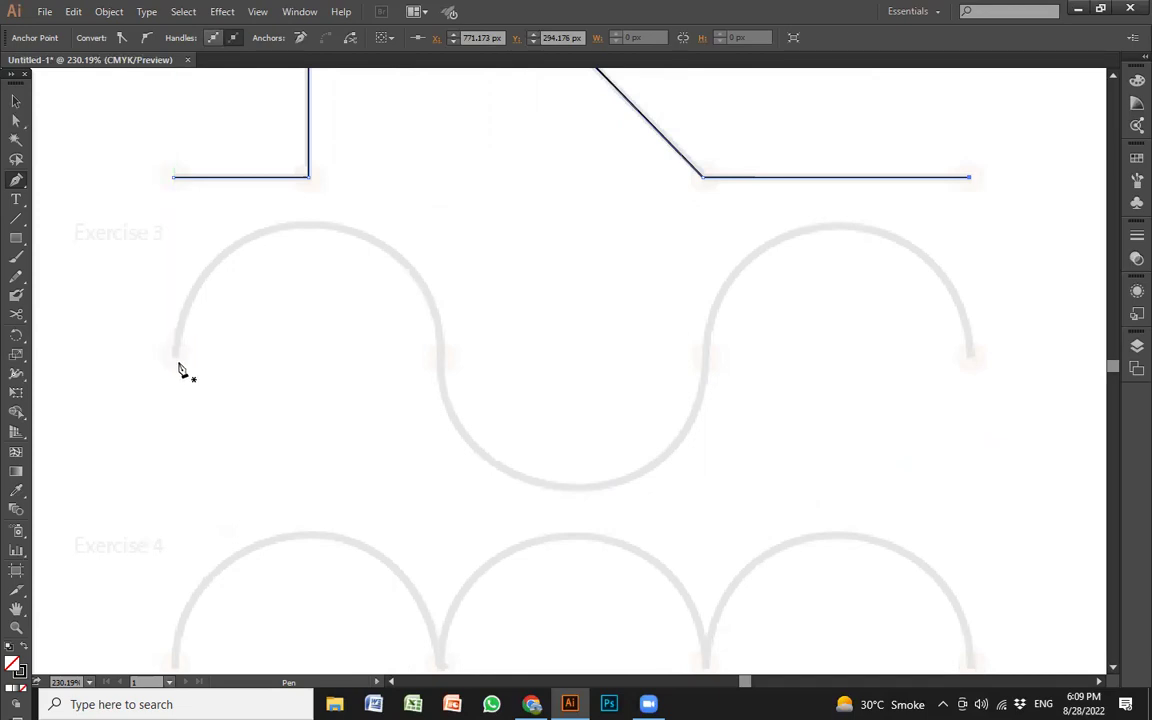
click(175, 356)
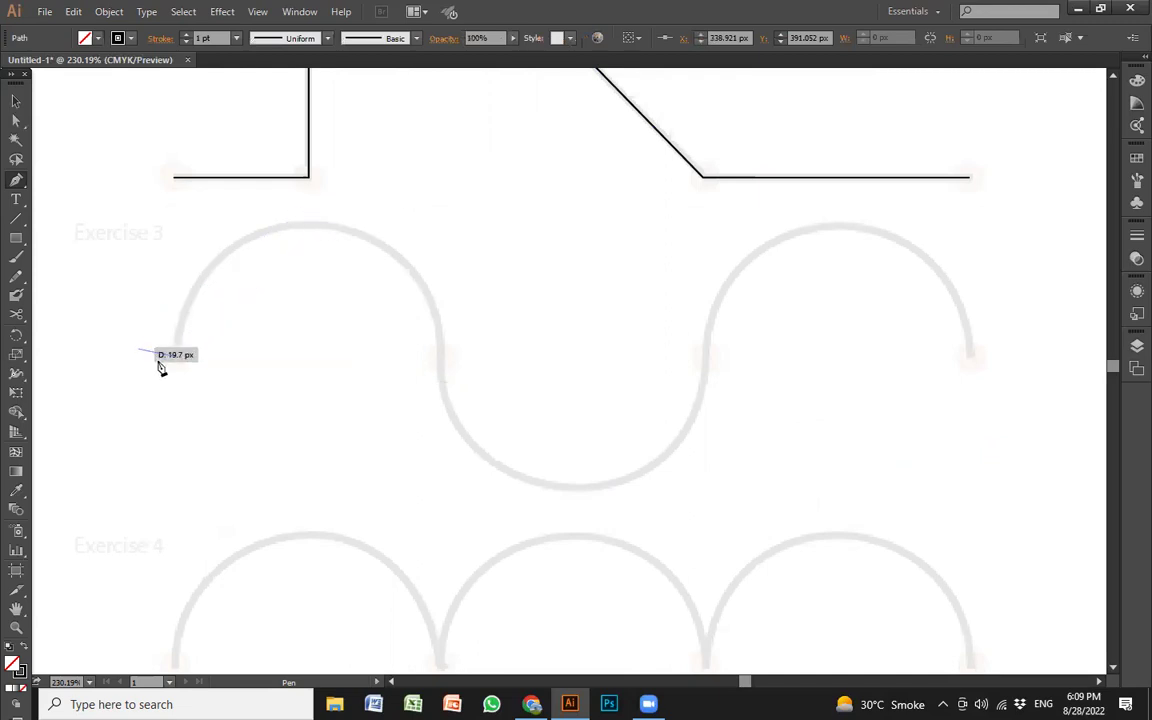
drag(173, 354, 165, 347)
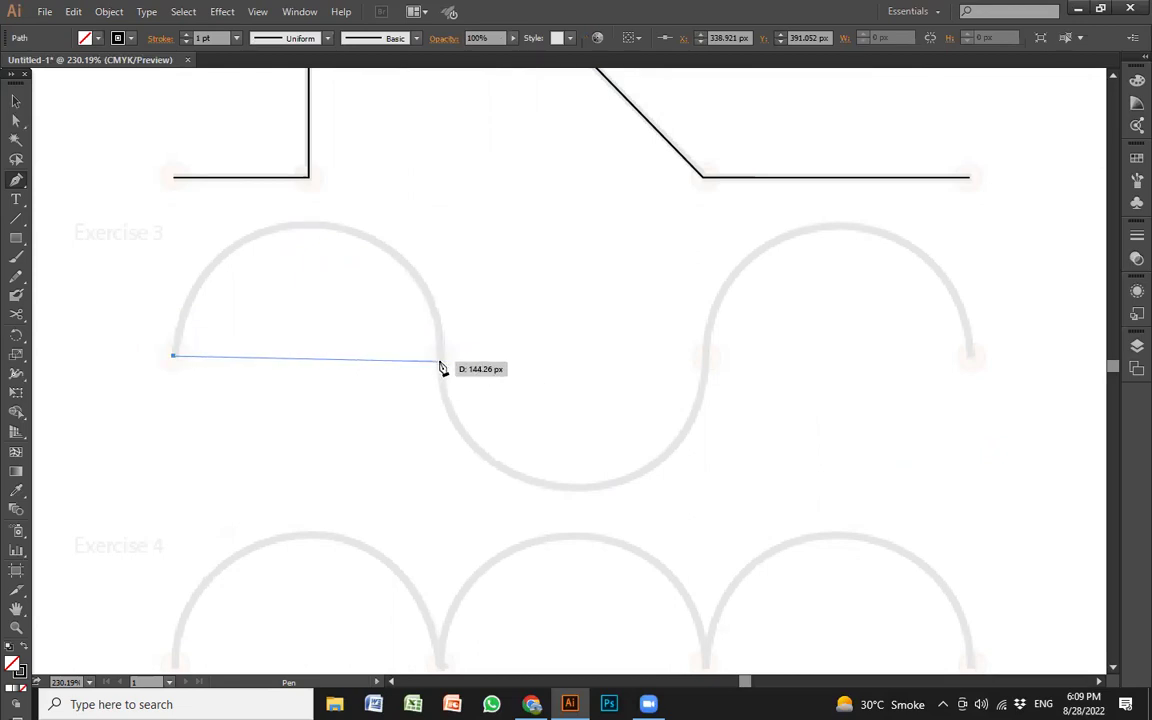
mouse_move(440, 362)
mouse_down()
mouse_move(527, 500)
mouse_move(596, 664)
mouse_up()
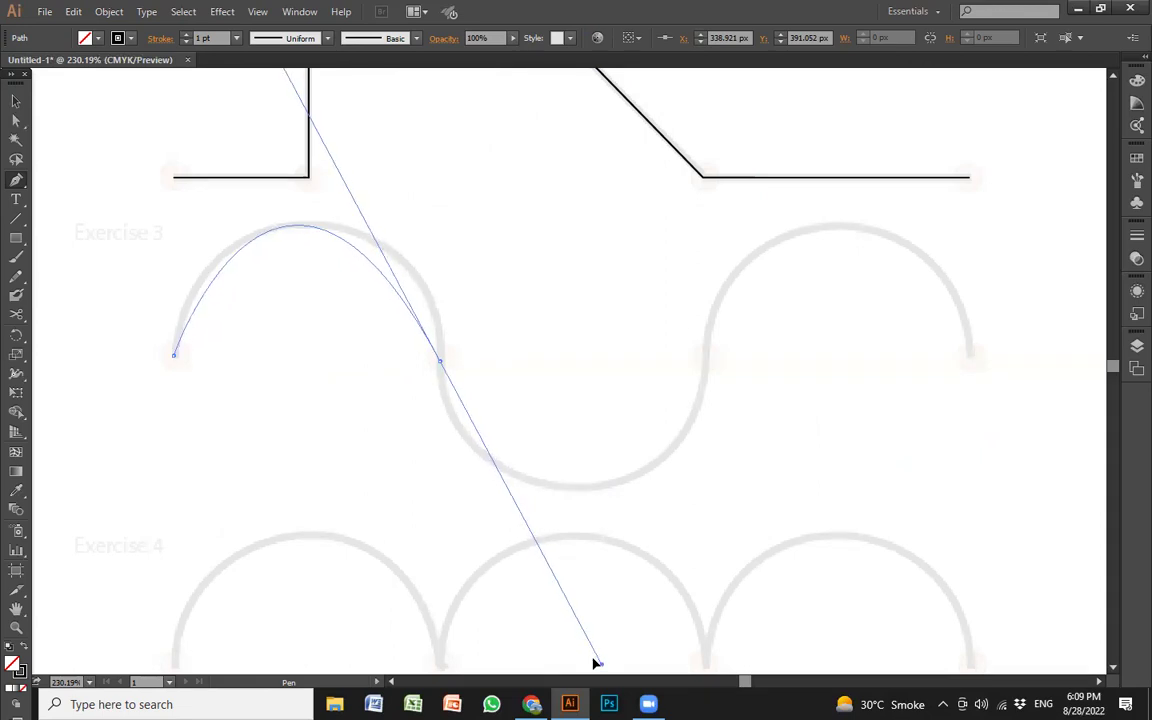
mouse_move(570, 595)
mouse_down()
mouse_move(550, 610)
mouse_move(542, 585)
mouse_move(575, 598)
mouse_move(563, 525)
mouse_move(569, 540)
mouse_up()
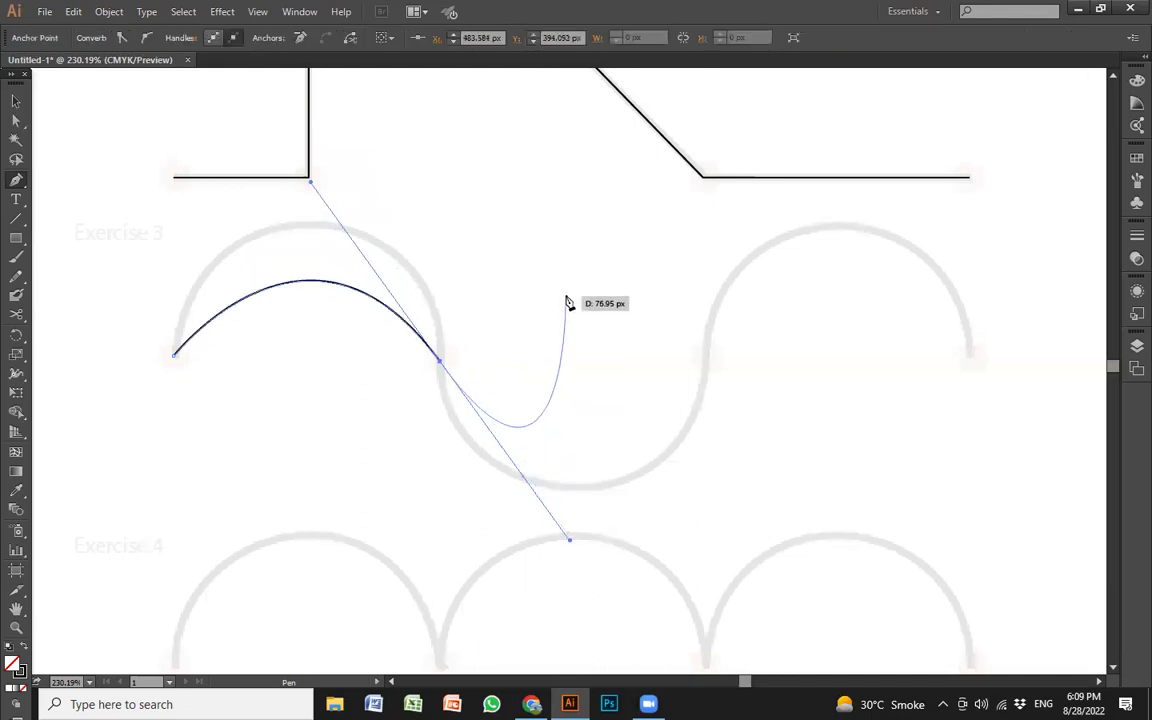
key(ctrl+z)
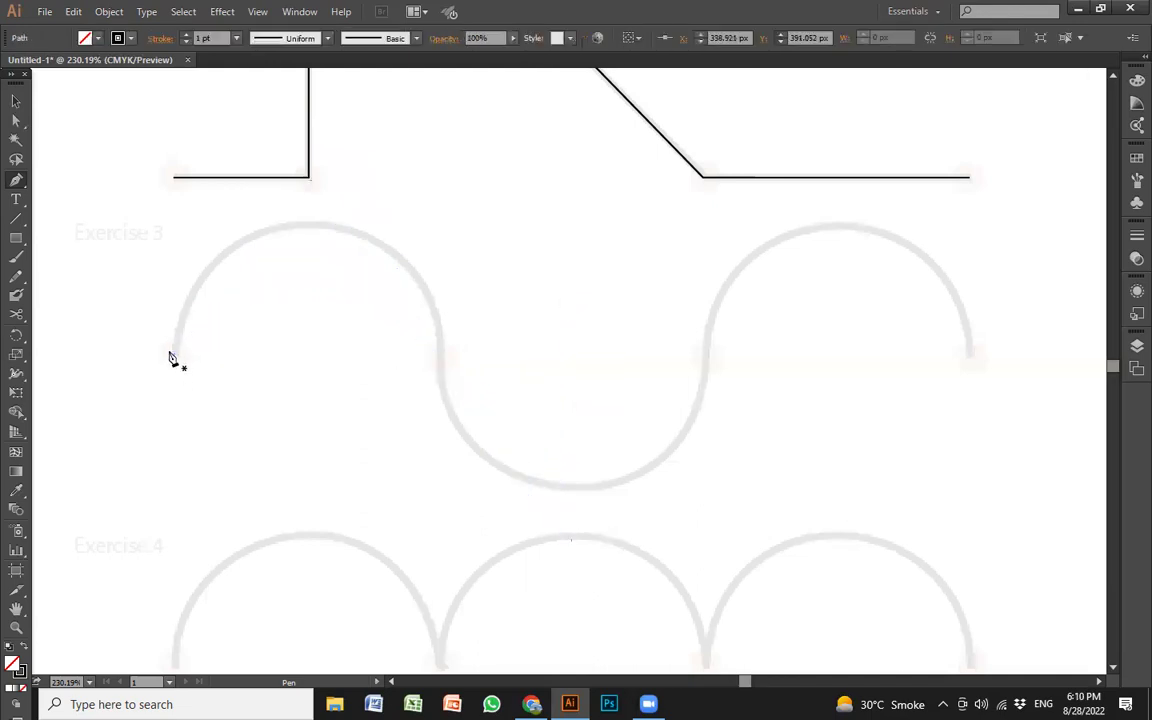
key(ctrl+z)
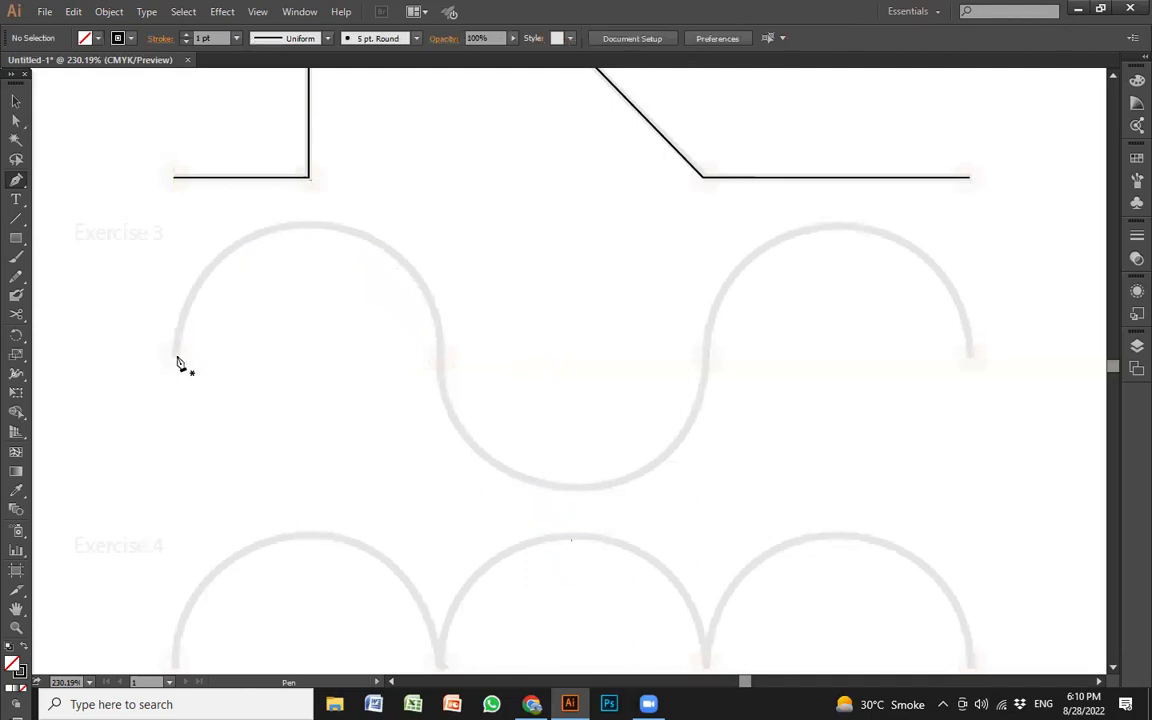
- Trace the wave's first arc with smooth anchors at its left end, top and right end
click(177, 356)
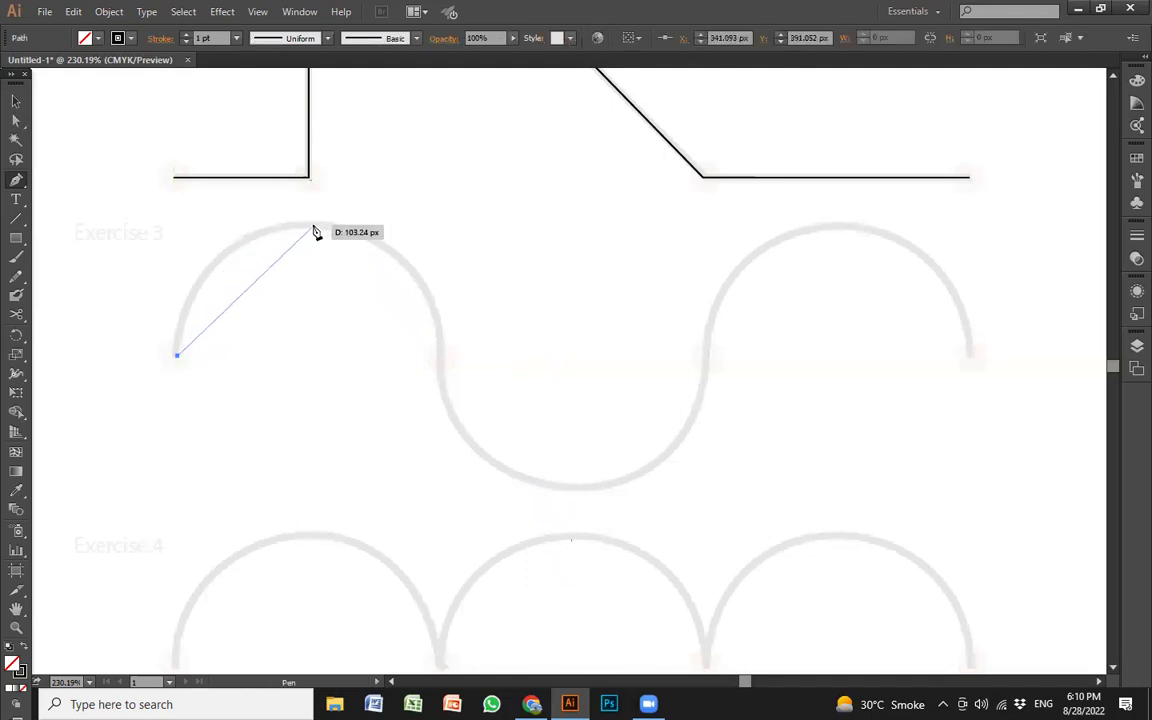
drag(333, 233, 445, 228)
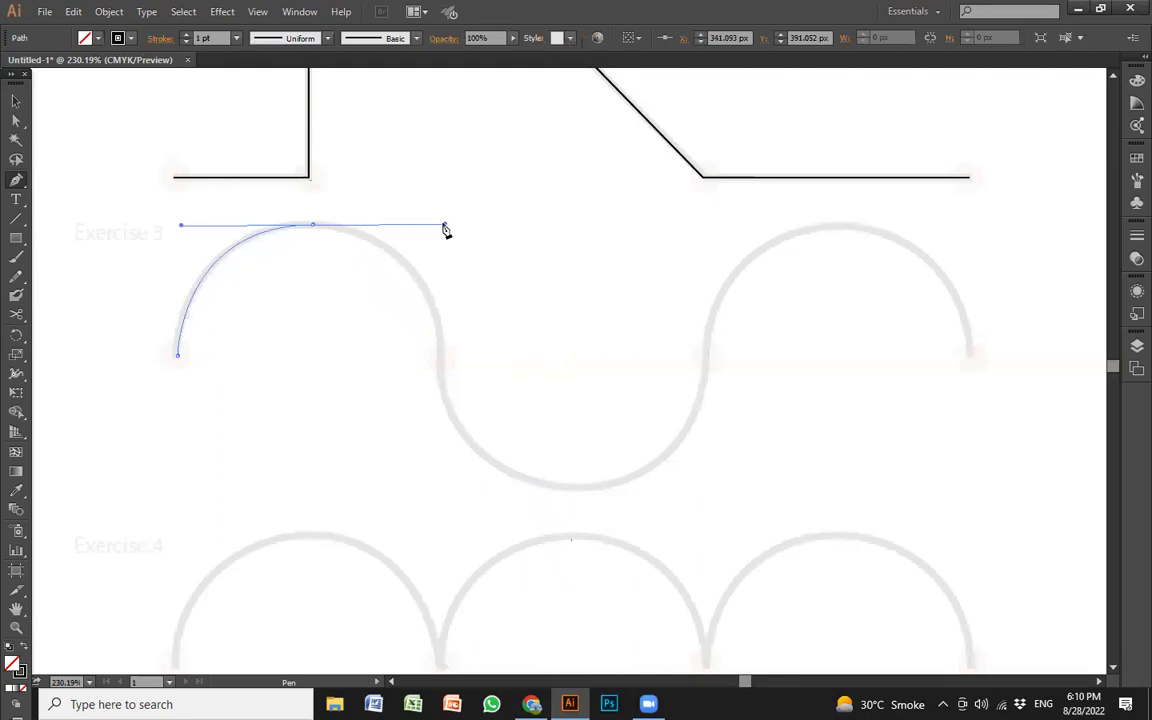
mouse_move(314, 230)
mouse_down()
mouse_move(321, 258)
mouse_move(303, 229)
mouse_move(313, 240)
mouse_up()
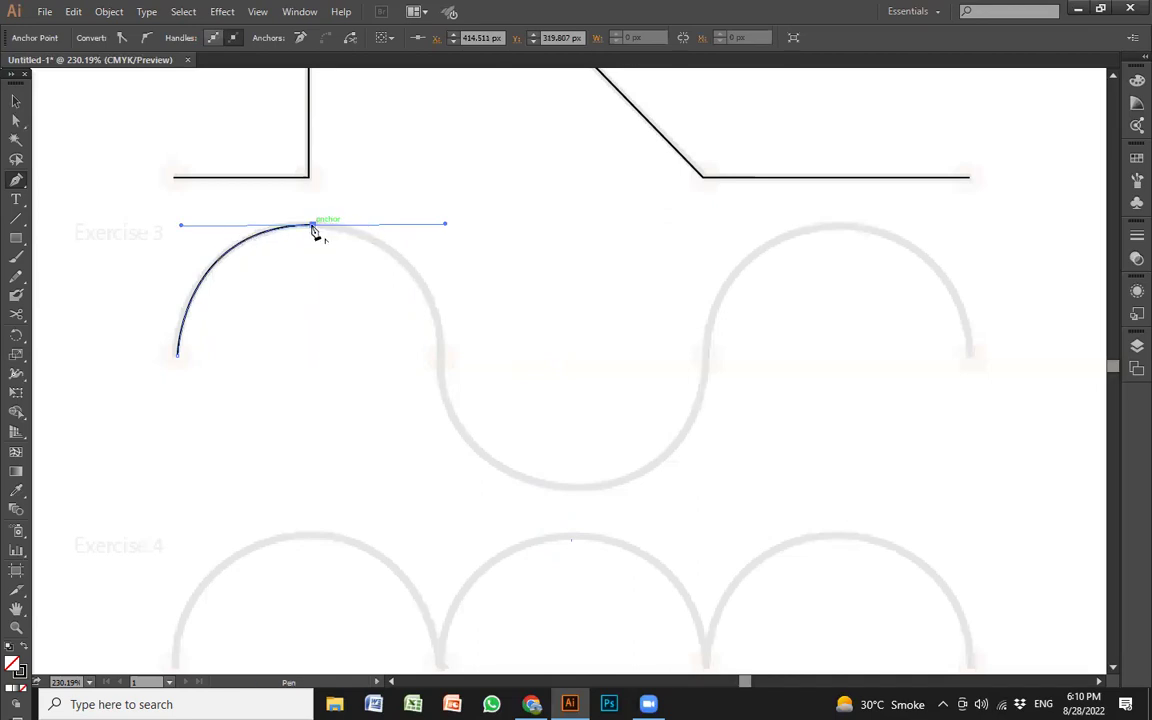
drag(313, 230, 380, 232)
drag(380, 232, 313, 231)
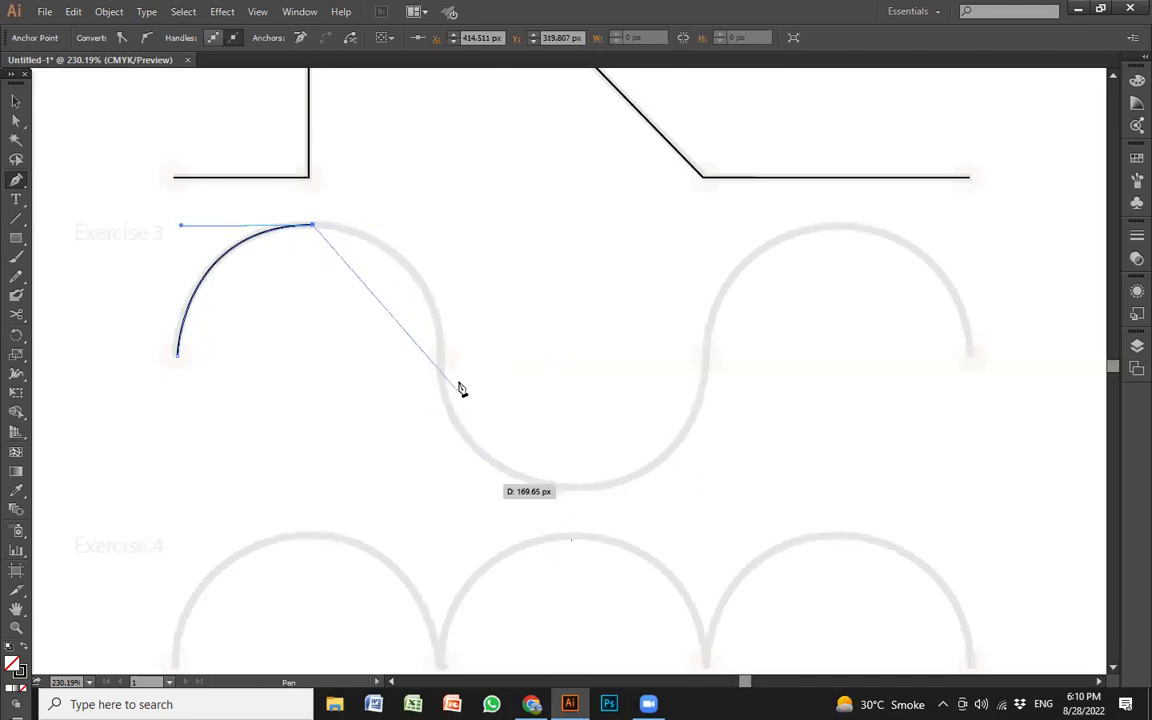
mouse_move(438, 354)
mouse_down()
mouse_move(452, 467)
mouse_move(441, 475)
mouse_up()
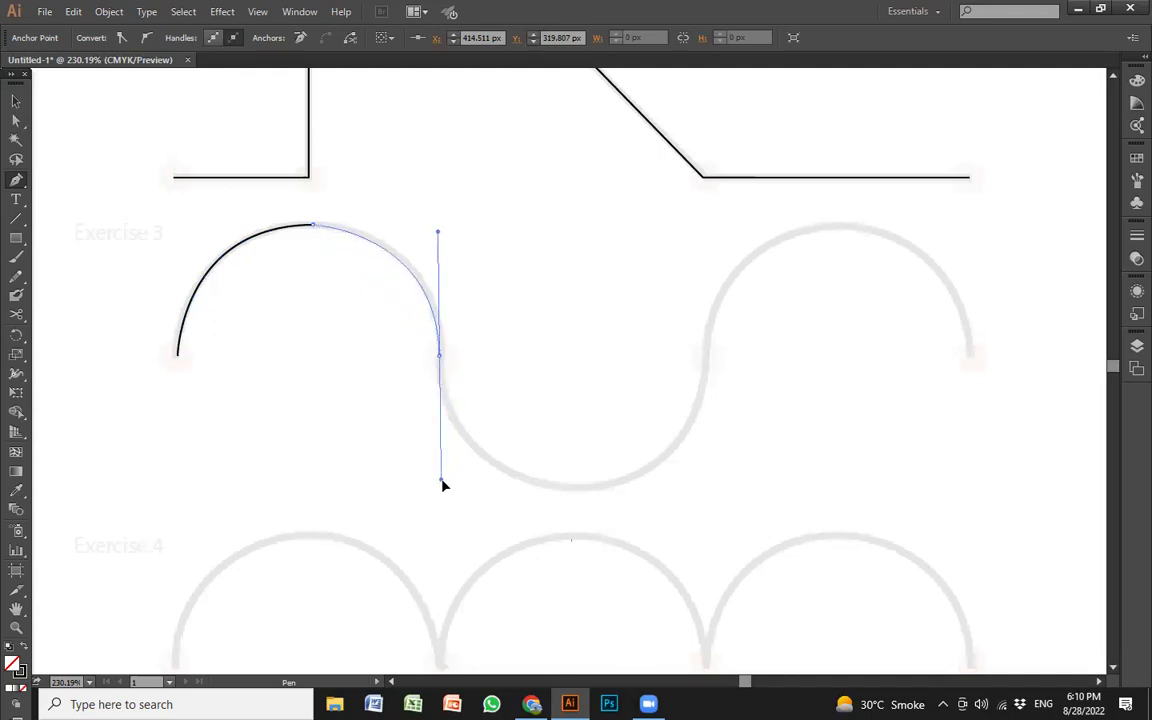
drag(444, 484, 442, 481)
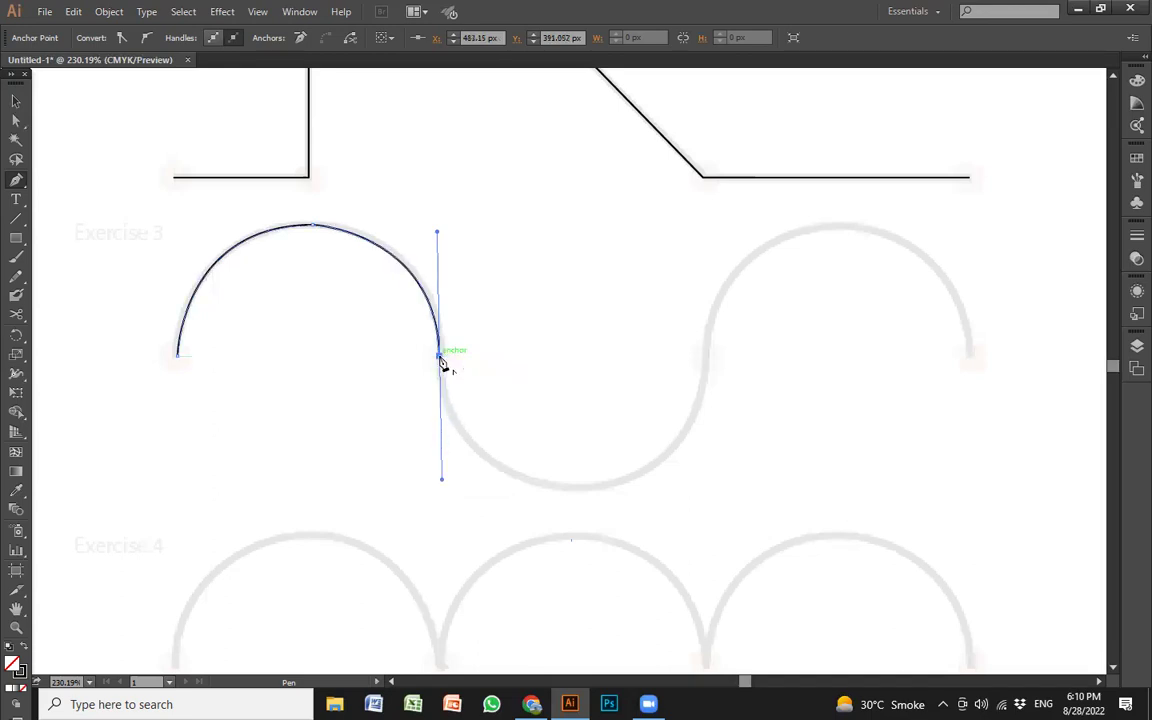
click(440, 356)
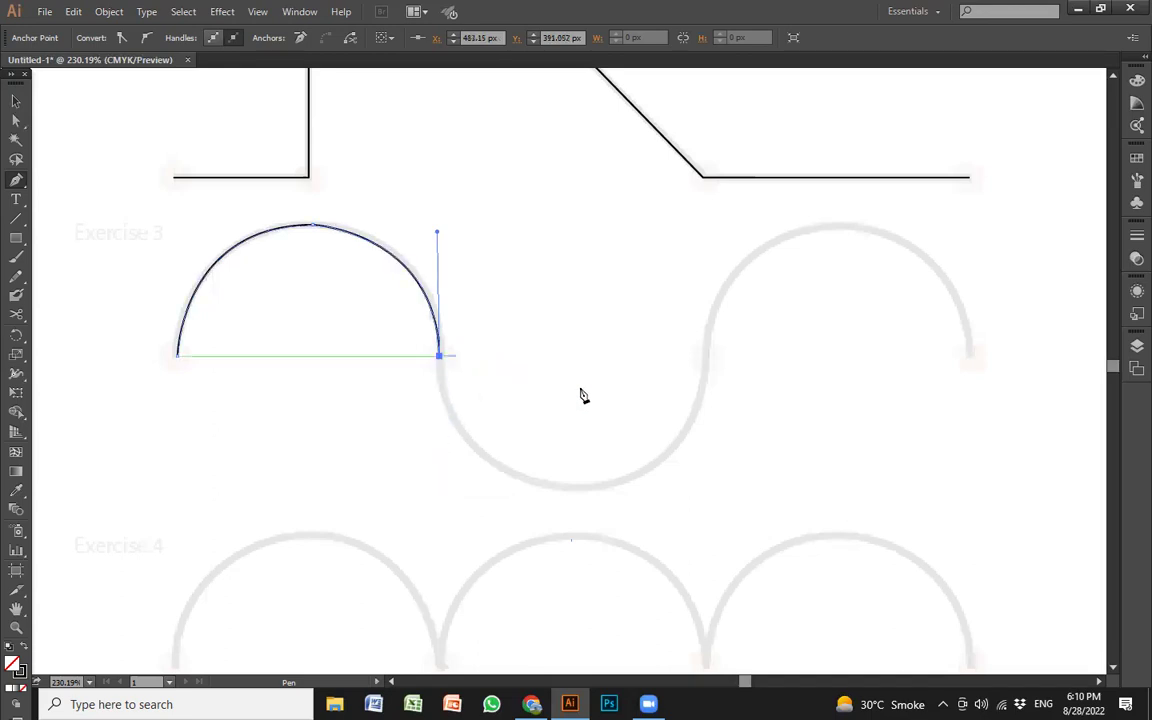
- Continue the curve through the dip and second arc to the wave's right end, then deselect
drag(567, 488, 610, 491)
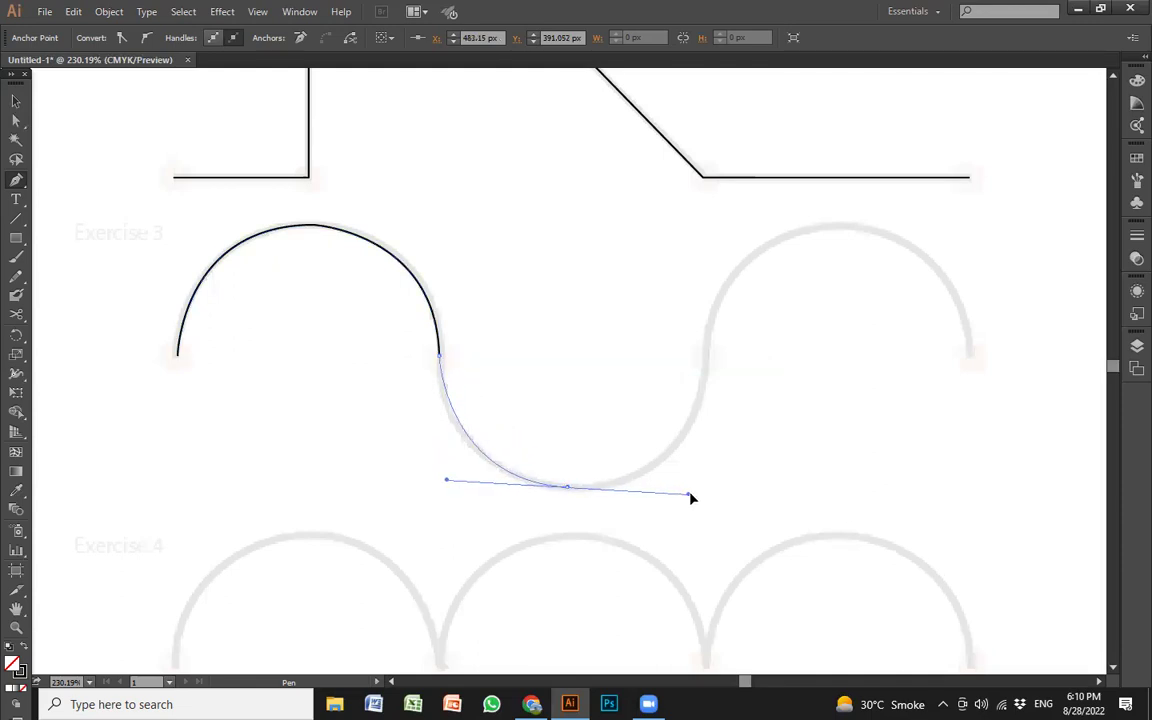
drag(695, 494, 695, 493)
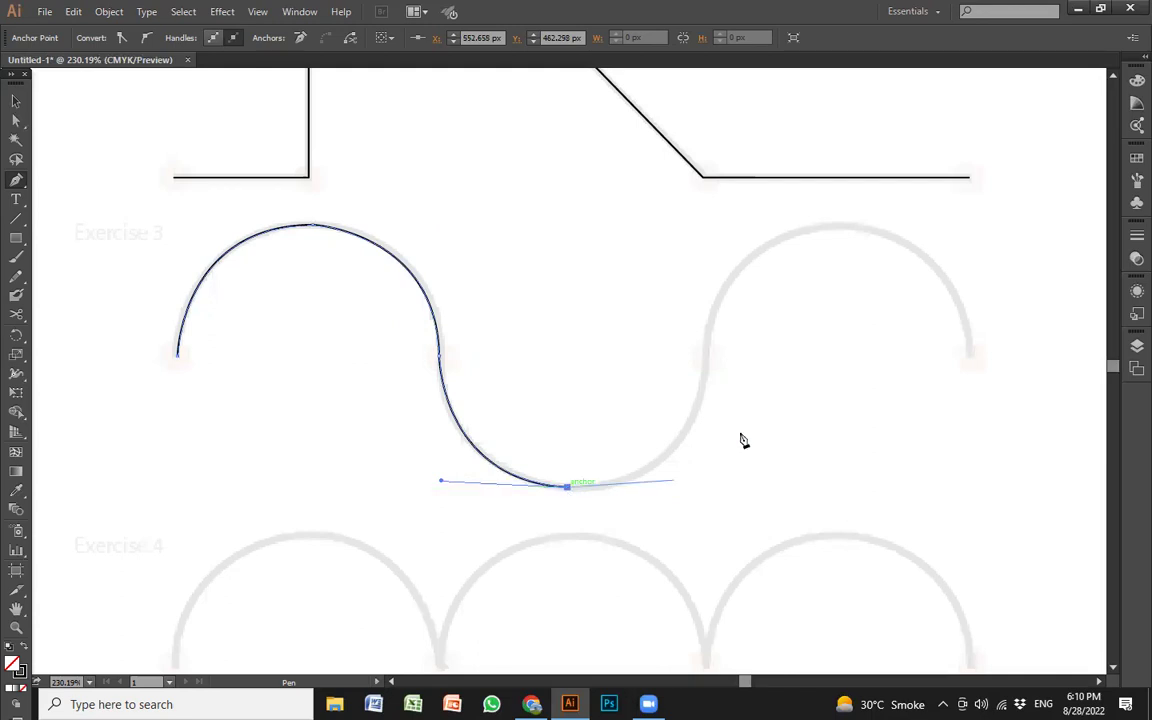
mouse_move(706, 358)
mouse_down()
mouse_move(690, 229)
mouse_move(717, 218)
mouse_up()
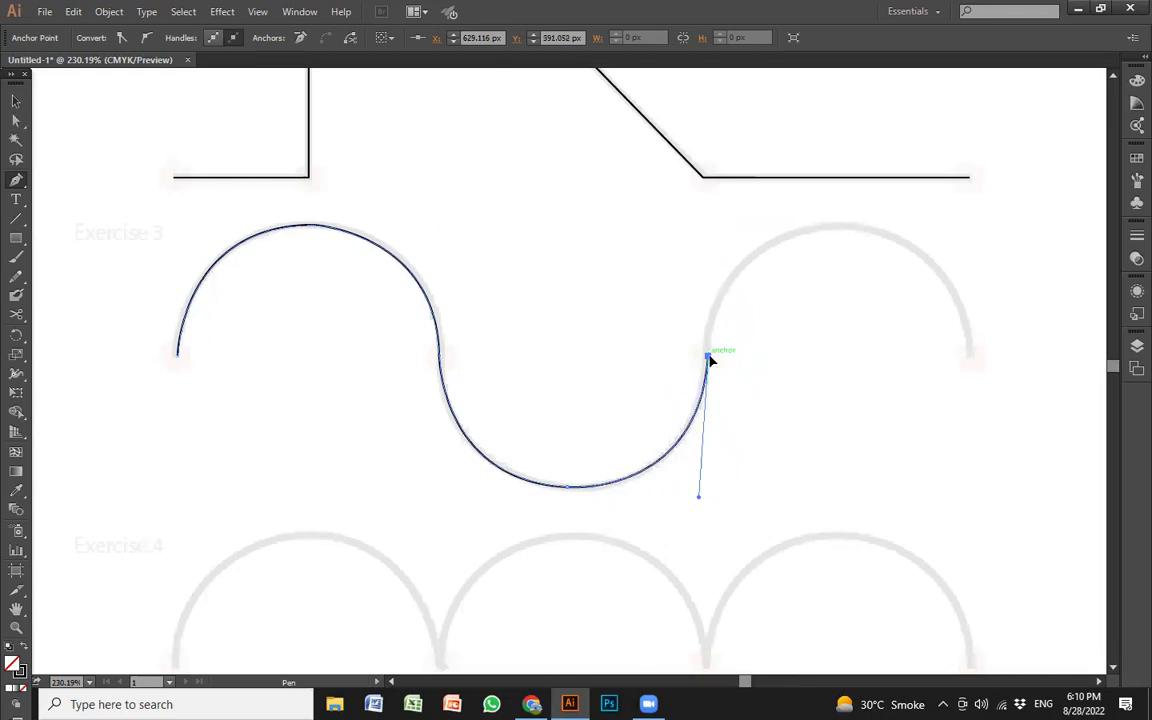
mouse_move(847, 225)
mouse_down()
mouse_move(885, 234)
mouse_move(987, 222)
mouse_up()
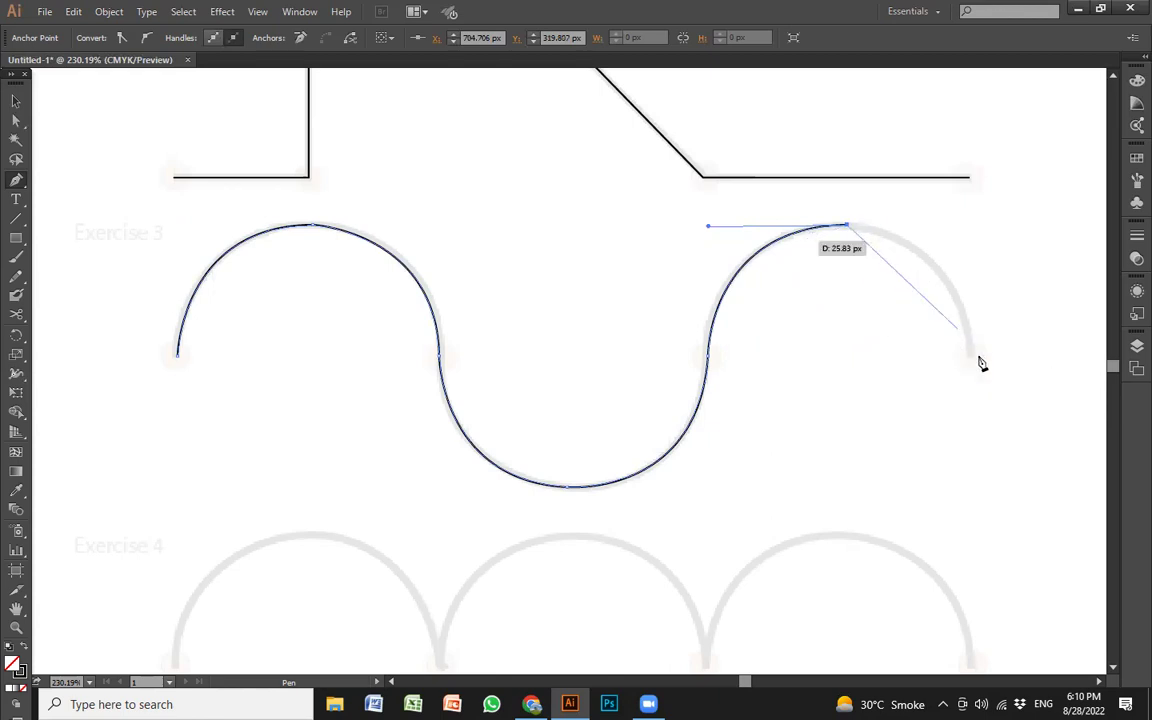
mouse_move(969, 355)
mouse_down()
mouse_move(970, 476)
mouse_move(985, 490)
mouse_move(992, 481)
mouse_move(985, 494)
mouse_move(979, 481)
mouse_up()
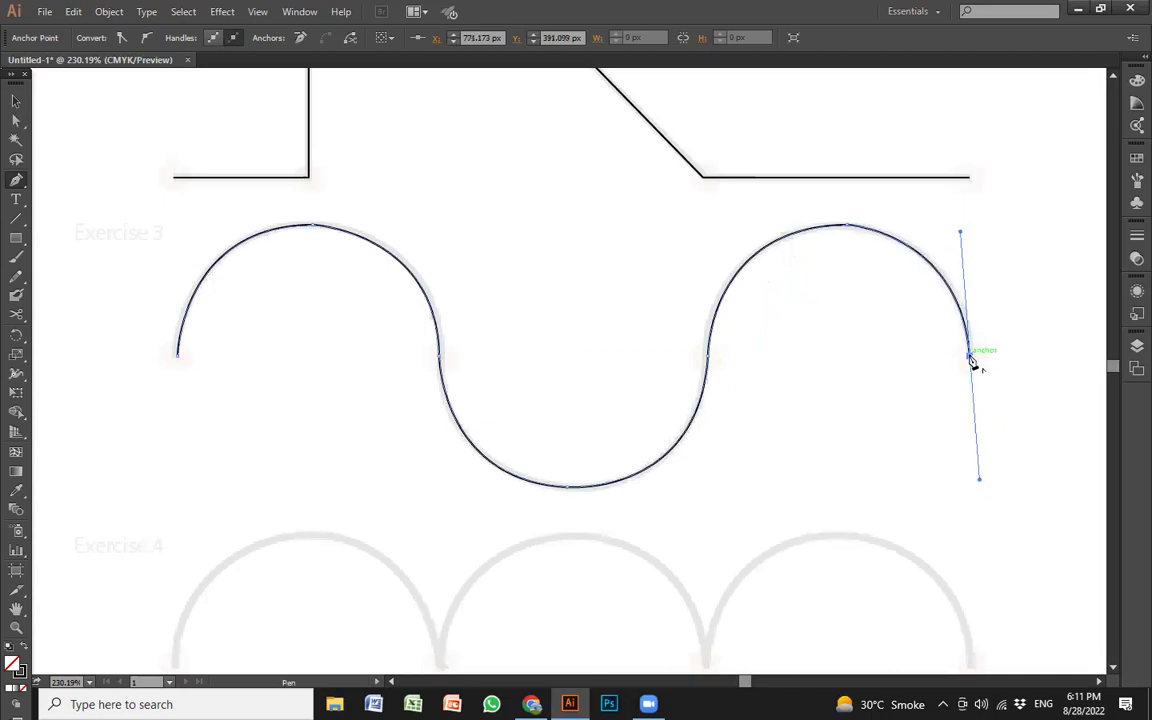
mouse_move(969, 352)
mouse_down()
mouse_move(853, 442)
mouse_move(897, 406)
mouse_move(949, 435)
mouse_move(969, 352)
mouse_up()
key(v)
scroll(496, 458, down, 3)
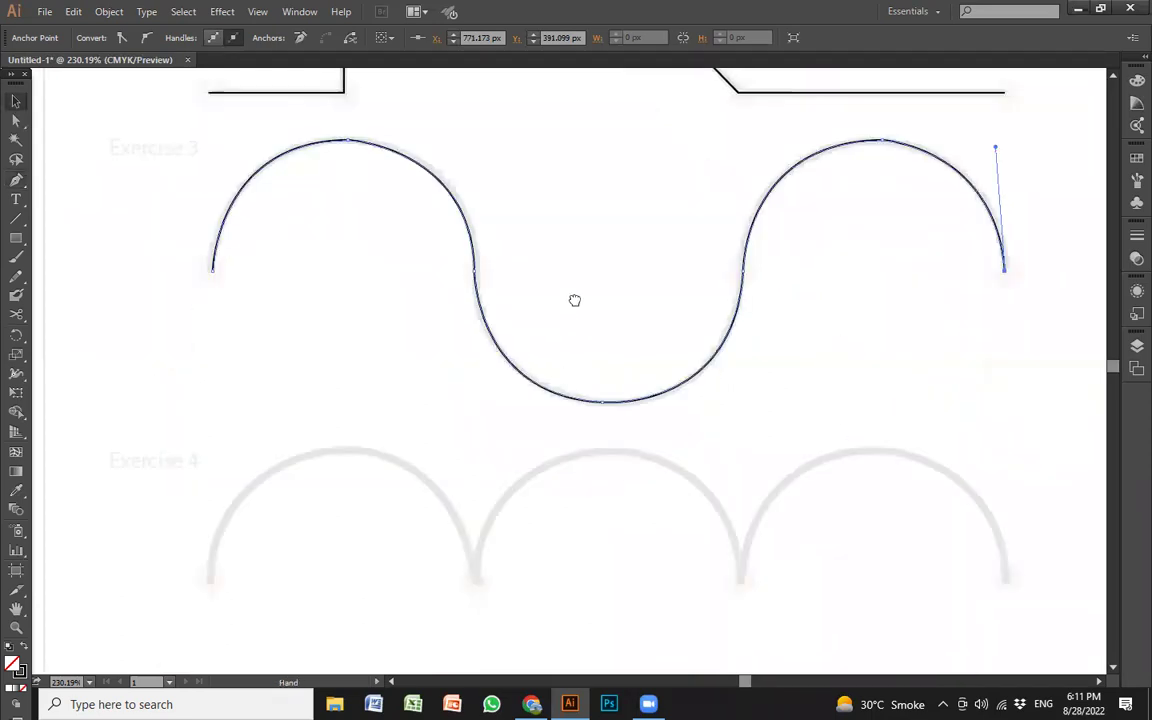
click(604, 515)
- Trace the first Exercise 4 arch from its left foot to a sharp corner at its right foot
drag(566, 470, 548, 400)
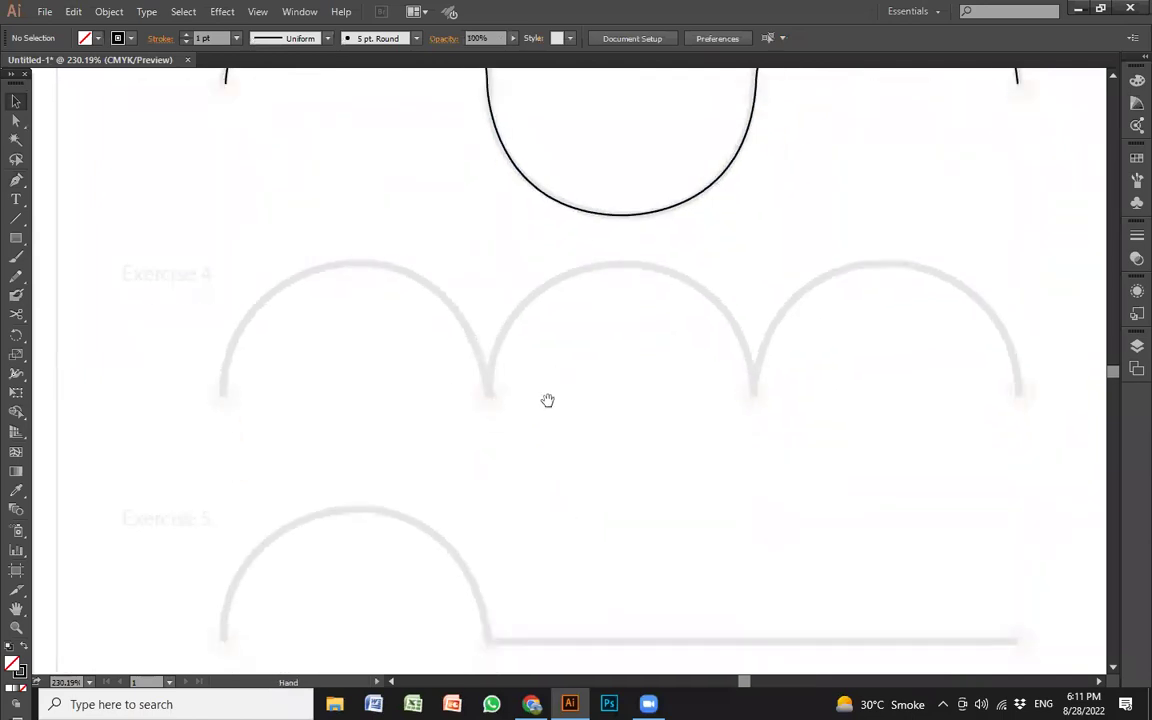
drag(537, 447, 531, 436)
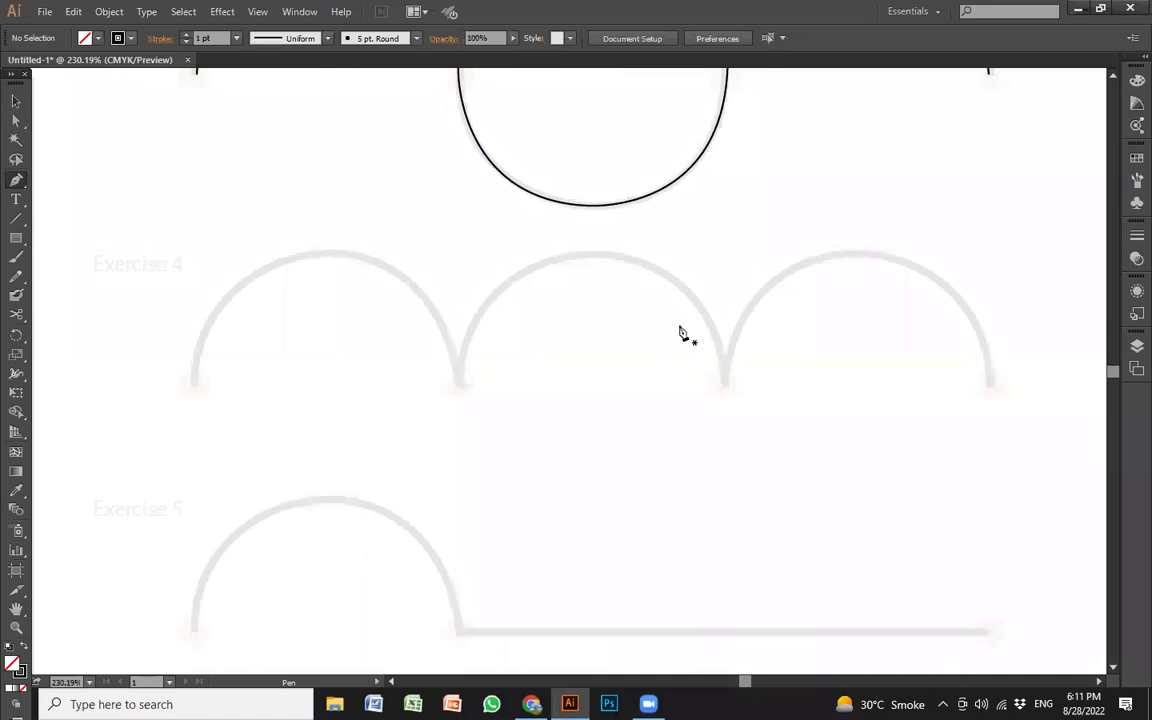
click(193, 386)
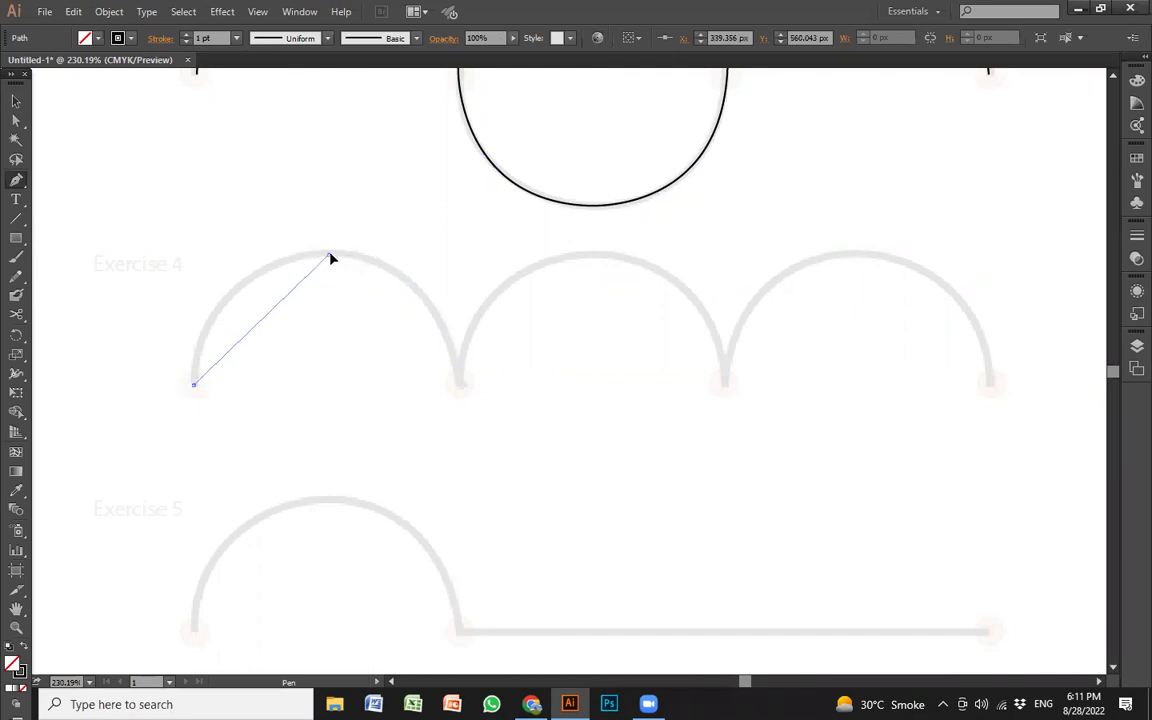
drag(366, 264, 458, 262)
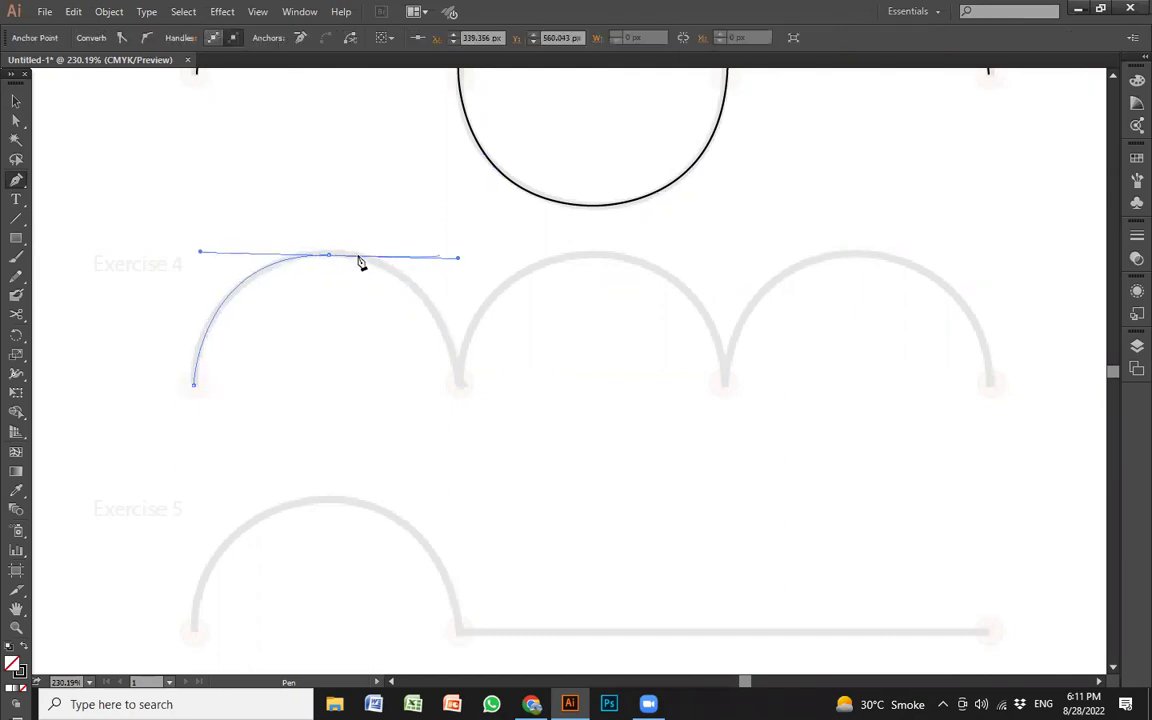
mouse_move(460, 384)
mouse_down()
mouse_move(471, 502)
mouse_move(492, 533)
mouse_up()
click(460, 384)
- Continue the path over the second and third arches, ending at the third arch's right foot
drag(604, 256, 744, 259)
click(605, 256)
mouse_move(725, 383)
mouse_down()
mouse_move(750, 519)
mouse_move(735, 512)
mouse_up()
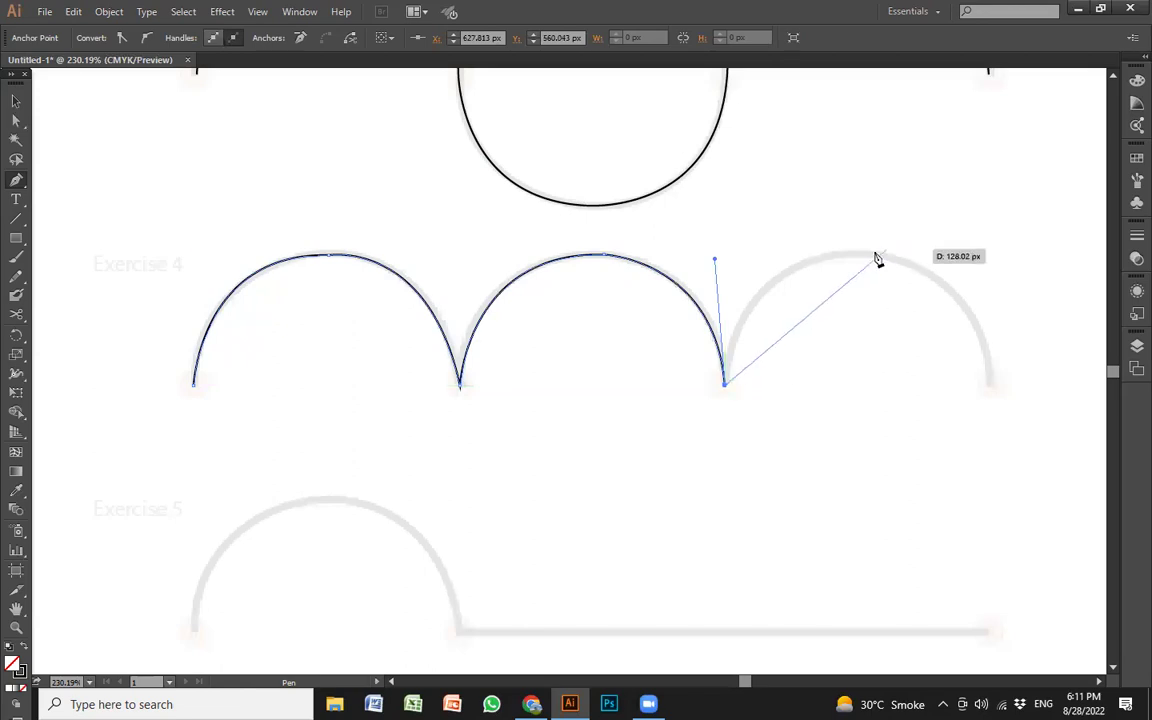
mouse_move(869, 256)
mouse_down()
mouse_move(977, 259)
mouse_move(990, 279)
mouse_move(1008, 262)
mouse_up()
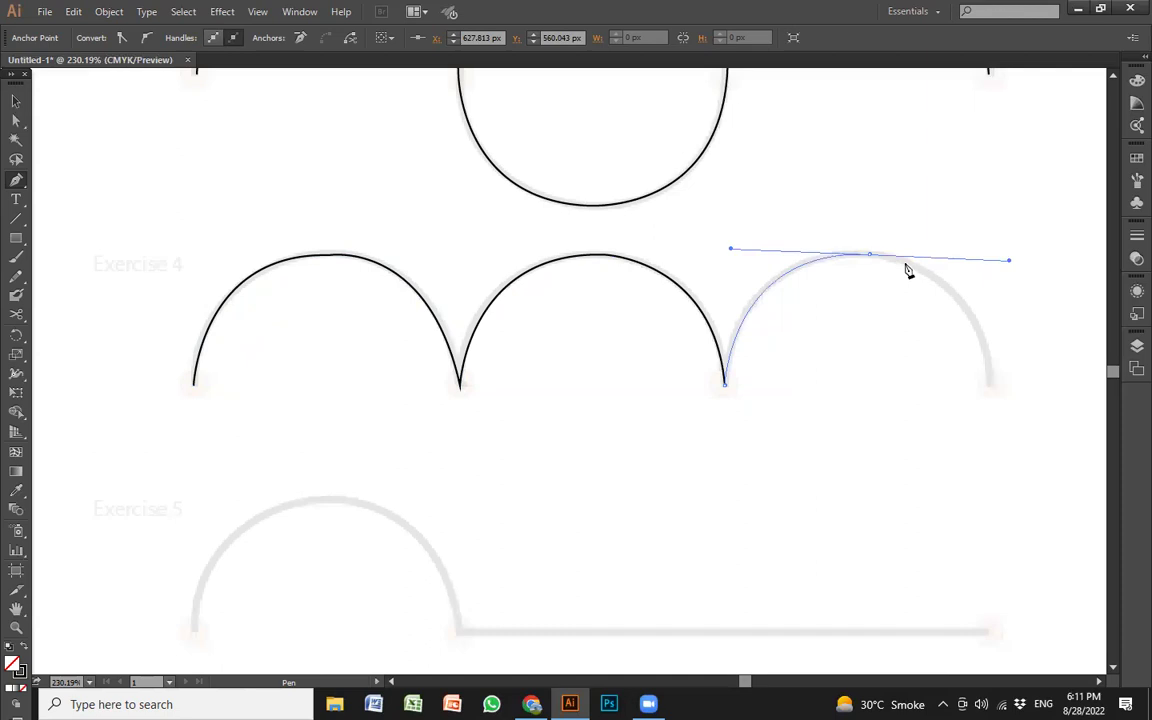
click(870, 256)
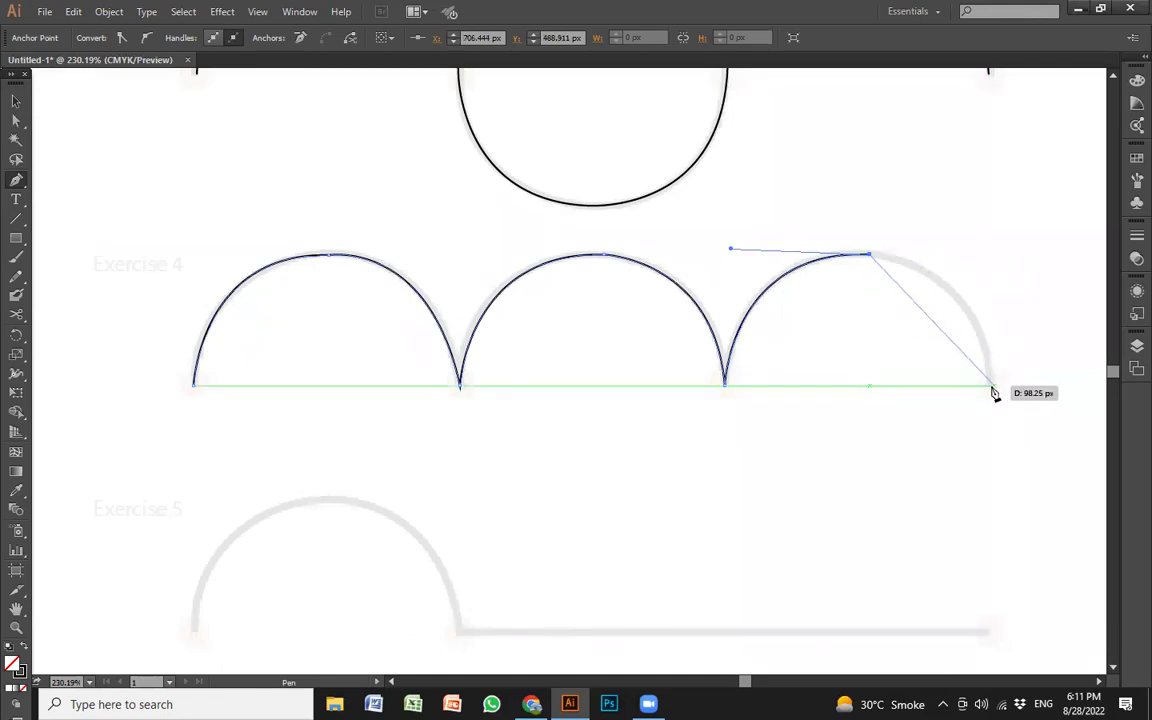
mouse_move(989, 384)
mouse_down()
mouse_move(954, 468)
mouse_move(987, 526)
mouse_move(1013, 522)
mouse_move(994, 505)
mouse_up()
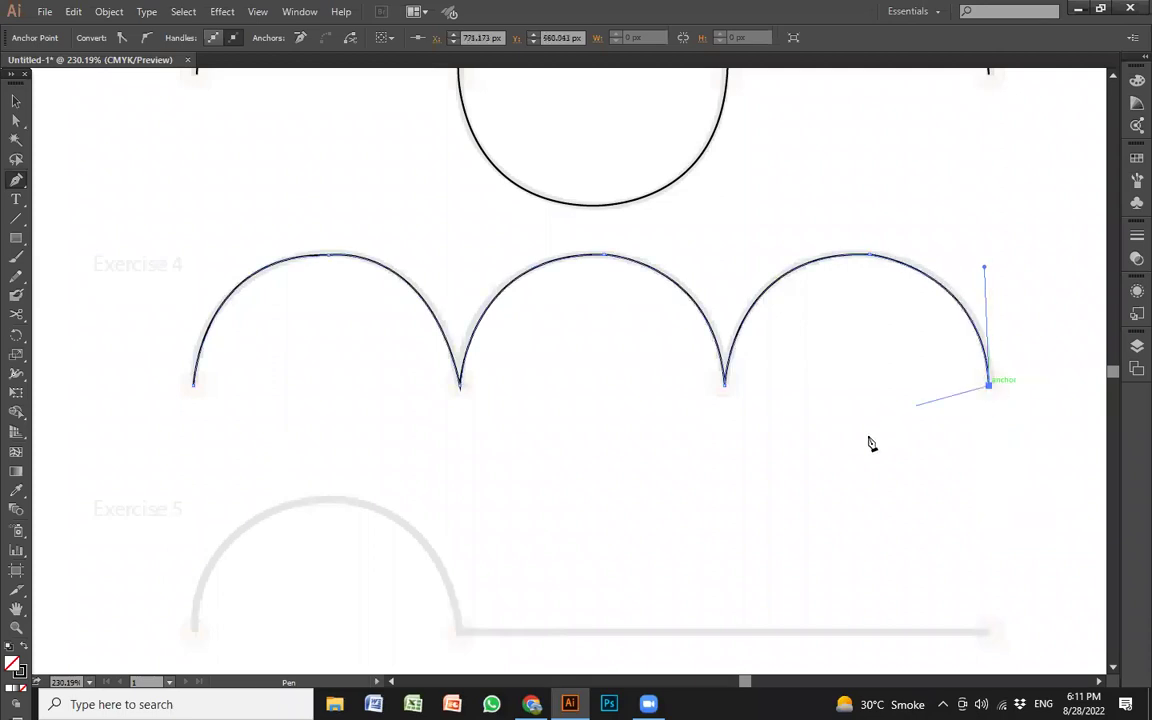
- Trace the Exercise 5 arch and extend it as a straight line to its right end
drag(619, 514, 603, 307)
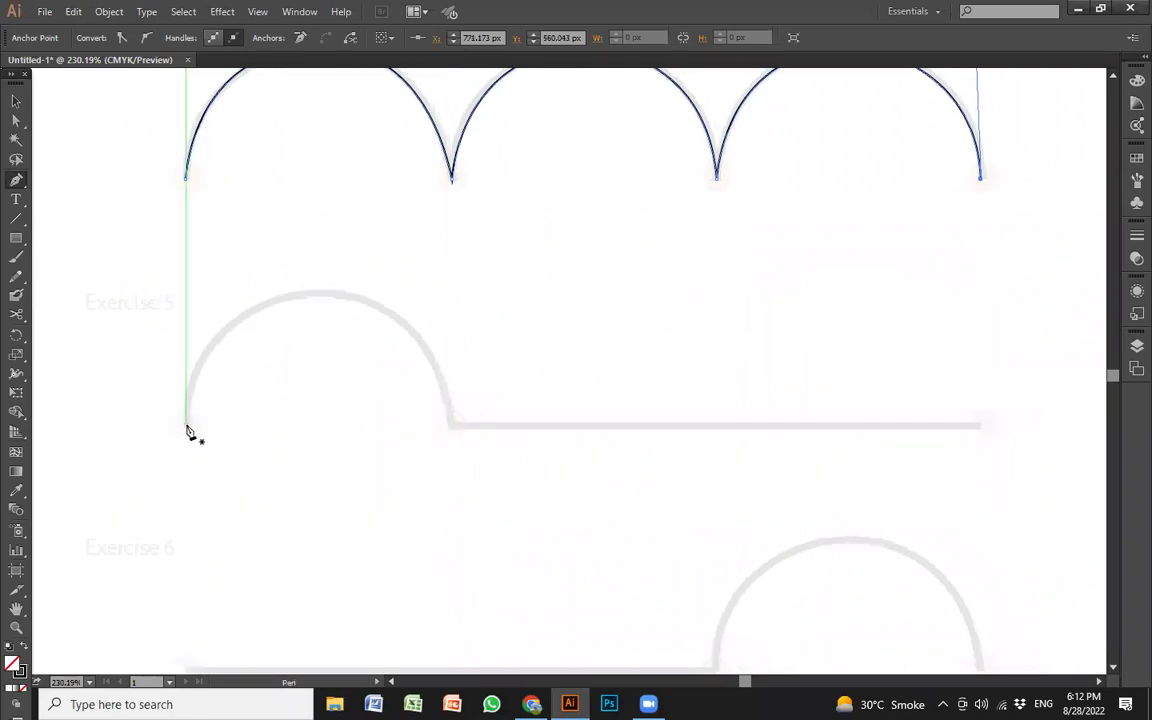
click(185, 424)
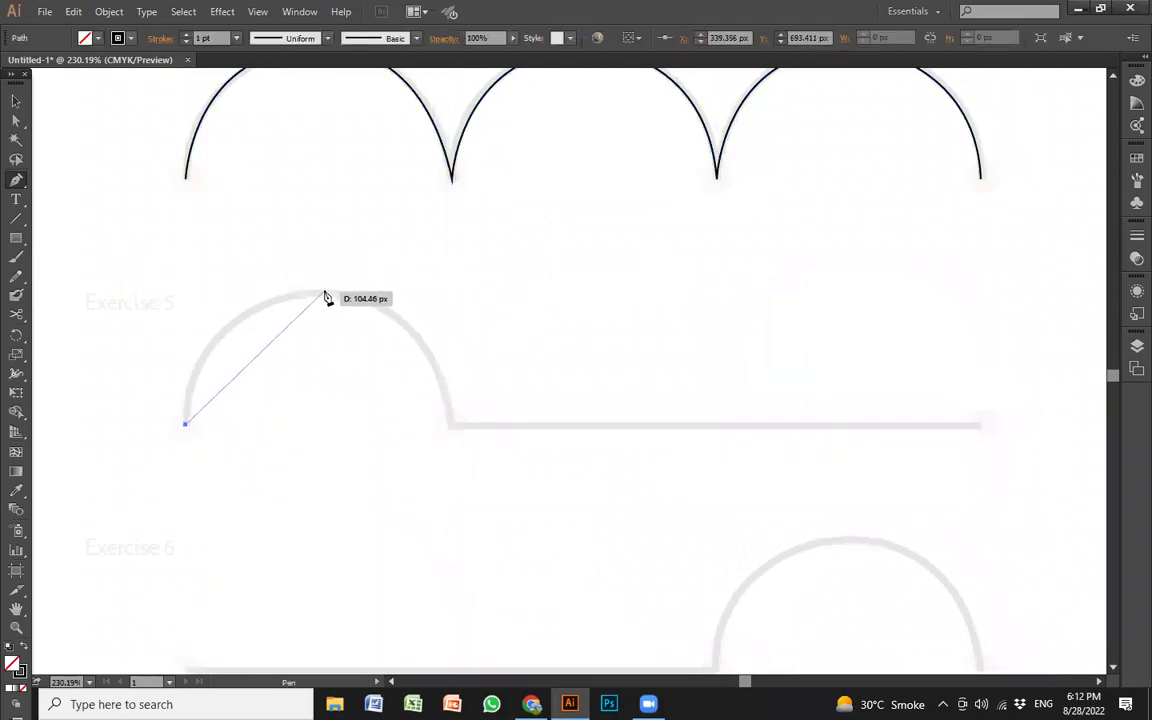
drag(325, 293, 459, 295)
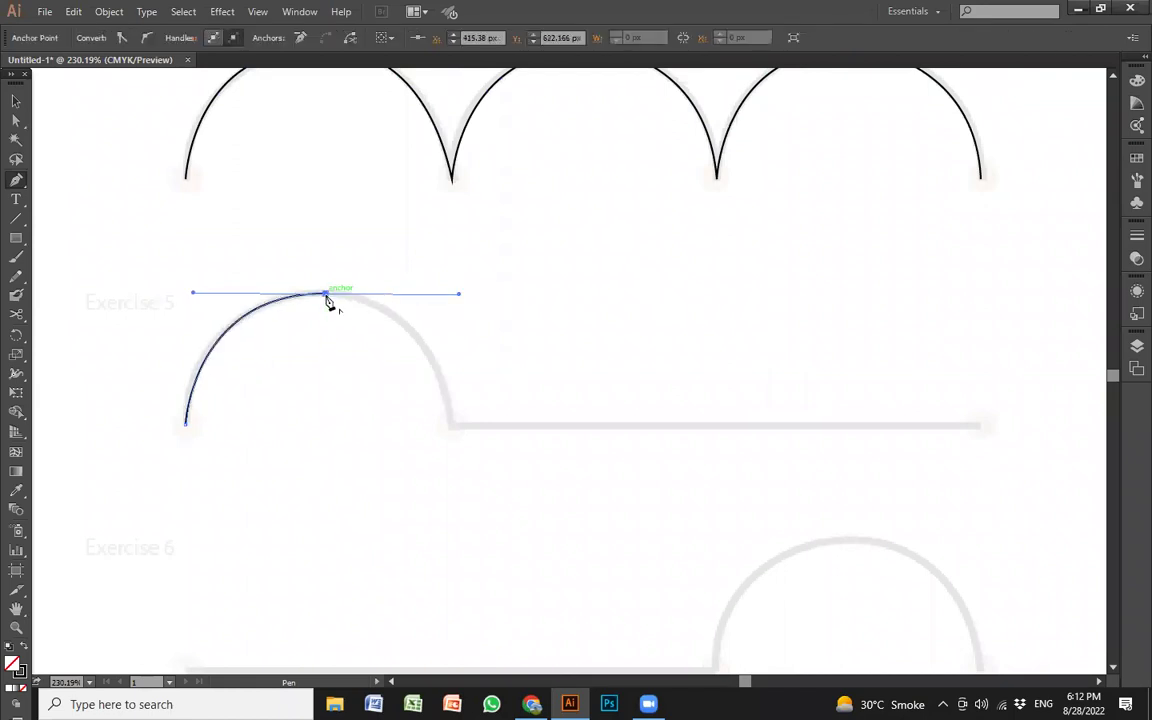
mouse_move(448, 426)
mouse_down()
mouse_move(457, 581)
mouse_move(475, 573)
mouse_move(458, 553)
mouse_up()
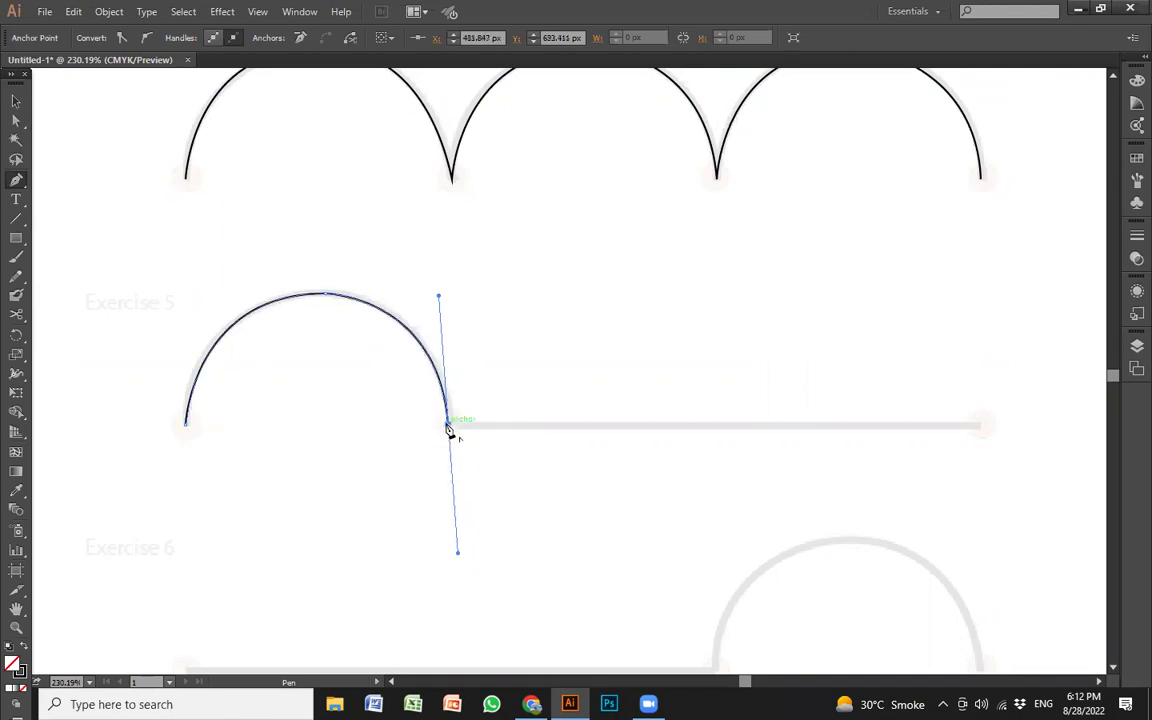
click(981, 430)
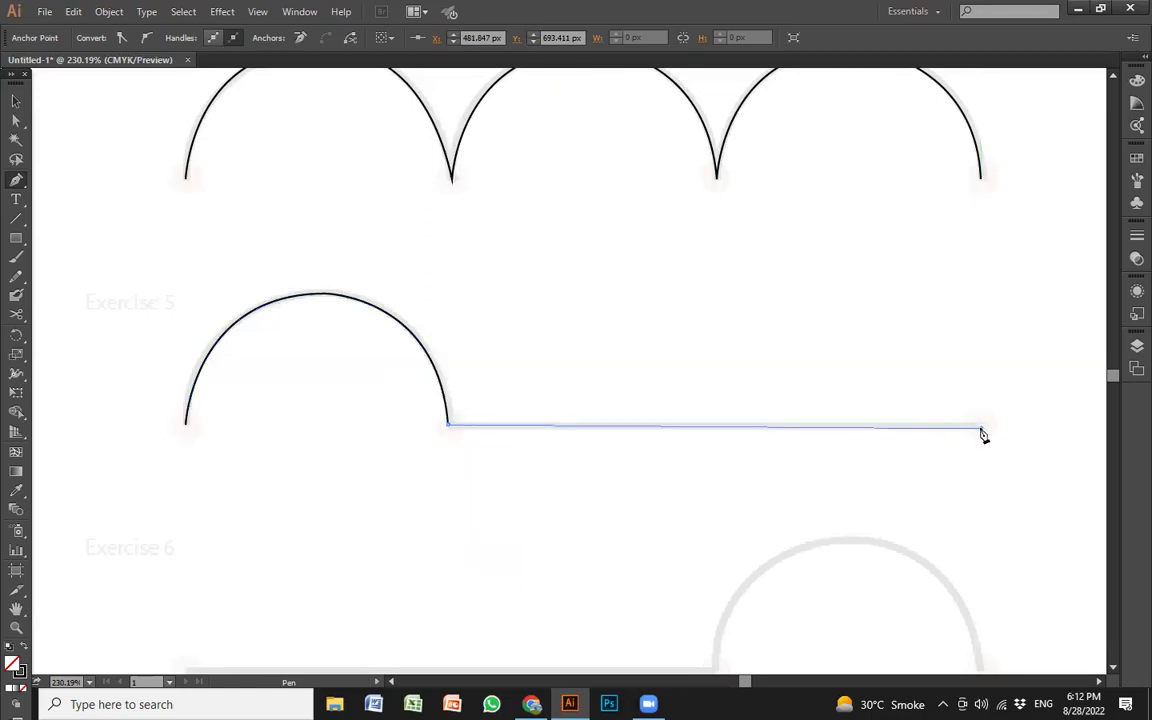
- Finish the Exercise 5 path and draw the Exercise 6 straight line to the arch's foot
key(Return)
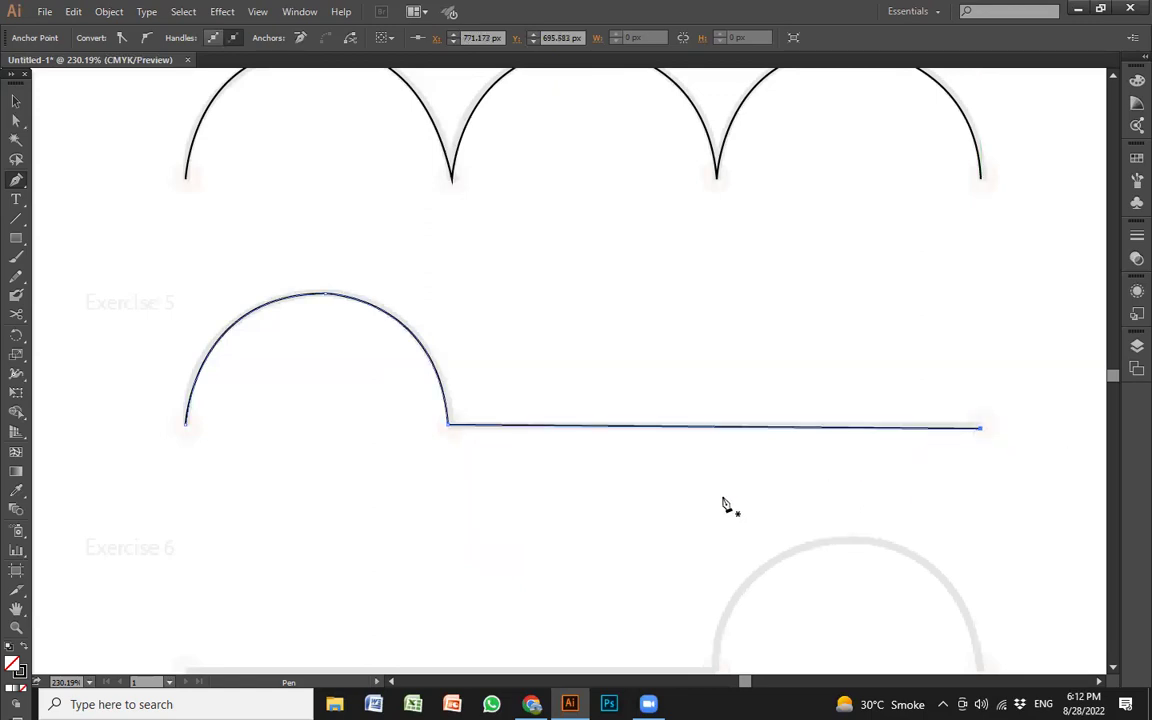
scroll(620, 420, down, 2)
scroll(548, 363, down, 3)
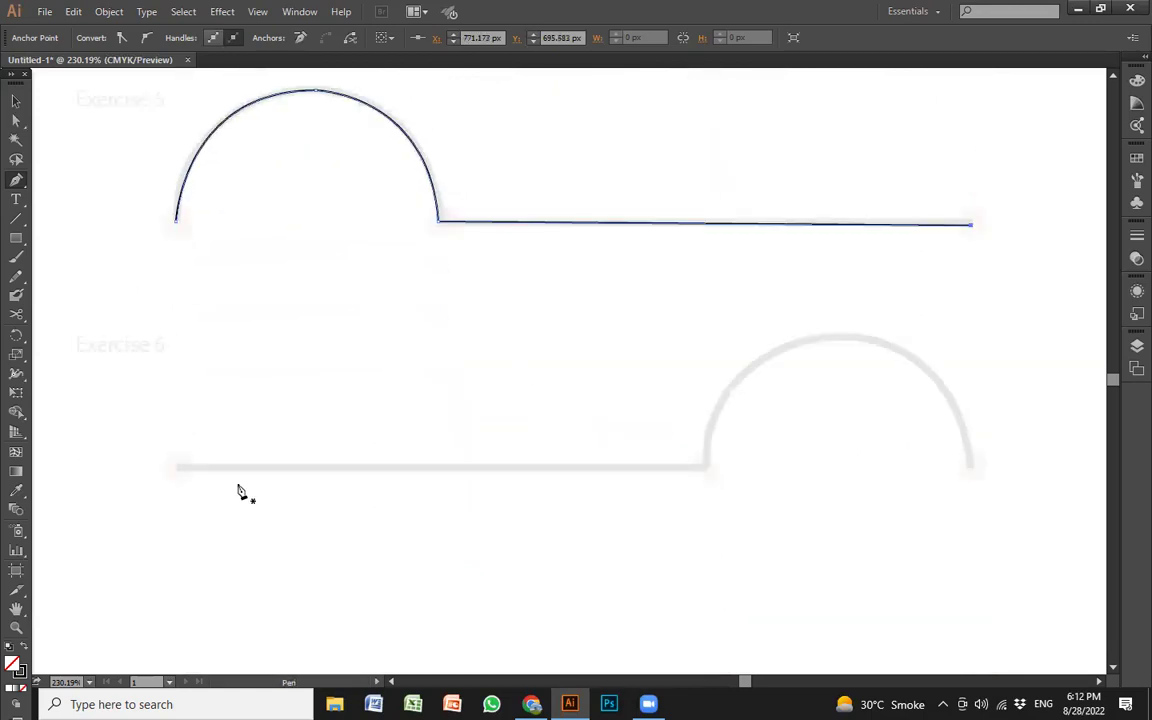
click(177, 467)
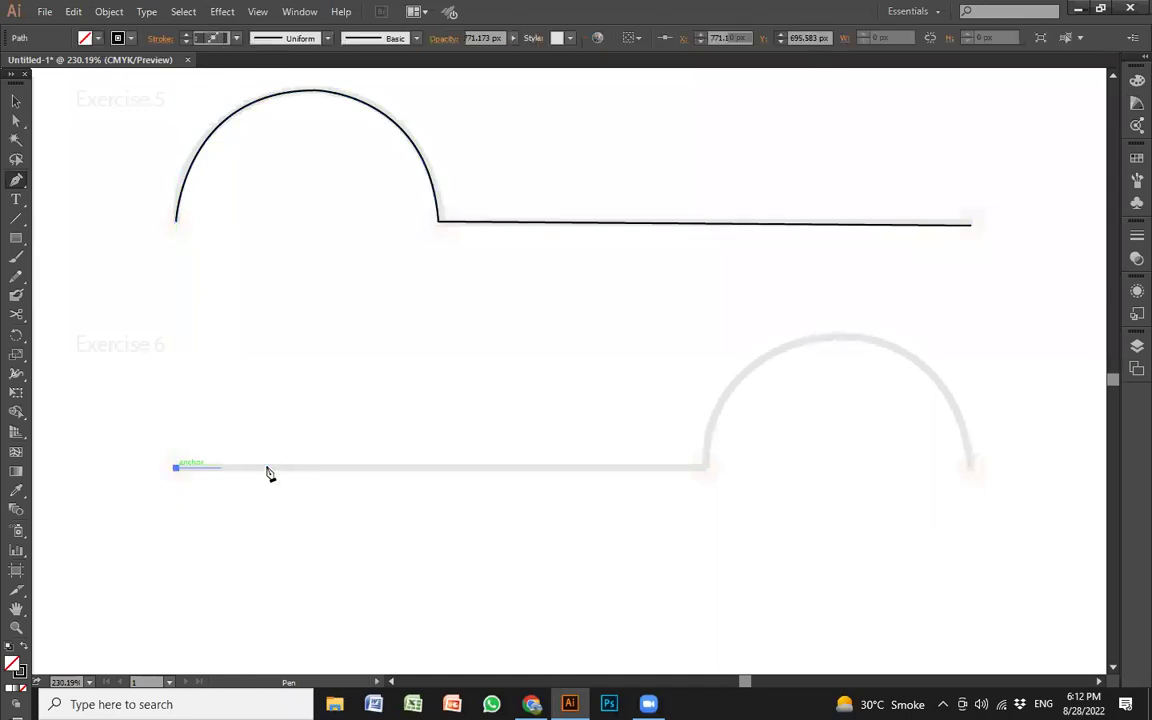
click(705, 467)
- Curve the Exercise 6 path over its arch to the right foot, then zoom out
drag(849, 340, 983, 343)
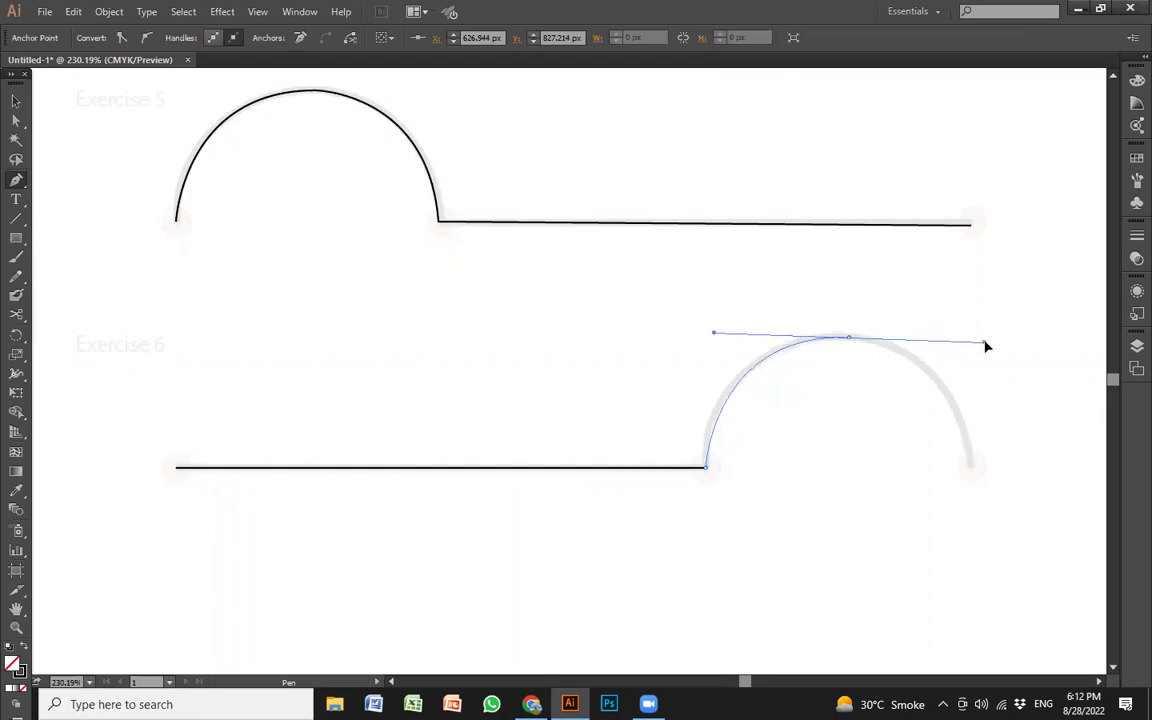
click(848, 339)
drag(970, 470, 994, 605)
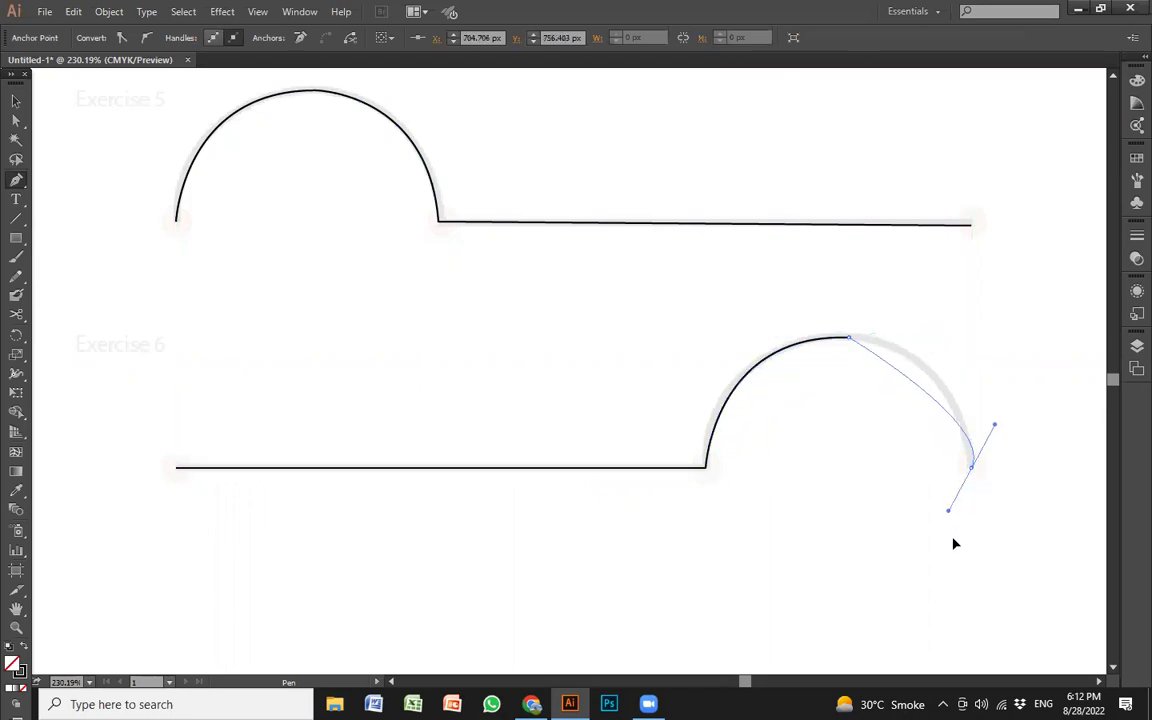
click(970, 467)
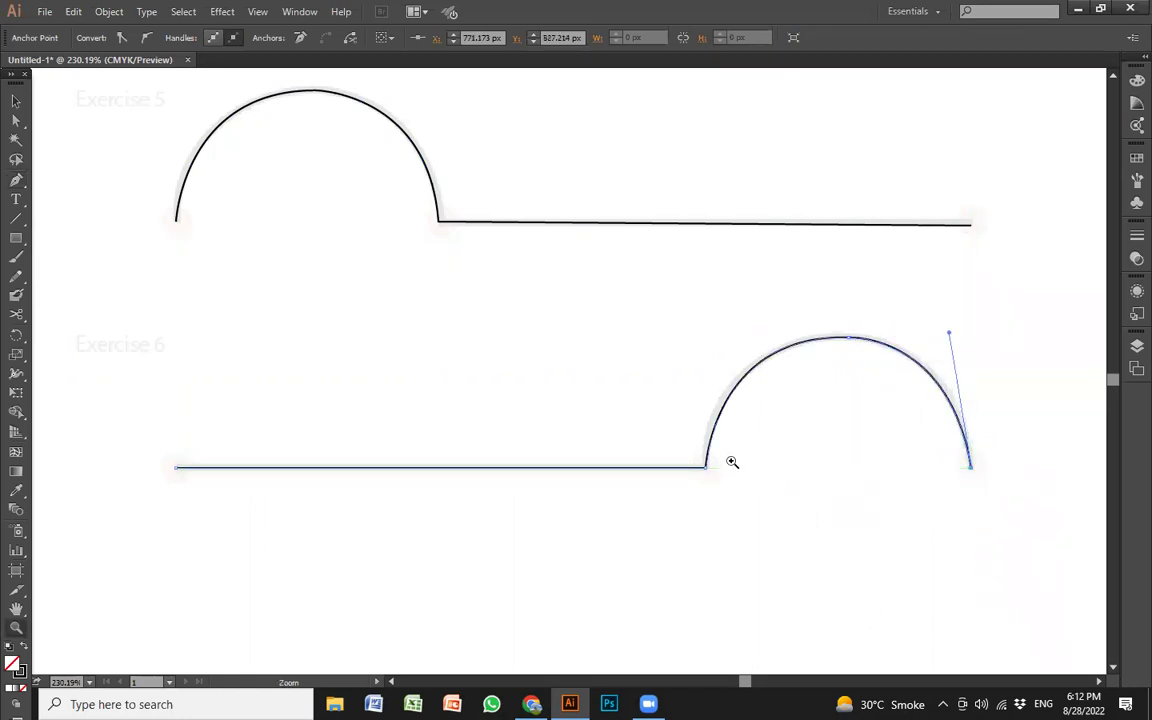
alt+click(647, 387)
alt+click(620, 365)
alt+click(610, 400)
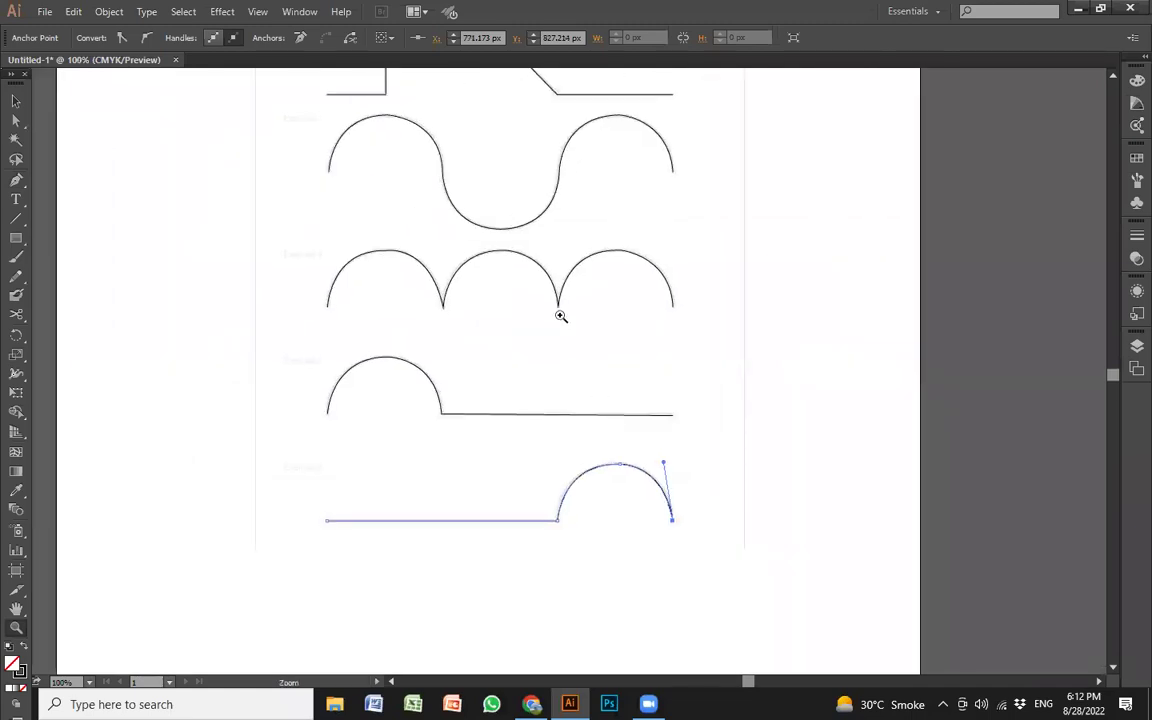
- Return to the Selection tool, clear the selection and zoom so the exercises fill the window
alt+click(551, 332)
scroll(551, 332, up, 2)
key(v)
click(723, 465)
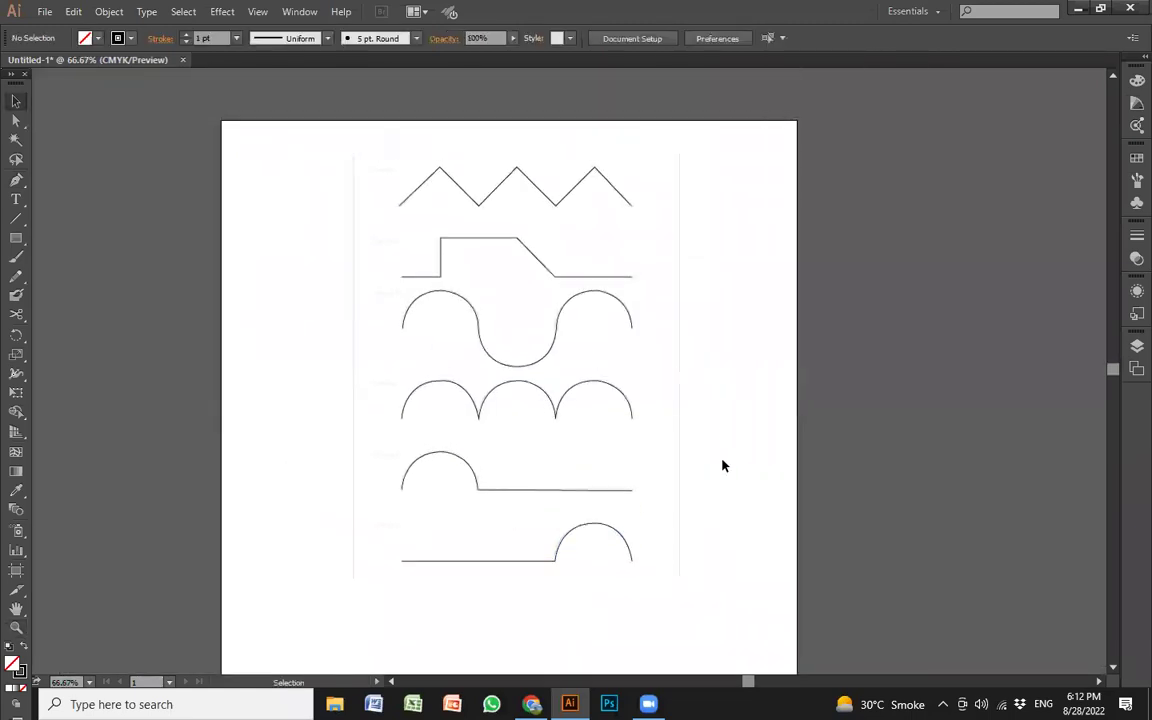
drag(293, 152, 769, 612)
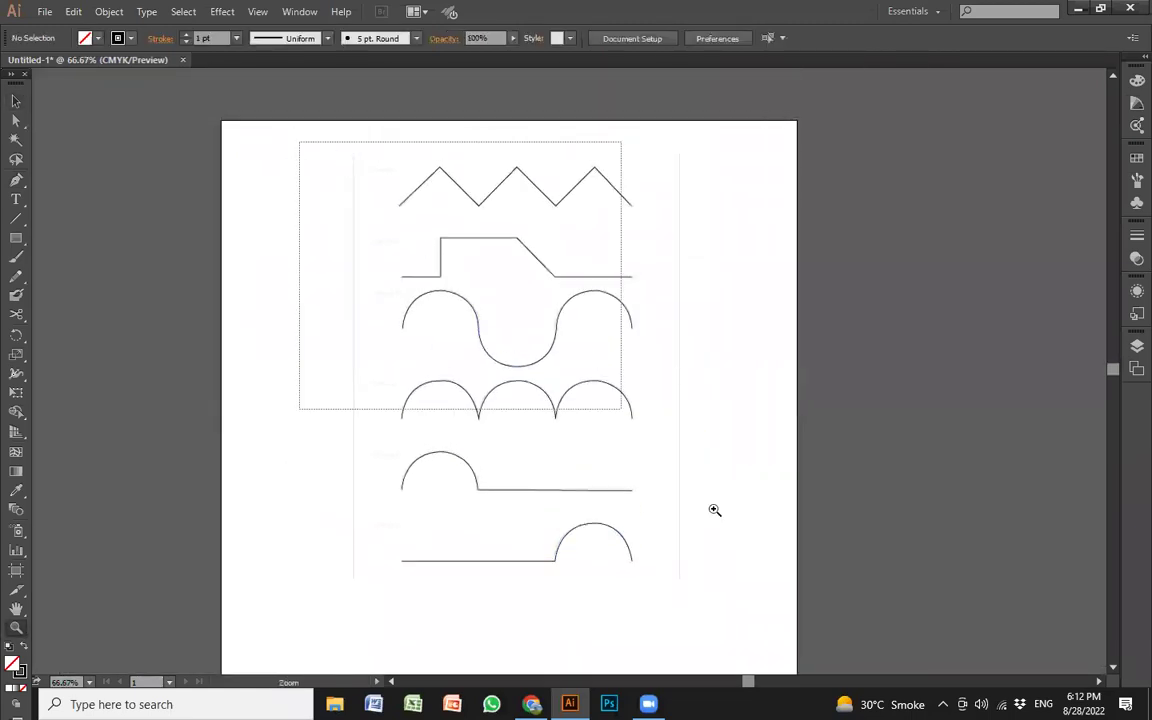
drag(717, 524, 710, 540)
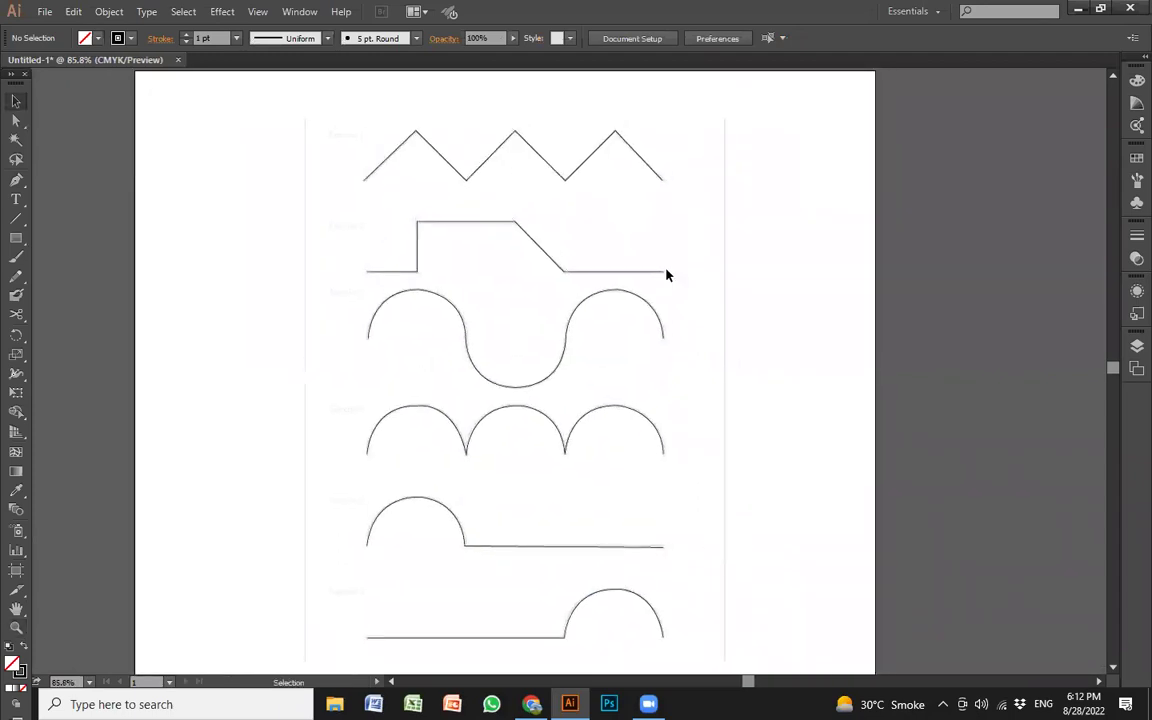
- Move the faint template image off to the right and marquee-select all traced paths
scroll(826, 463, down, 1)
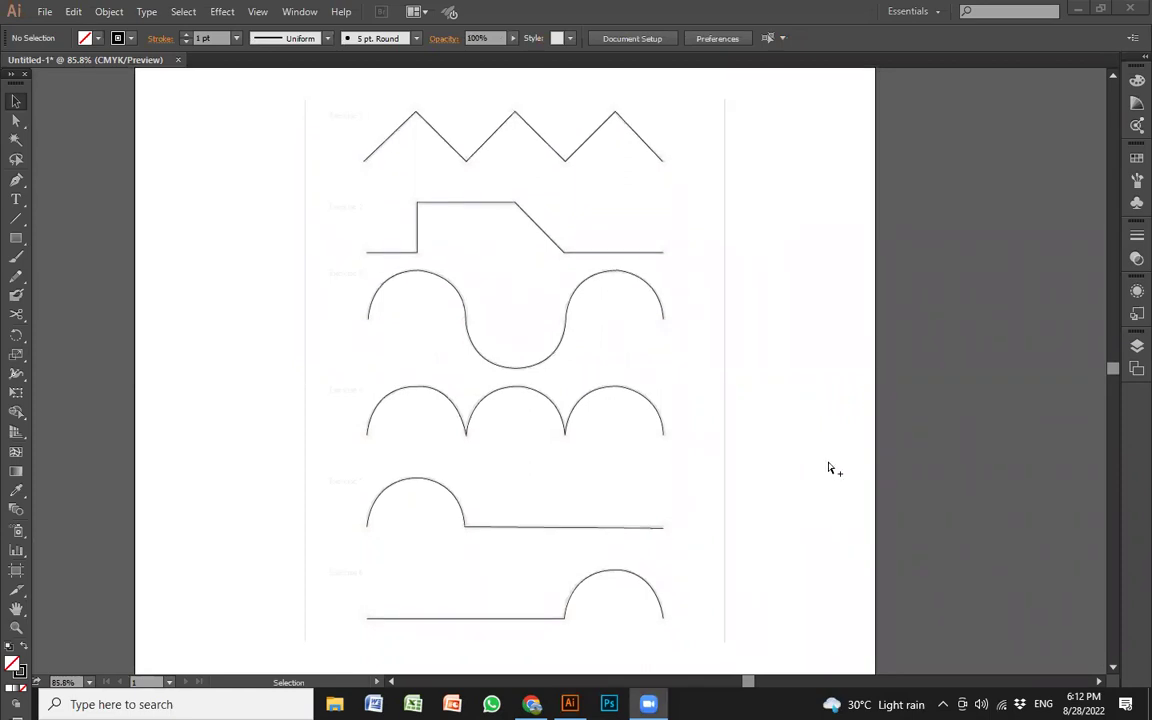
click(793, 387)
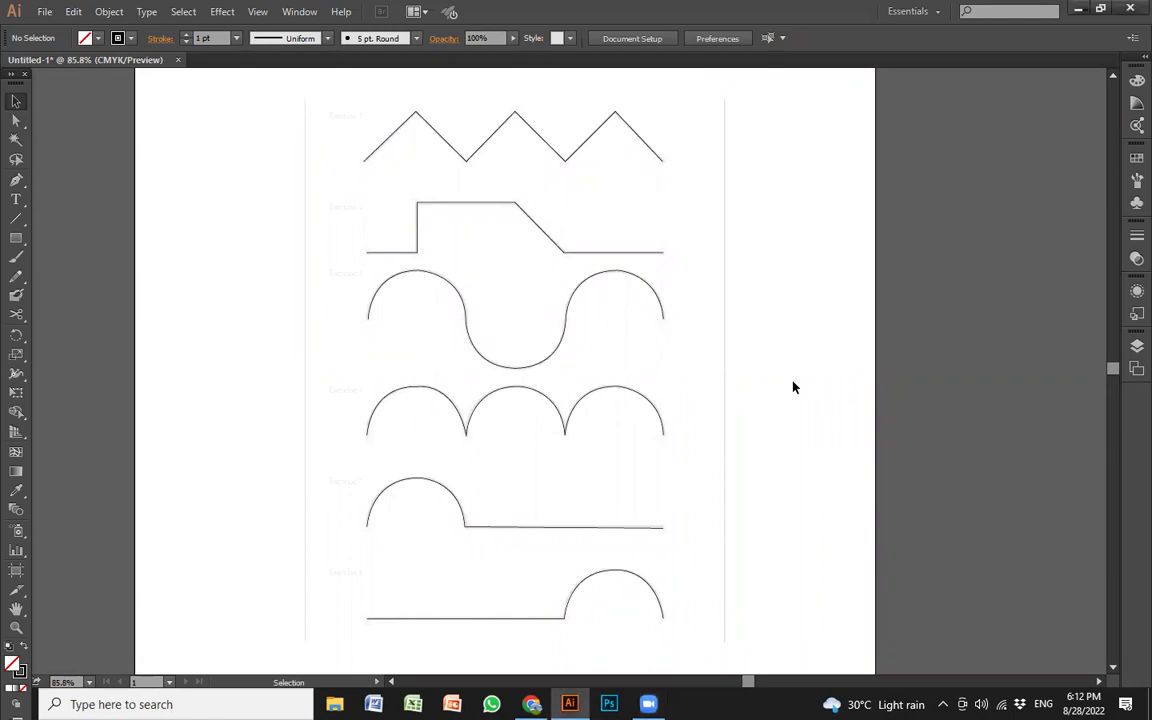
key(ctrl+a)
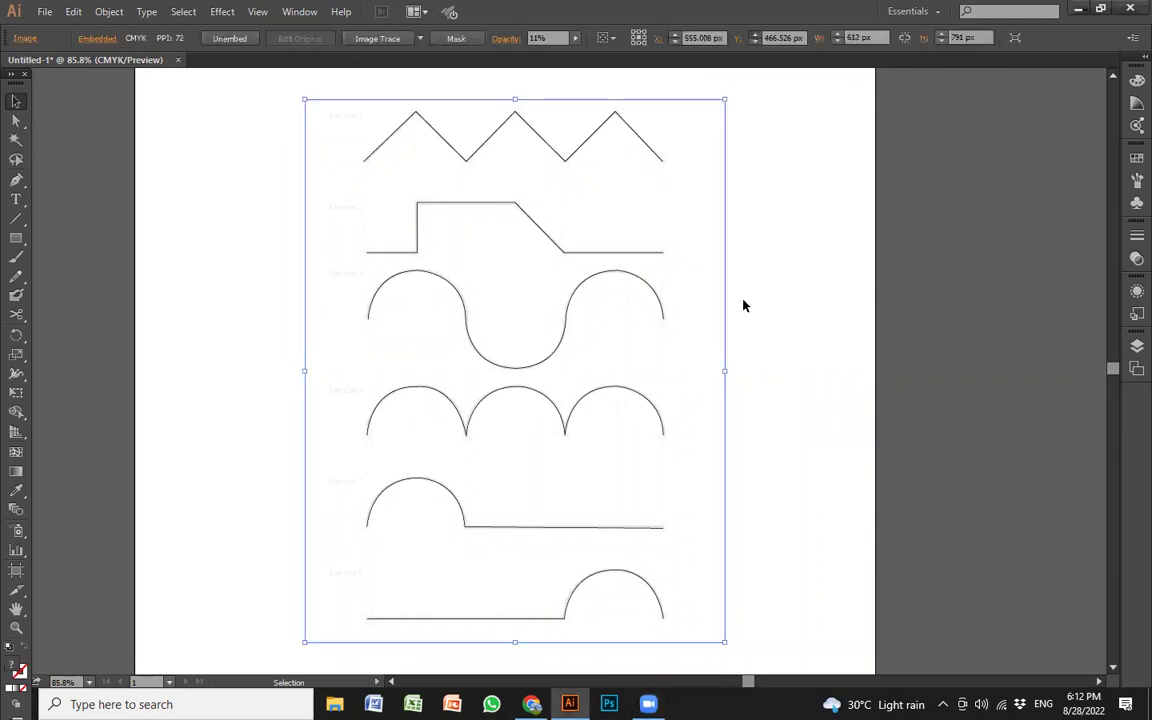
mouse_move(643, 306)
mouse_down()
mouse_move(907, 318)
mouse_move(850, 348)
mouse_move(837, 377)
mouse_up()
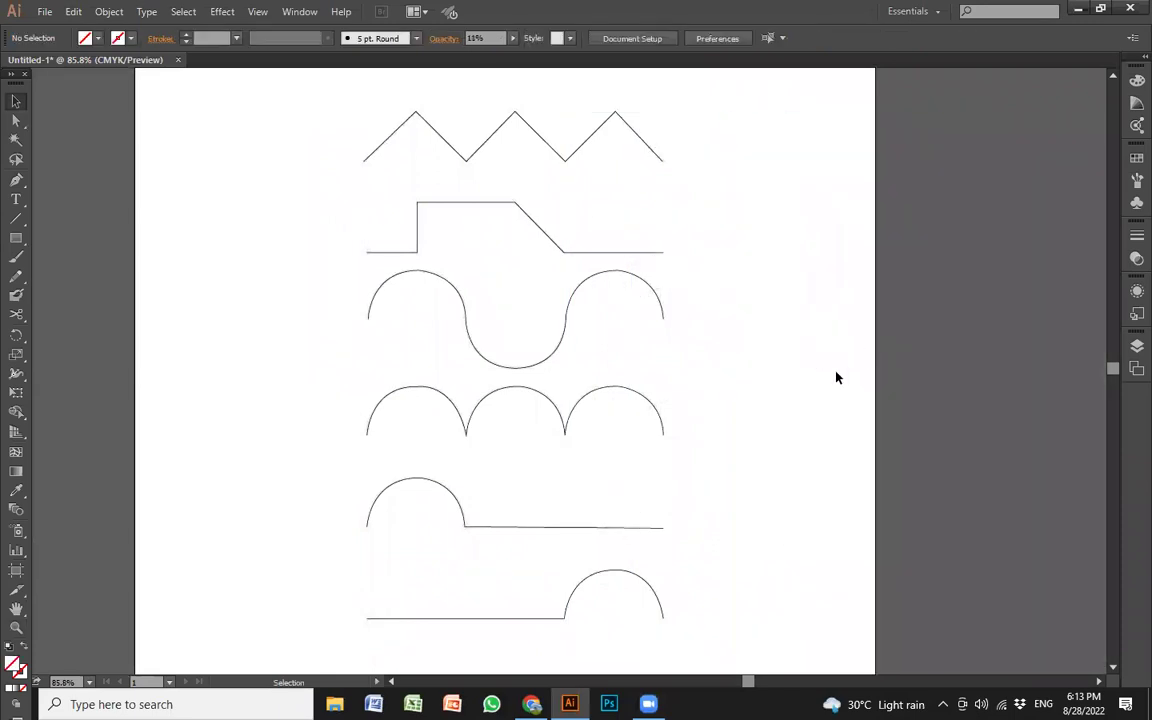
scroll(793, 479, down, 1)
drag(754, 594, 318, 112)
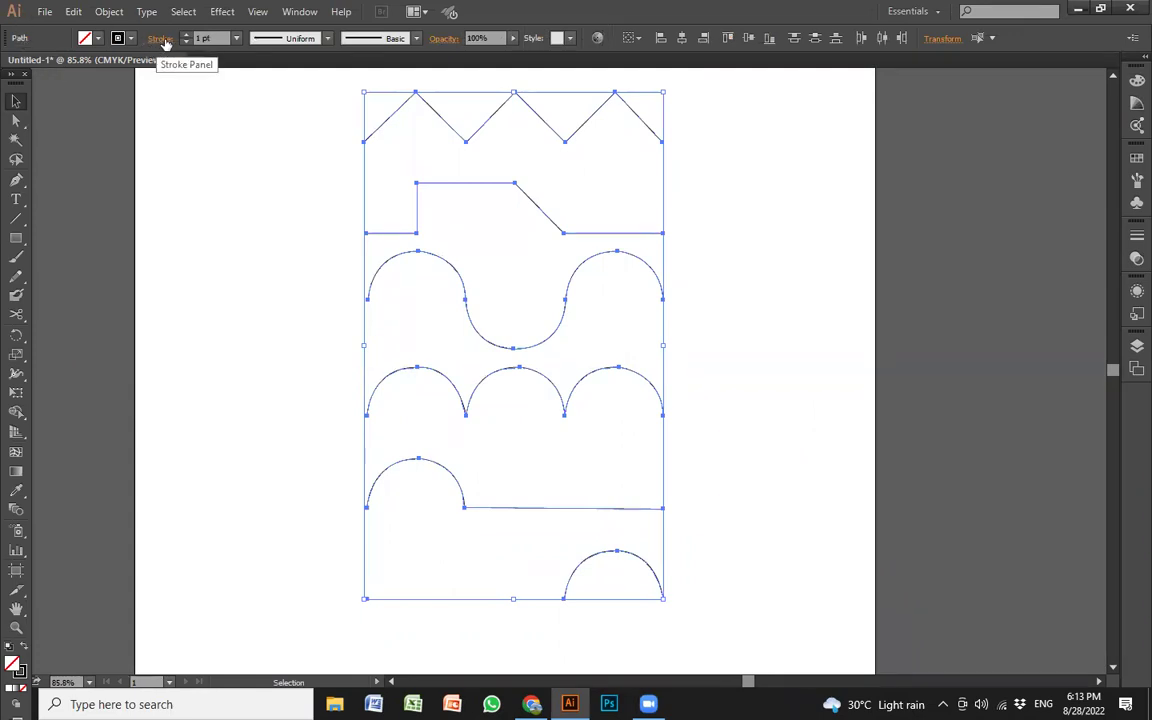
- Set the stroke weight of all selected paths to 3 pt
click(236, 38)
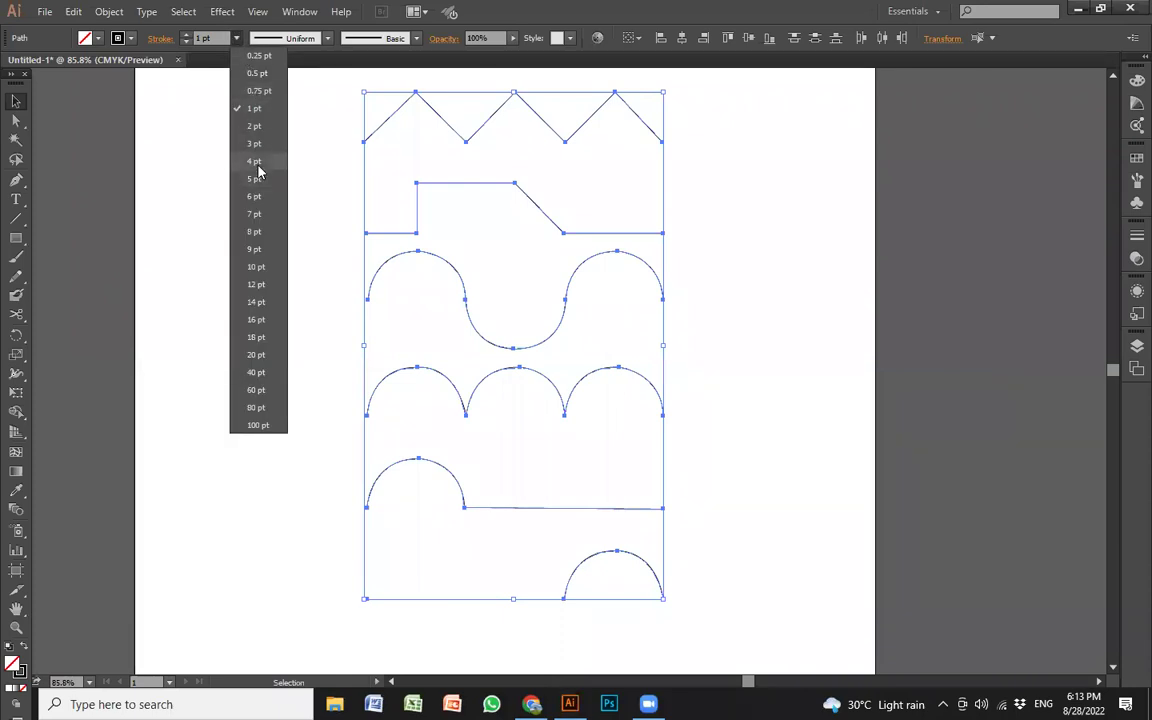
click(255, 161)
click(236, 38)
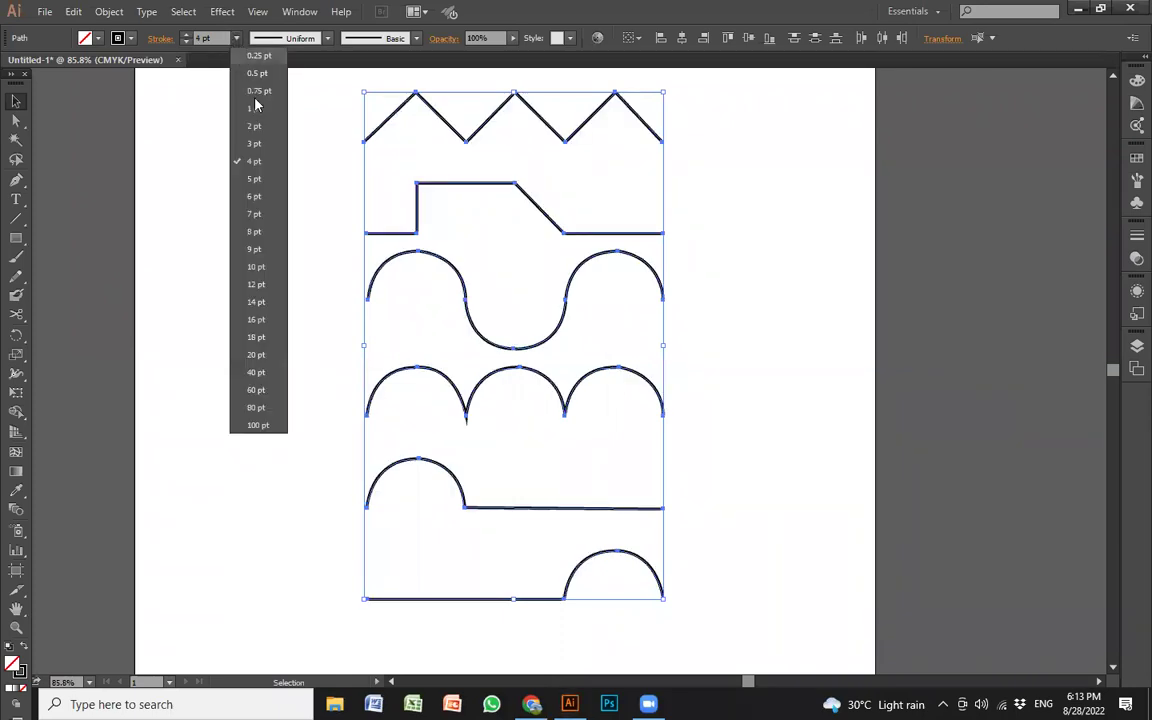
click(256, 150)
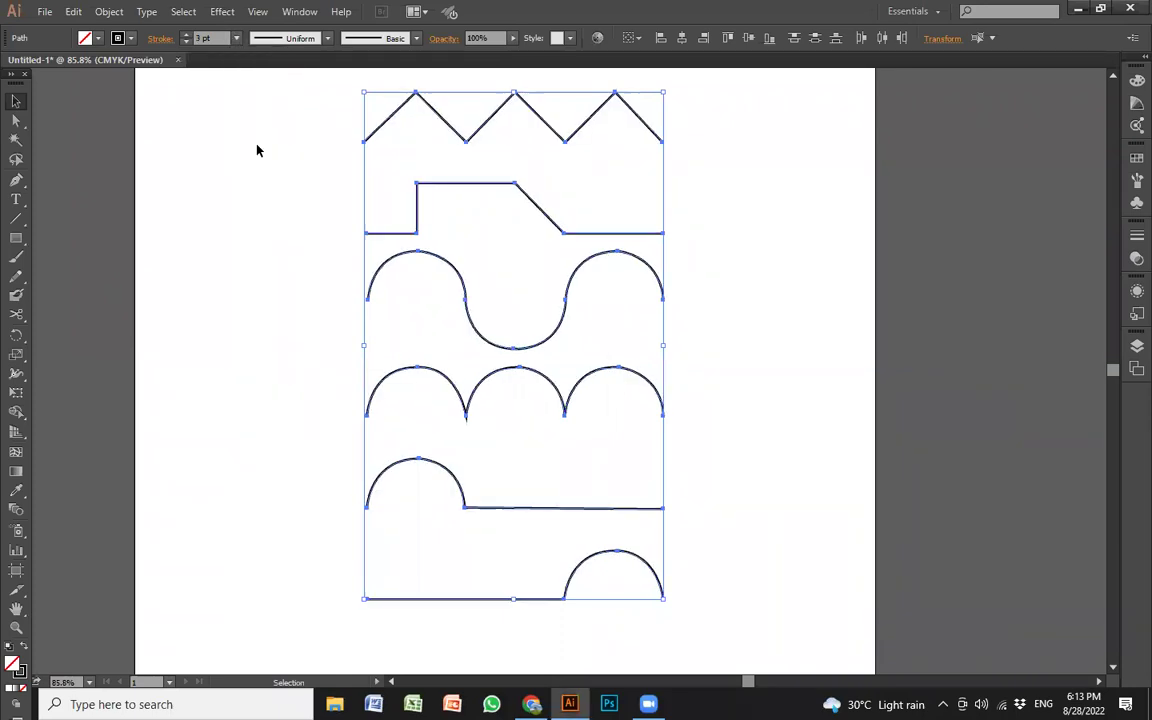
- Select all the practice paths on the artboard and delete them
click(715, 305)
key(z)
alt+click(679, 314)
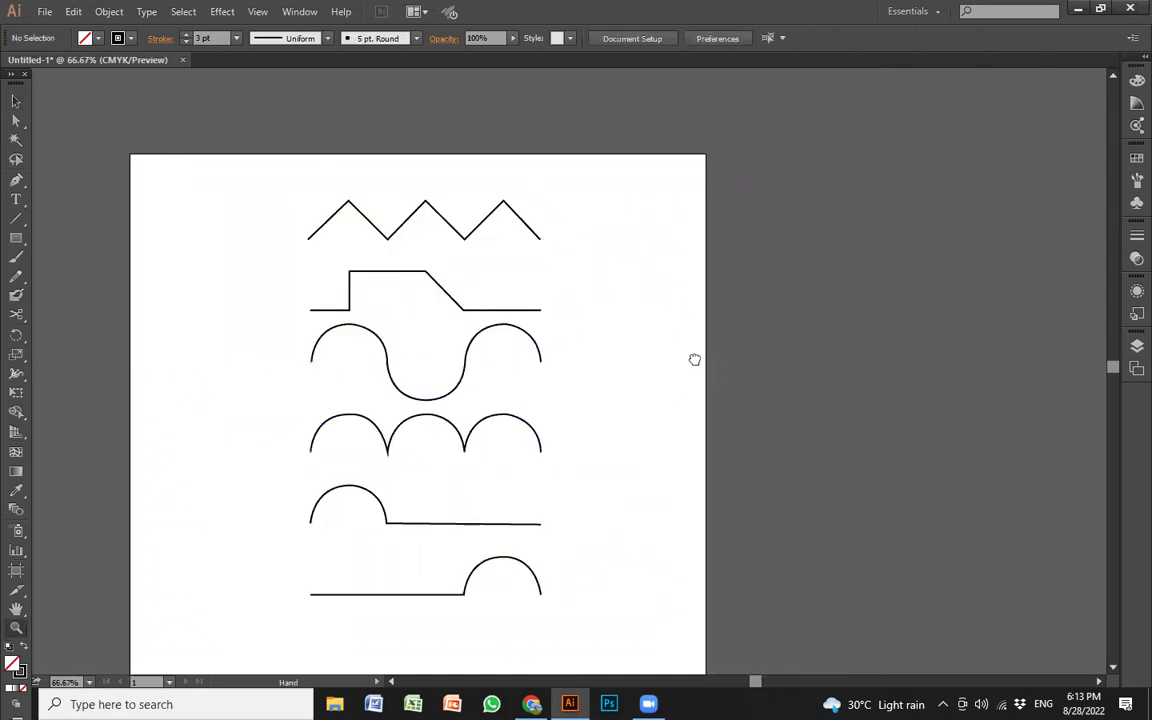
drag(694, 359, 738, 347)
key(v)
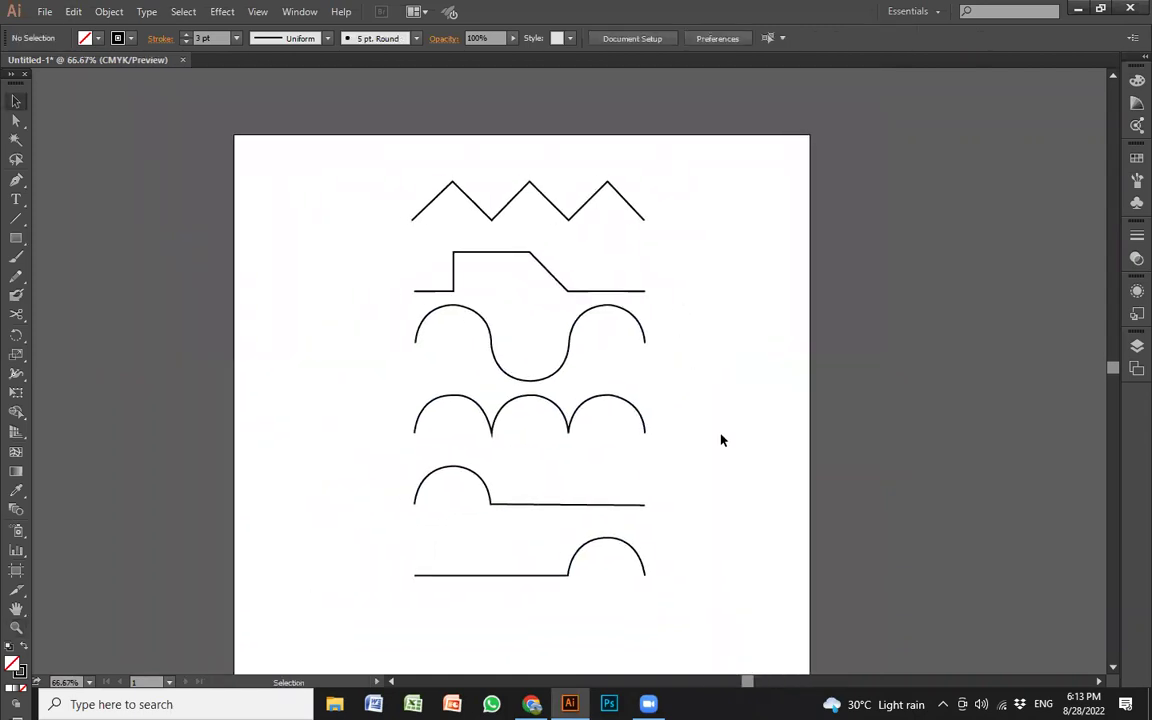
key(ctrl+a)
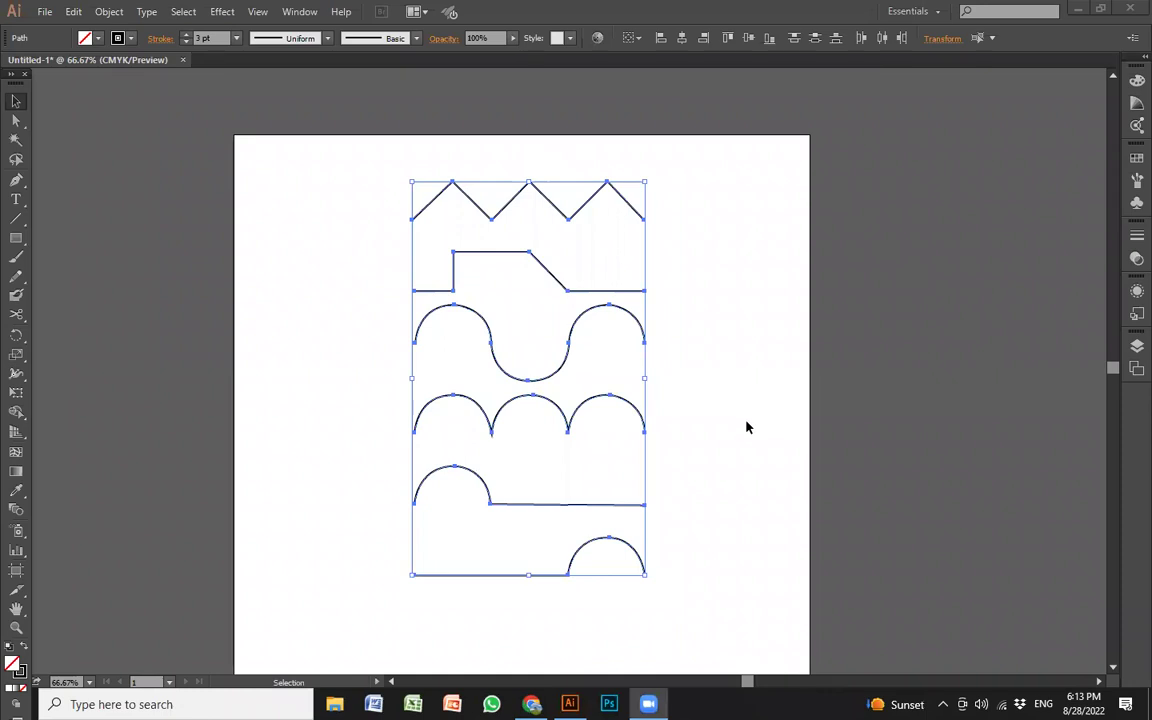
drag(638, 520, 345, 132)
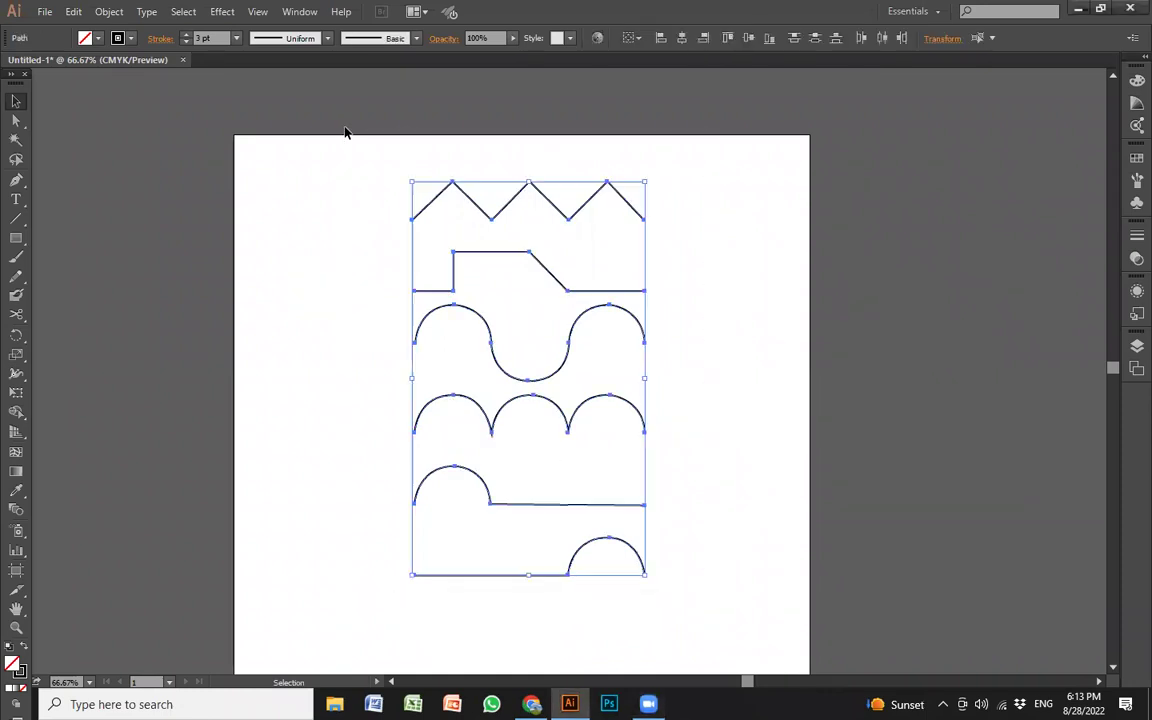
key(Delete)
- Zoom the upper artboard to 150% and set the Pen tool's stroke to black
key(z)
drag(281, 203, 963, 615)
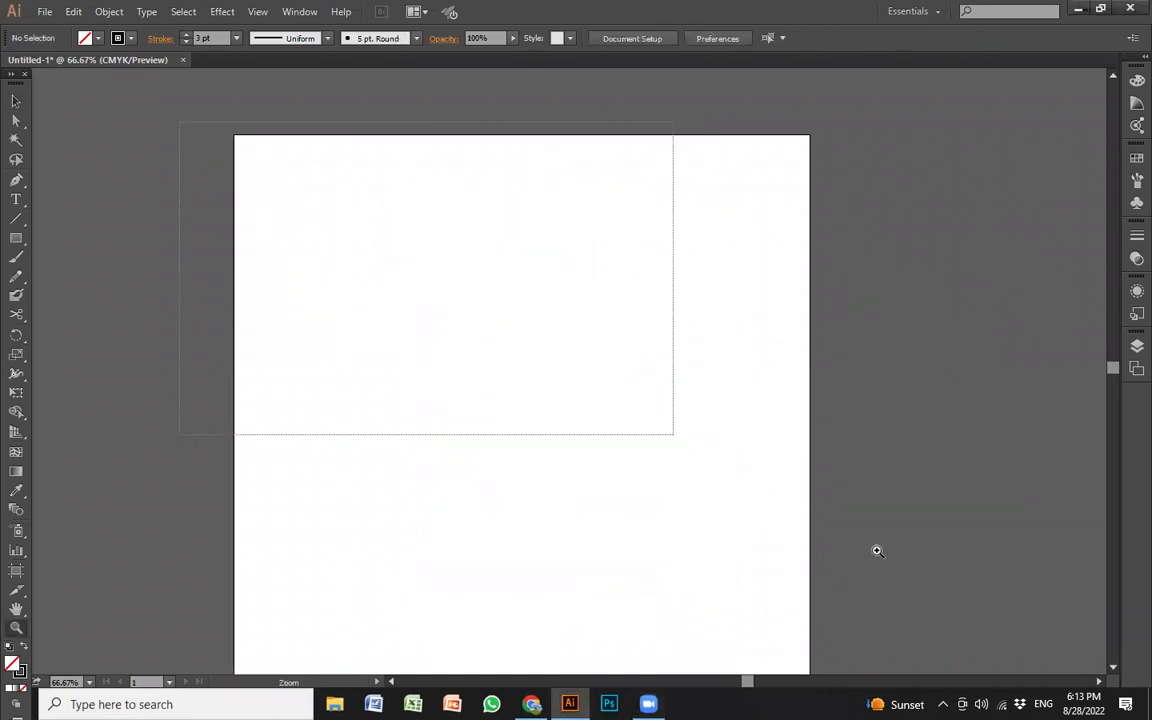
key(ctrl+1)
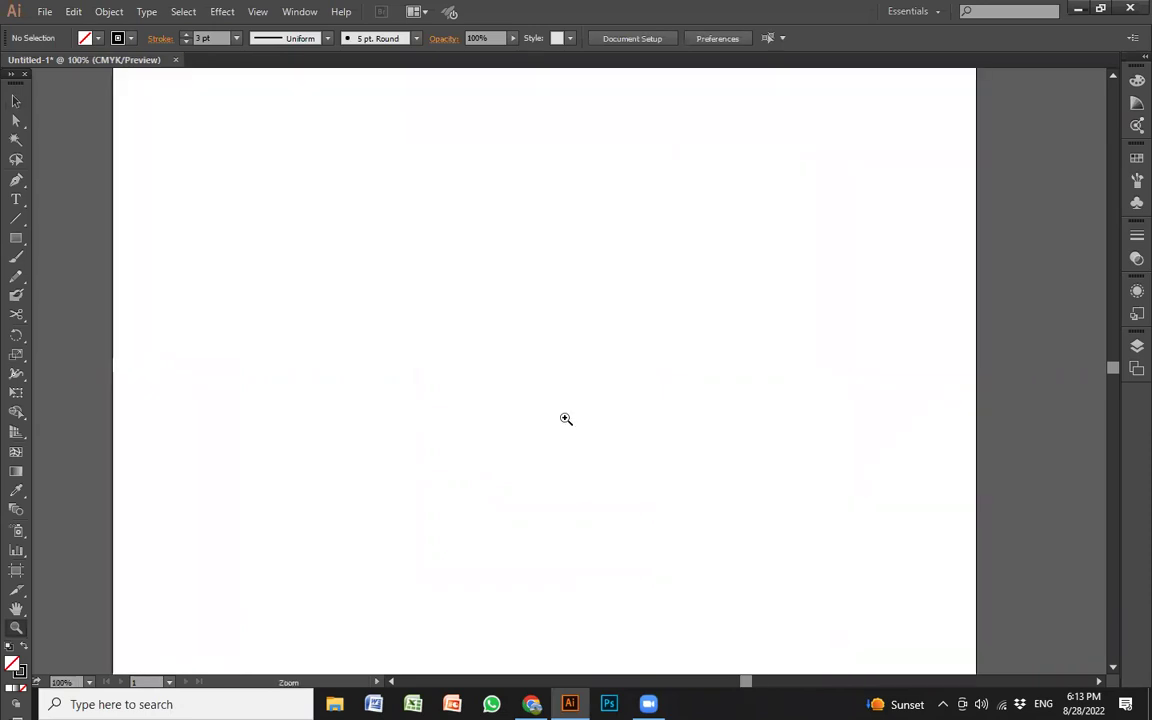
drag(565, 419, 541, 392)
click(502, 329)
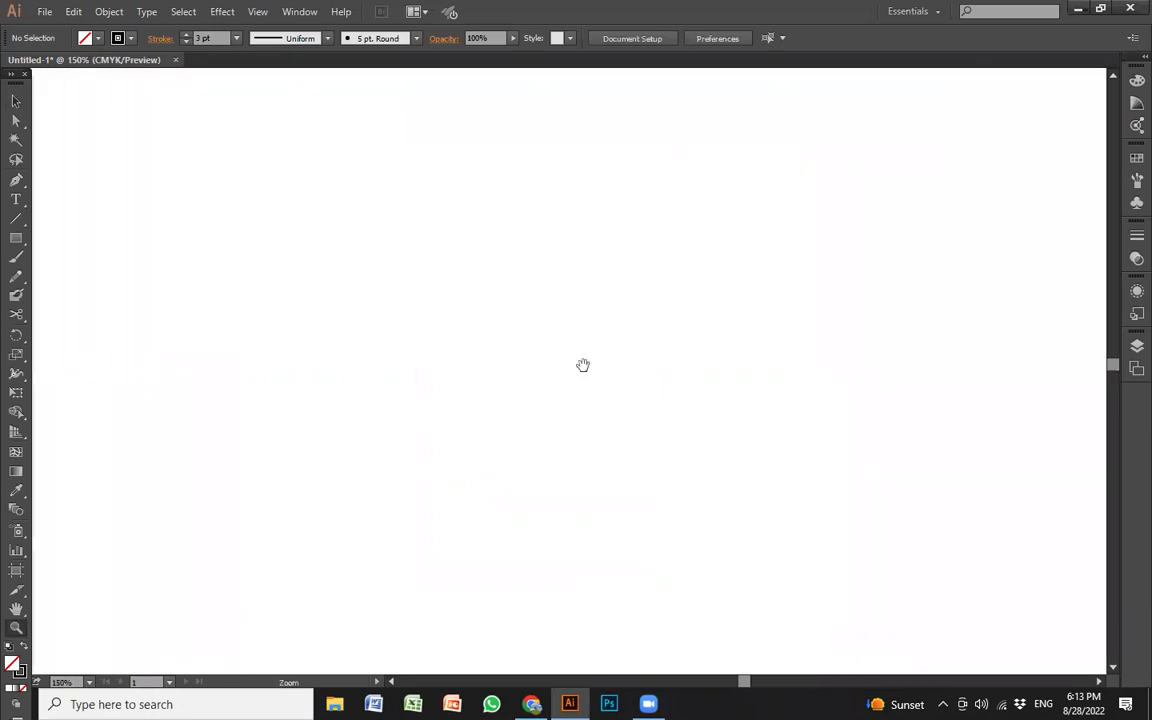
key(p)
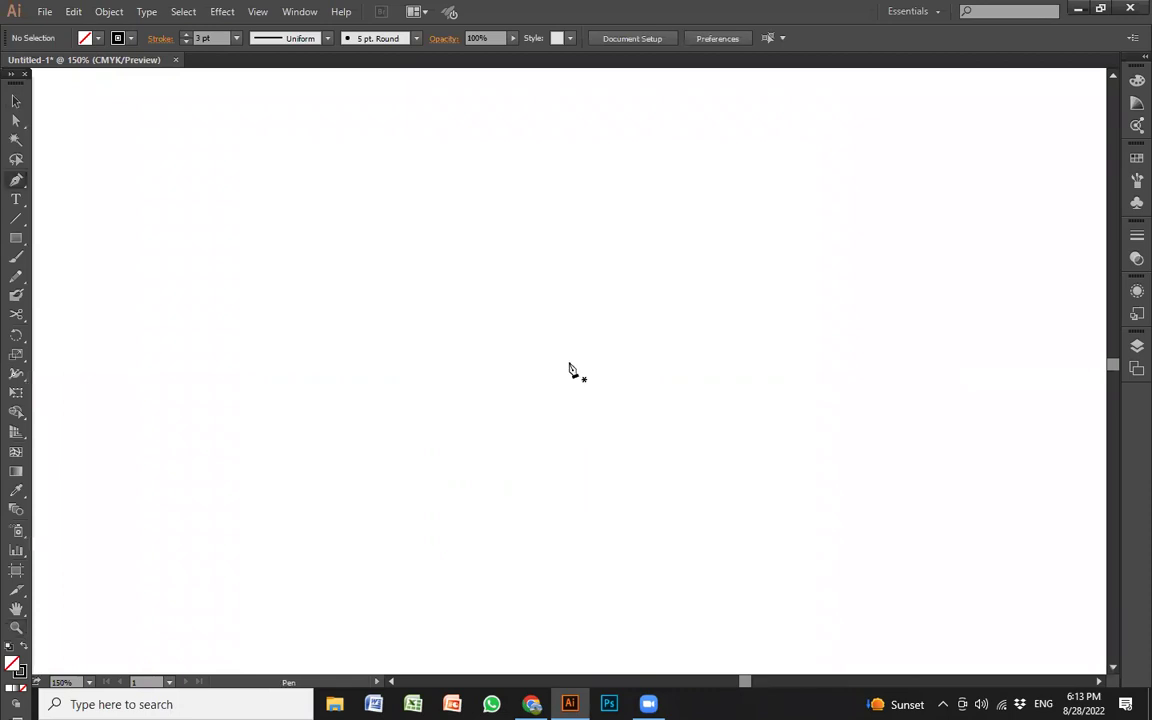
click(84, 39)
click(114, 38)
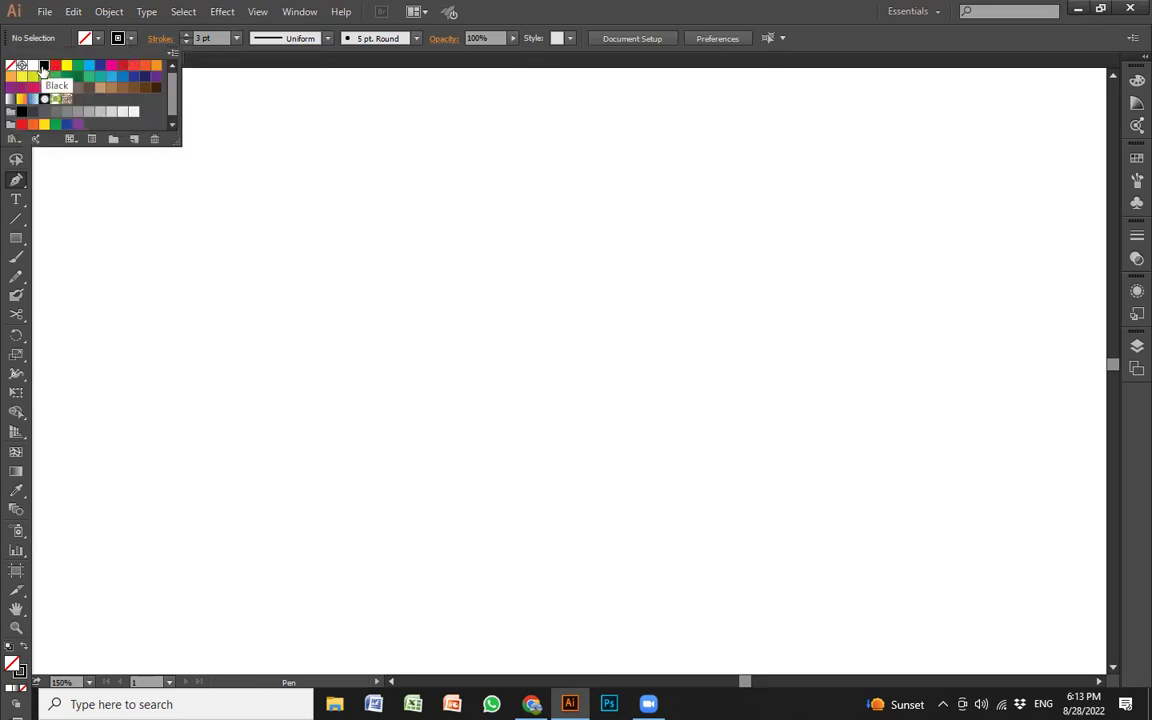
click(571, 22)
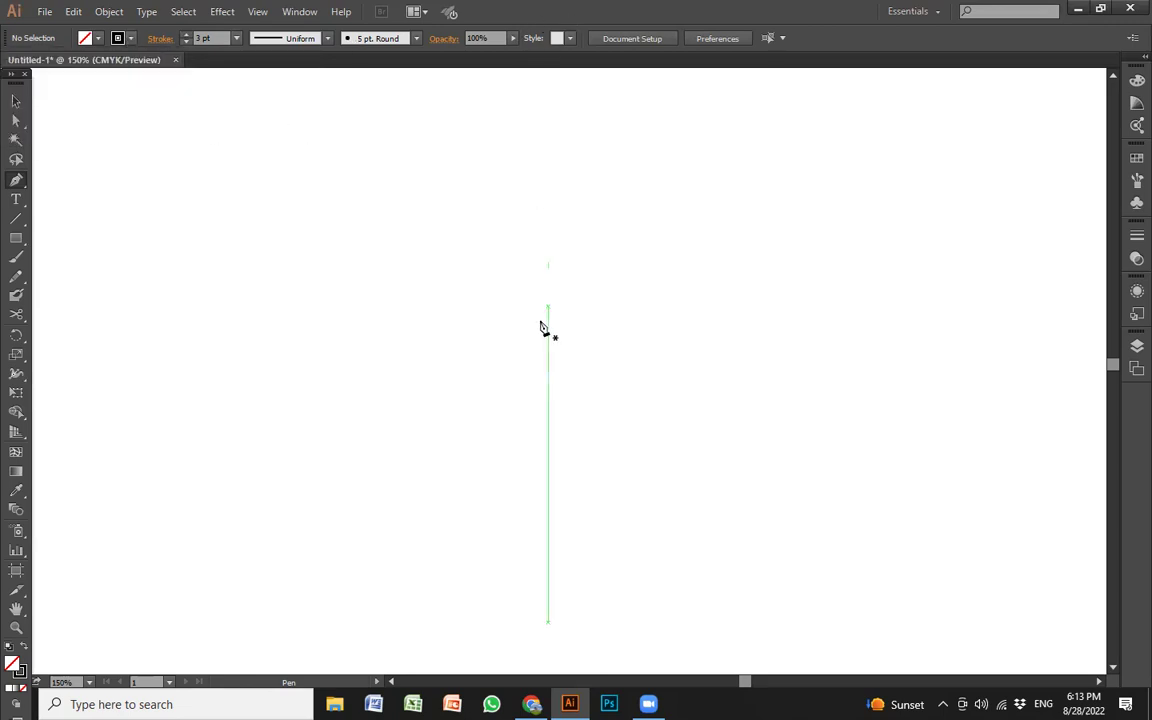
- Sketch a trial curved segment and discard it with Escape
click(548, 210)
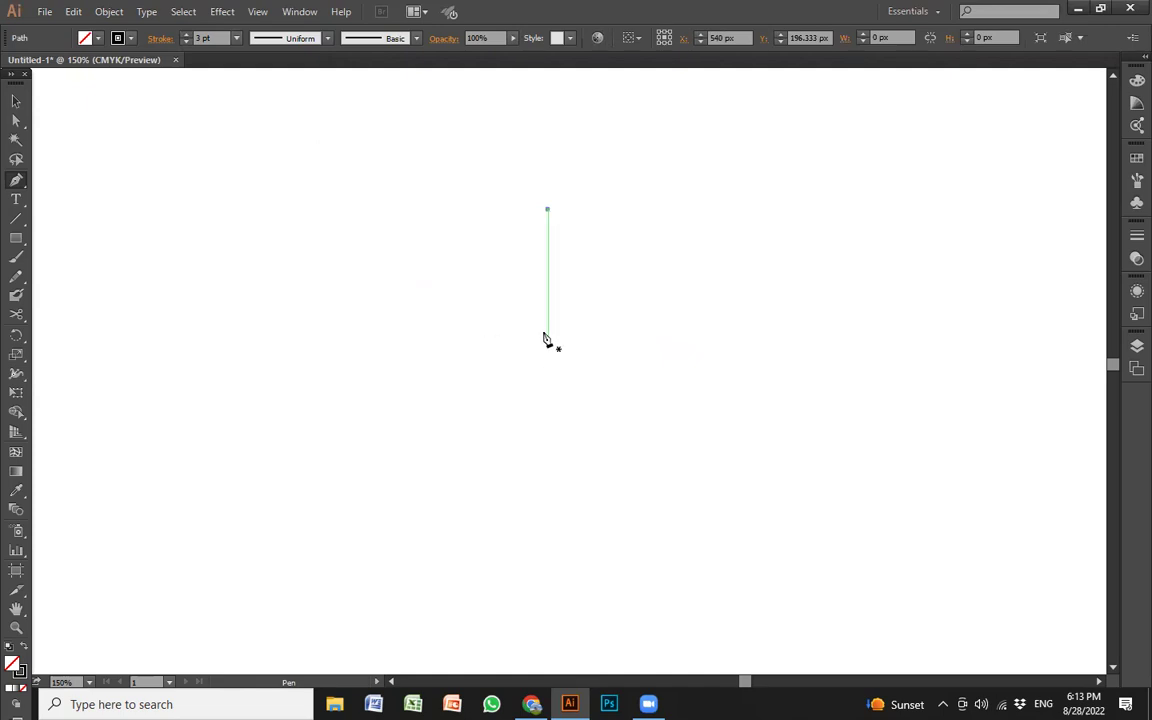
mouse_move(533, 322)
mouse_down()
mouse_move(779, 404)
mouse_move(596, 532)
mouse_up()
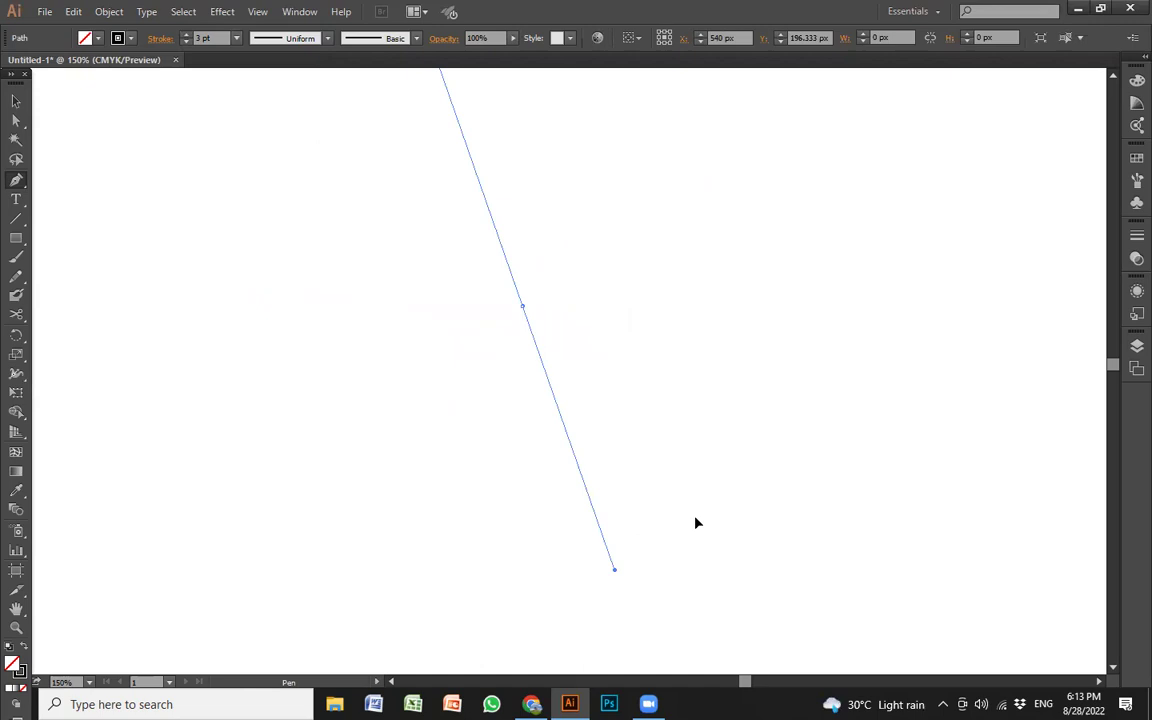
drag(596, 532, 617, 340)
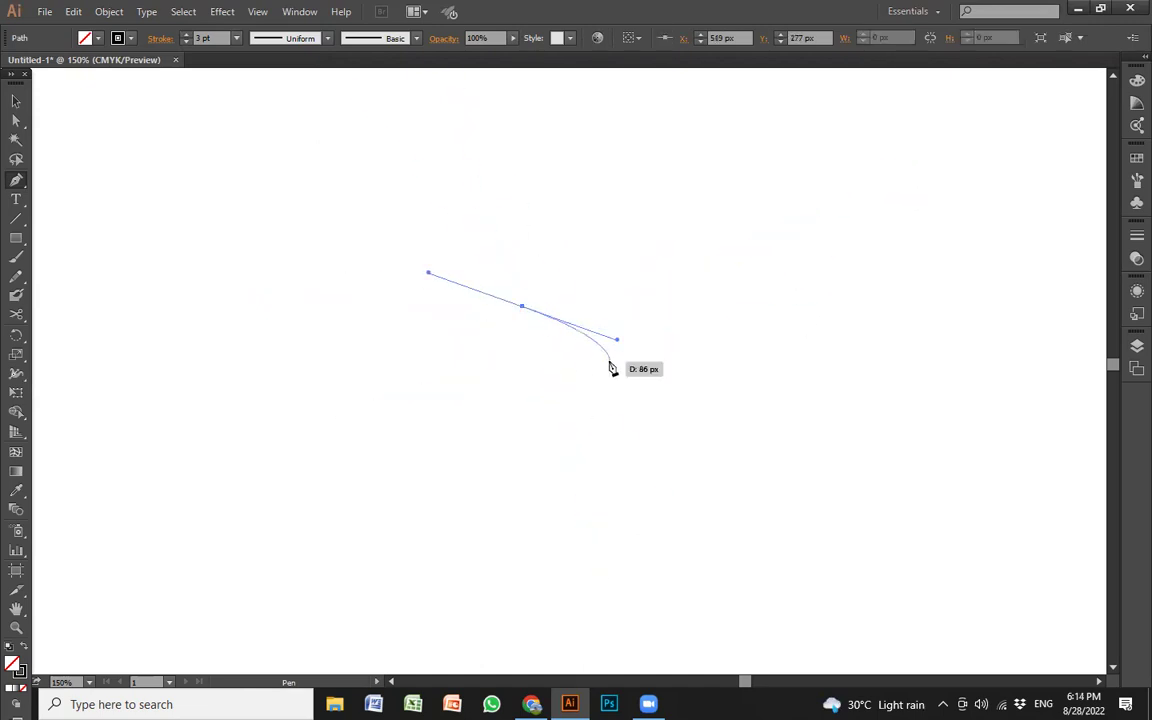
key(Escape)
- Start a new path at the top point and bow a curved side down to the bottom point
ctrl+click(580, 372)
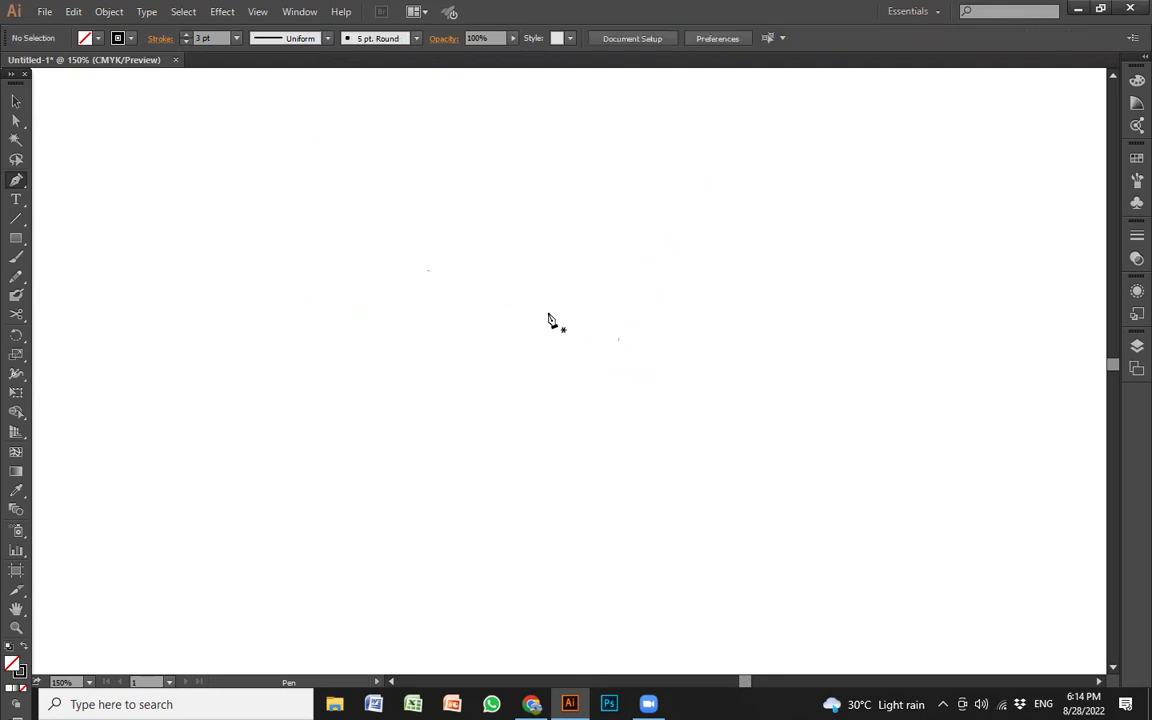
click(528, 203)
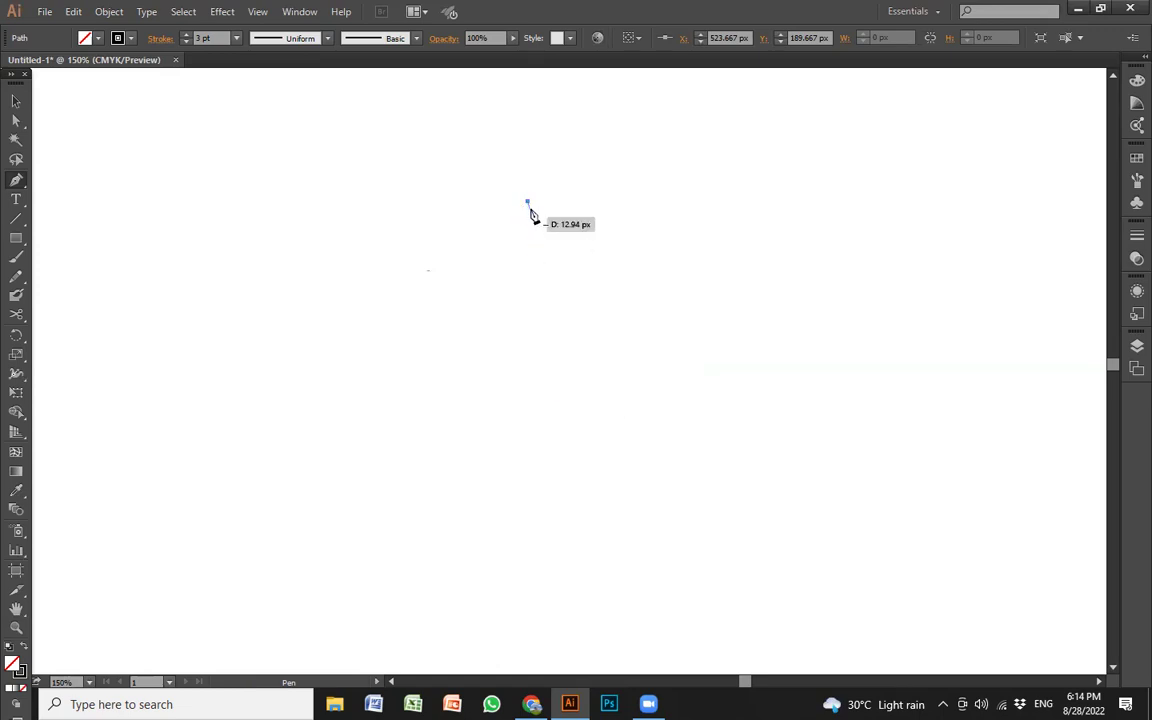
click(529, 428)
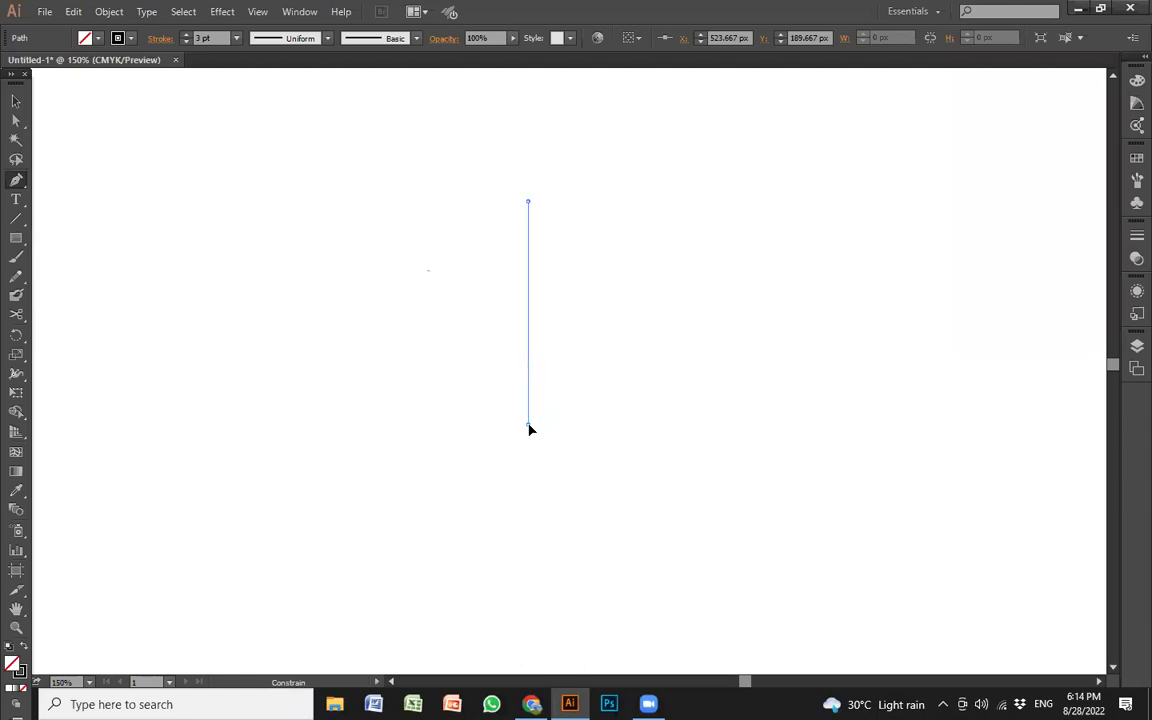
drag(534, 430, 598, 520)
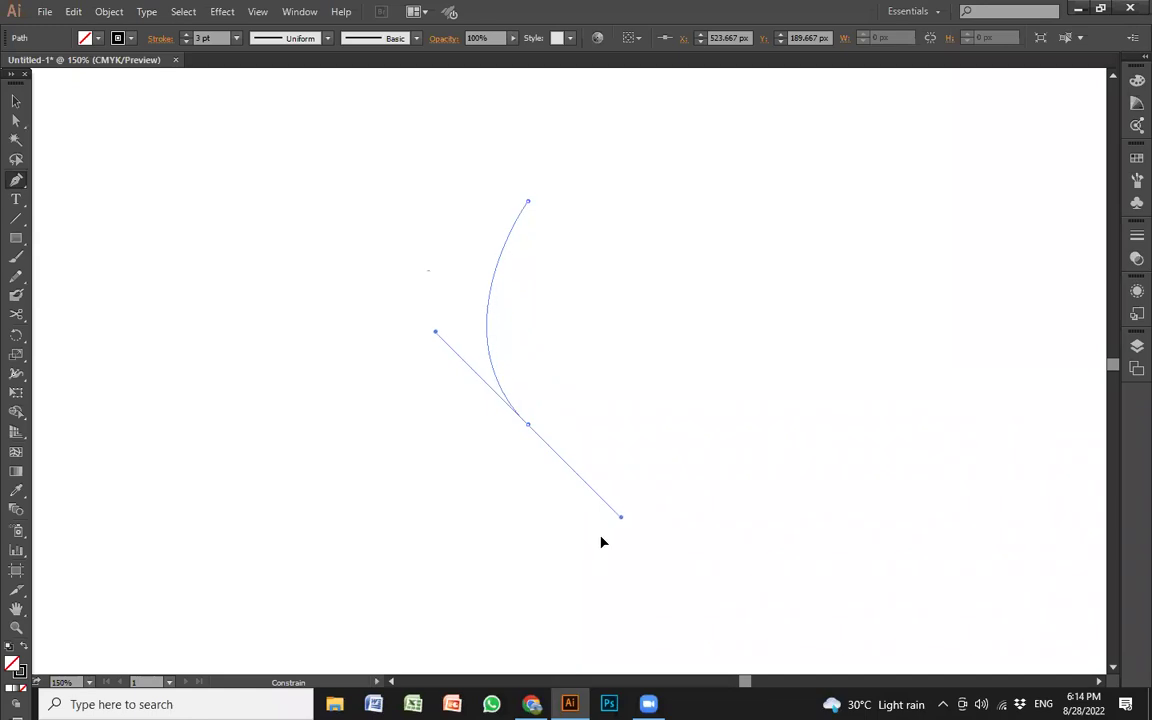
mouse_move(598, 524)
mouse_down()
mouse_move(603, 553)
mouse_move(697, 593)
mouse_move(607, 549)
mouse_up()
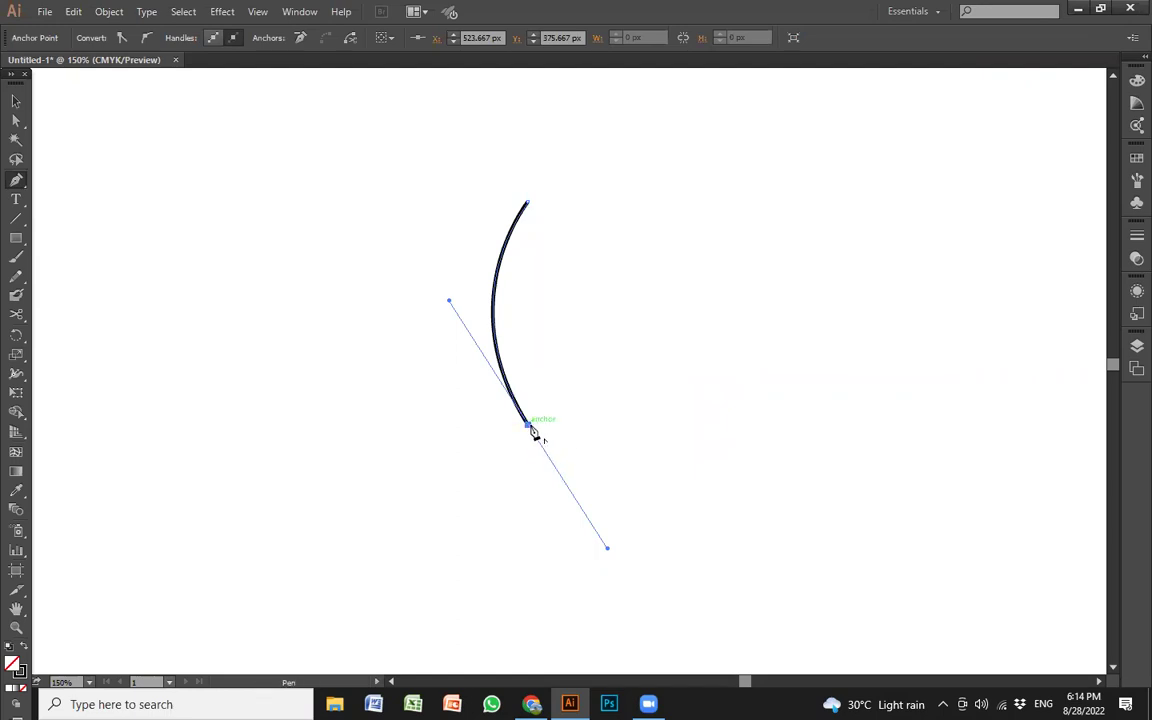
- Curve the second side from the bottom point back to the top, closing the lens shape
drag(532, 432, 450, 302)
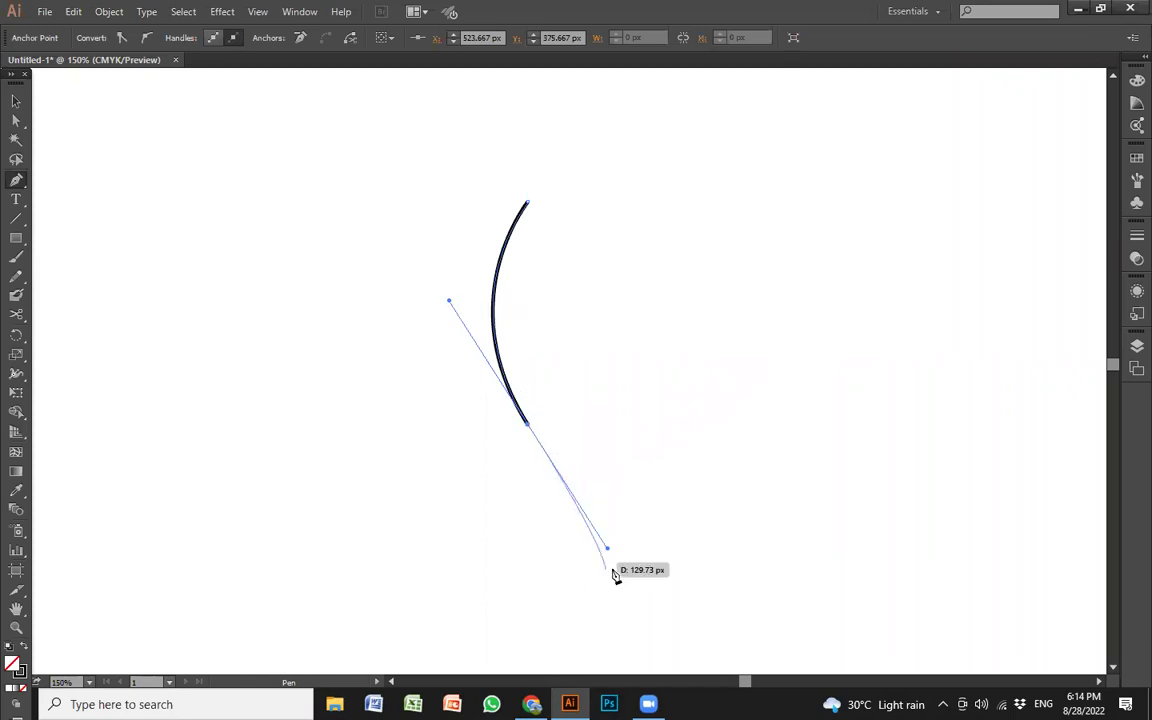
mouse_move(532, 432)
mouse_down()
mouse_move(549, 229)
mouse_move(529, 231)
mouse_up()
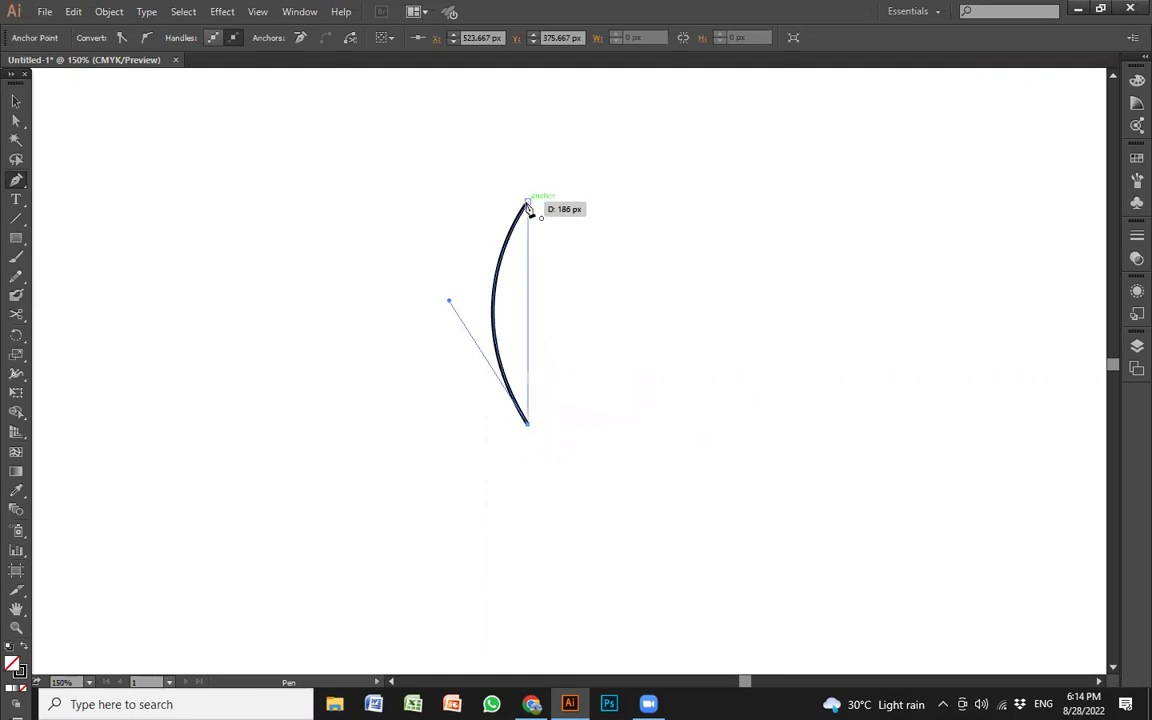
mouse_move(529, 231)
mouse_down()
mouse_move(541, 207)
mouse_move(456, 131)
mouse_move(458, 108)
mouse_up()
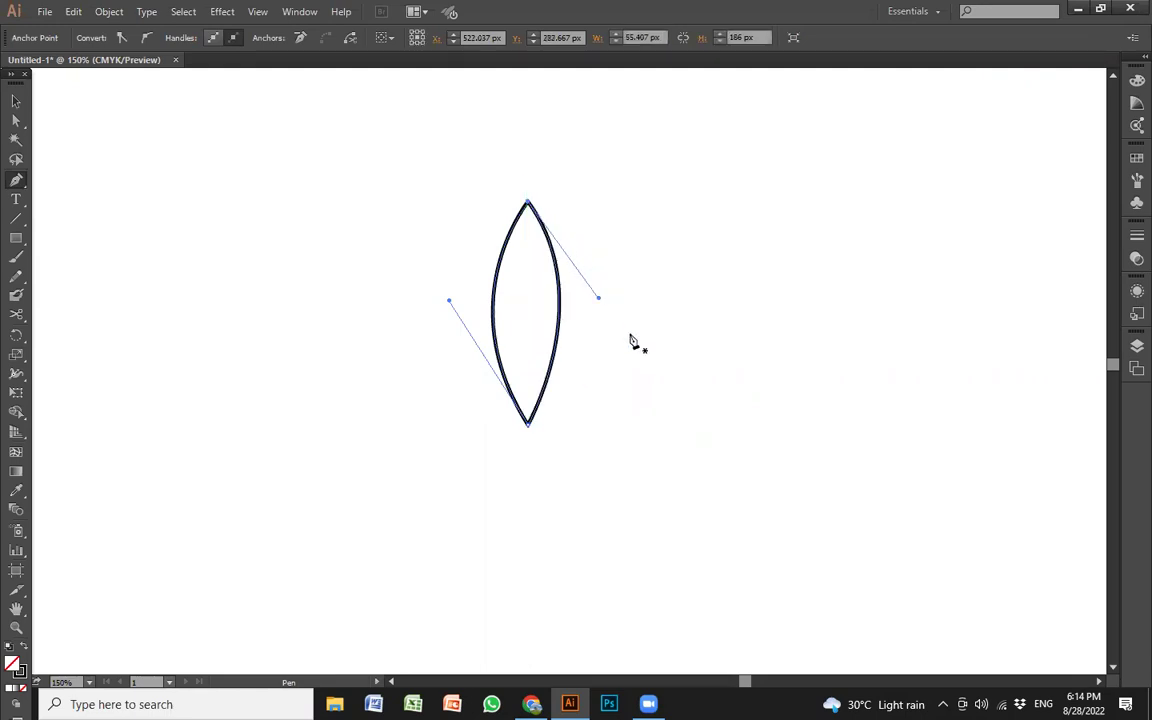
key(v)
click(617, 448)
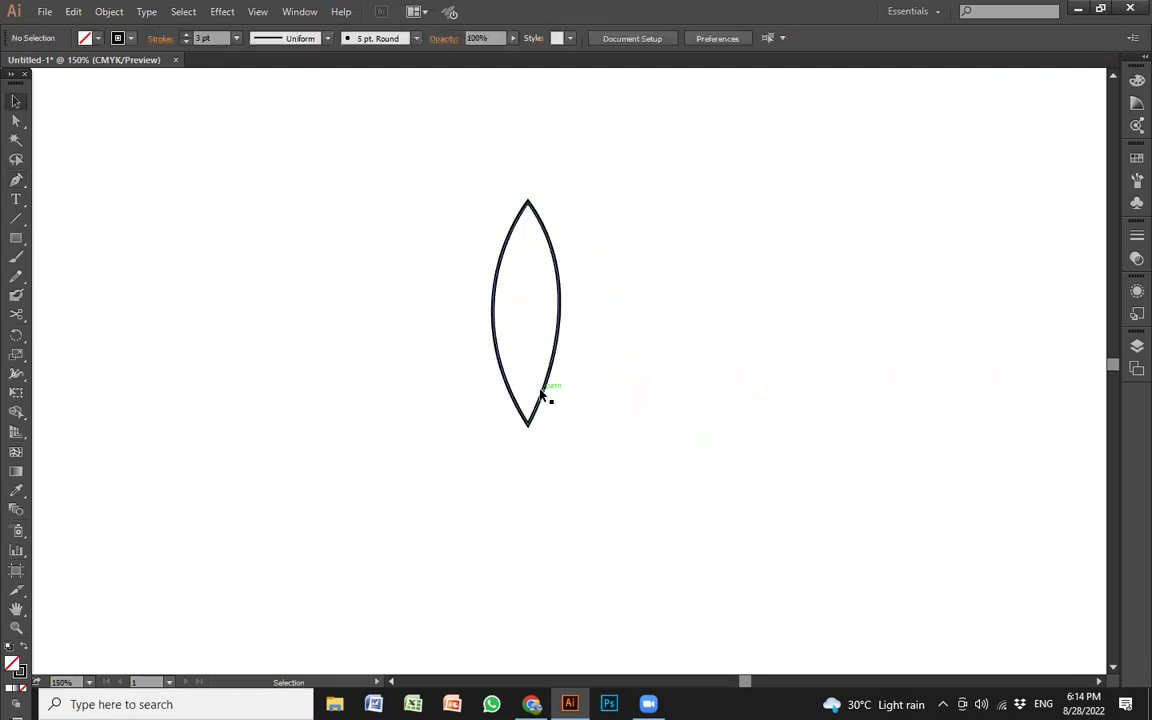
- Select the lens's bottom anchor with Direct Selection and zoom in on the lens
click(541, 398)
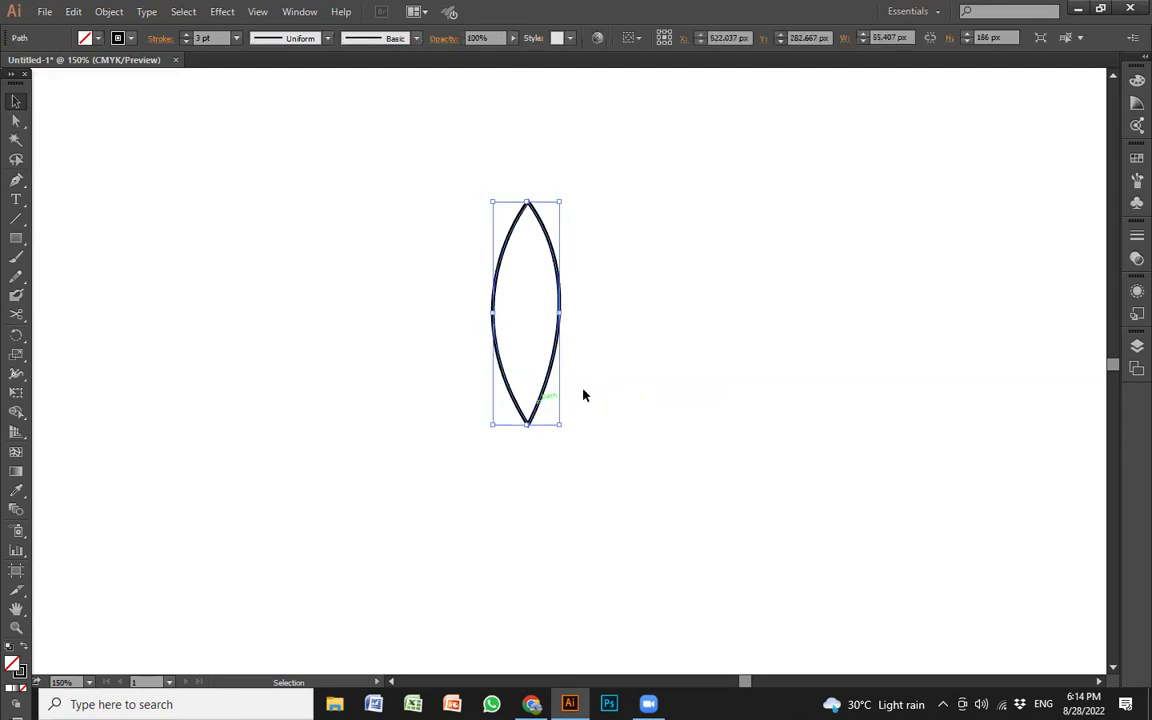
click(16, 122)
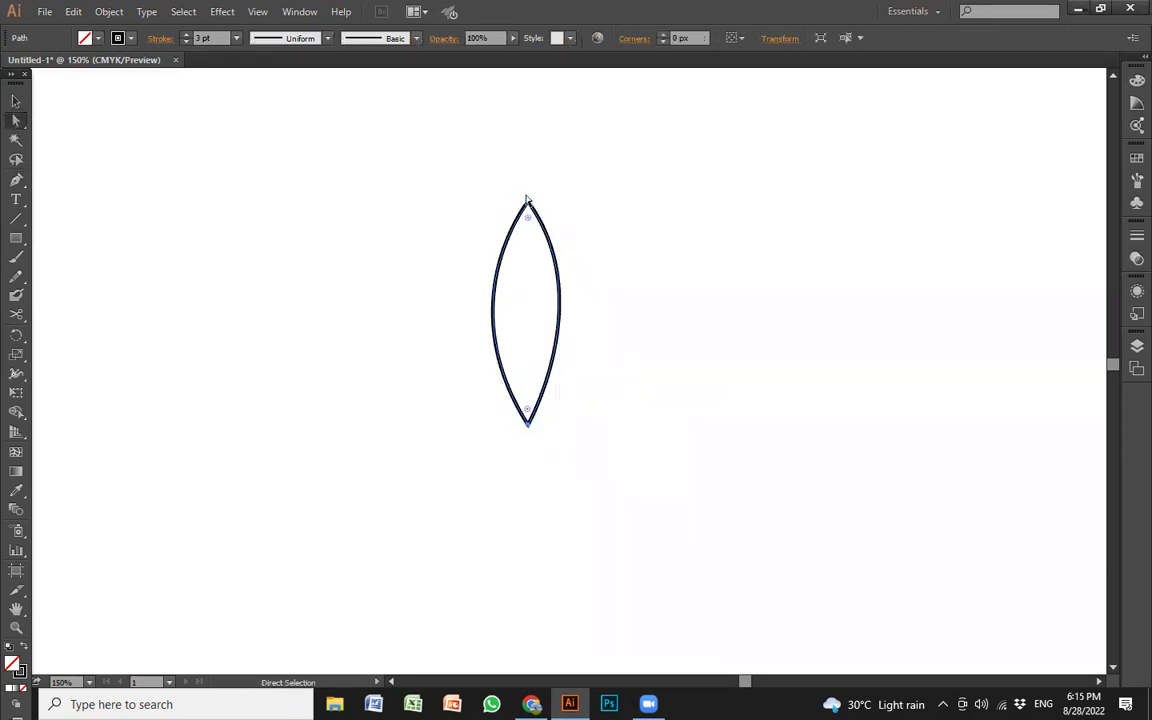
click(527, 424)
key(z)
drag(586, 313, 663, 530)
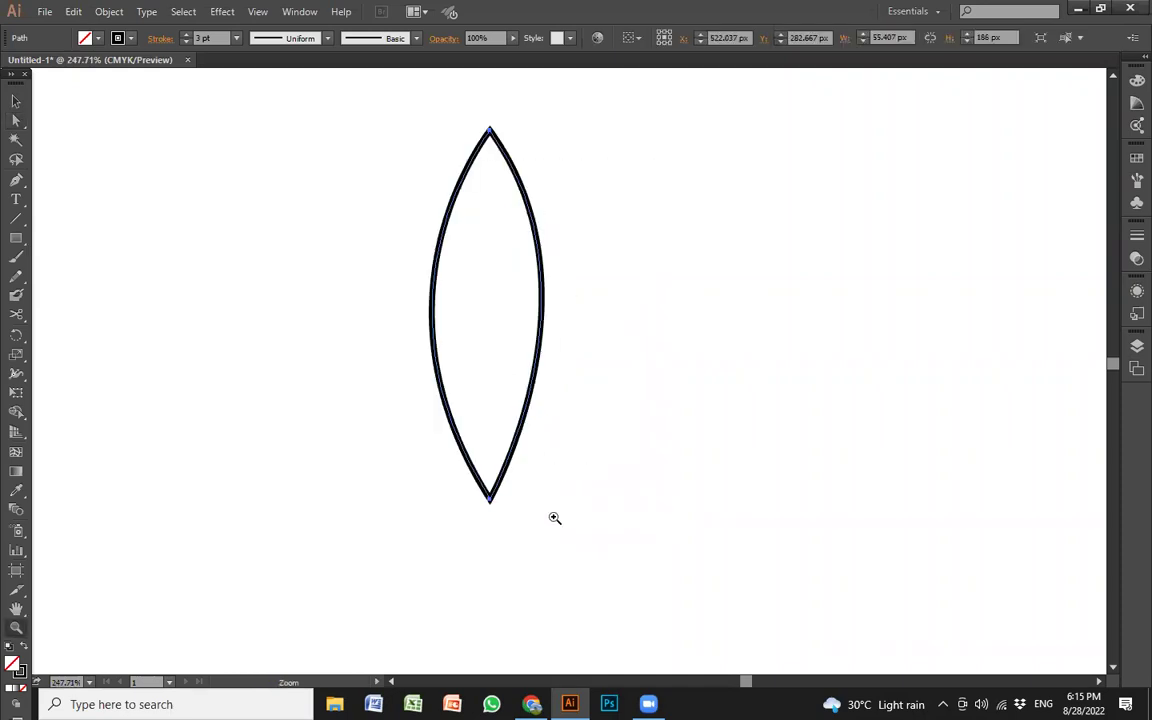
key(v)
click(518, 536)
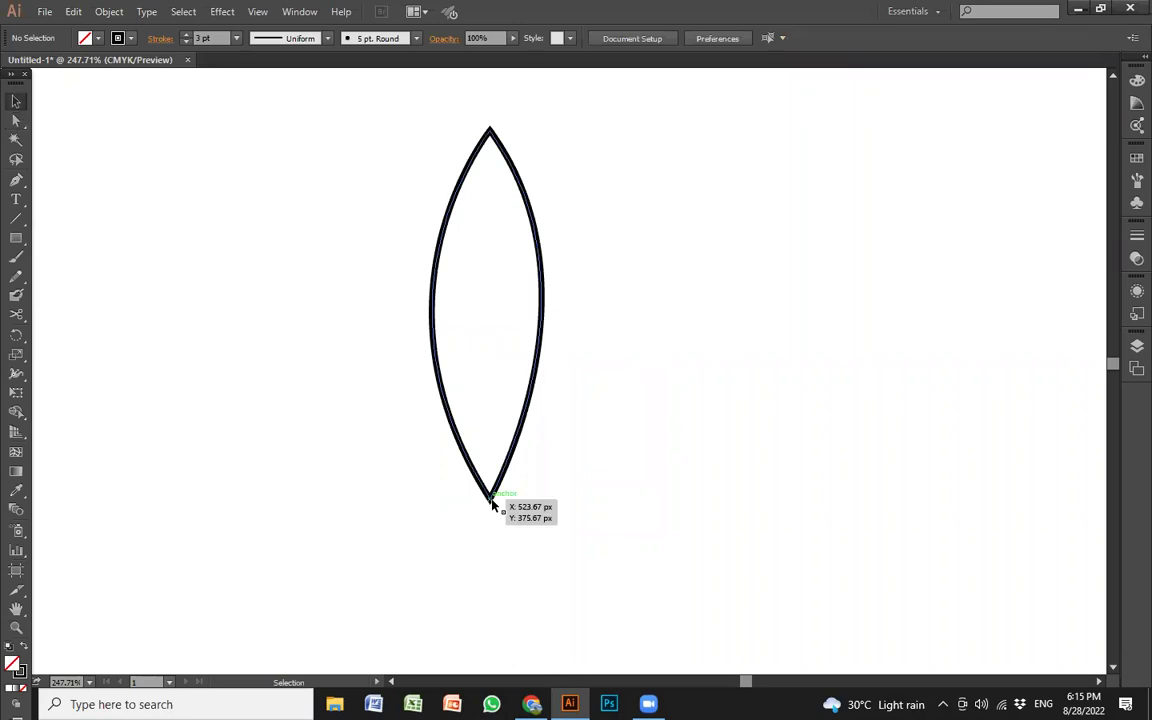
click(494, 504)
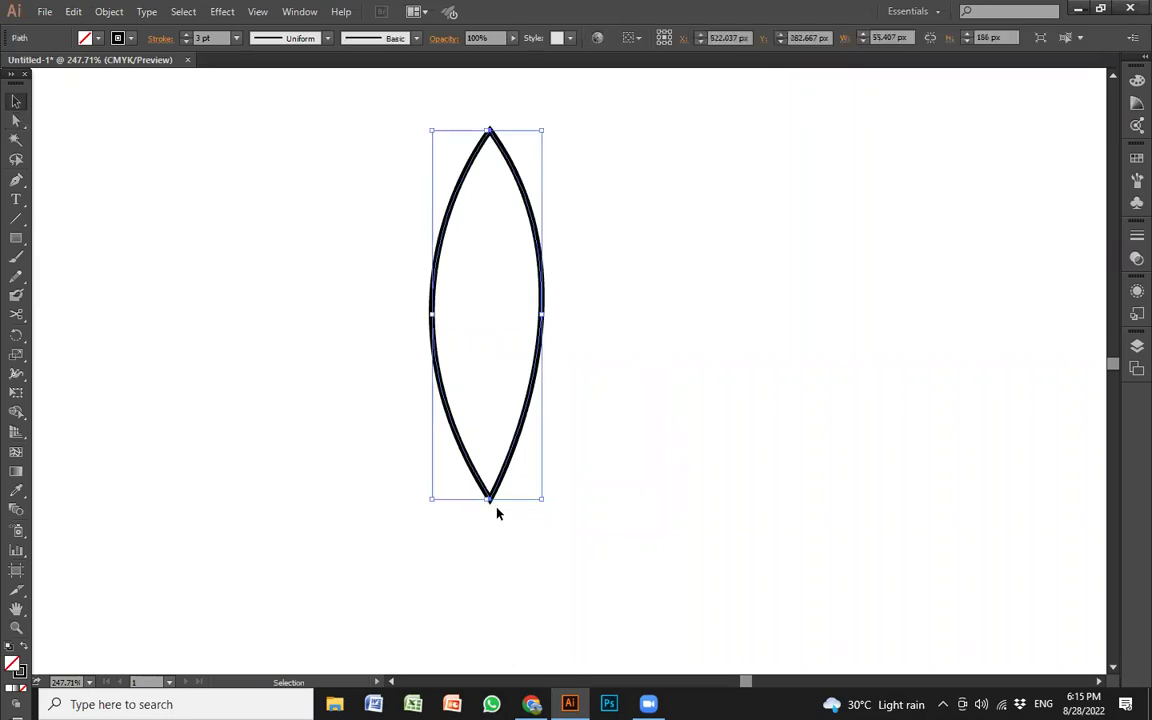
- Select the top anchor and bulge both sides outward, widening the lens to about 70 px
click(16, 121)
click(489, 132)
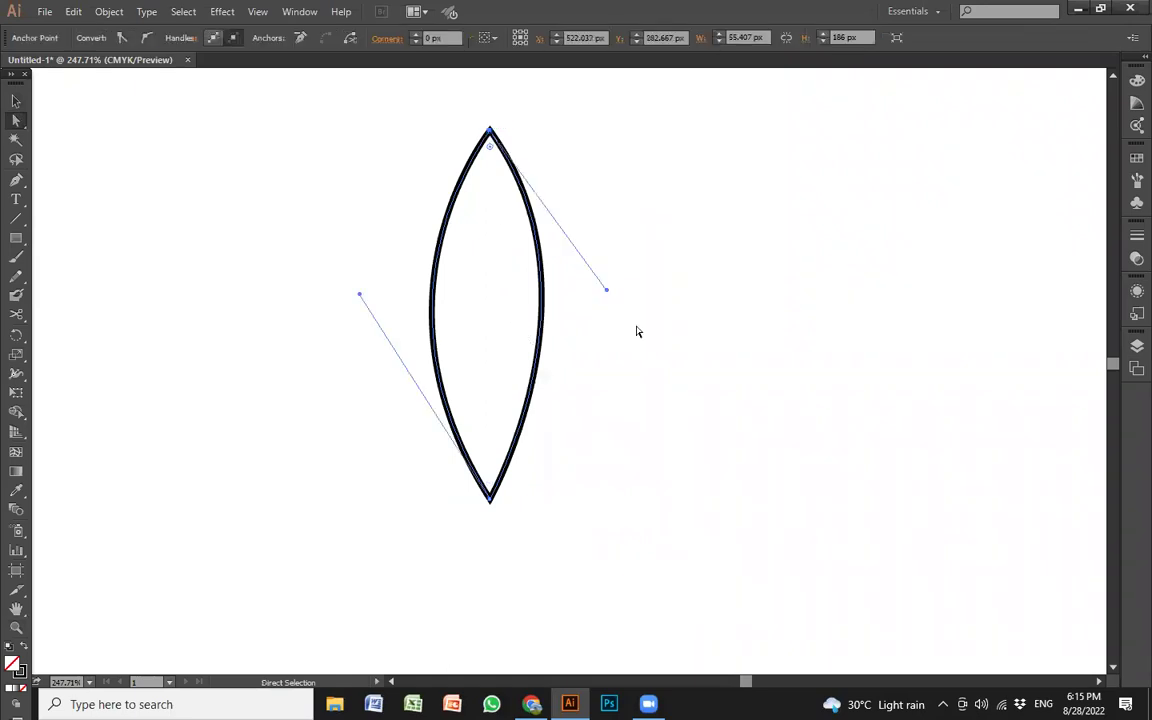
mouse_move(610, 296)
mouse_down()
mouse_move(631, 331)
mouse_move(629, 308)
mouse_up()
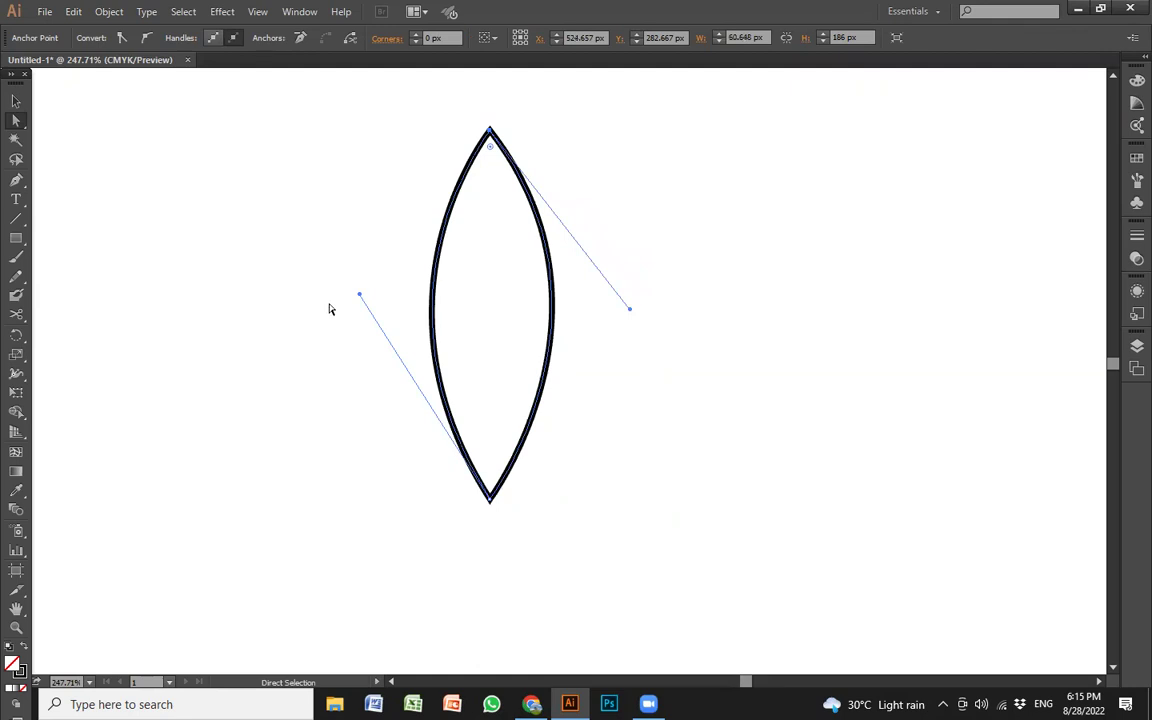
drag(360, 295, 333, 306)
drag(630, 308, 646, 305)
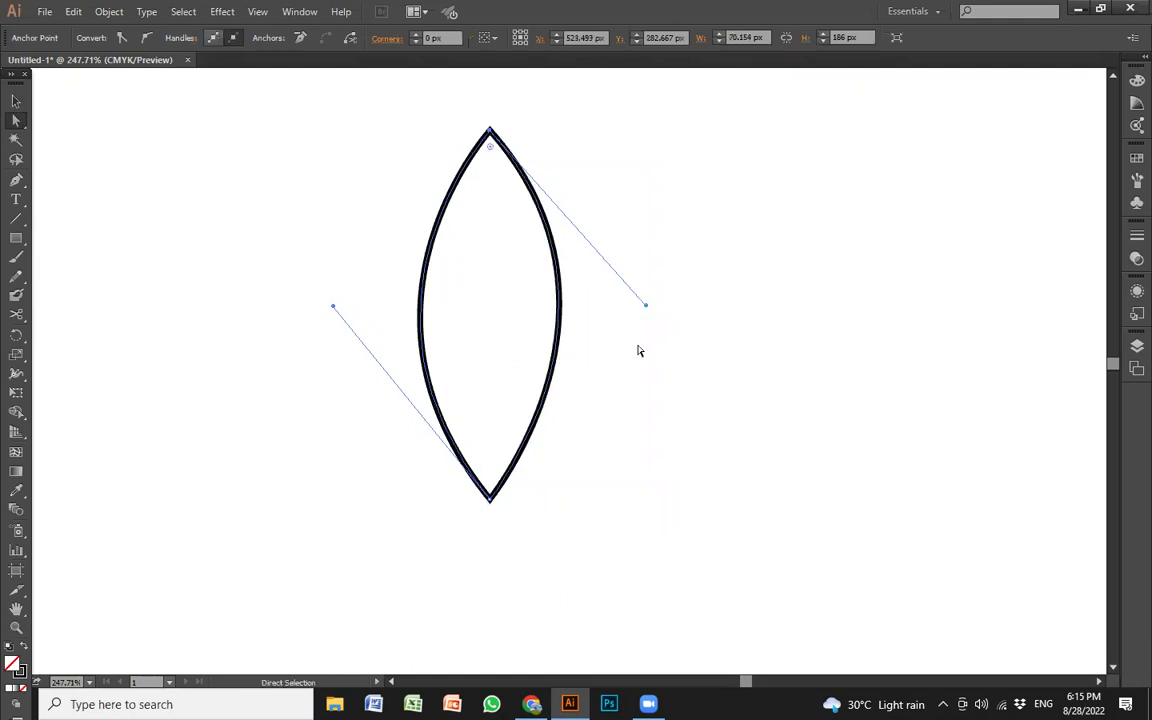
key(v)
click(610, 485)
- Zoom out, recenter the lens in view and select it
key(z)
alt+click(540, 370)
mouse_move(600, 386)
mouse_down()
mouse_move(579, 311)
mouse_move(536, 507)
mouse_up()
key(v)
click(537, 290)
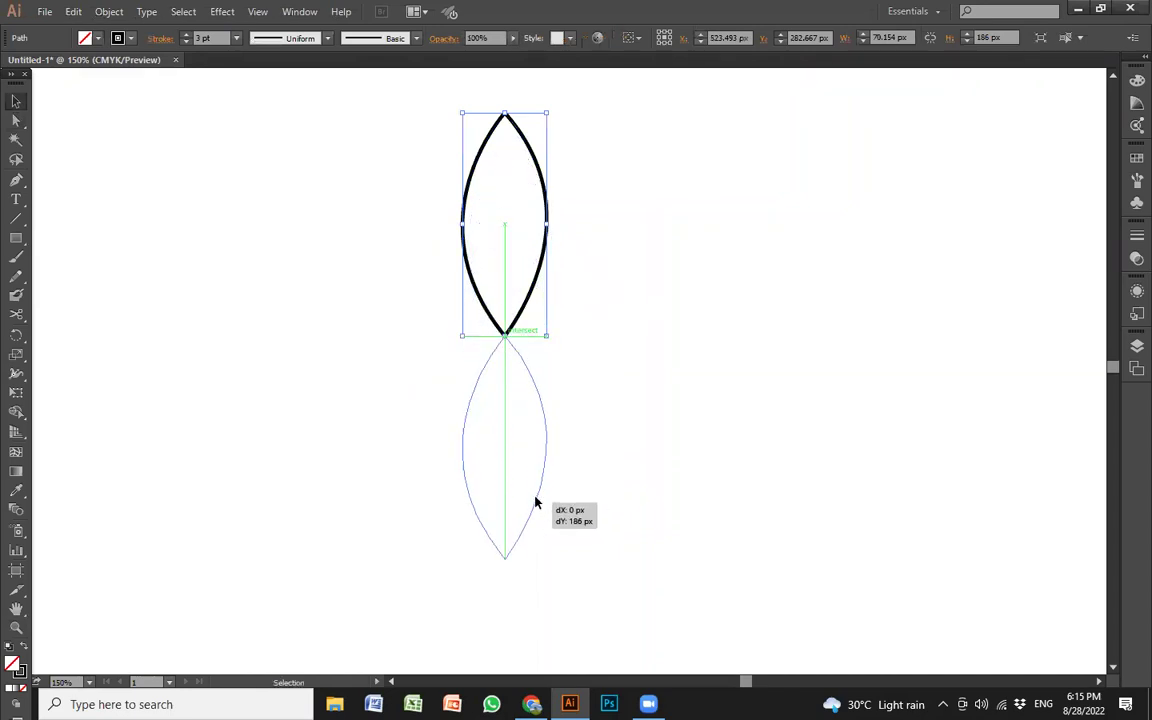
- Copy the lens directly below itself and group the two into a column
drag(536, 507, 536, 505)
drag(659, 474, 406, 256)
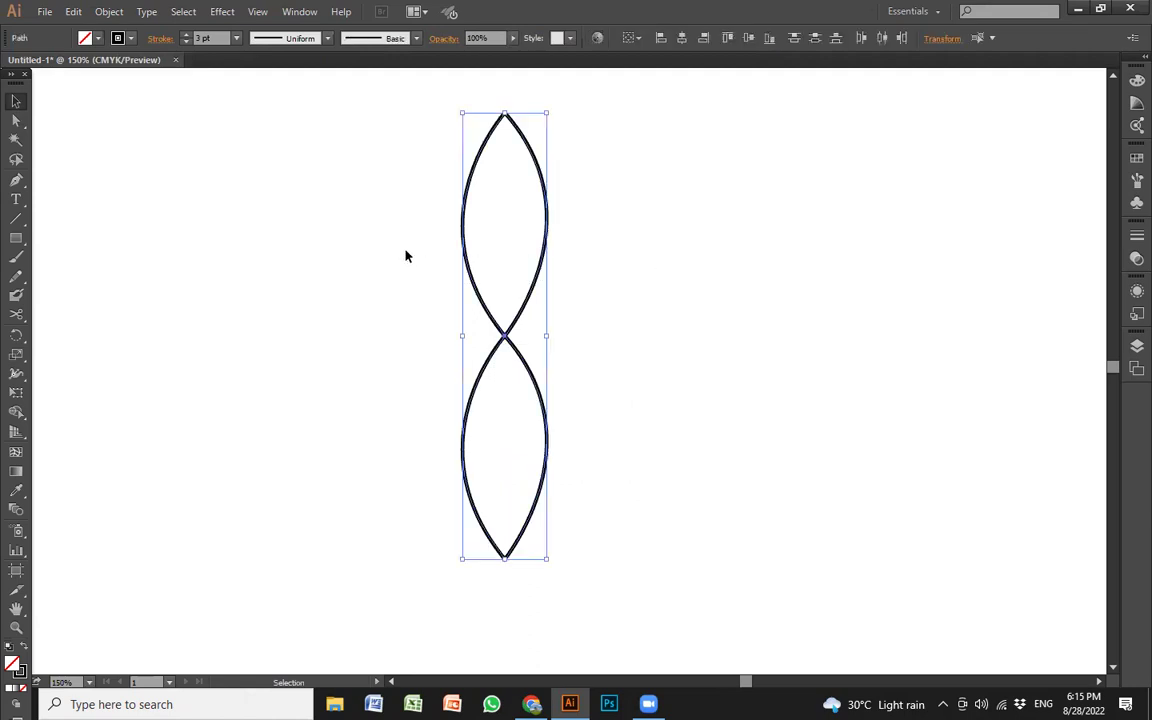
click(406, 256)
key(ctrl+z)
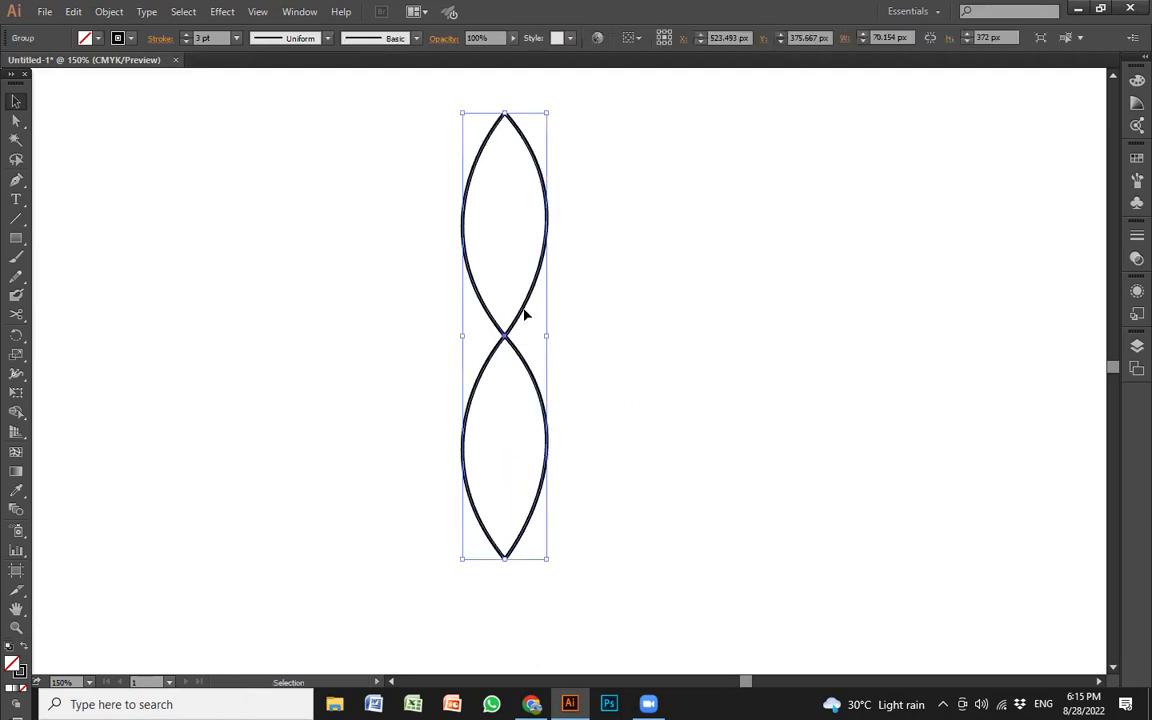
key(ctrl+shift+a)
click(537, 393)
- Duplicate the lens column three times spaced to the right
drag(541, 392, 683, 396)
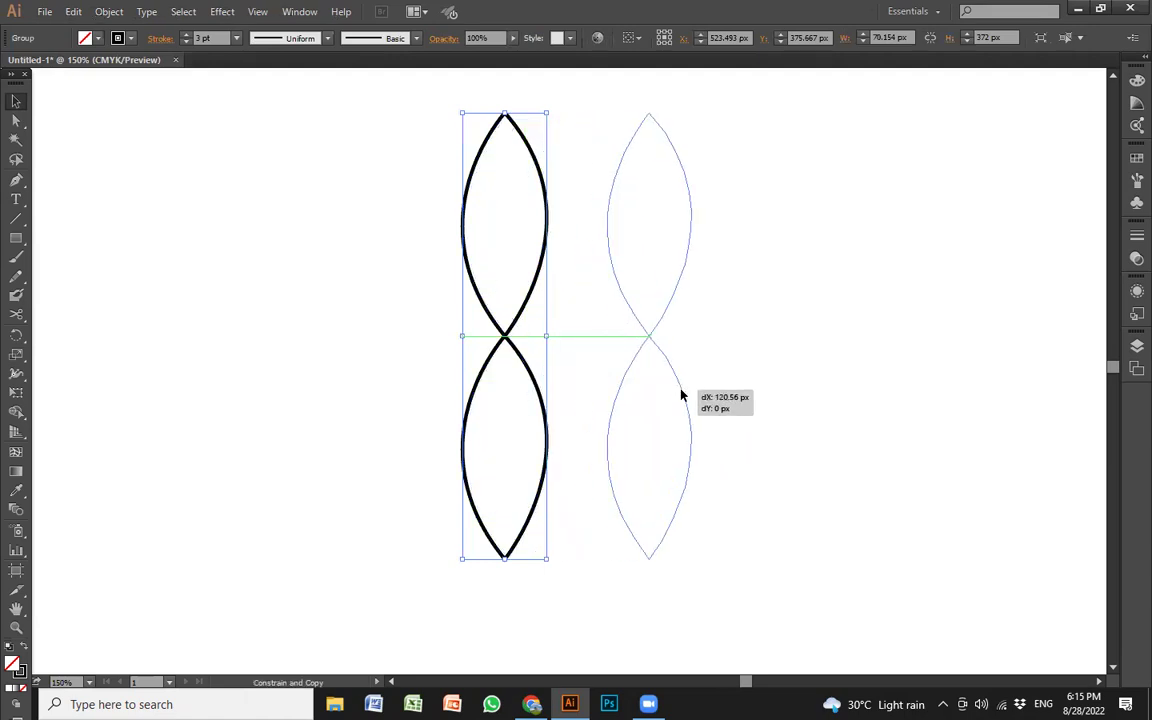
key(ctrl+d)
key(ctrl+d)
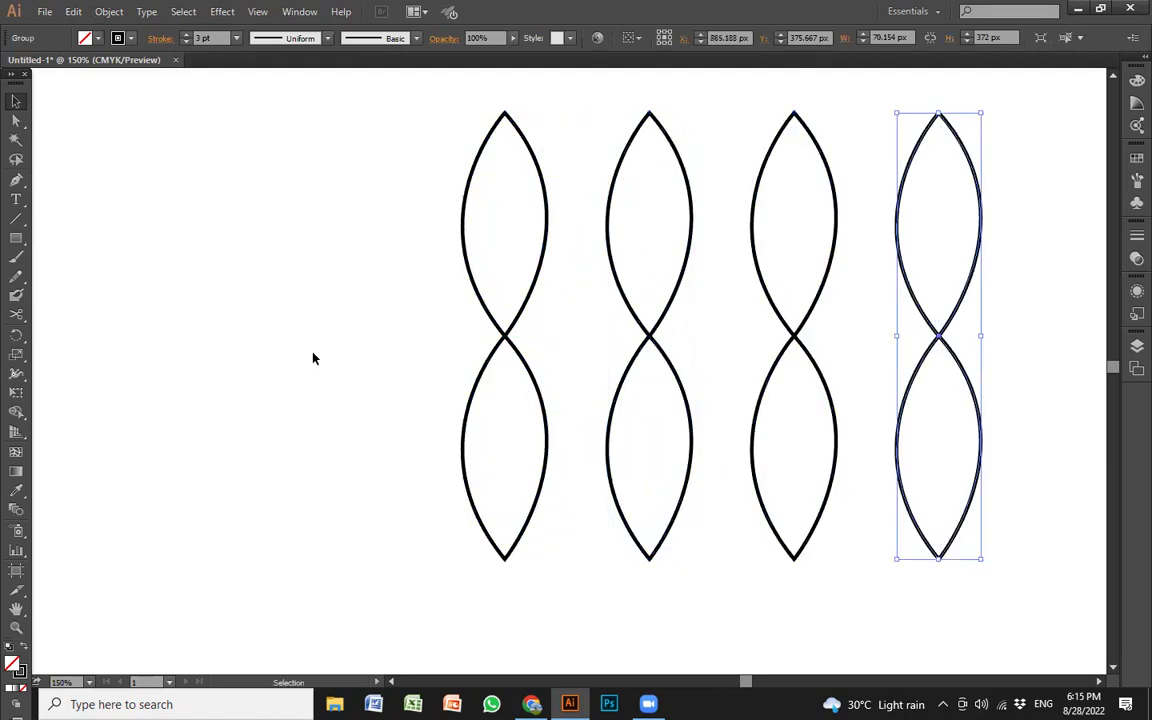
click(311, 357)
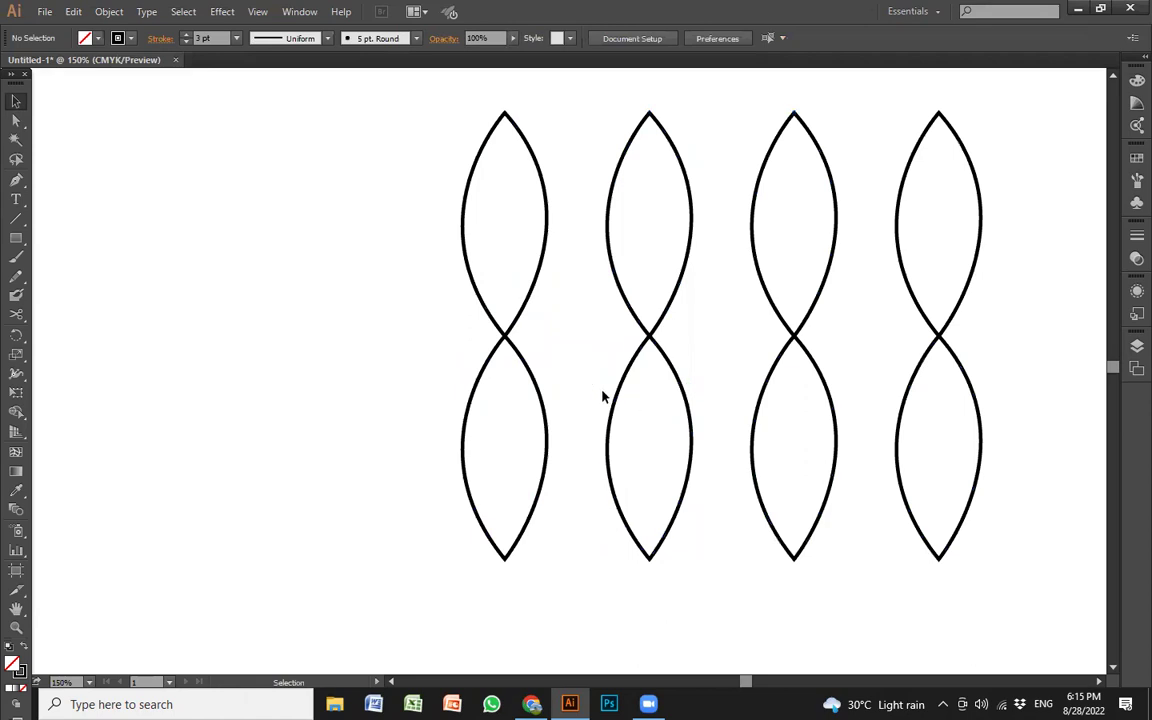
- Rotate the columns 45°, -45° and 90° so the last lies horizontal
click(676, 362)
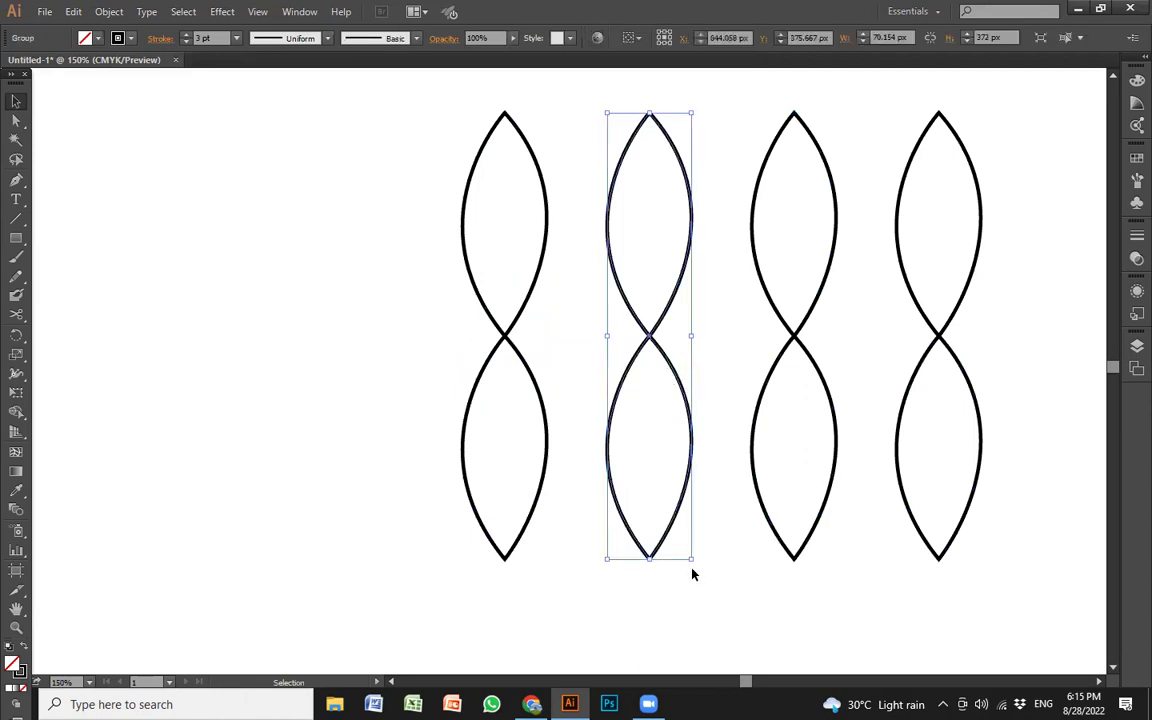
drag(697, 565, 796, 531)
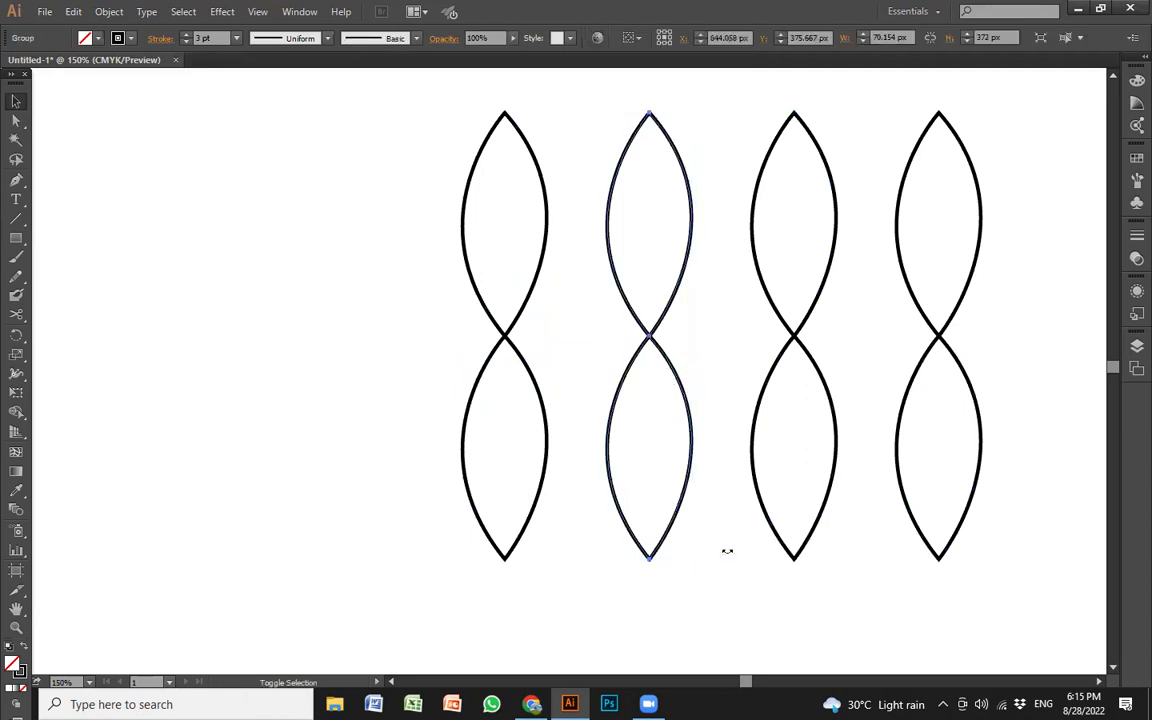
click(815, 362)
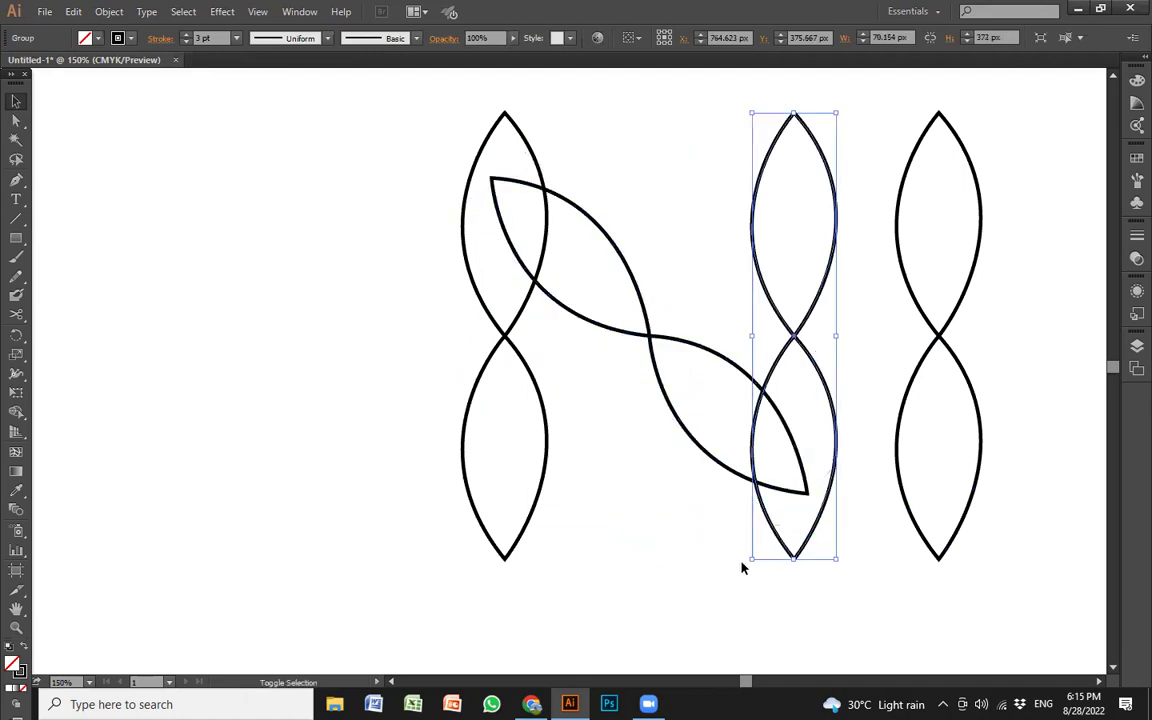
drag(751, 561, 625, 518)
click(900, 562)
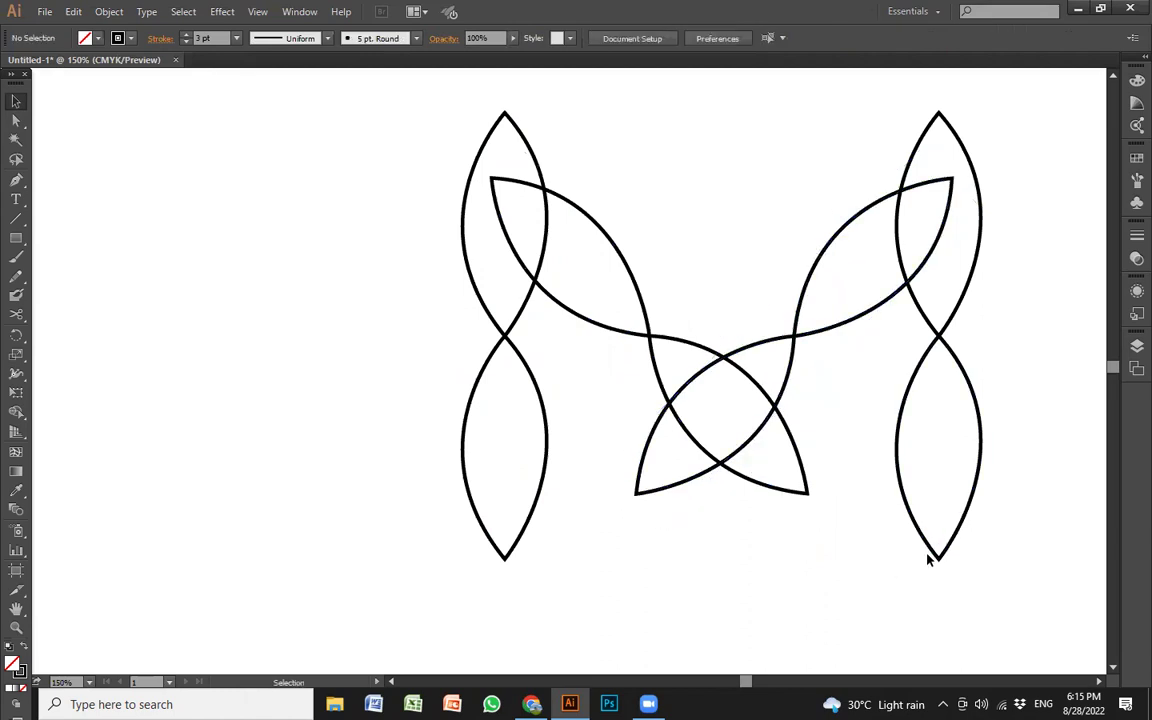
click(934, 548)
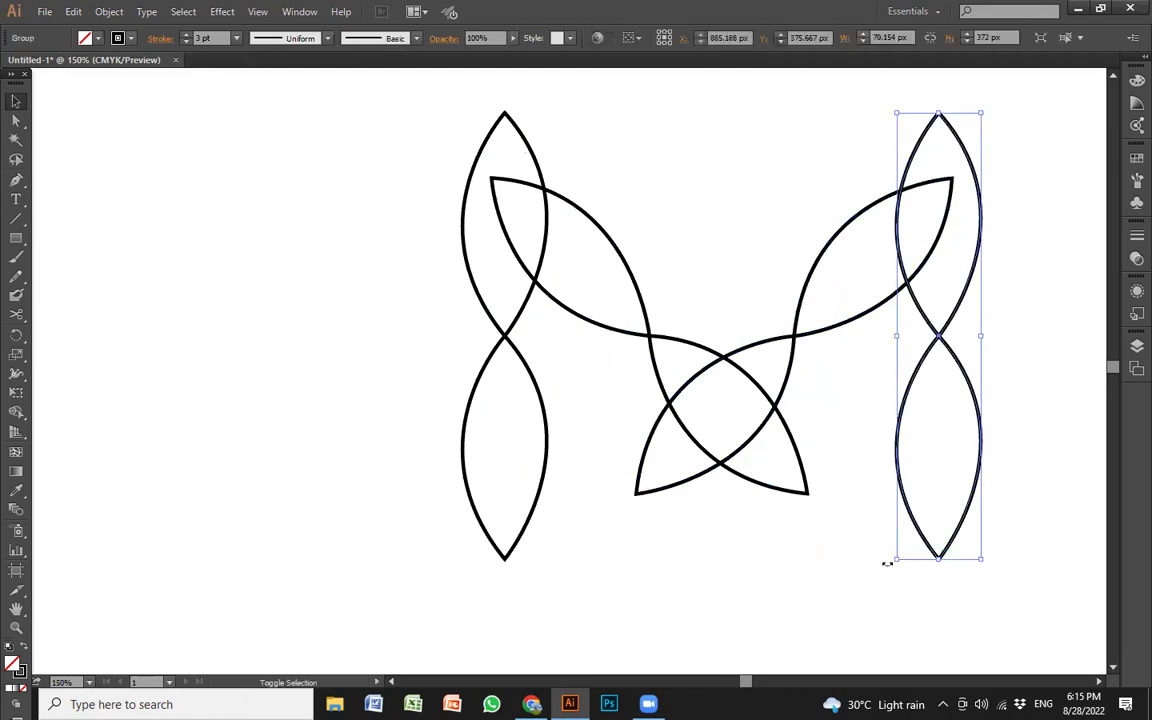
mouse_move(887, 564)
mouse_down()
mouse_move(1033, 421)
mouse_move(1036, 378)
mouse_up()
click(871, 468)
- Center-align all four columns into an eight-petal flower and shift it left
drag(301, 198, 911, 522)
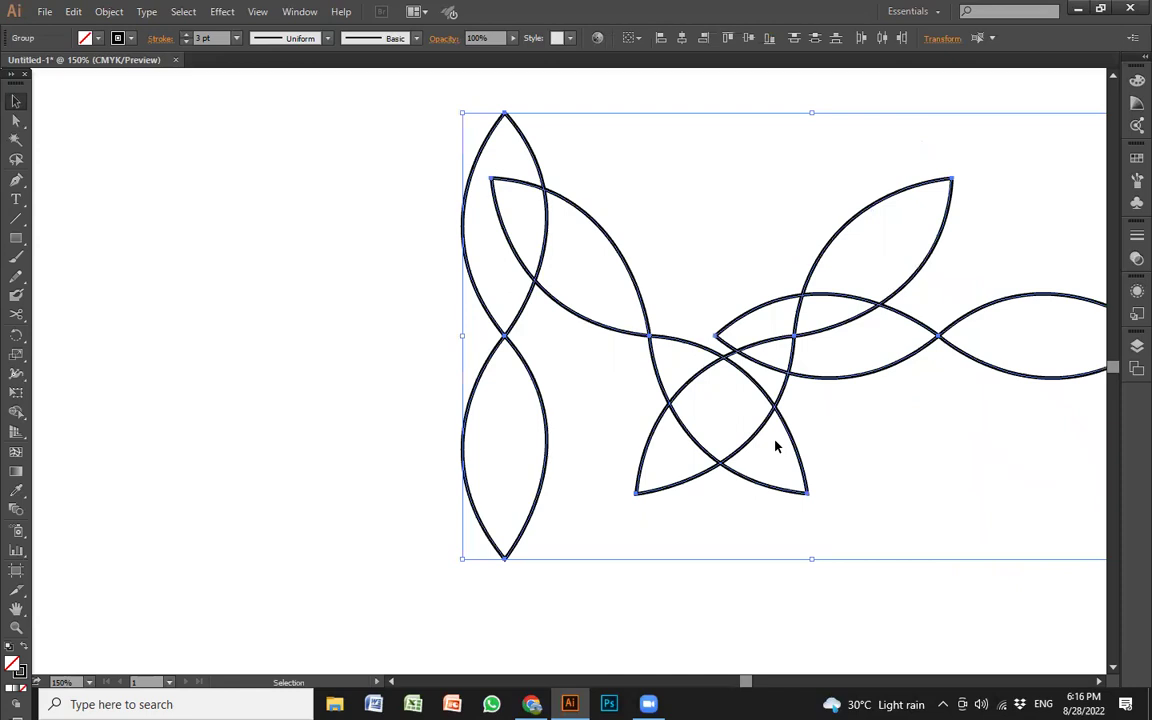
click(682, 40)
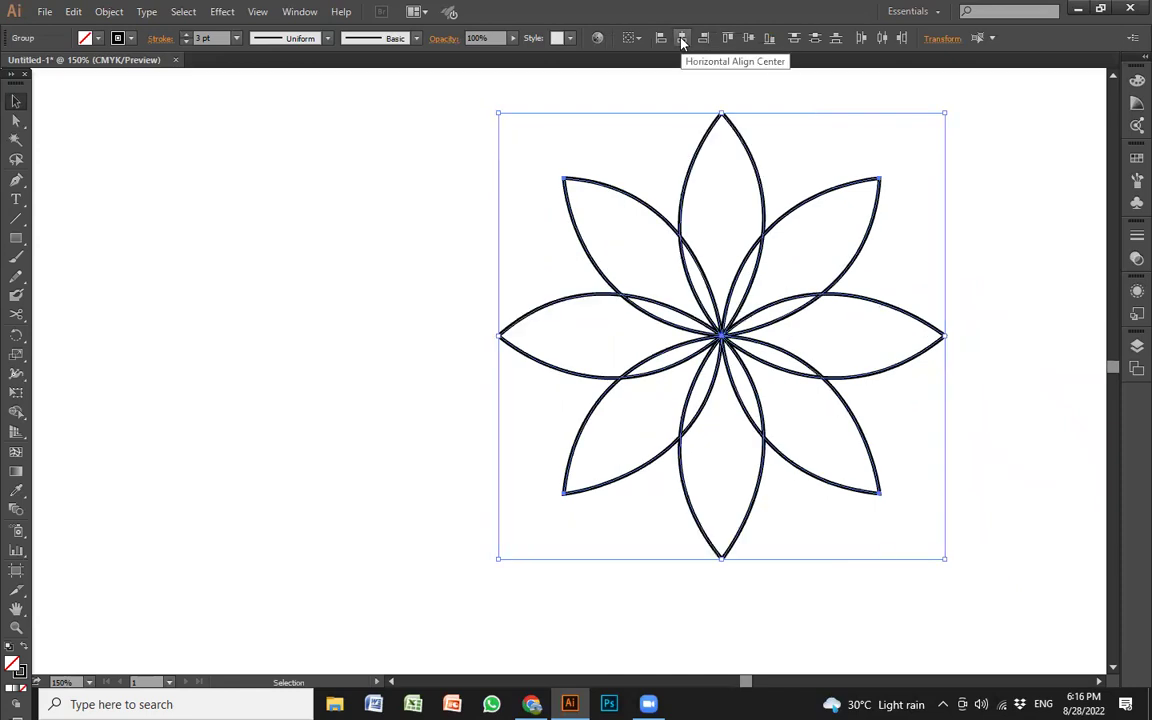
click(365, 314)
drag(360, 221, 972, 506)
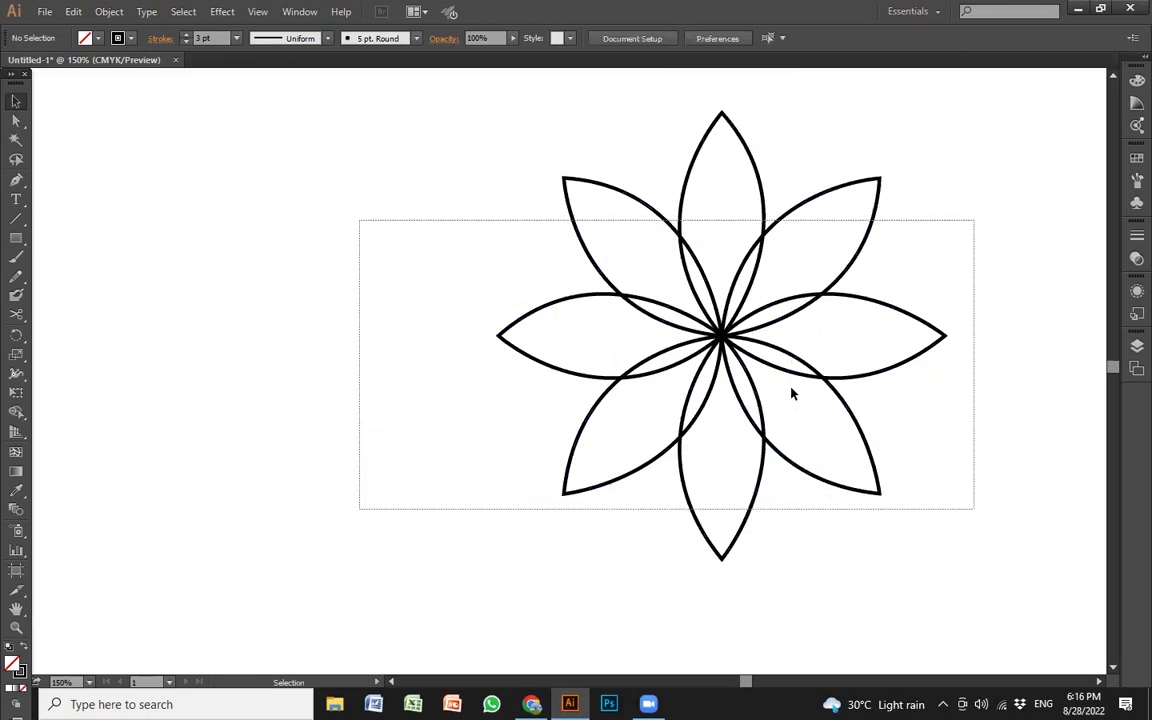
mouse_move(665, 348)
mouse_down()
mouse_move(545, 377)
mouse_move(508, 373)
mouse_up()
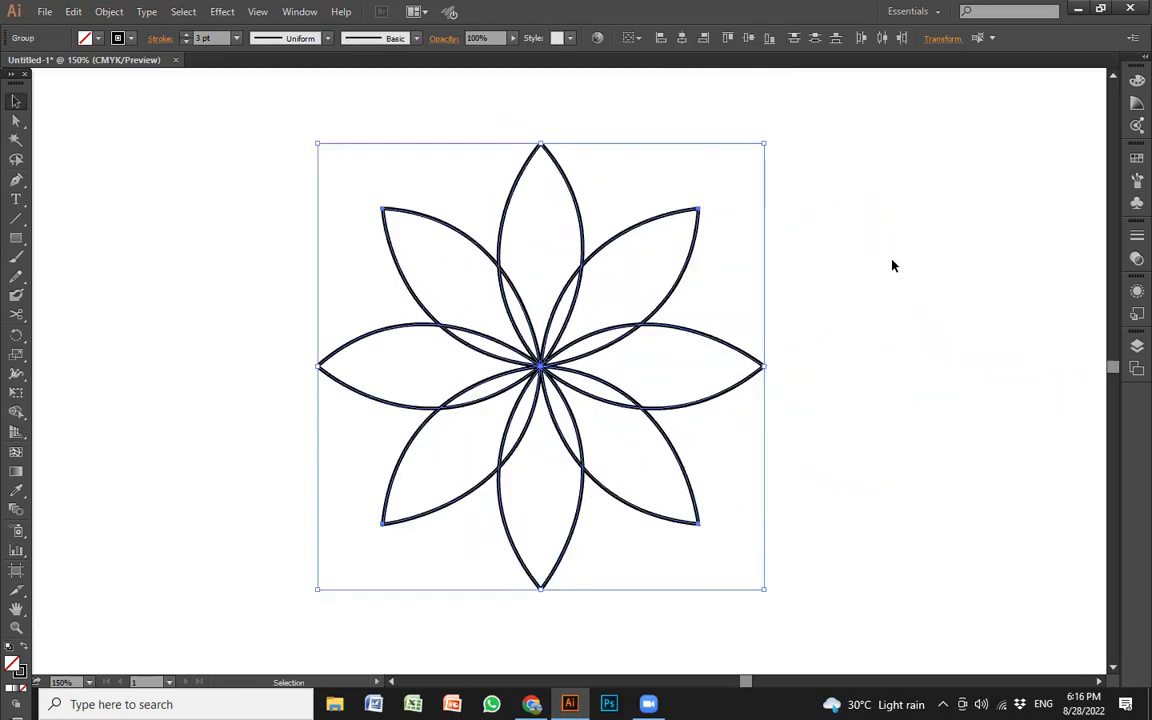
click(892, 262)
drag(241, 238, 773, 551)
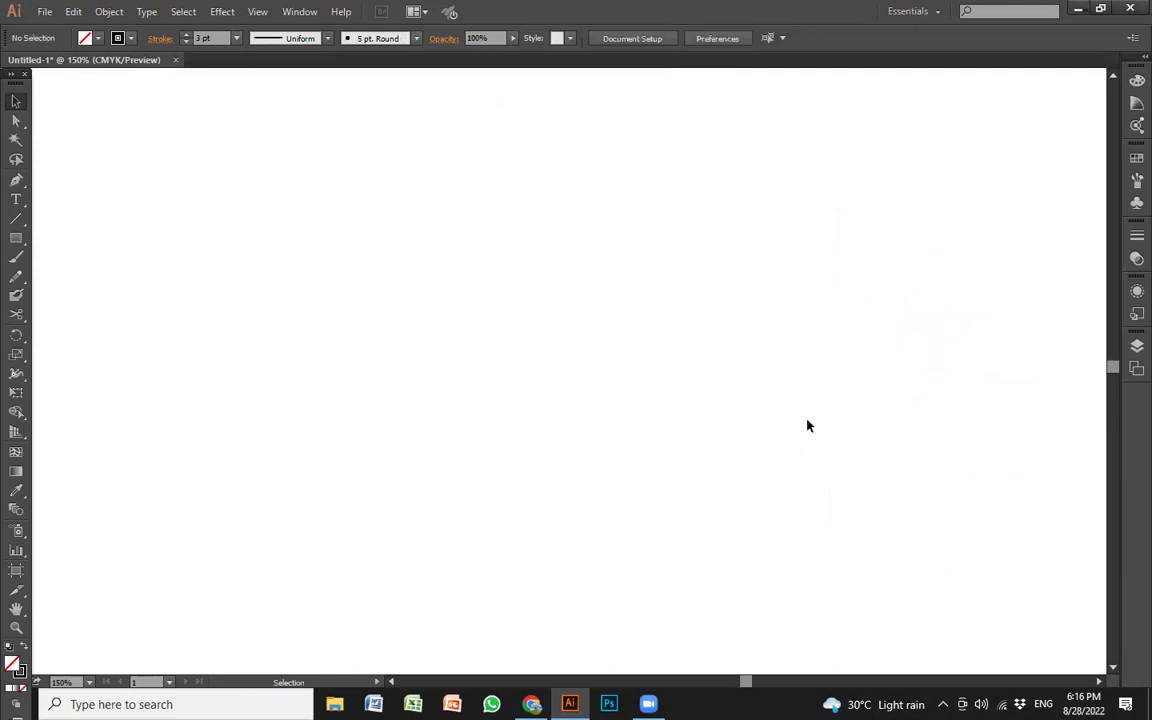
- In Chrome's Google Drive, go from My Drive into Graphic Designing, then into Assignments
click(531, 704)
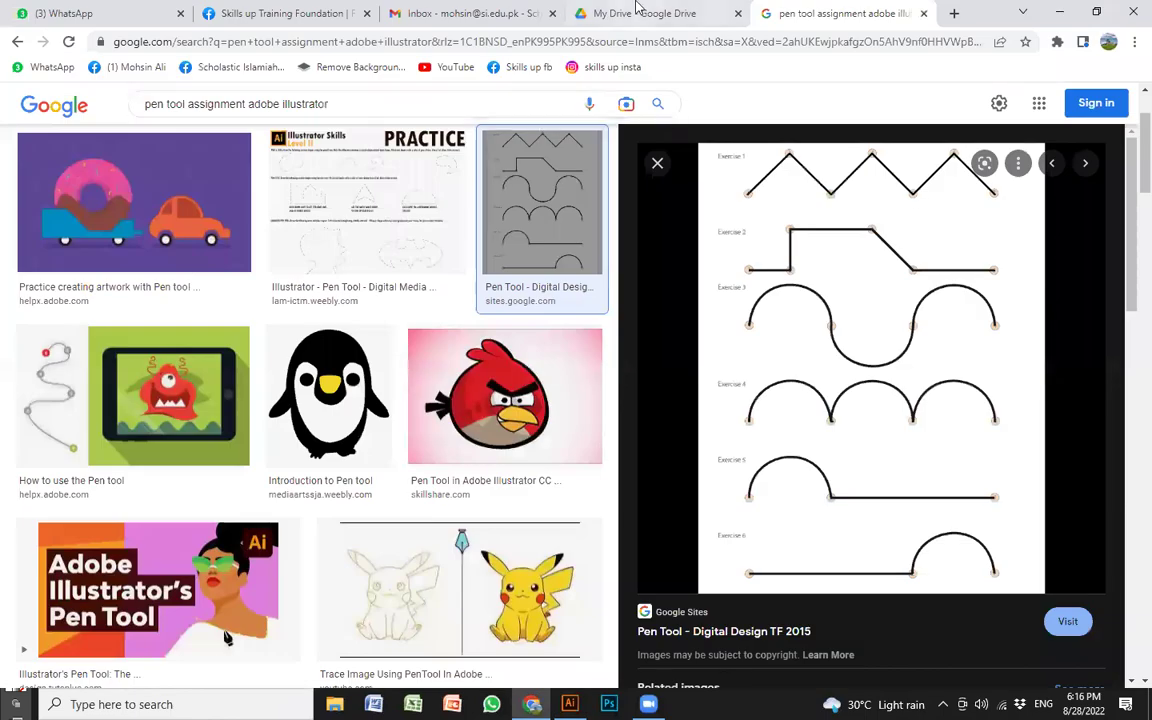
click(640, 13)
double_click(739, 503)
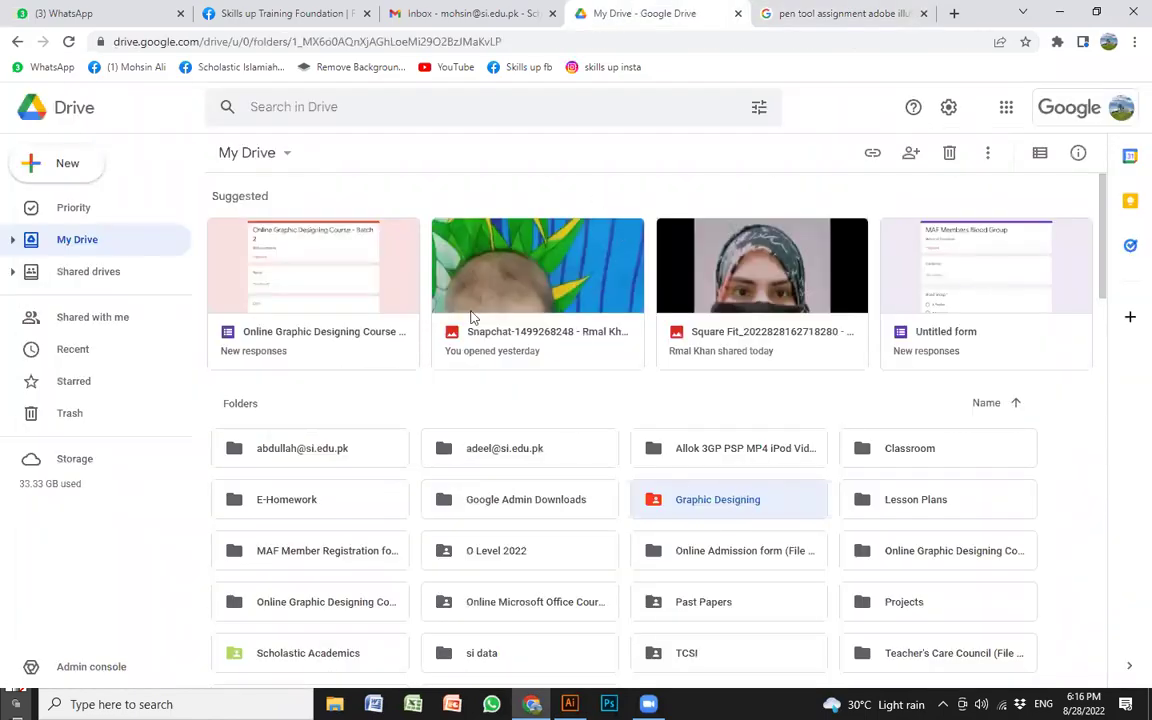
click(830, 14)
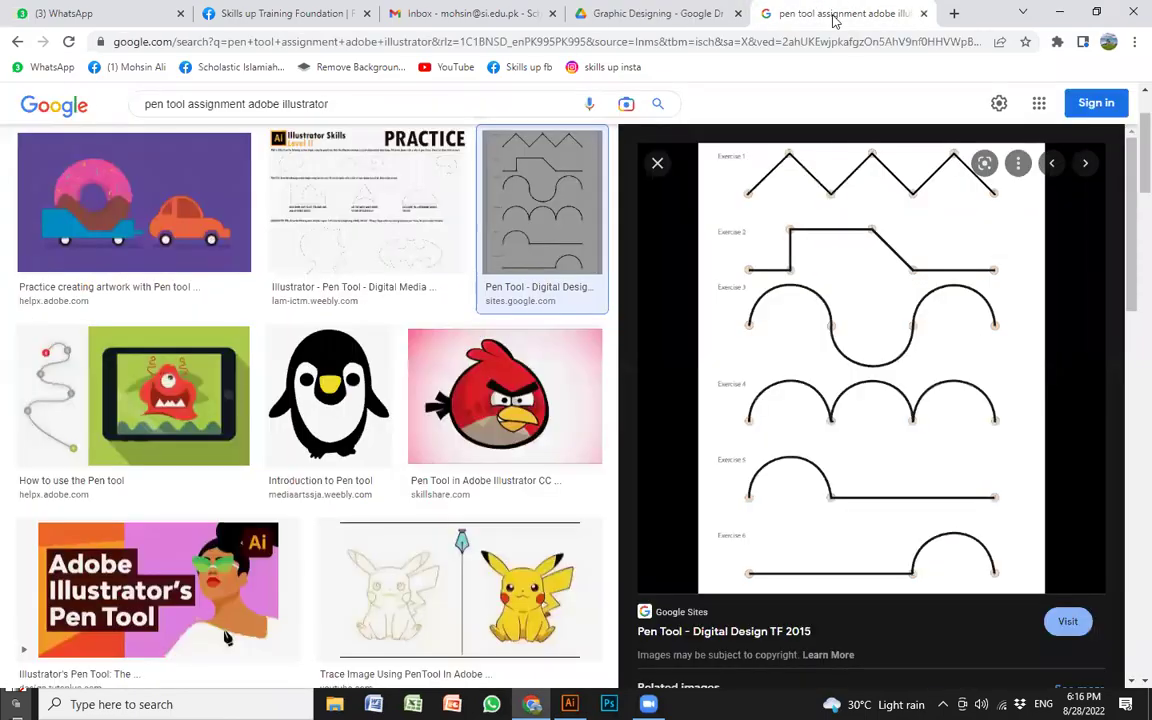
click(652, 12)
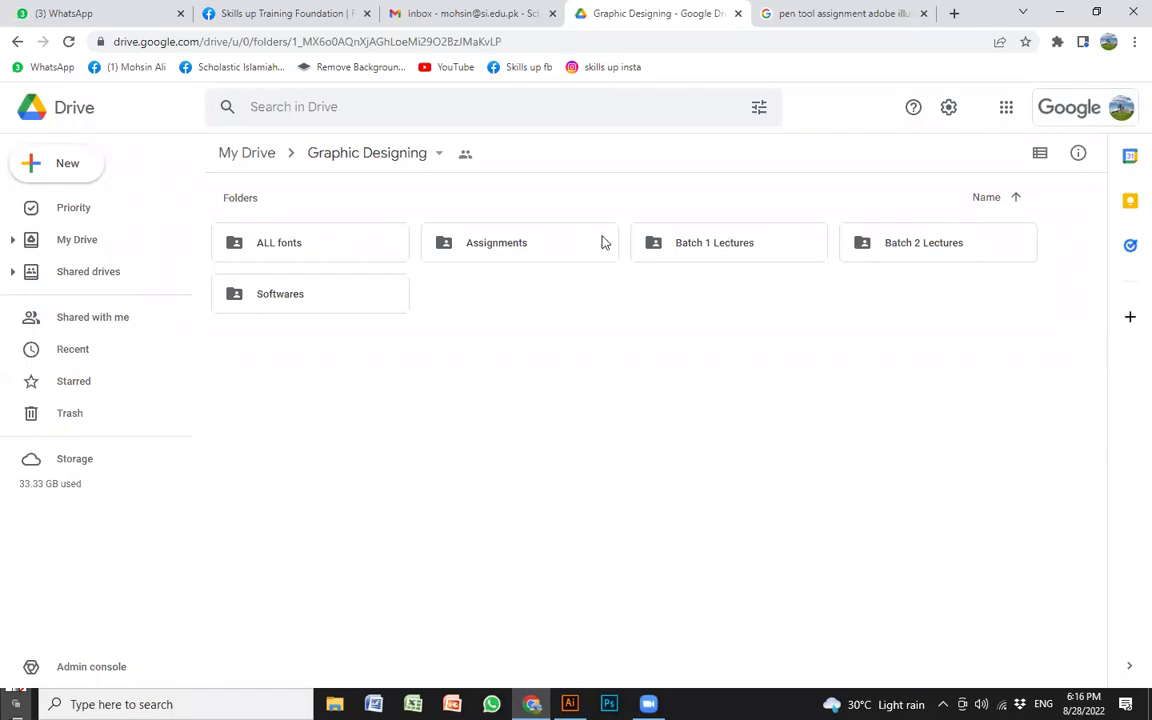
double_click(530, 249)
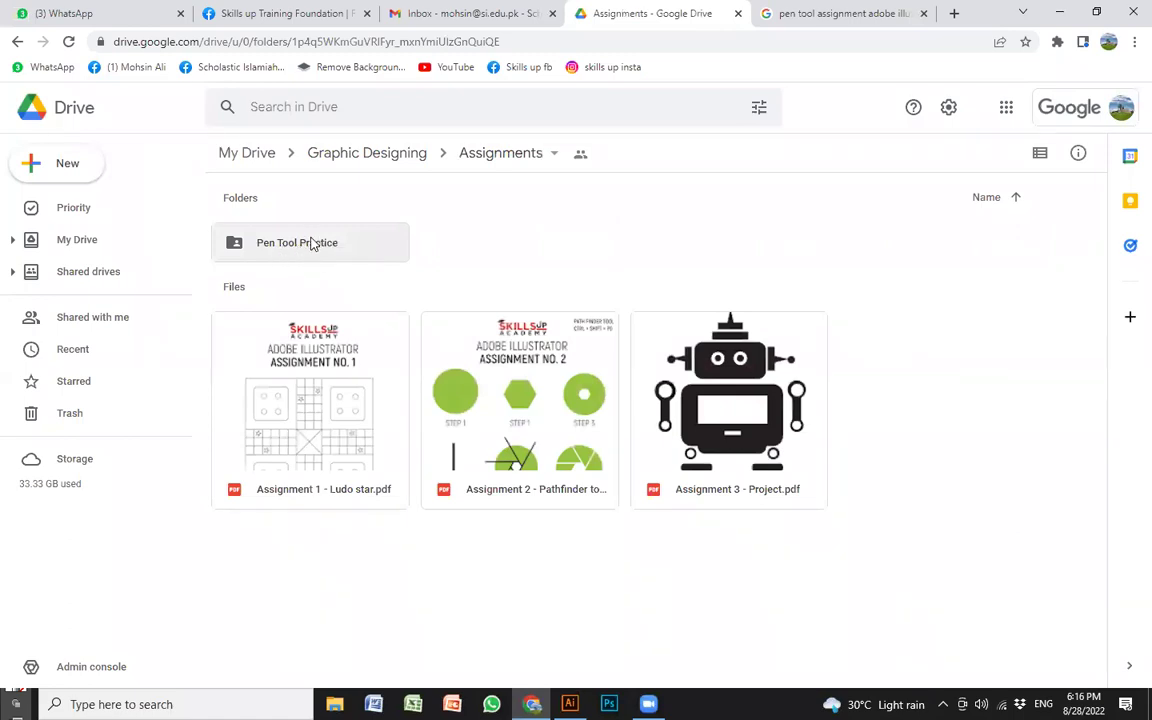
- Open Pen Tool Practice, browse its nine image thumbnails and zoom the page to 90%
double_click(311, 244)
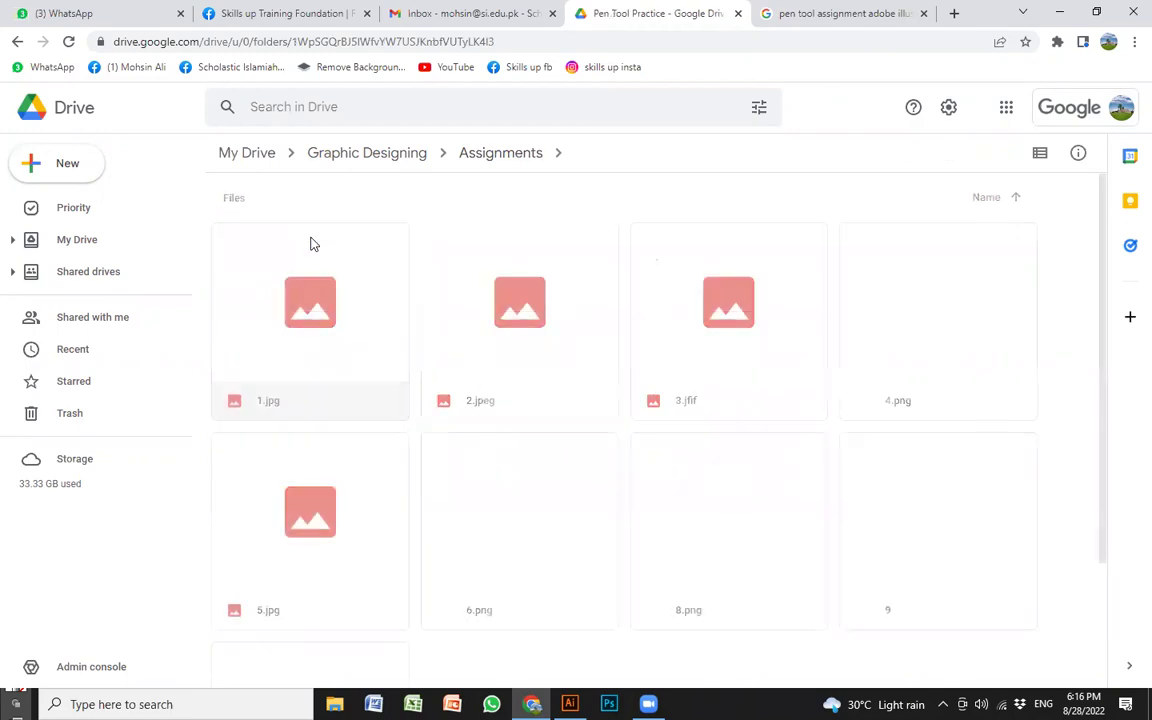
scroll(848, 342, down, 1)
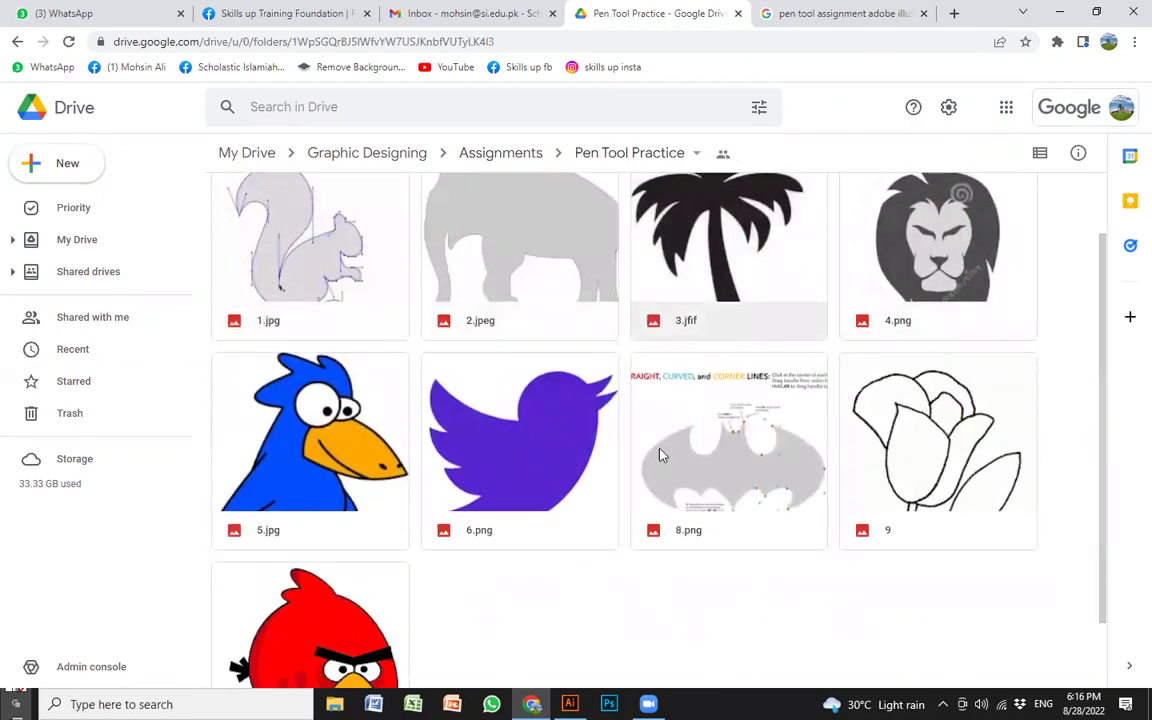
scroll(560, 500, down, 1)
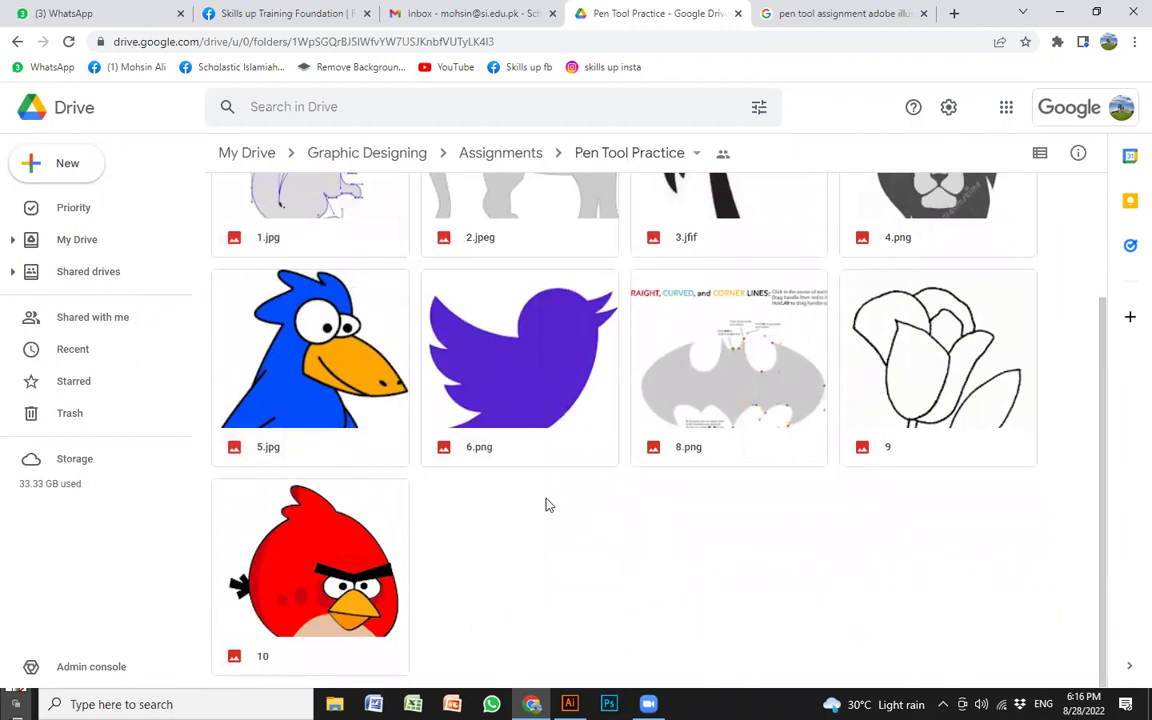
scroll(940, 445, up, 1)
scroll(880, 425, up, 2)
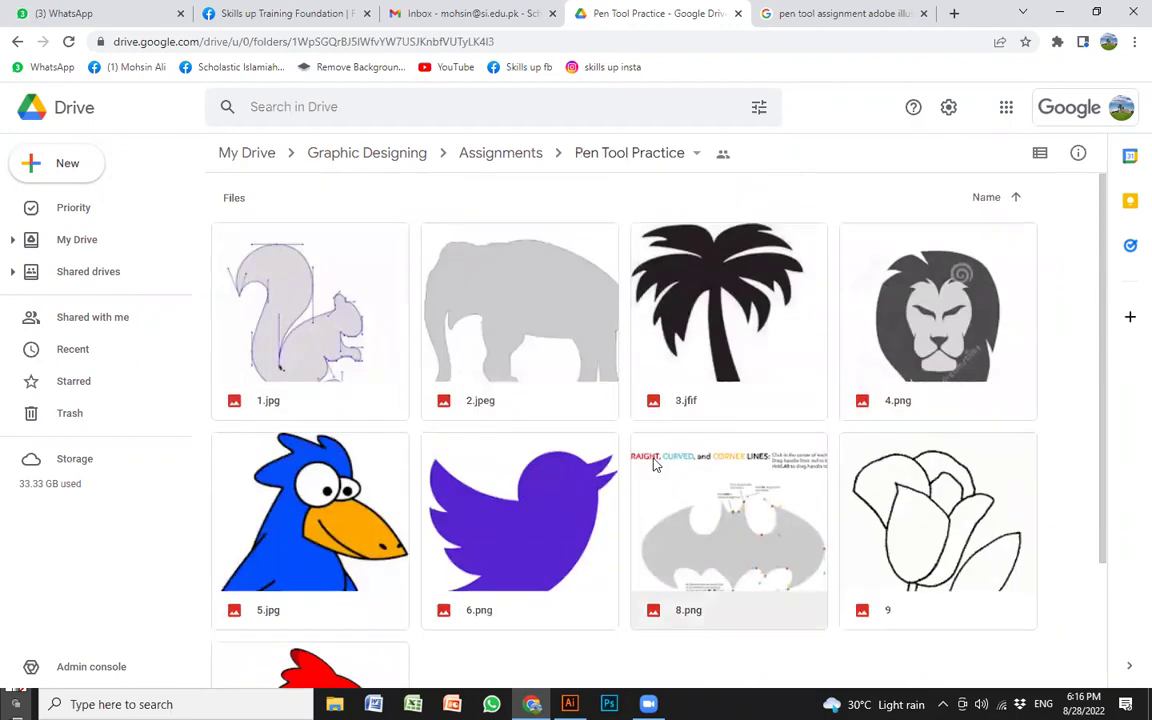
scroll(652, 448, down, 3)
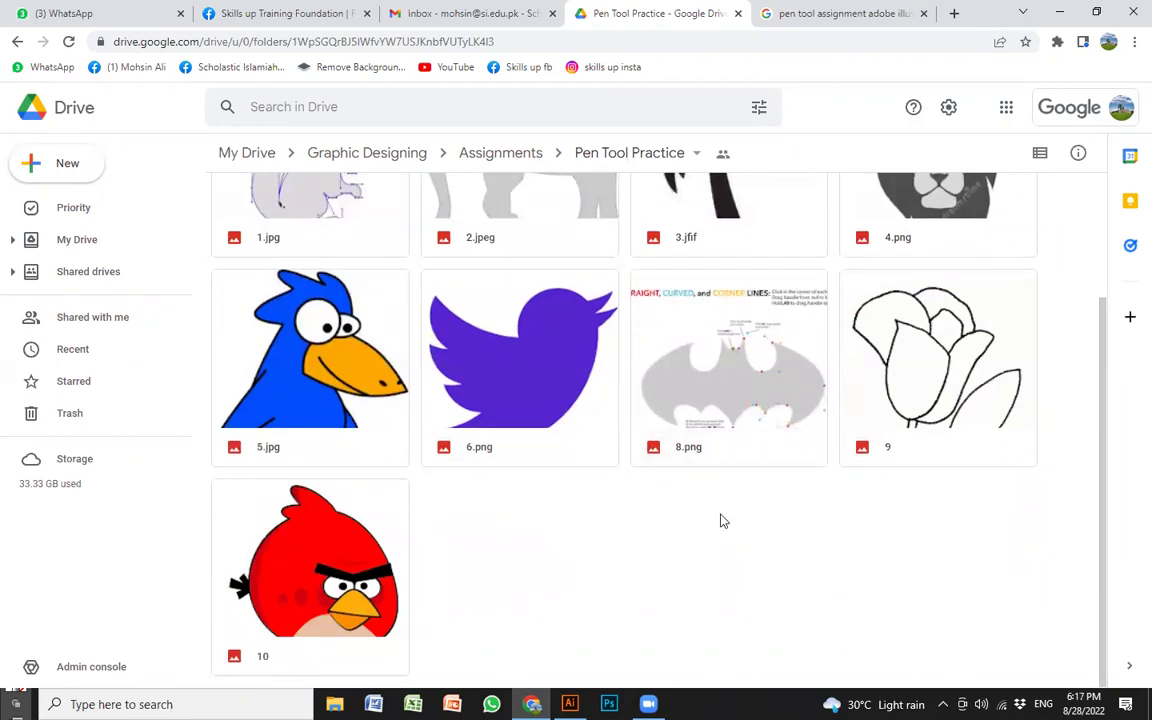
key(ctrl+minus)
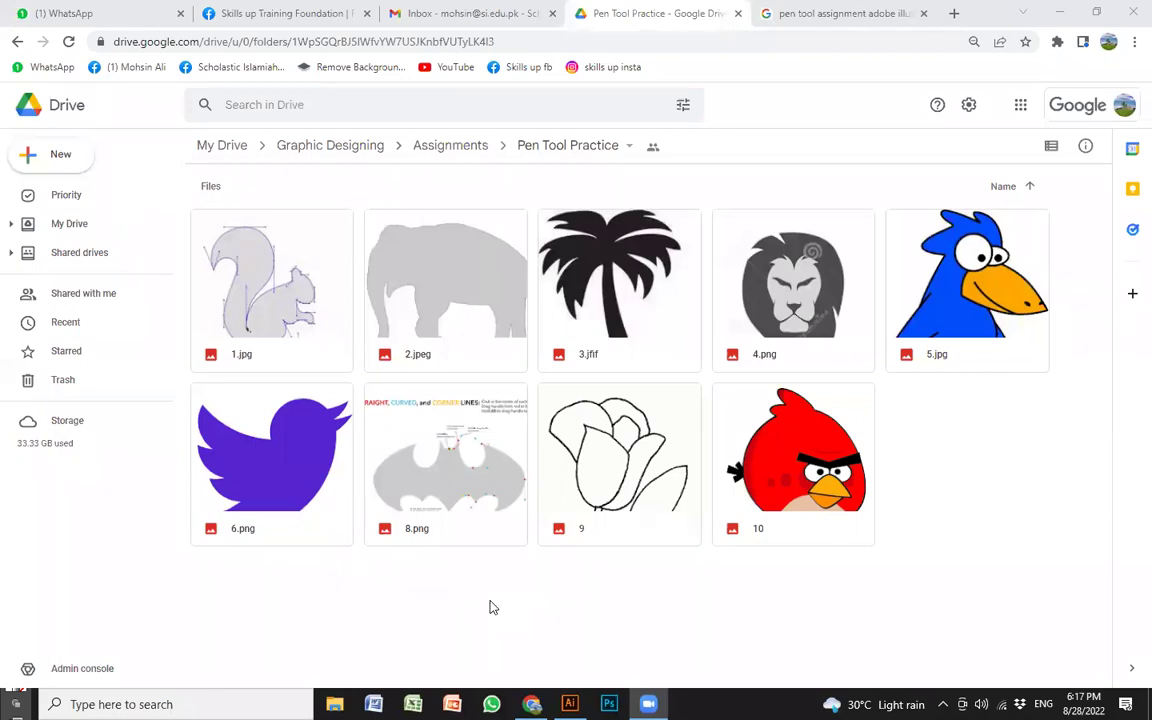
- Download the red bird image 10.png from Drive's viewer and drag it into Illustrator
double_click(792, 442)
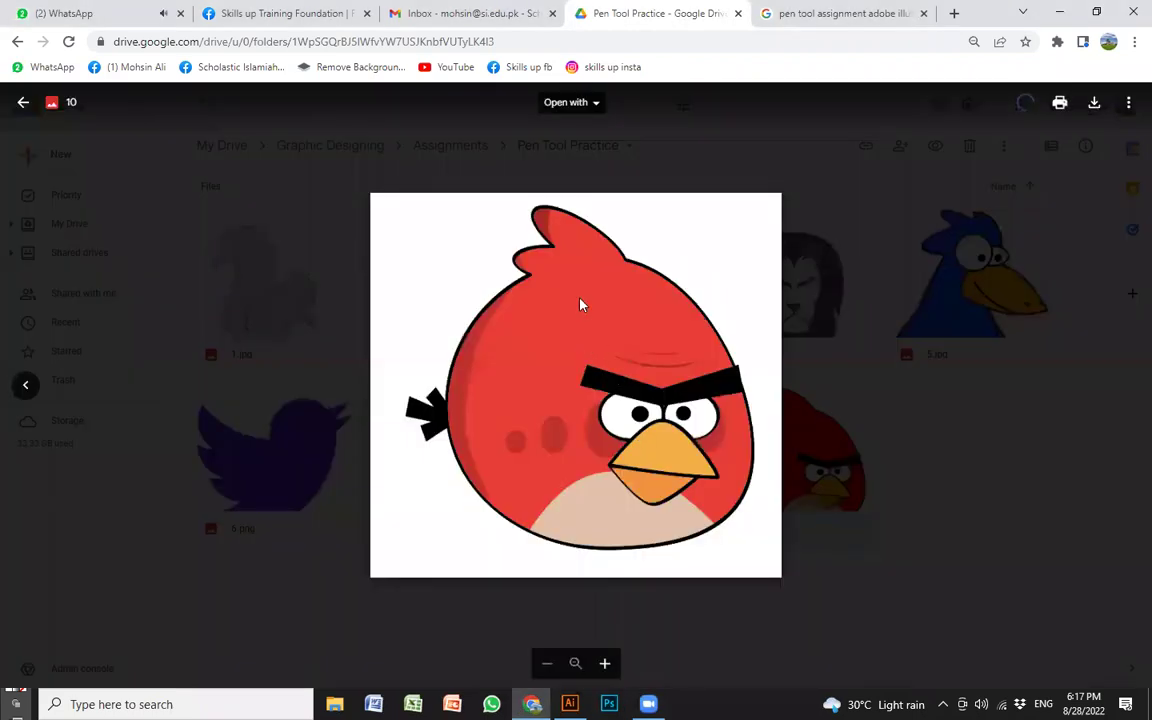
click(1096, 104)
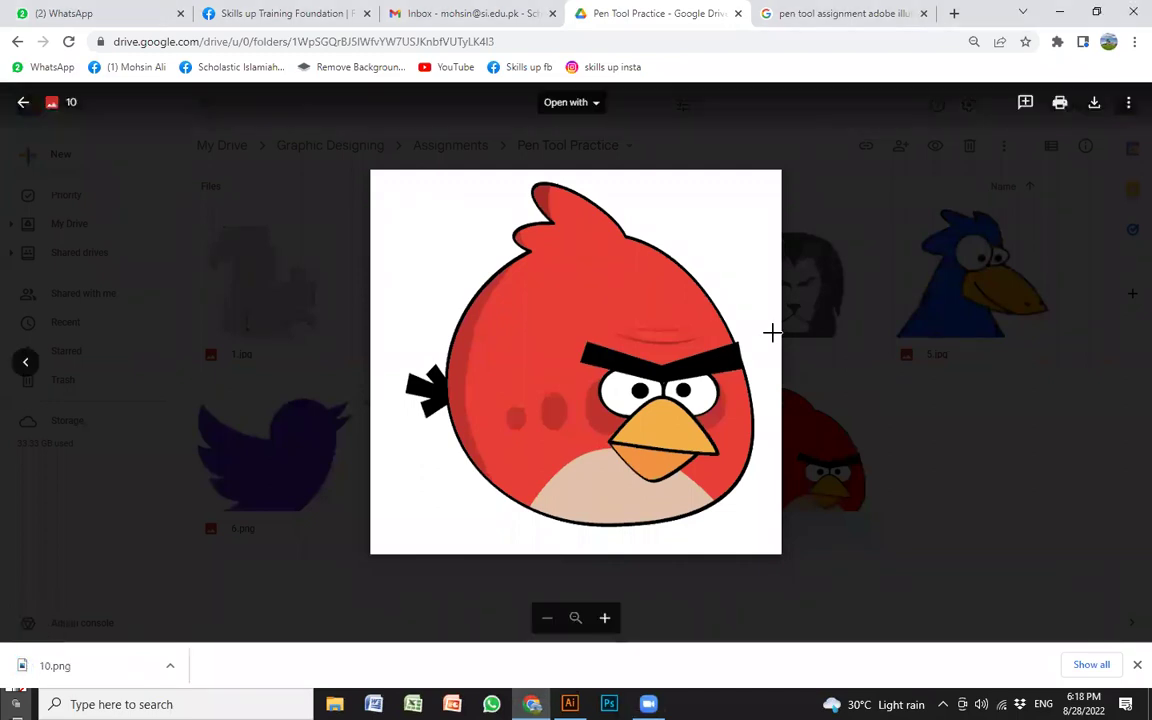
click(914, 345)
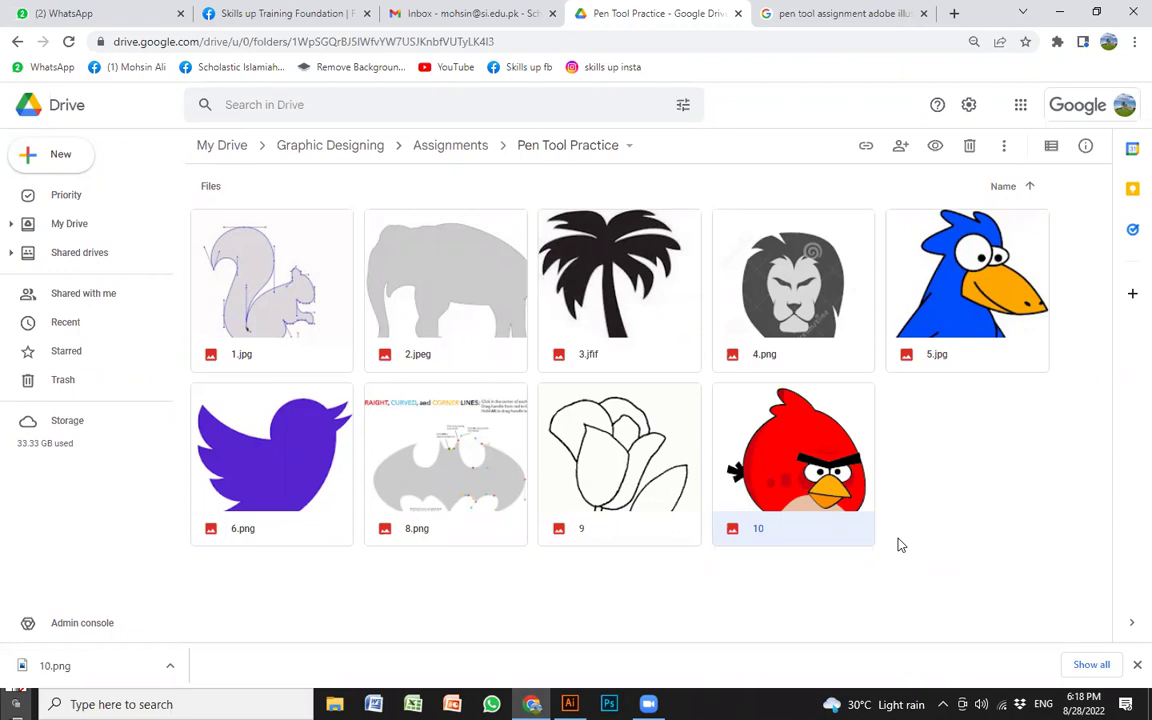
mouse_move(60, 665)
mouse_down()
mouse_move(142, 663)
mouse_move(548, 404)
mouse_up()
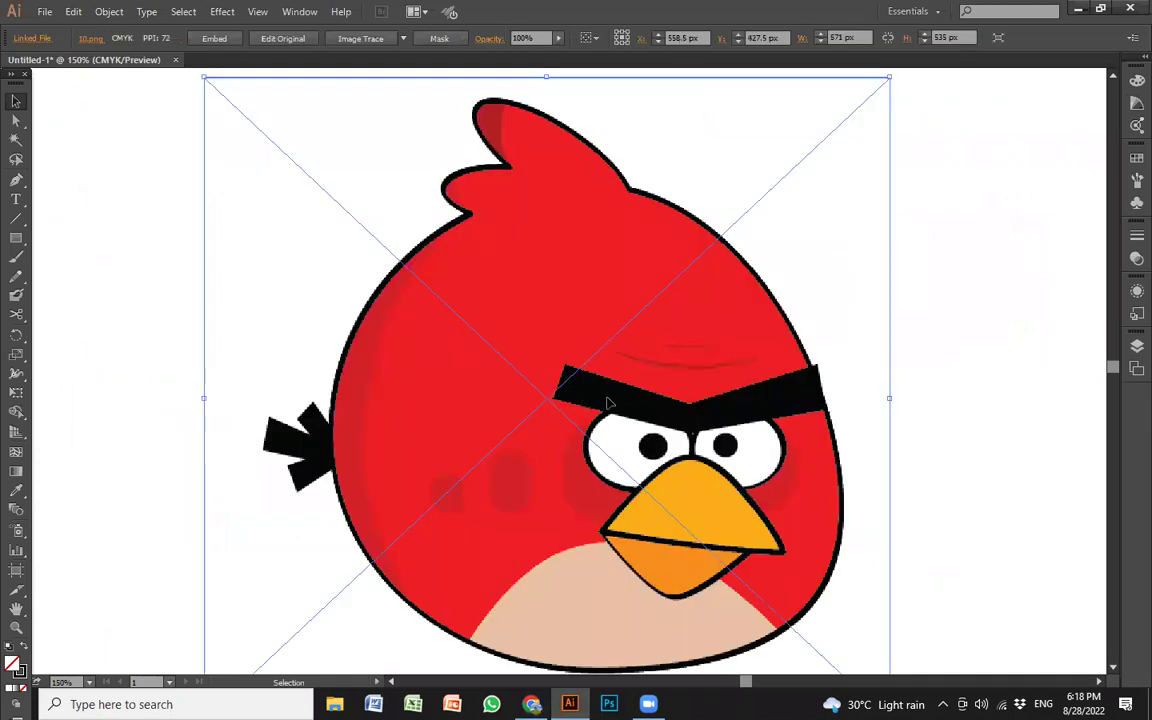
- Scale the placed 10.png bird down and move it toward the artboard's lower left
drag(563, 316, 535, 357)
drag(859, 117, 695, 272)
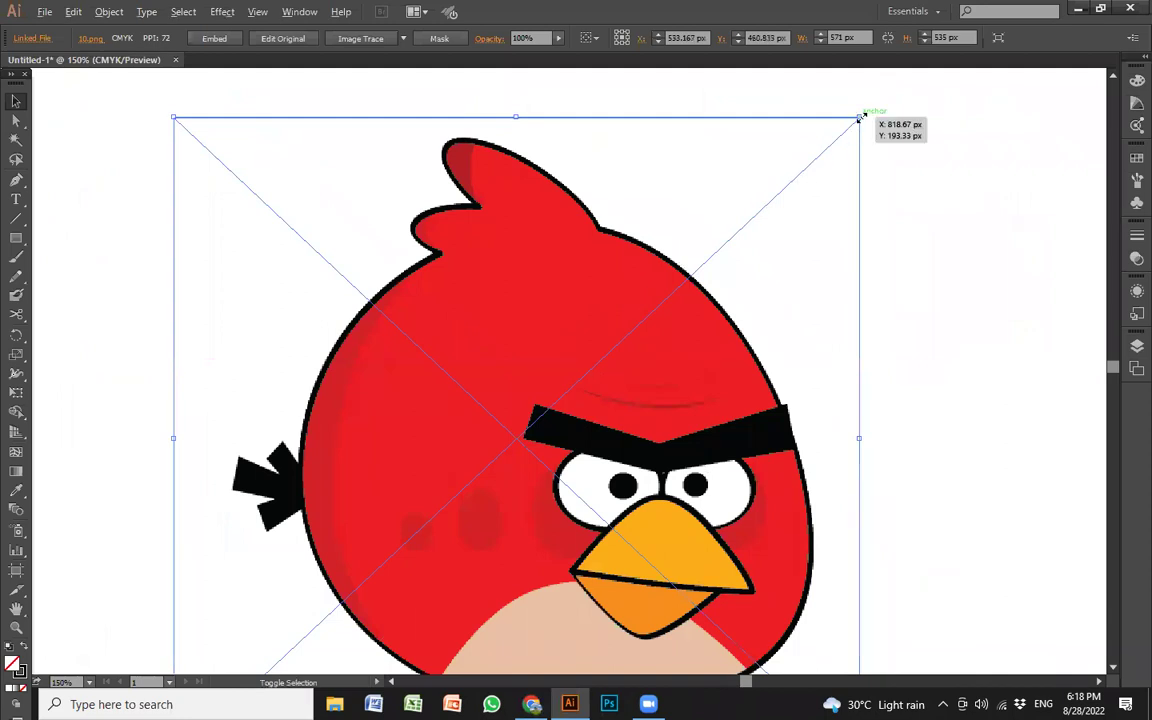
drag(467, 439, 277, 496)
click(784, 348)
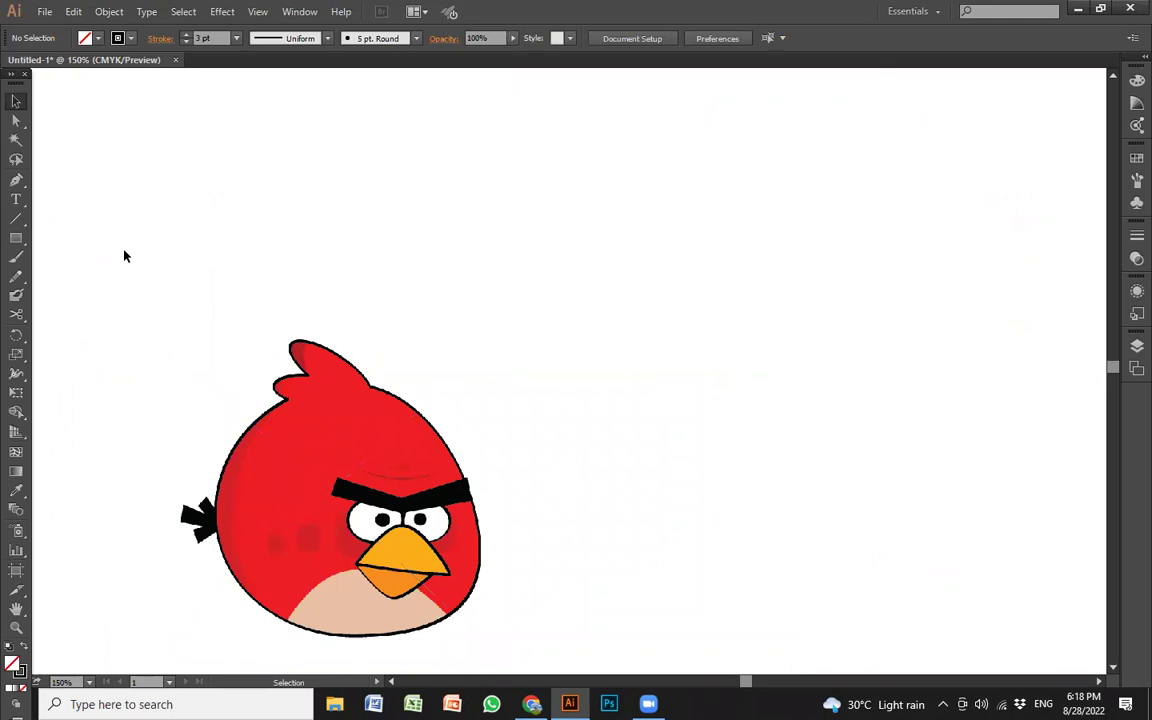
click(16, 221)
mouse_move(668, 185)
mouse_down()
mouse_move(642, 433)
mouse_move(637, 424)
mouse_up()
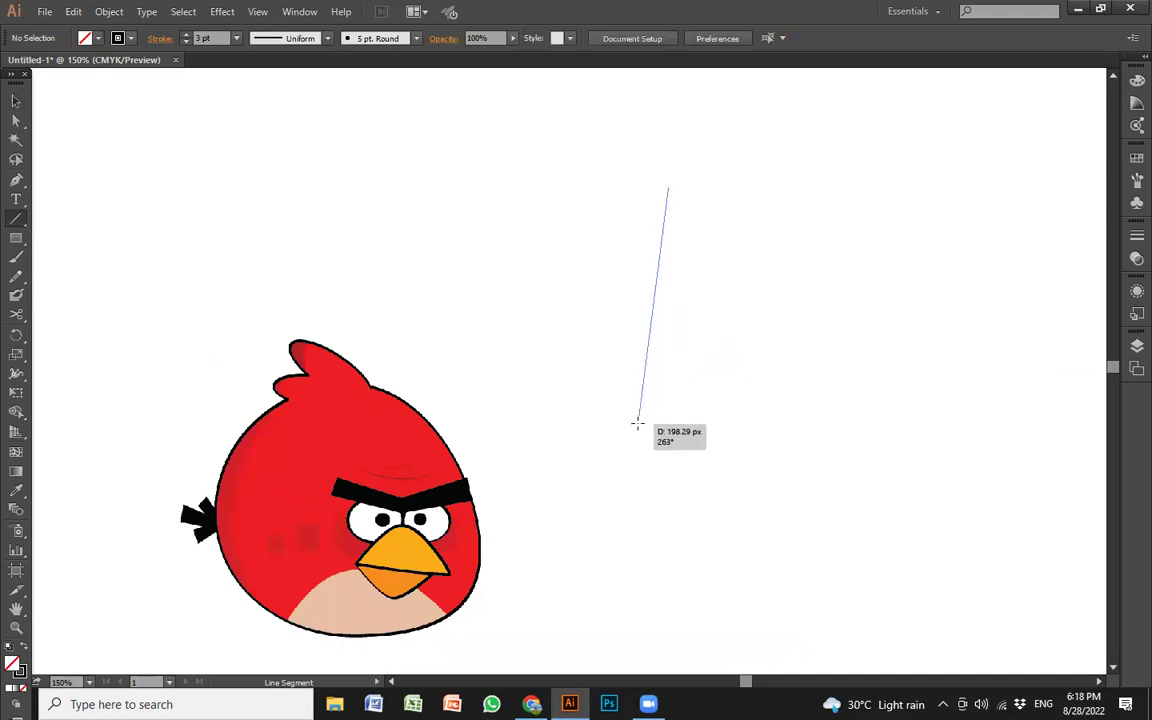
drag(637, 424, 633, 422)
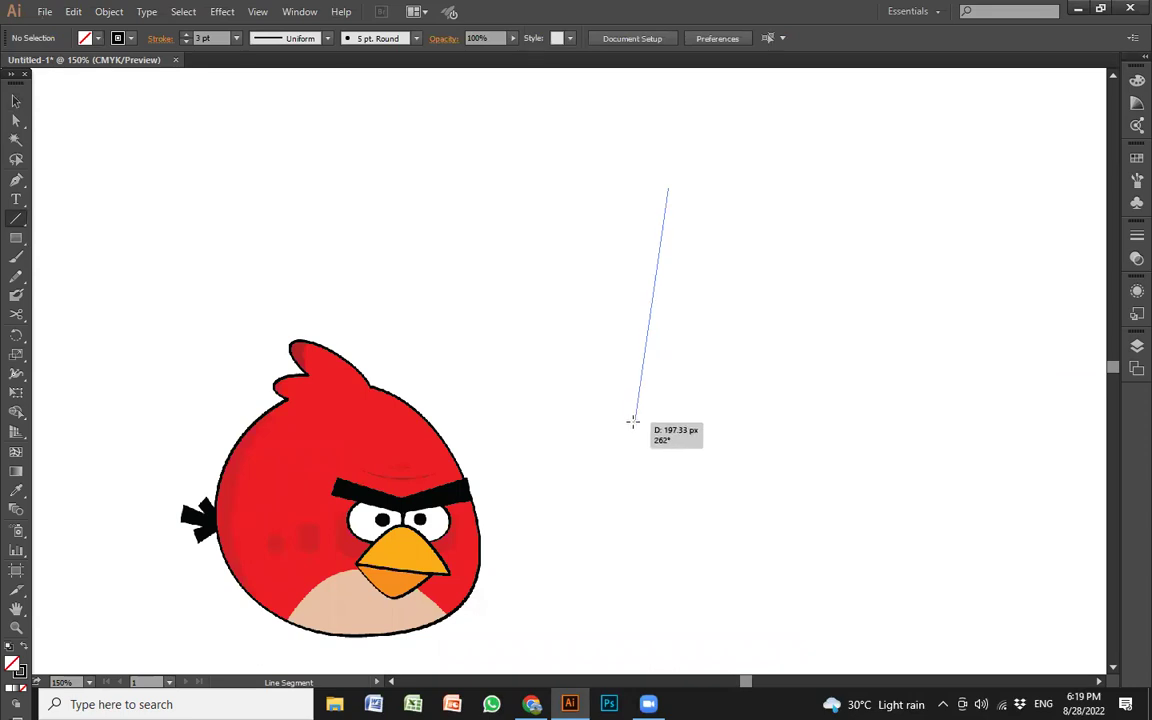
mouse_move(633, 422)
mouse_down()
mouse_move(684, 419)
mouse_move(836, 342)
mouse_move(830, 252)
mouse_move(694, 414)
mouse_move(620, 442)
mouse_move(607, 424)
mouse_move(609, 414)
mouse_move(703, 427)
mouse_up()
key(shift)
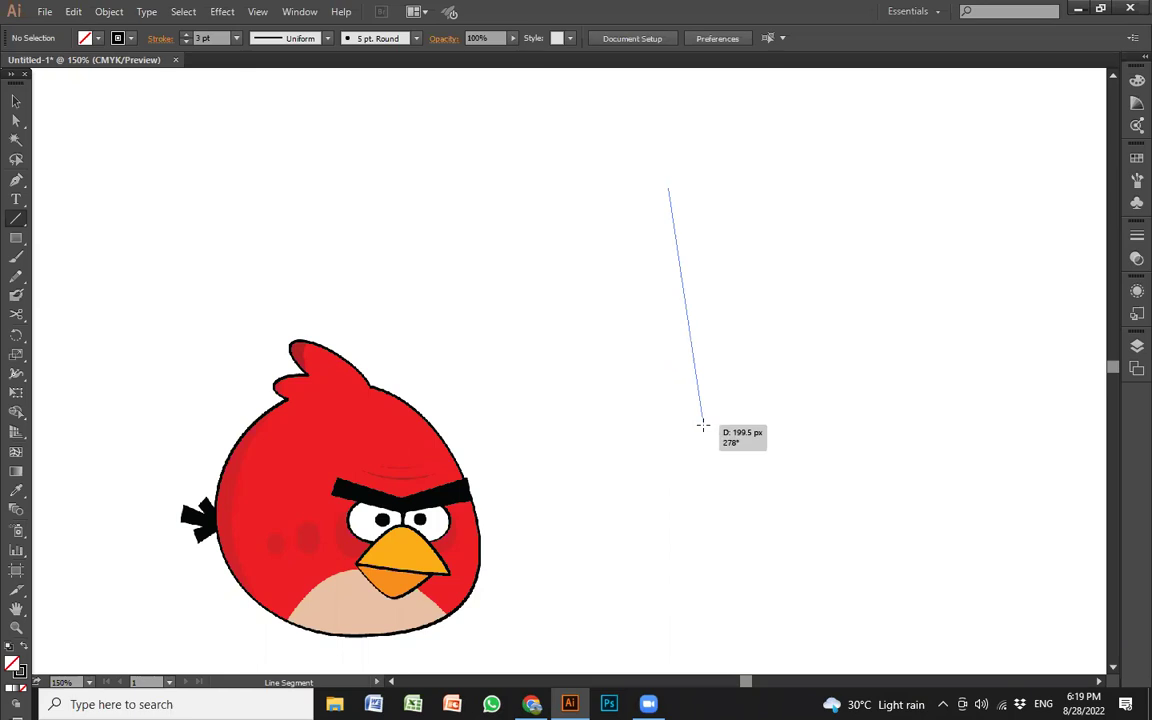
key(shift)
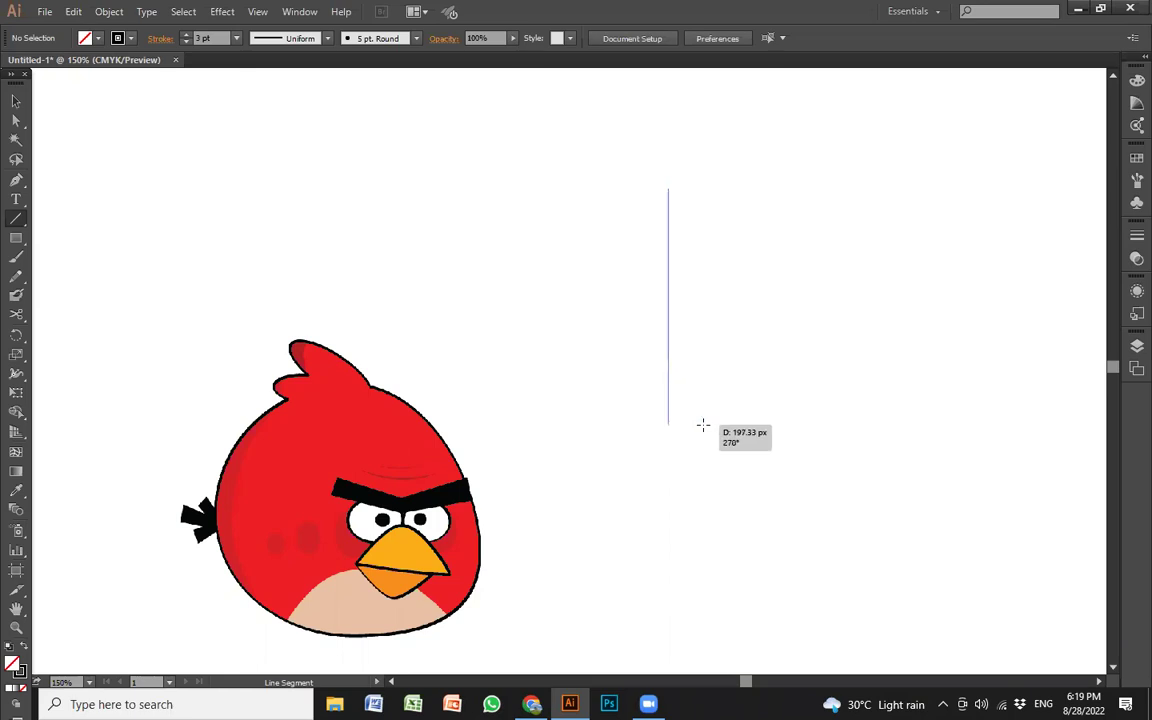
mouse_move(703, 425)
mouse_down()
mouse_move(569, 255)
mouse_move(751, 410)
mouse_move(769, 404)
mouse_up()
key(v)
click(743, 373)
drag(743, 373, 656, 200)
key(Delete)
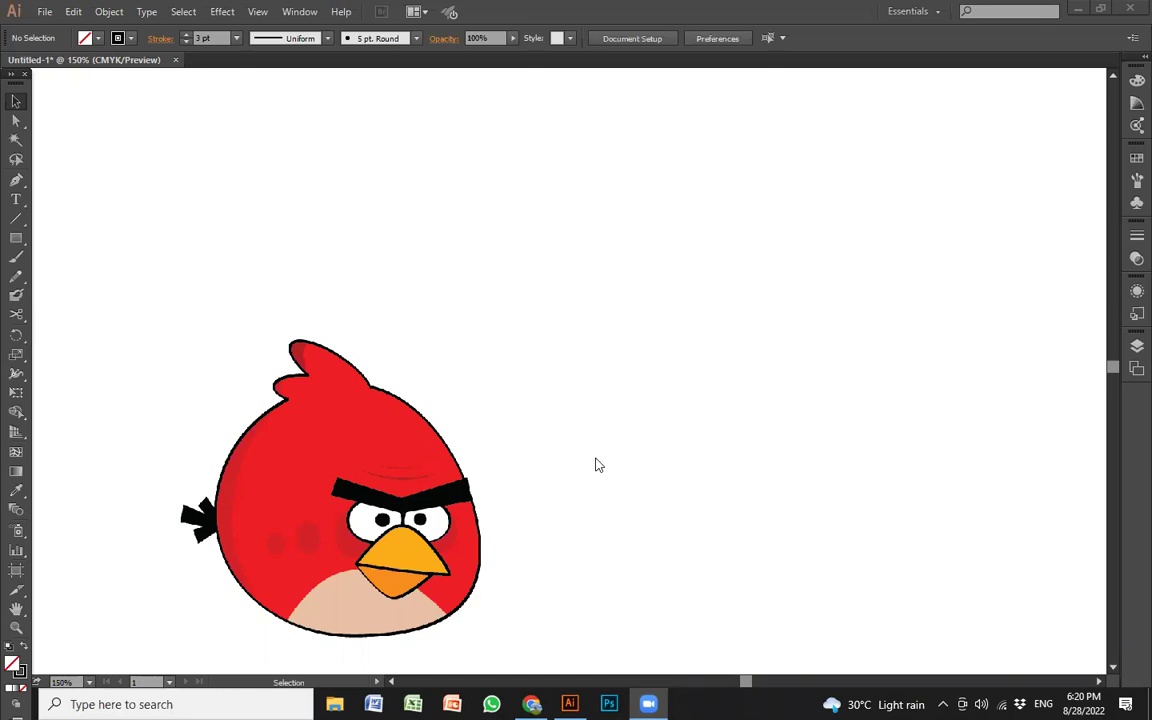
- Move the bird picture toward the artboard centre and scale it up
drag(345, 532, 488, 396)
key(z)
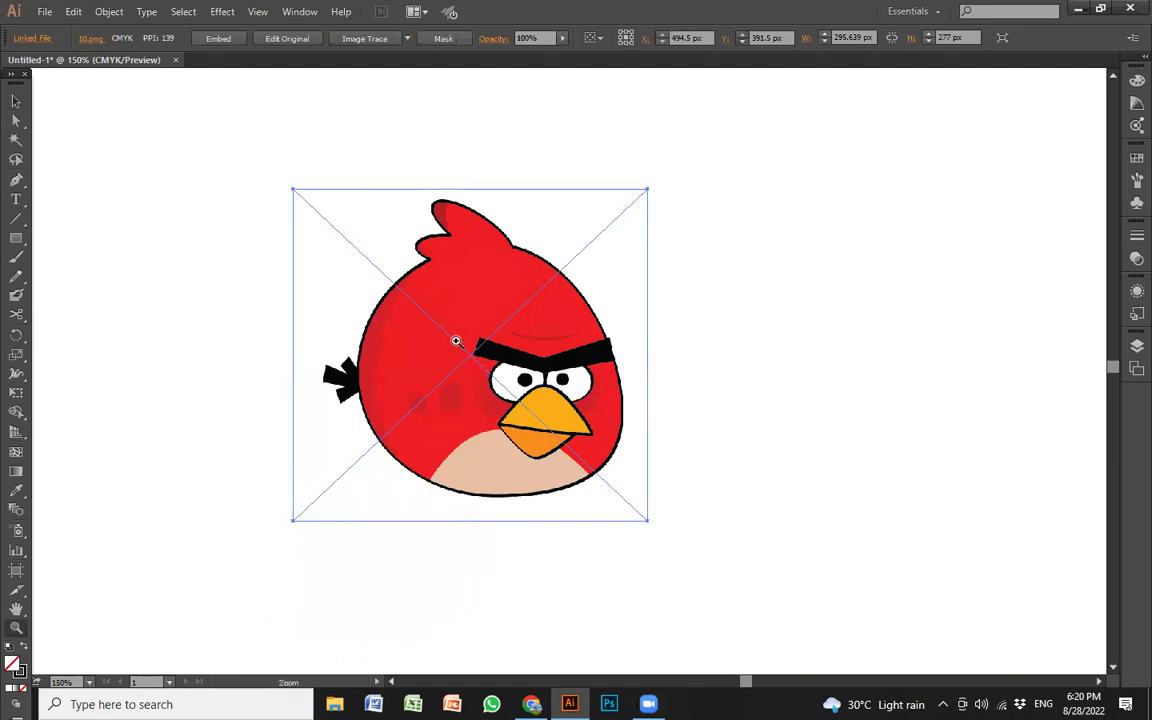
key(v)
drag(648, 188, 777, 93)
drag(517, 345, 622, 355)
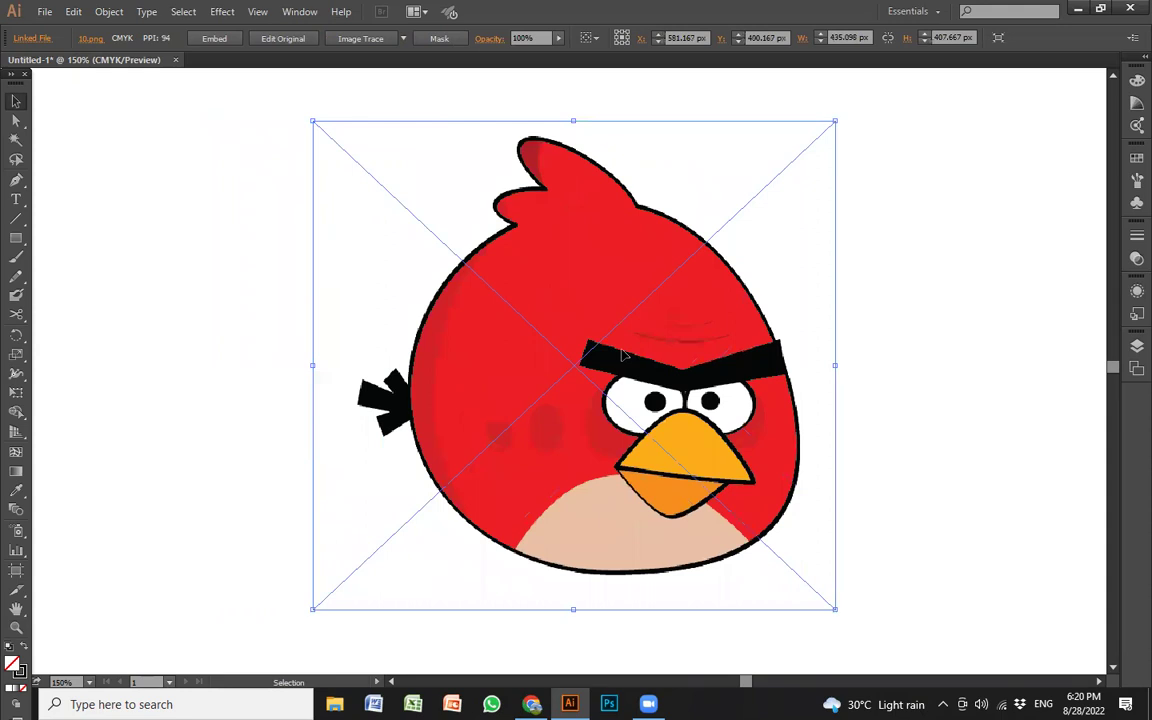
- Fade the bird picture to 15% opacity, deselect it and zoom into the face
click(558, 42)
drag(548, 57, 500, 59)
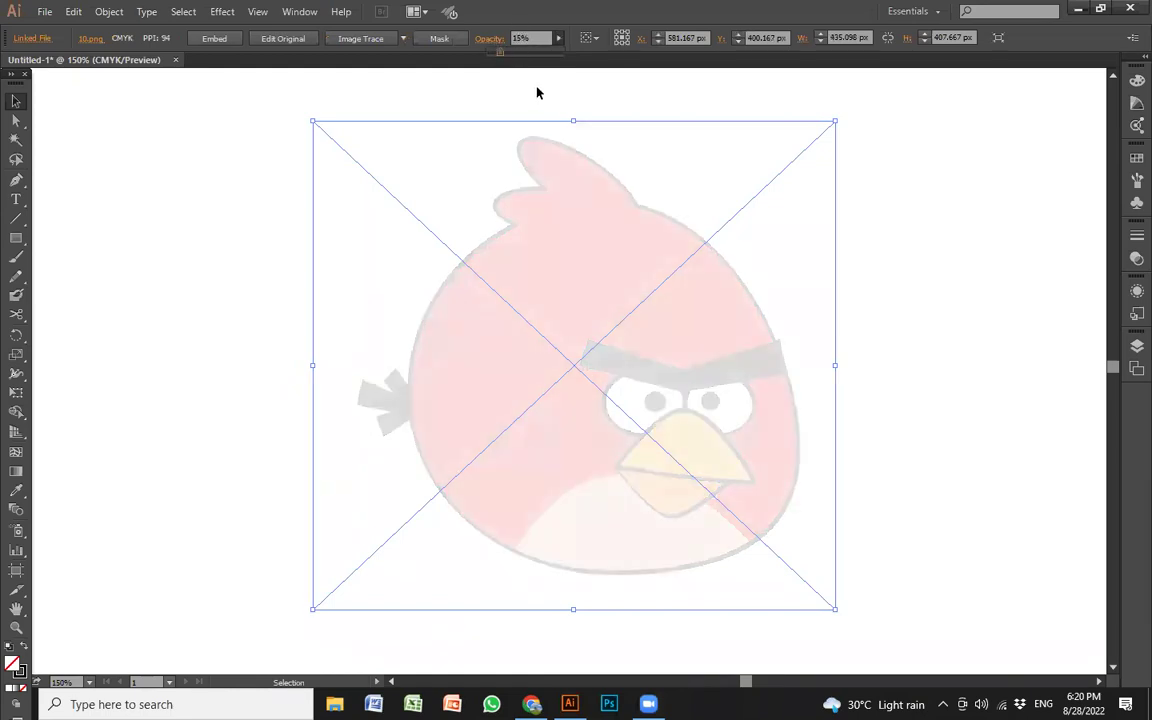
click(556, 40)
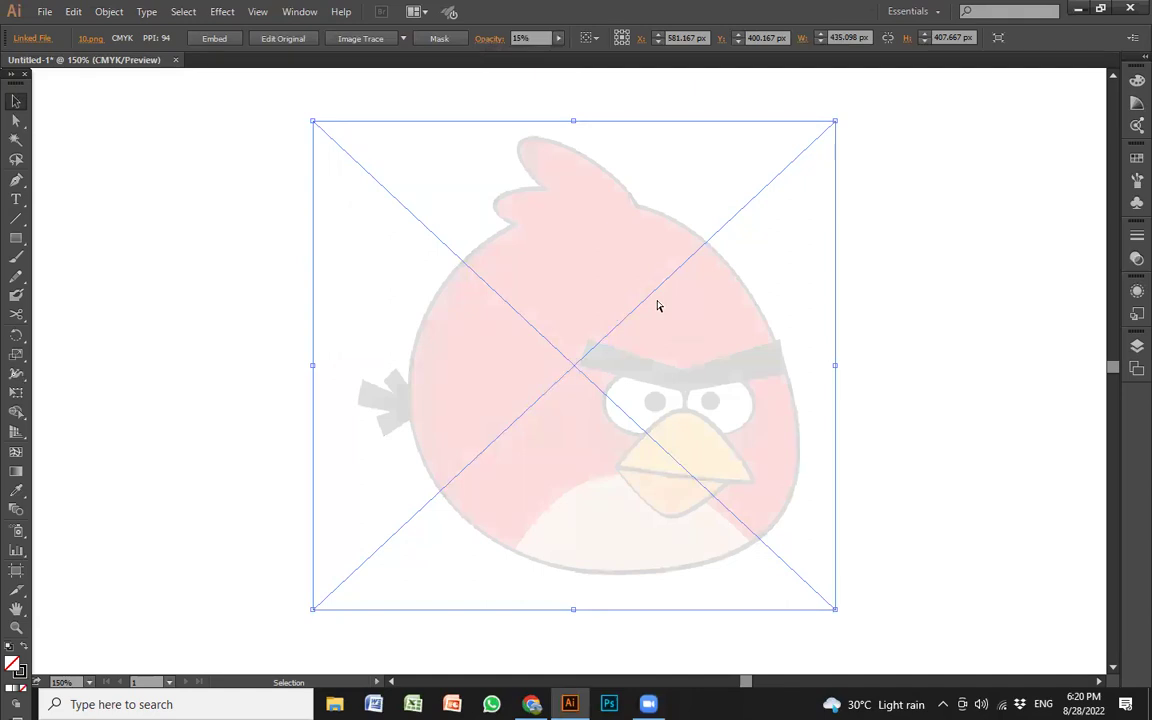
key(ctrl+shift+a)
key(z)
mouse_move(384, 117)
mouse_down()
mouse_move(806, 417)
mouse_move(876, 494)
mouse_up()
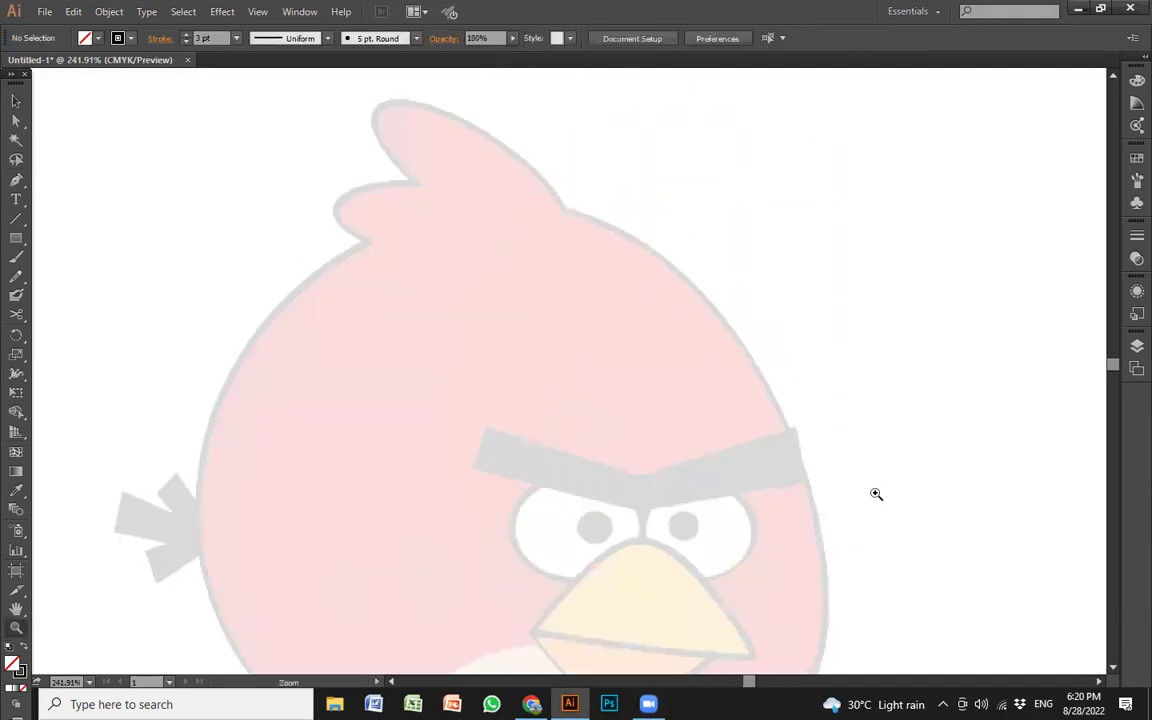
- Zoom in on the brow and trace the eyebrow as a closed six-anchor Pen outline
click(687, 476)
click(669, 465)
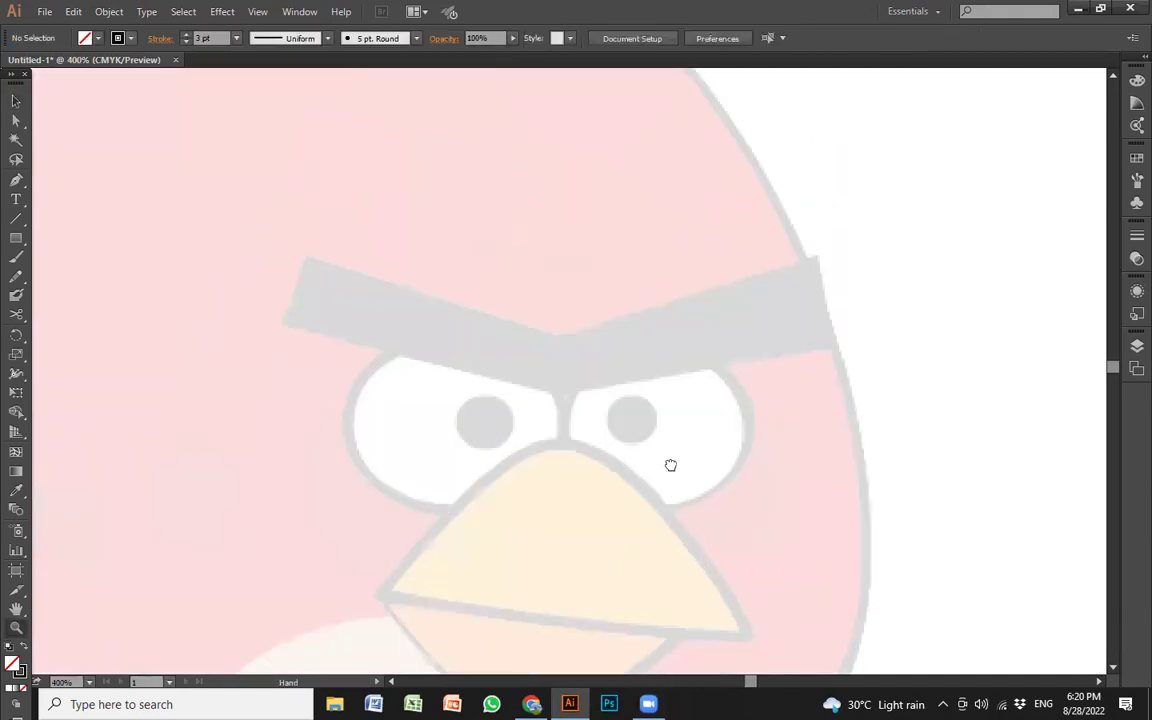
click(550, 355)
drag(543, 360, 559, 396)
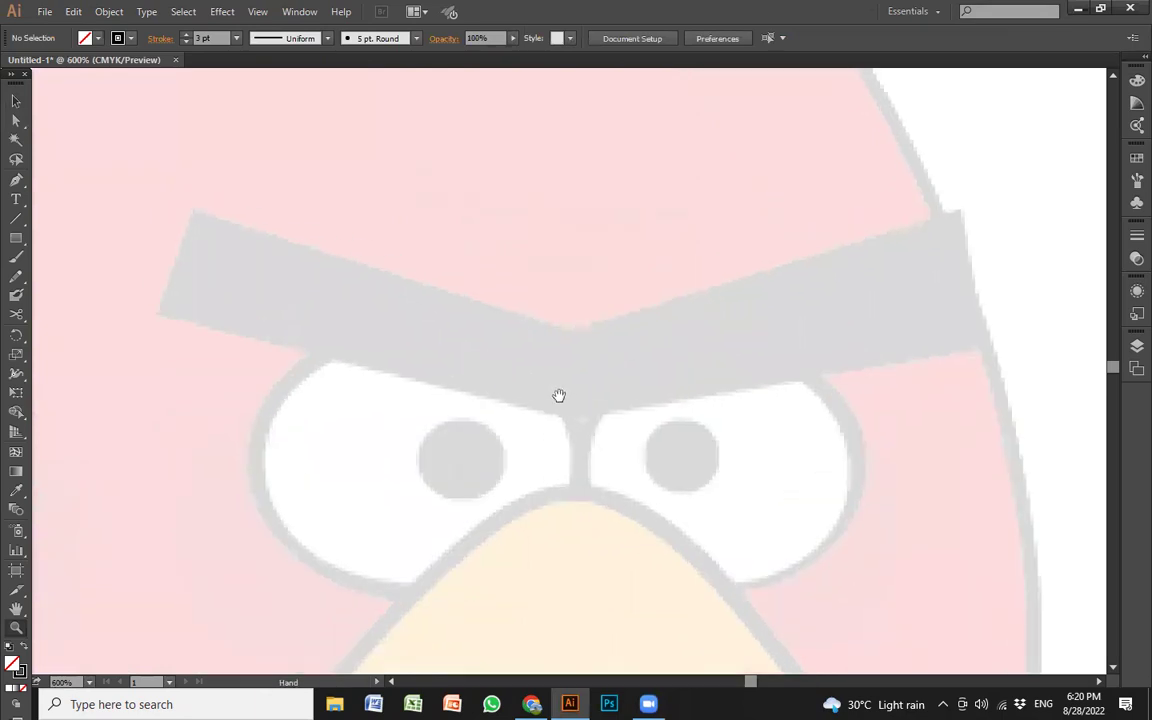
key(p)
click(195, 210)
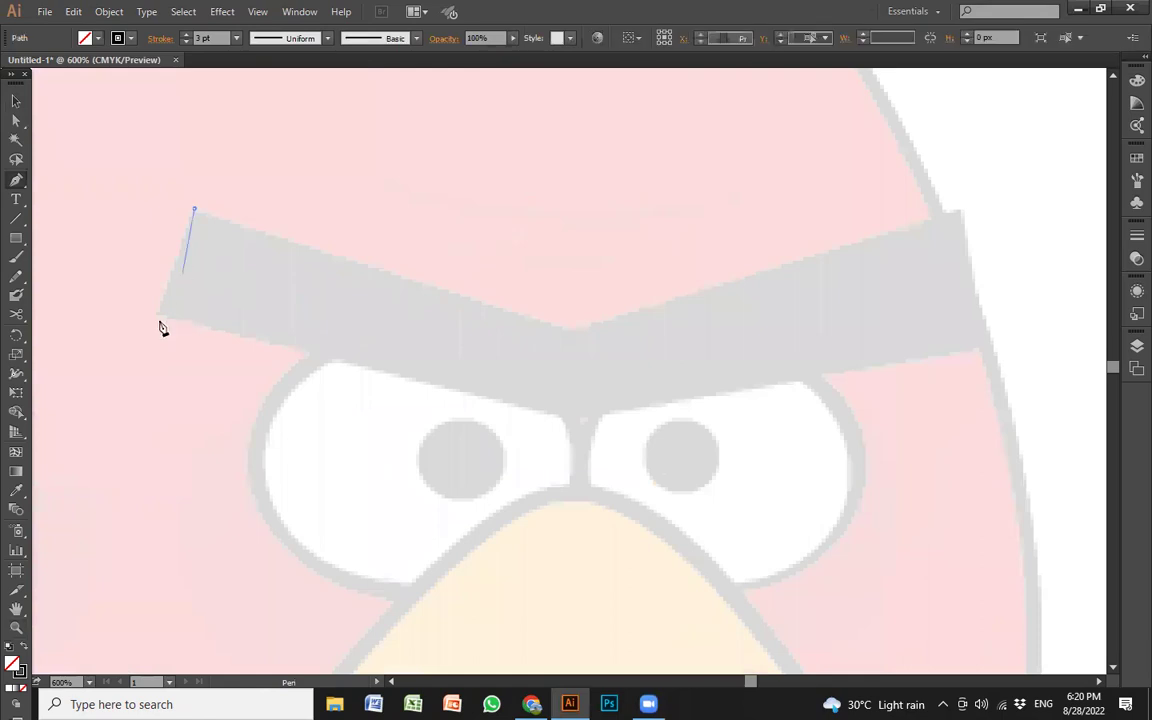
click(157, 313)
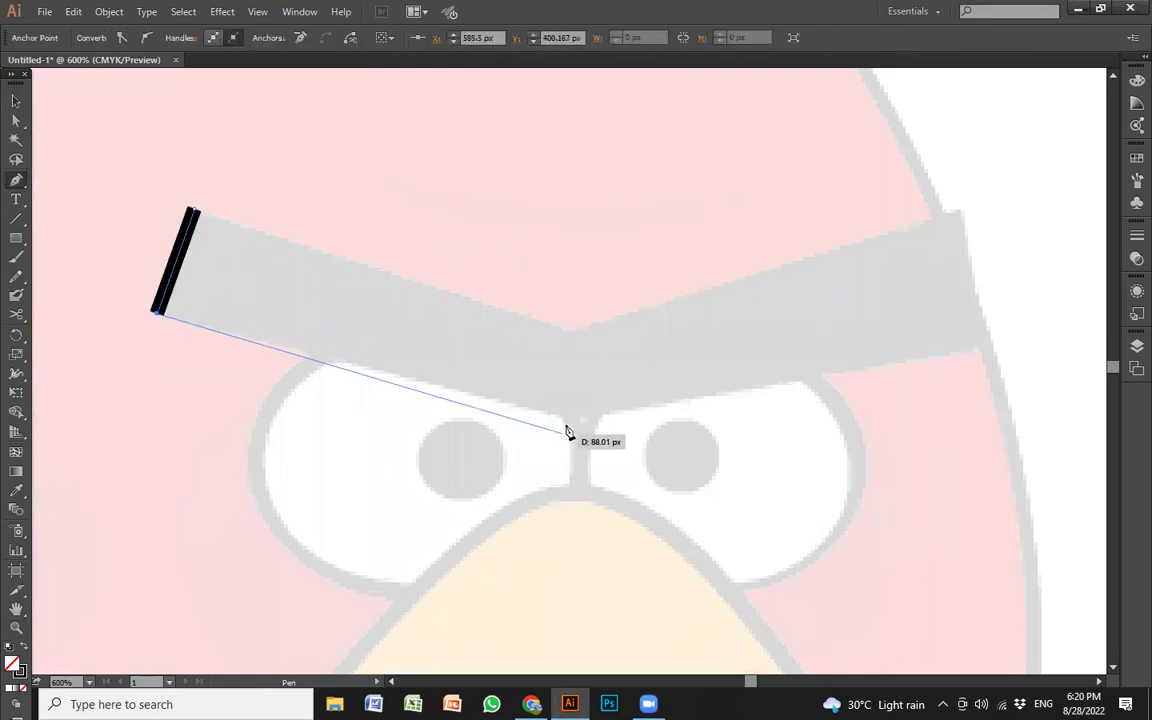
click(573, 418)
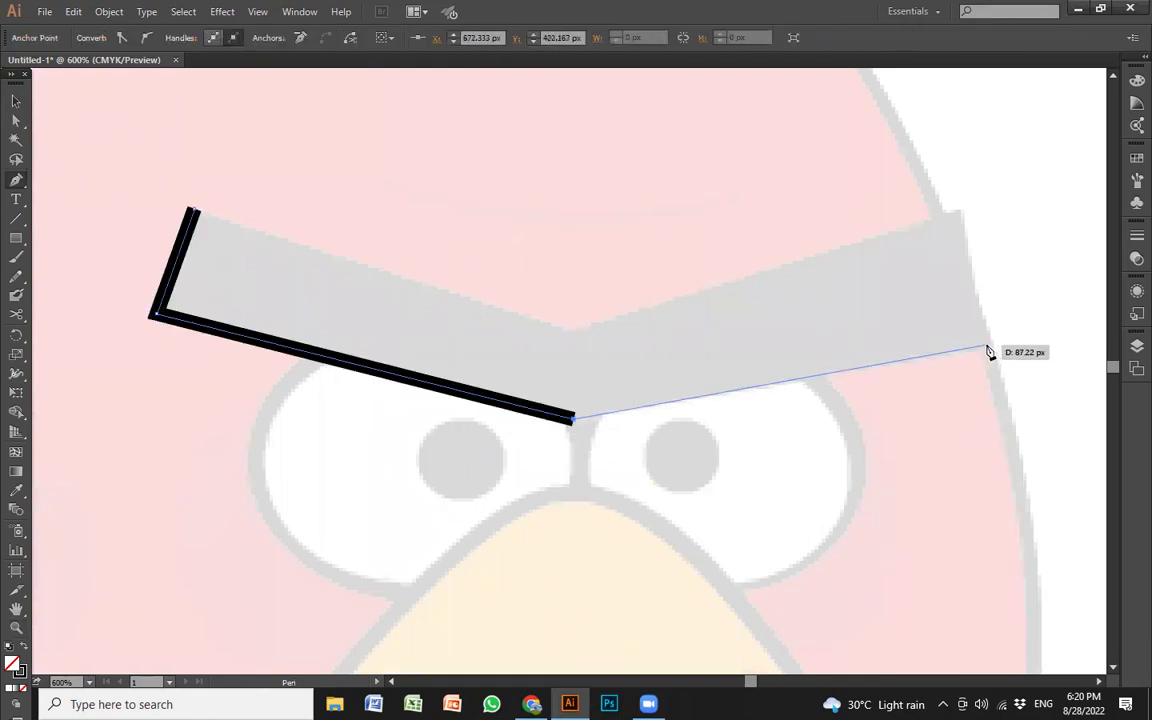
click(986, 346)
click(962, 210)
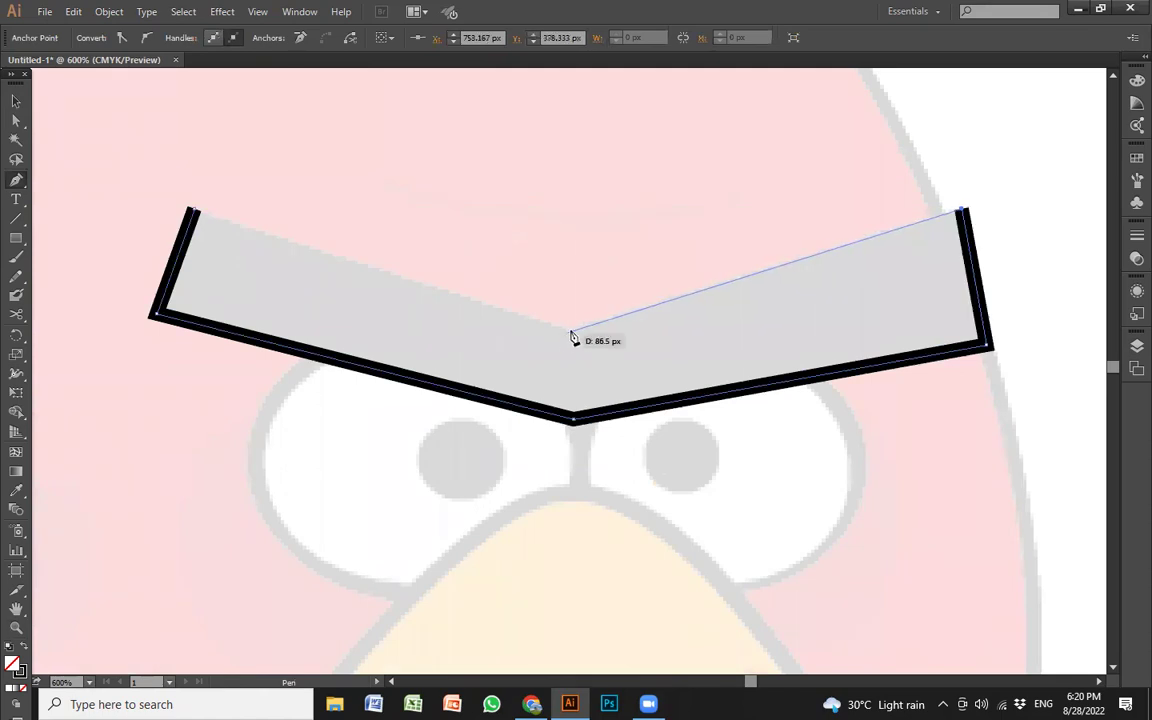
click(571, 330)
click(196, 216)
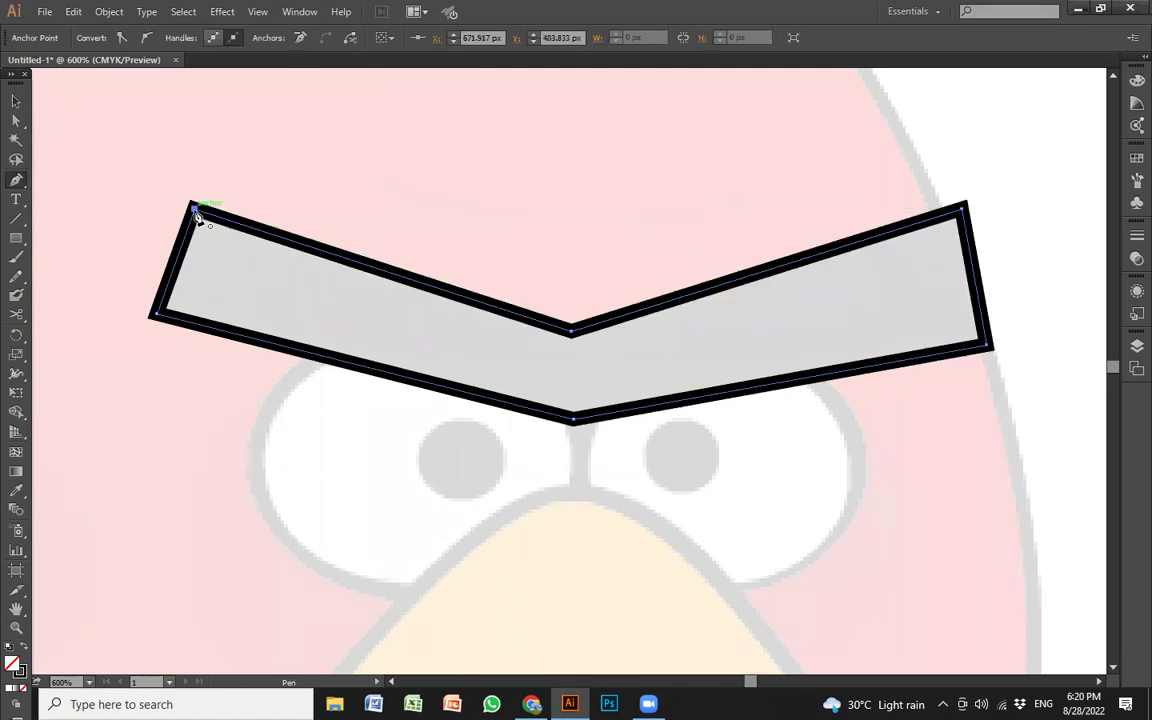
- Undo an accidental move of the eyebrow shape, keeping it in place
key(v)
drag(463, 314, 610, 111)
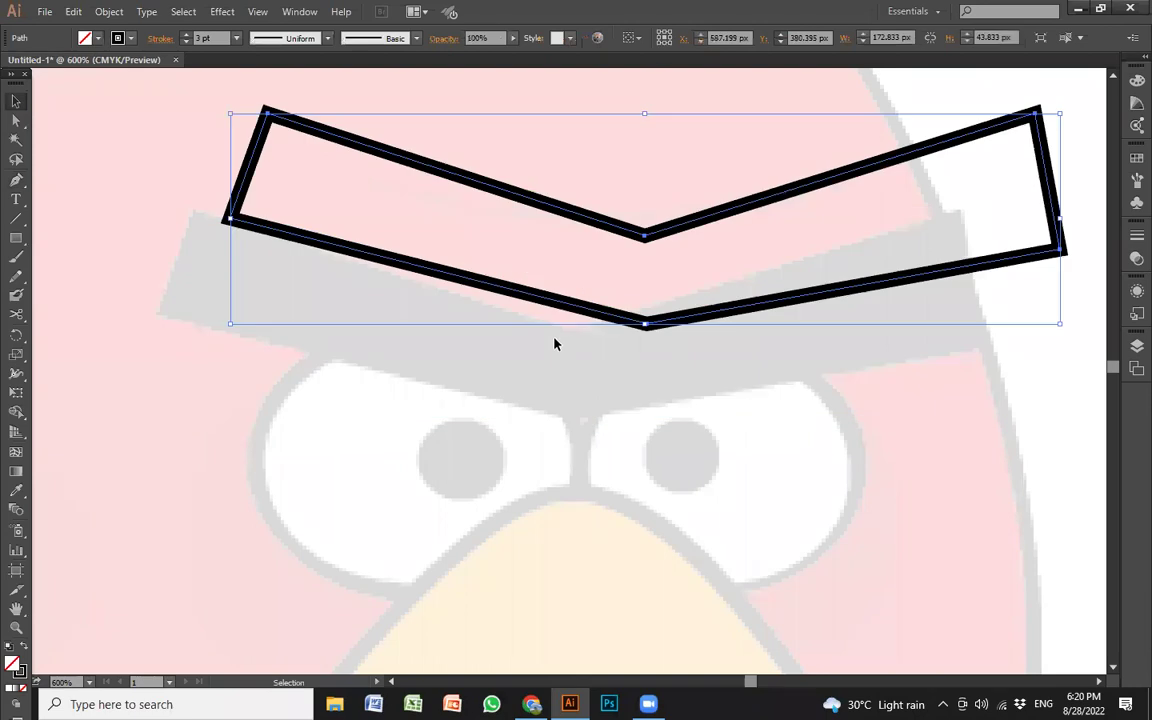
key(ctrl+z)
key(ctrl+shift+z)
key(ctrl+z)
key(v)
- Set the eyebrow shape's stroke weight to 1 pt
click(235, 40)
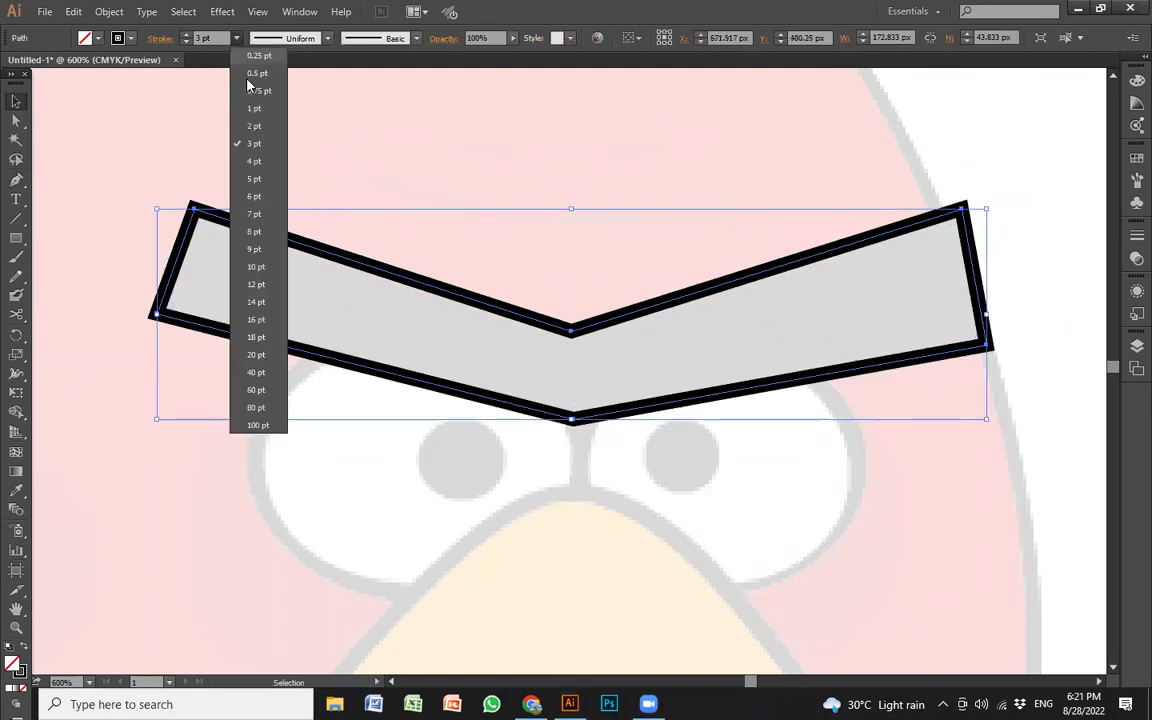
click(262, 113)
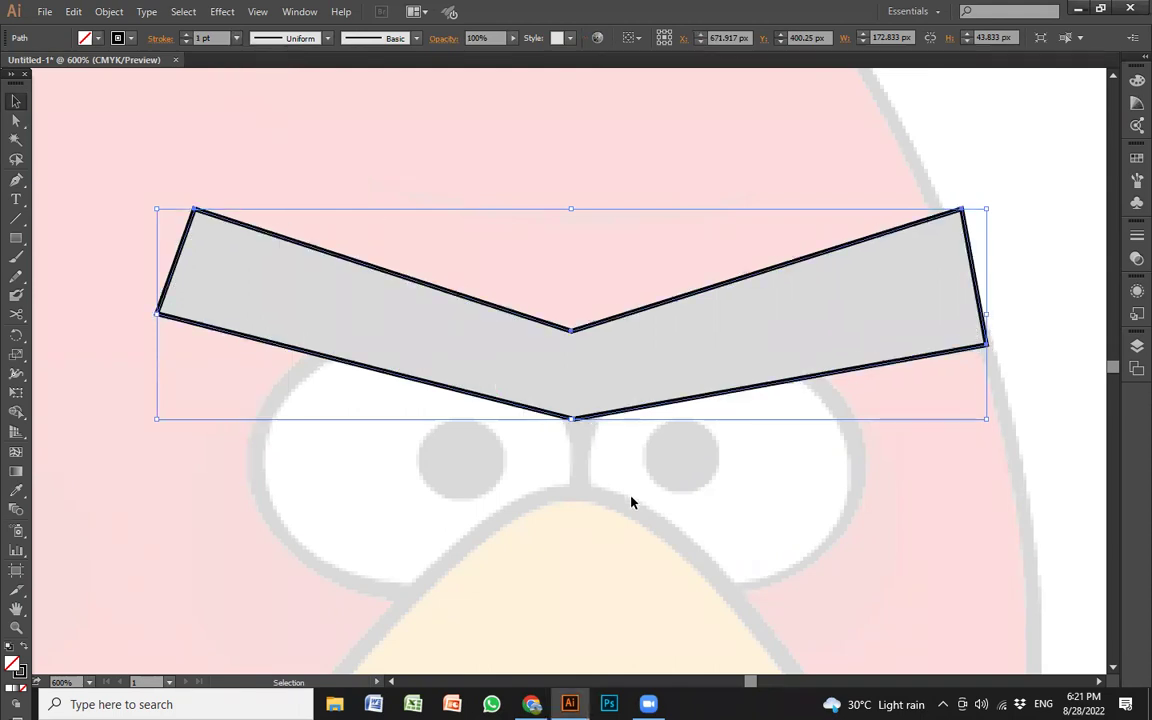
drag(656, 429, 645, 345)
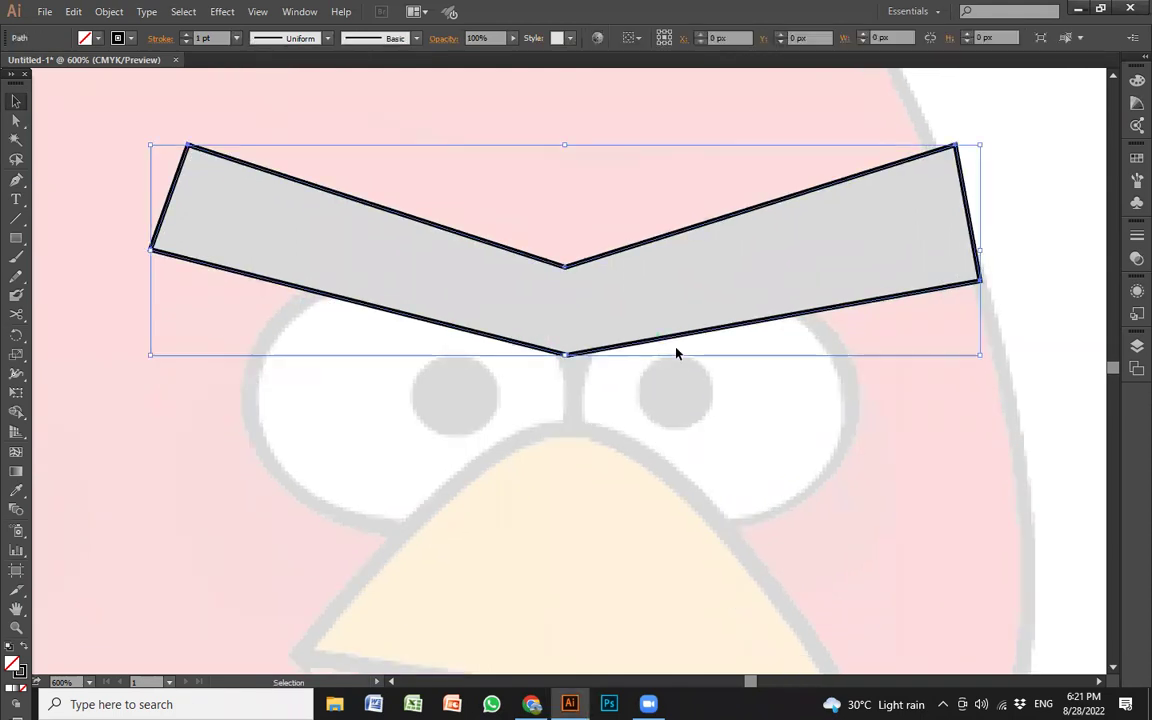
click(738, 488)
drag(686, 339, 679, 267)
key(ctrl+z)
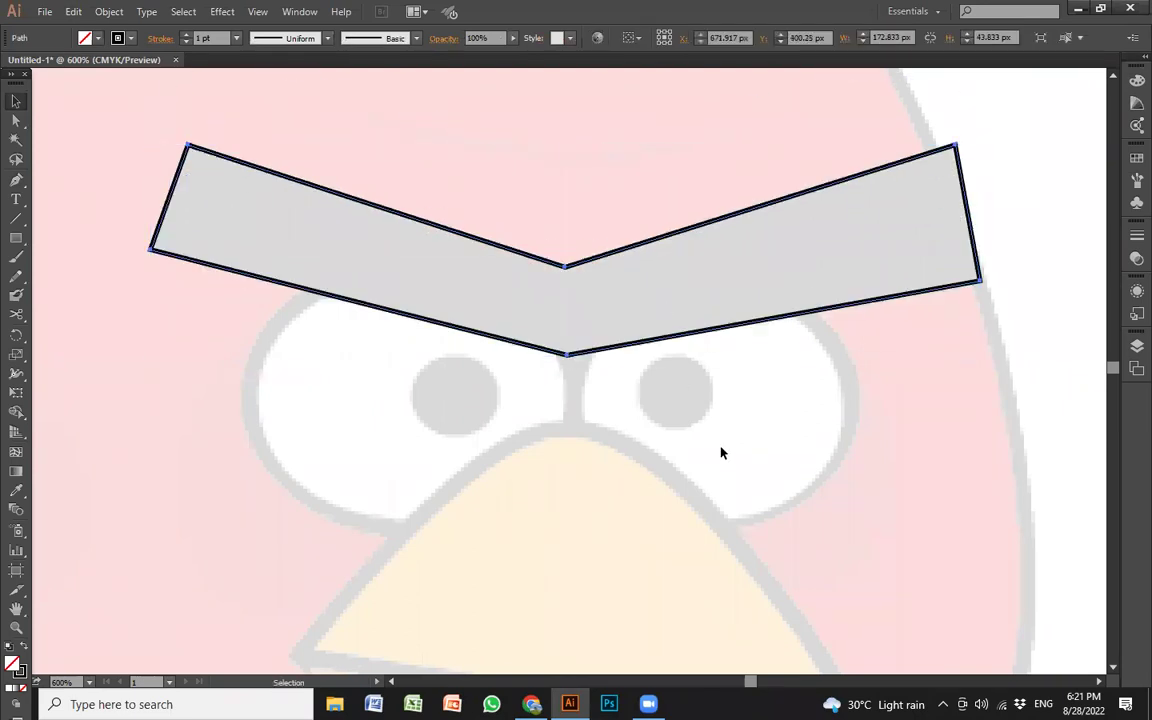
key(p)
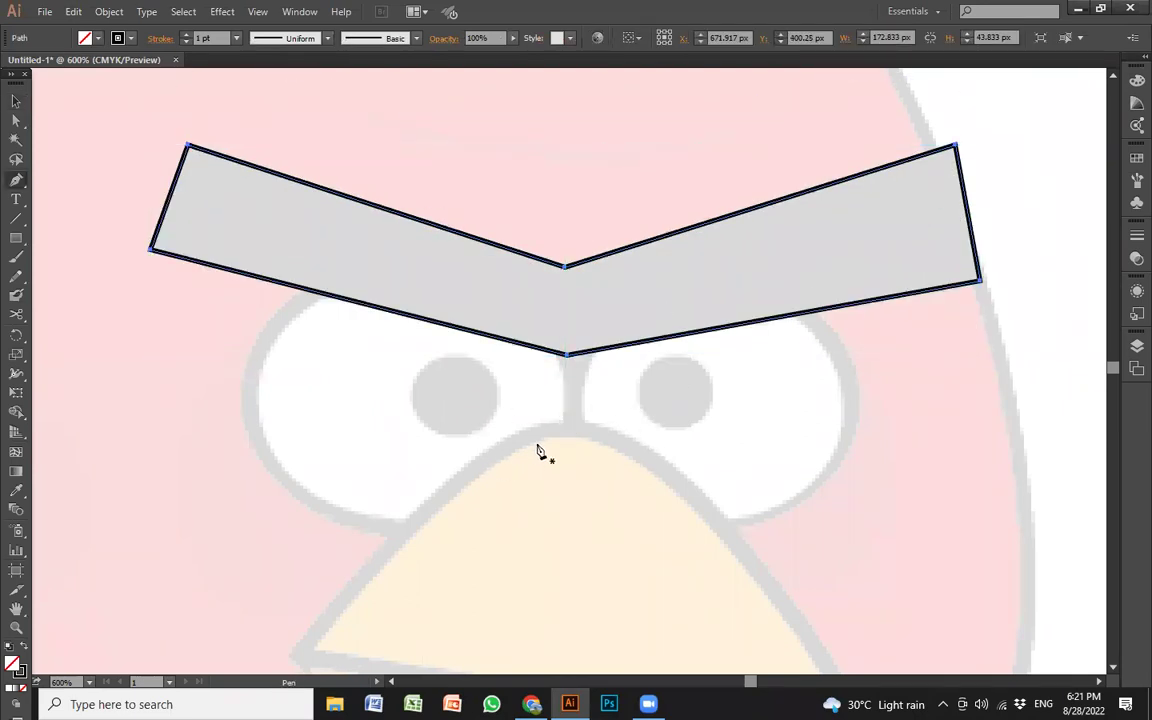
scroll(560, 440, down, 2)
click(395, 218)
drag(291, 261, 279, 292)
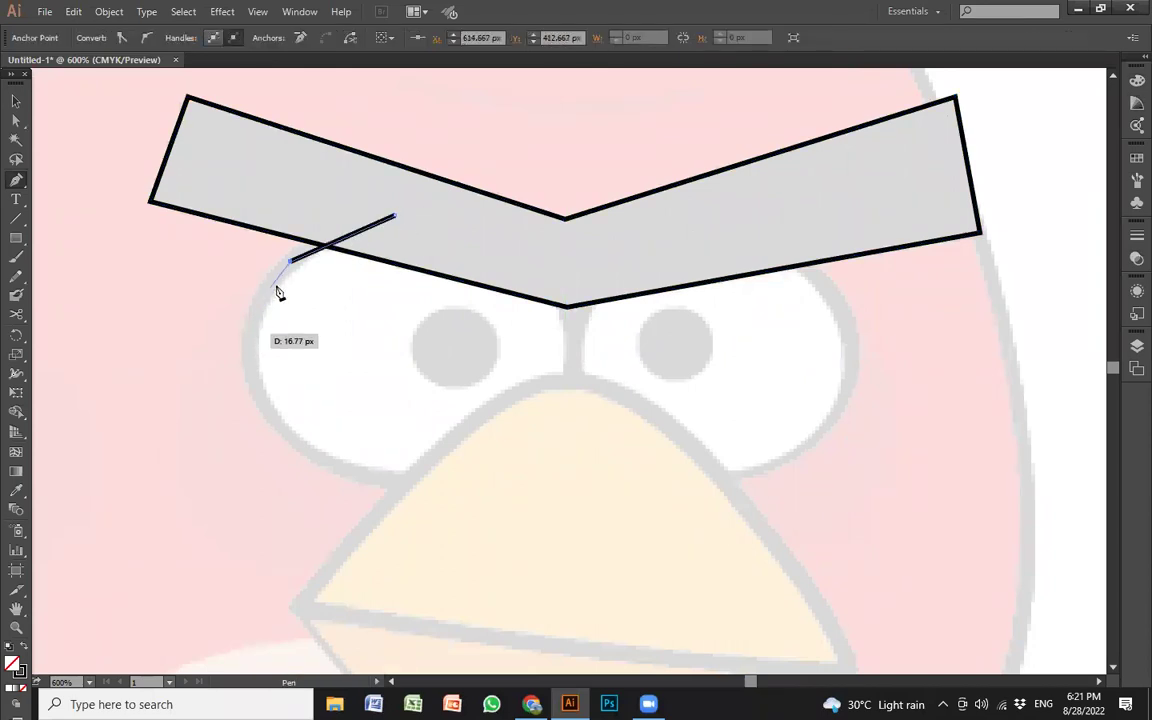
key(ctrl+z)
mouse_move(249, 367)
mouse_down()
mouse_move(265, 425)
mouse_move(255, 521)
mouse_up()
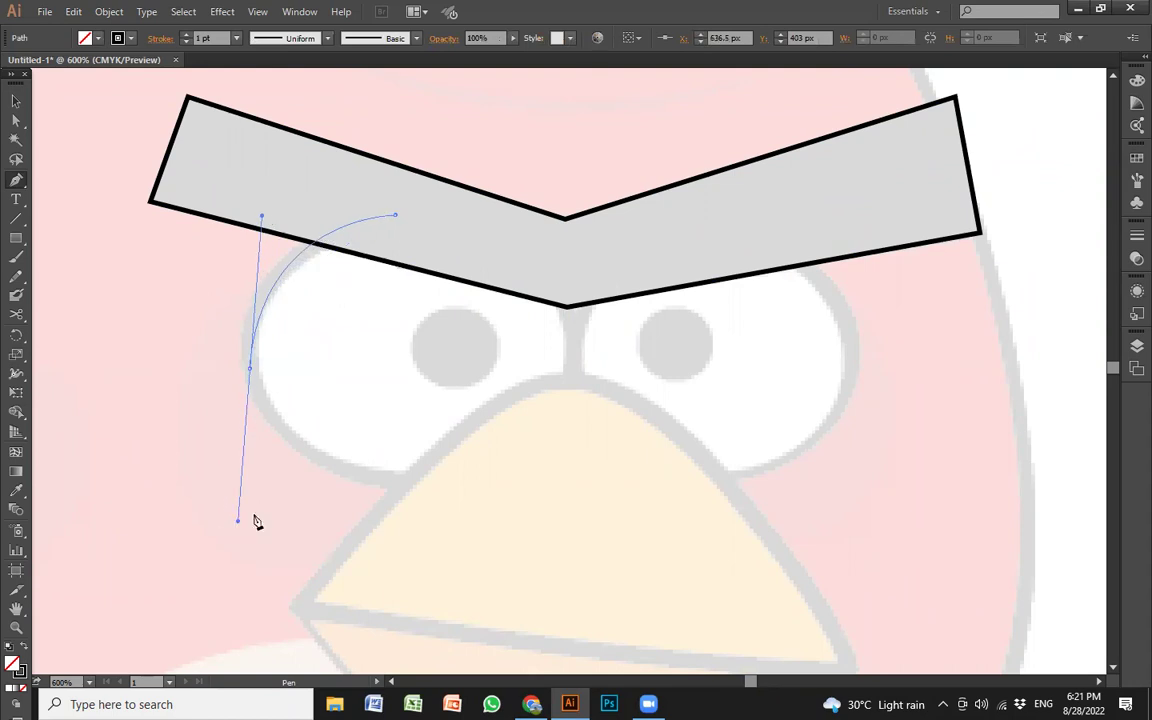
mouse_move(250, 368)
mouse_down()
mouse_move(424, 507)
mouse_move(515, 458)
mouse_move(780, 386)
mouse_move(747, 352)
mouse_up()
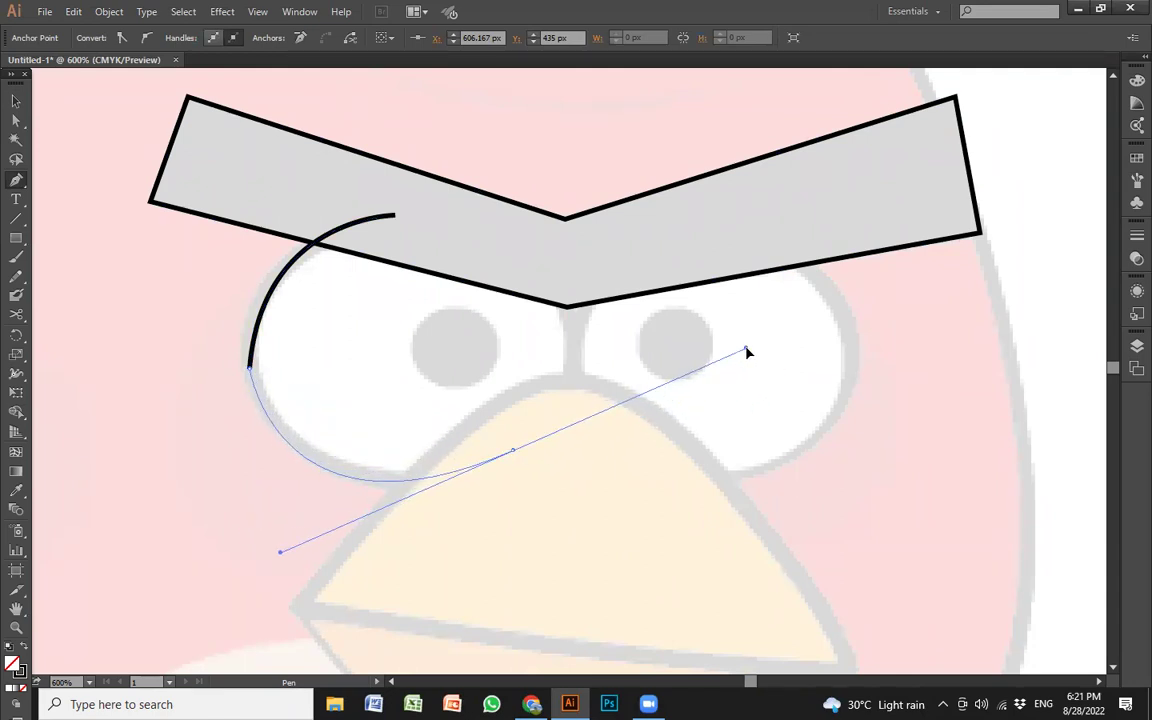
key(ctrl+z)
mouse_move(322, 459)
mouse_down()
mouse_move(411, 511)
mouse_move(404, 497)
mouse_up()
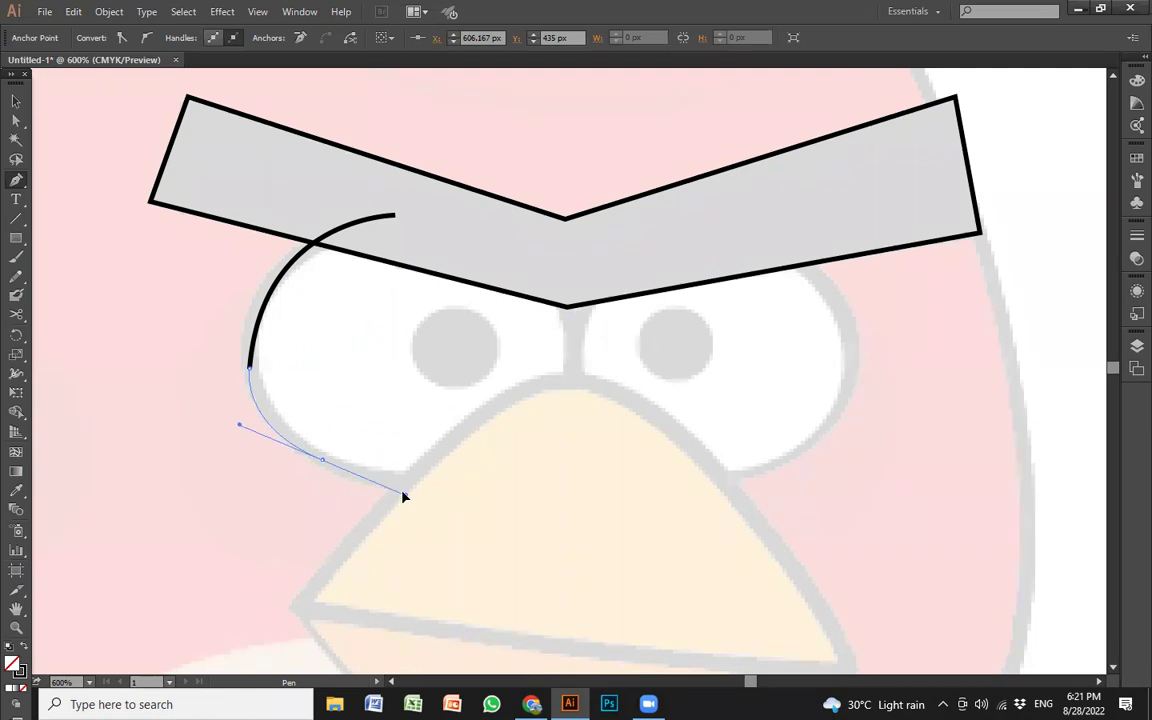
mouse_move(404, 497)
mouse_down()
mouse_move(398, 488)
mouse_move(500, 467)
mouse_up()
click(322, 459)
key(ctrl+z)
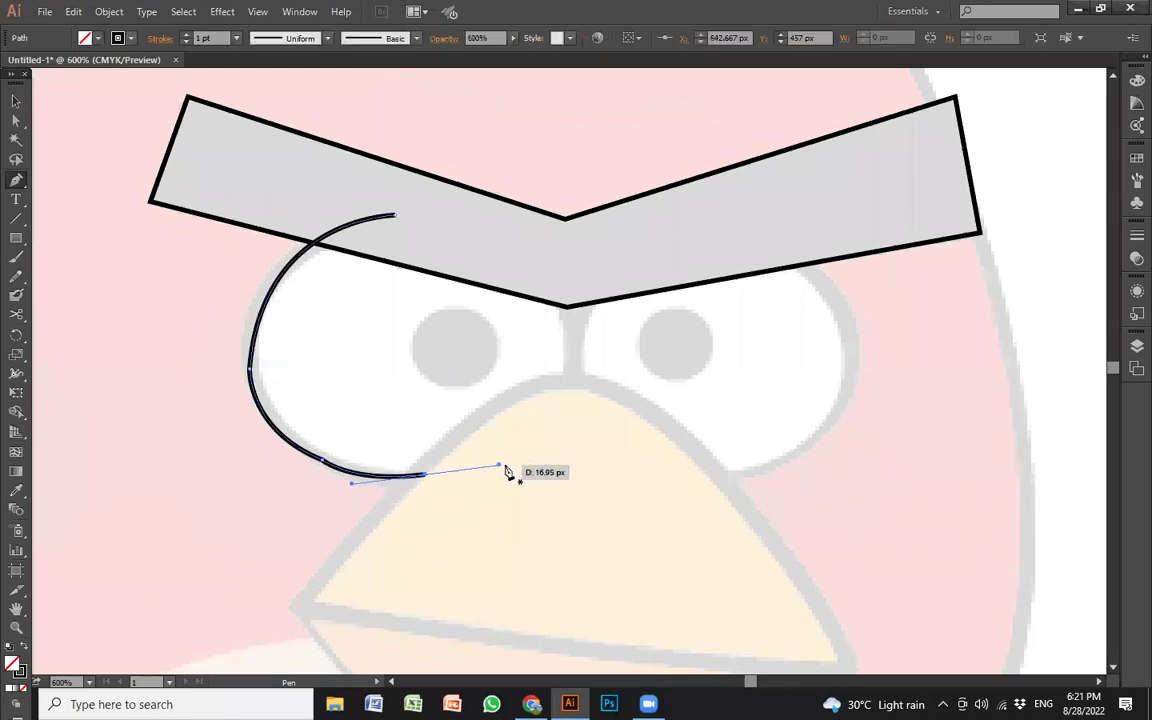
key(ctrl+z)
key(ctrl+z)
key(ctrl+z)
key(ctrl+z)
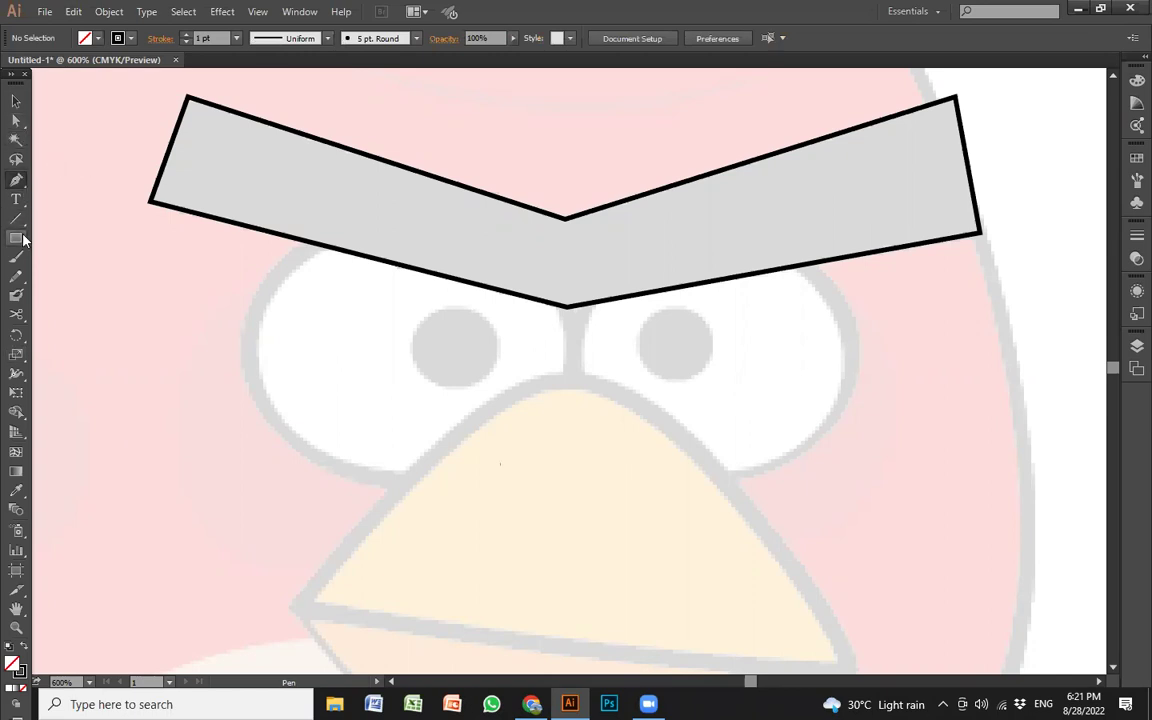
click(16, 237)
- Draw an ellipse fitted to the left eye and copy it onto the right eye
key(l)
mouse_move(321, 509)
mouse_down()
mouse_move(591, 253)
mouse_move(620, 283)
mouse_up()
key(v)
drag(565, 487, 496, 441)
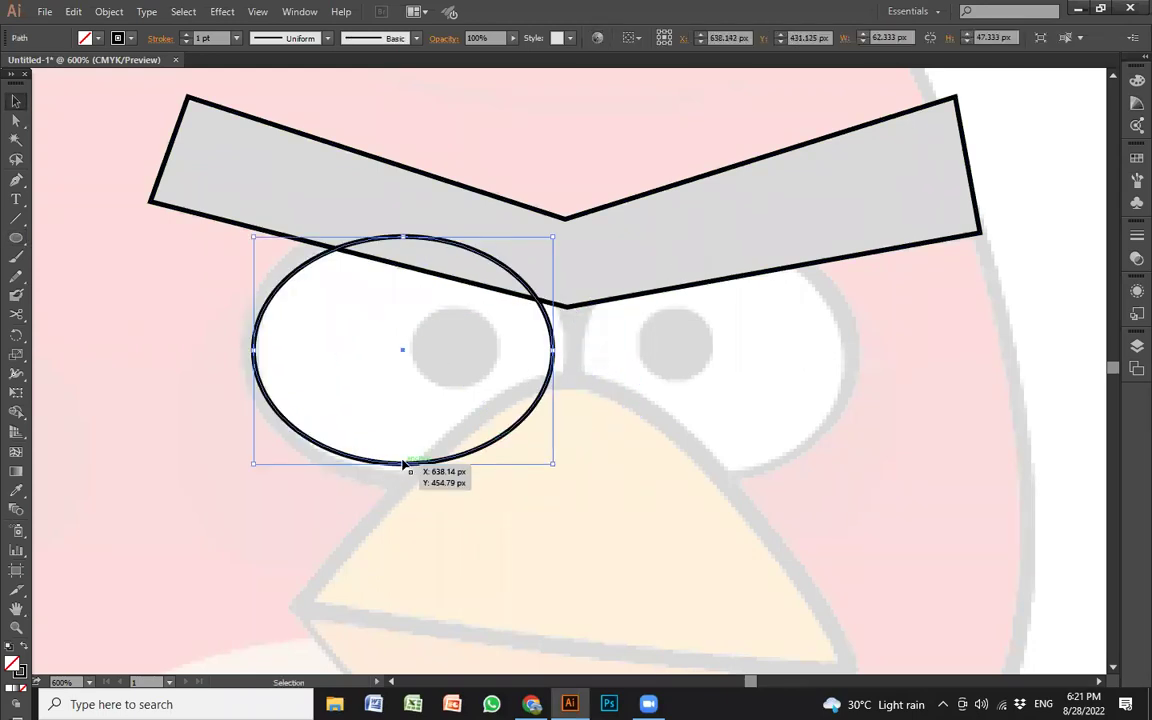
click(403, 473)
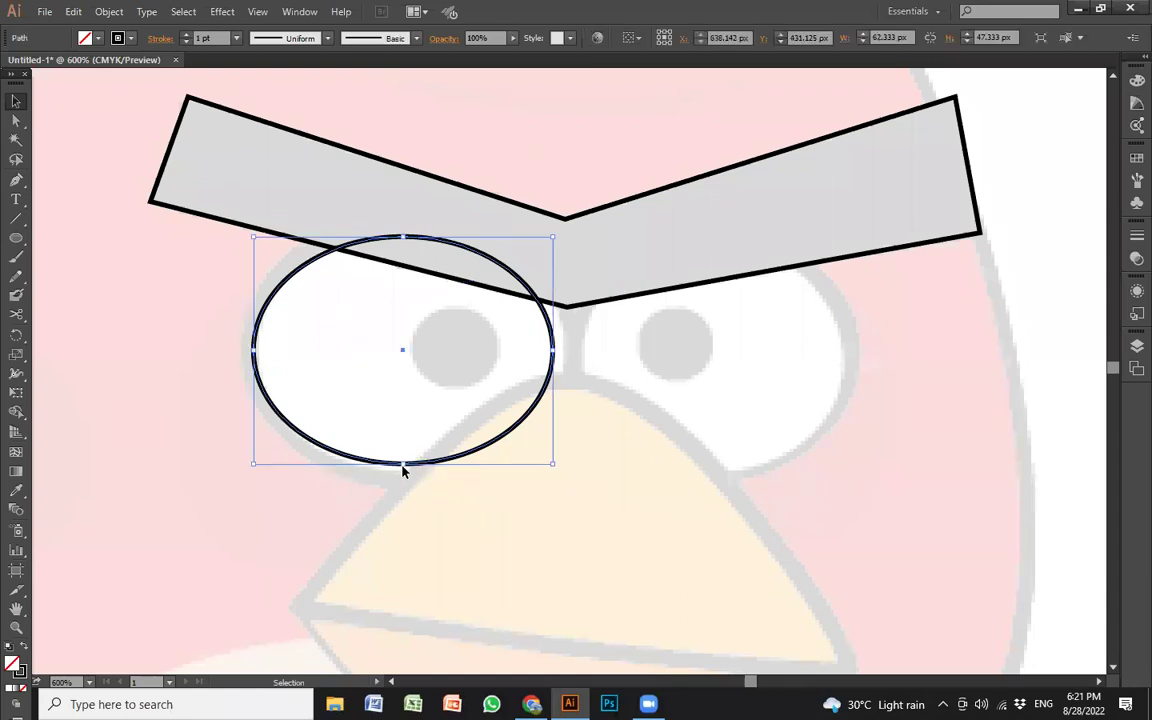
drag(405, 476, 405, 481)
drag(404, 237, 405, 218)
click(532, 404)
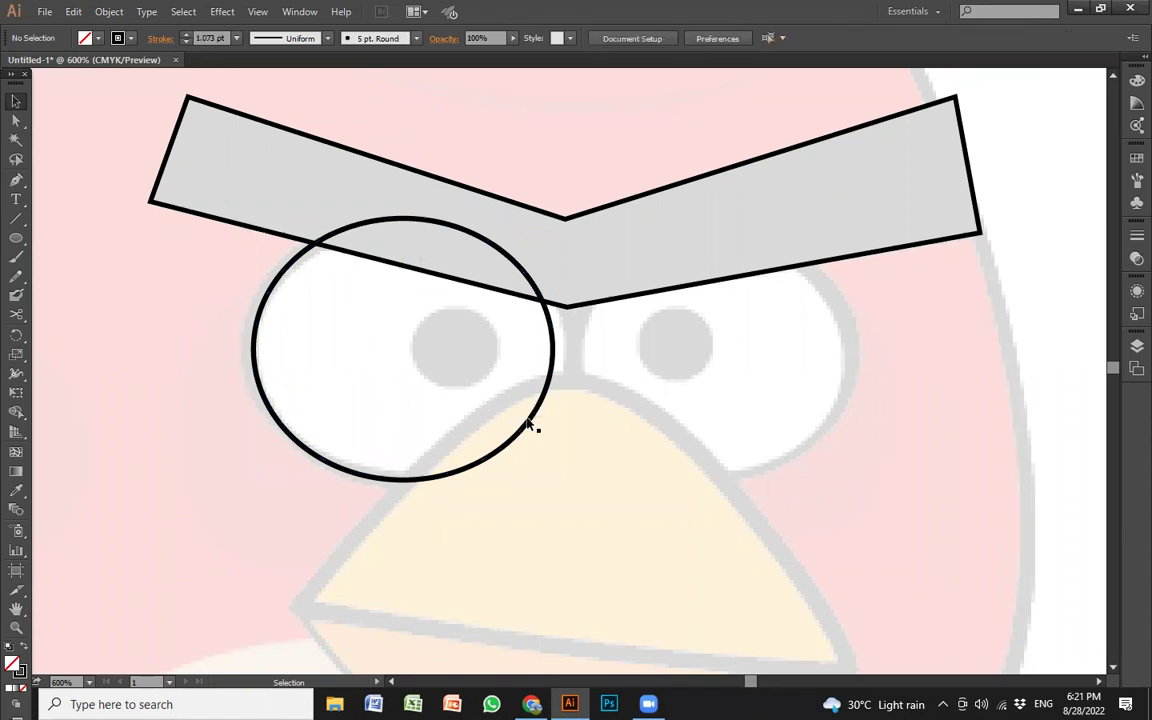
click(528, 422)
drag(550, 352, 564, 352)
drag(545, 418, 831, 430)
click(497, 470)
- Draw a small pupil circle and move it onto the eye's pupil
key(l)
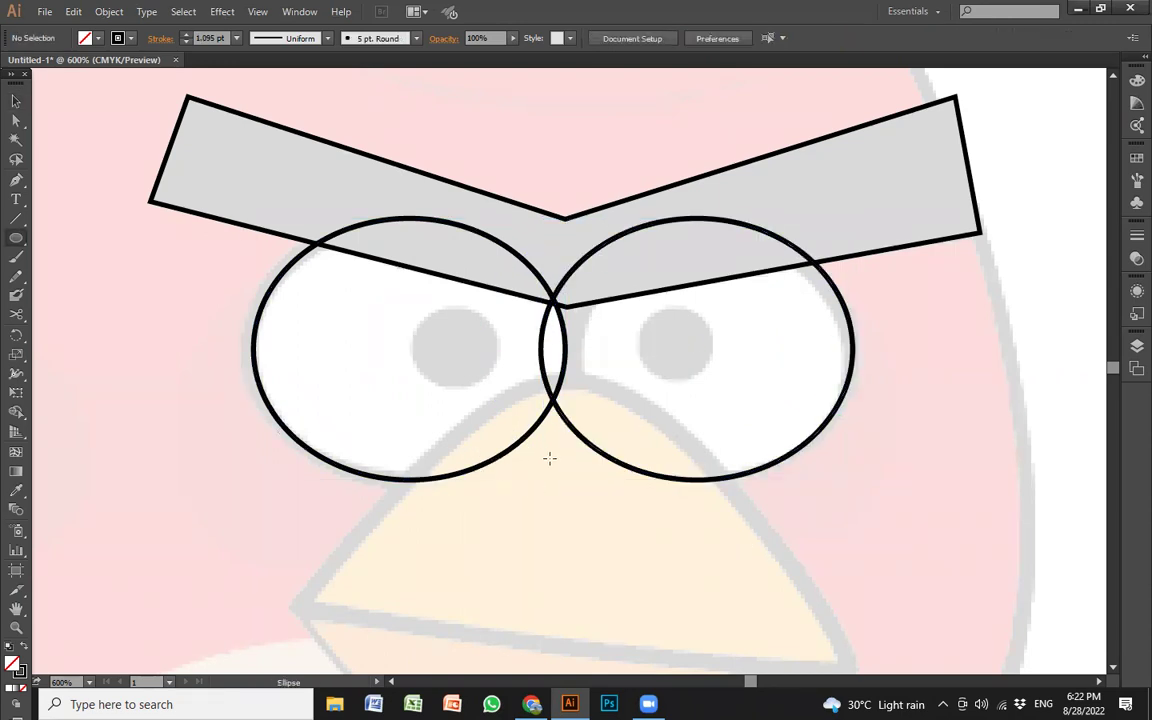
drag(463, 567, 545, 507)
key(v)
mouse_move(540, 555)
mouse_down()
mouse_move(493, 376)
mouse_move(706, 376)
mouse_move(674, 384)
mouse_up()
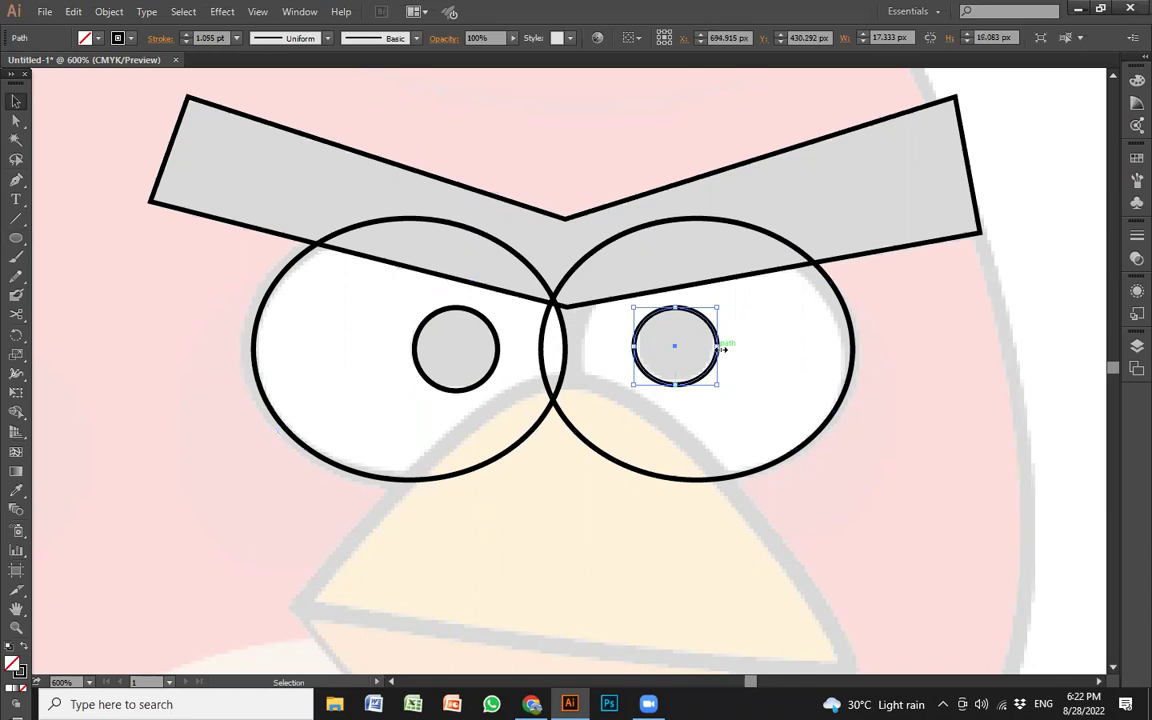
click(520, 515)
- Trace the pointed upper beak as a closed Pen outline with curved edges
scroll(510, 468, down, 2)
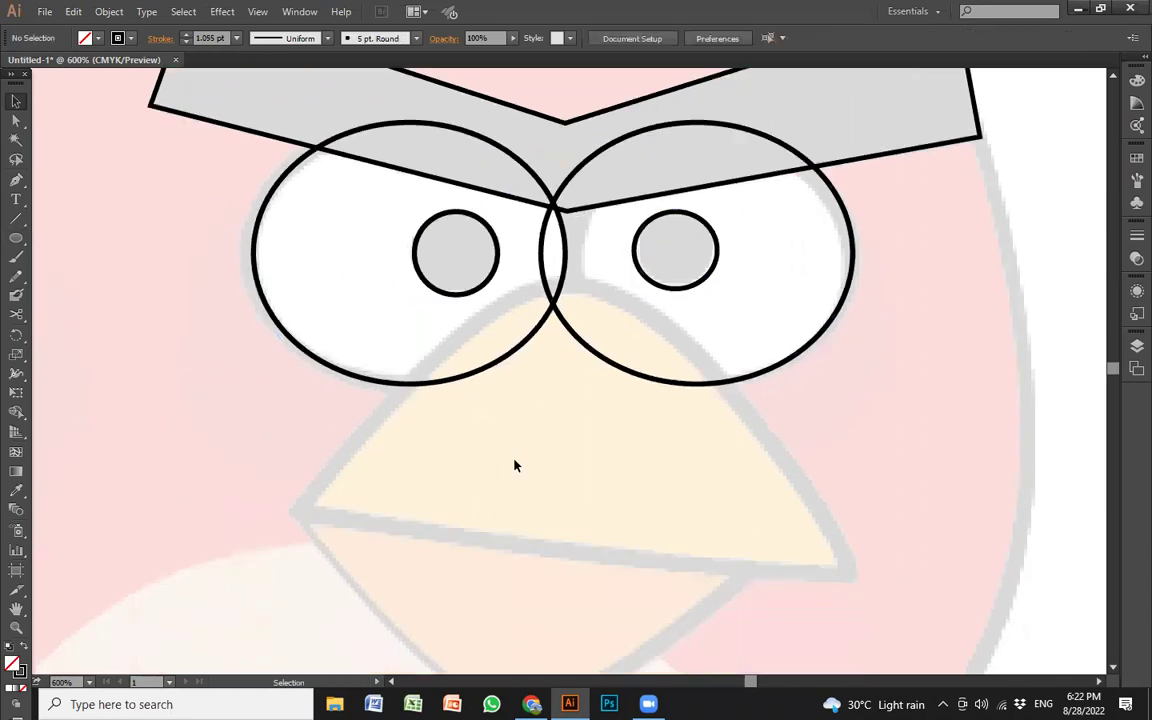
scroll(514, 463, down, 1)
scroll(515, 463, down, 2)
key(p)
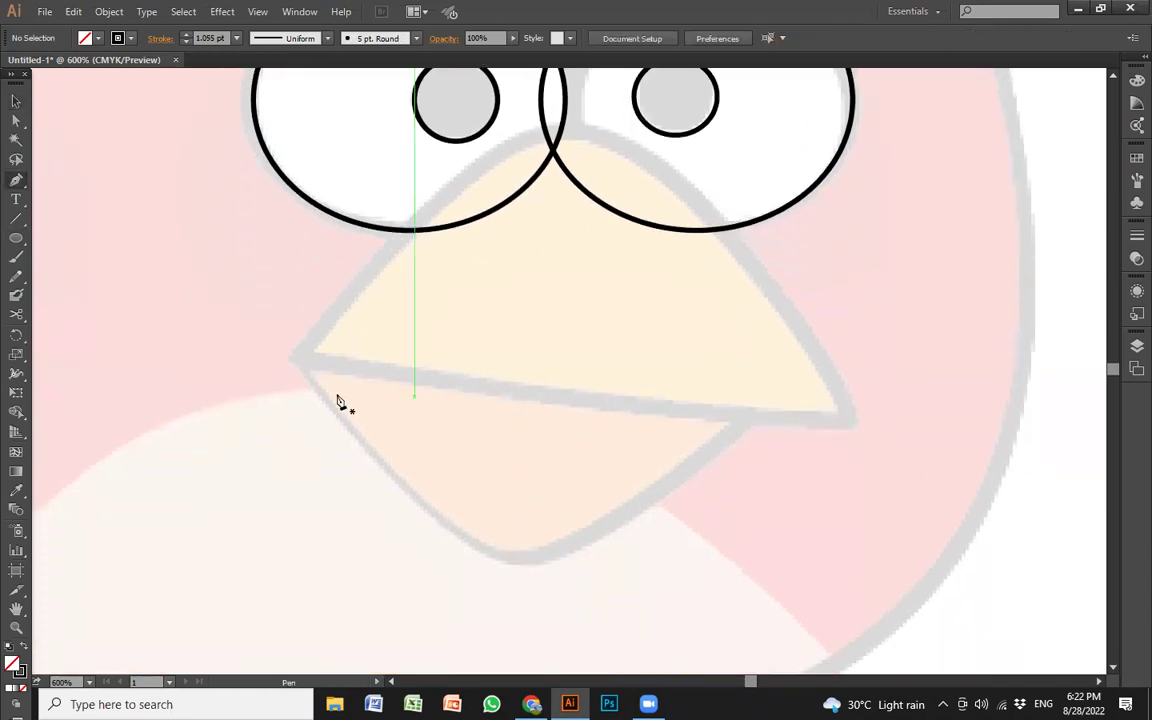
click(297, 357)
drag(575, 134, 681, 150)
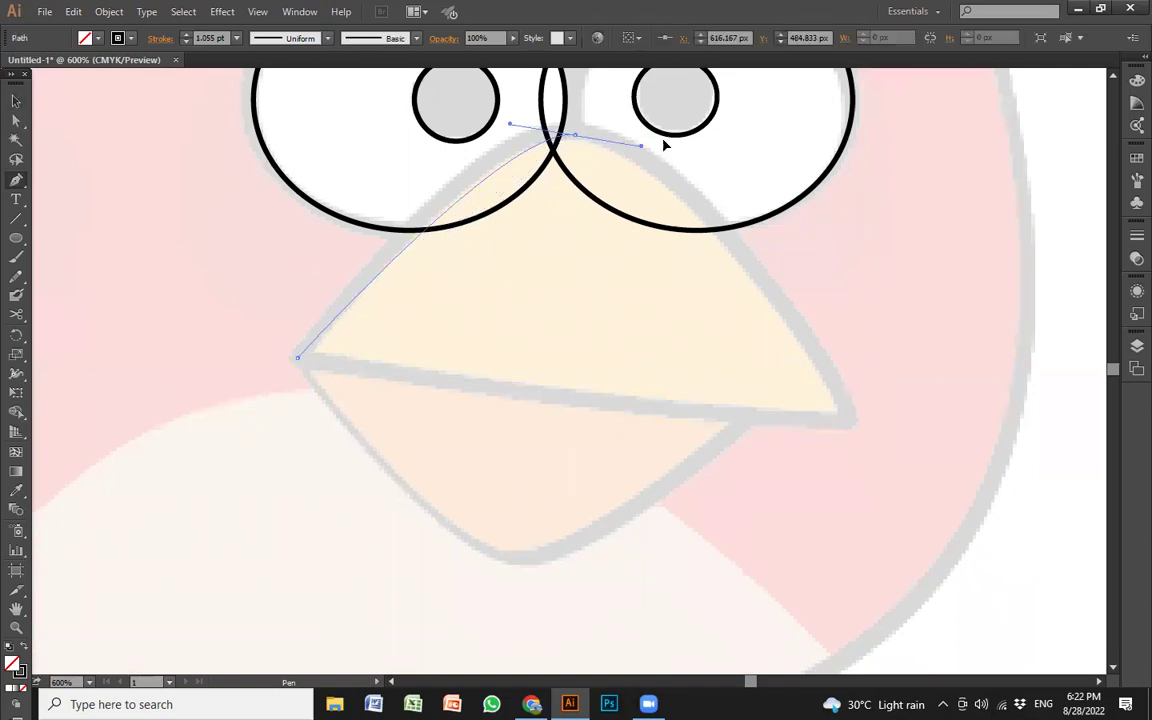
click(576, 136)
drag(768, 292, 856, 449)
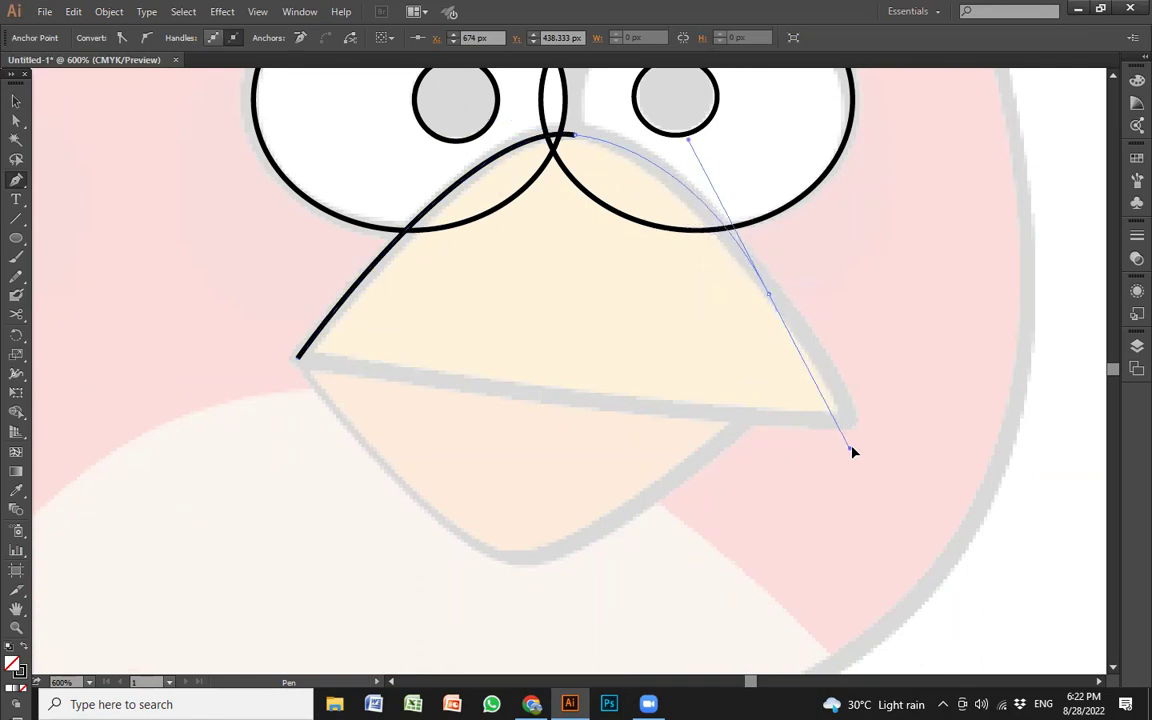
click(776, 303)
mouse_move(848, 420)
mouse_down()
mouse_move(842, 447)
mouse_move(864, 478)
mouse_up()
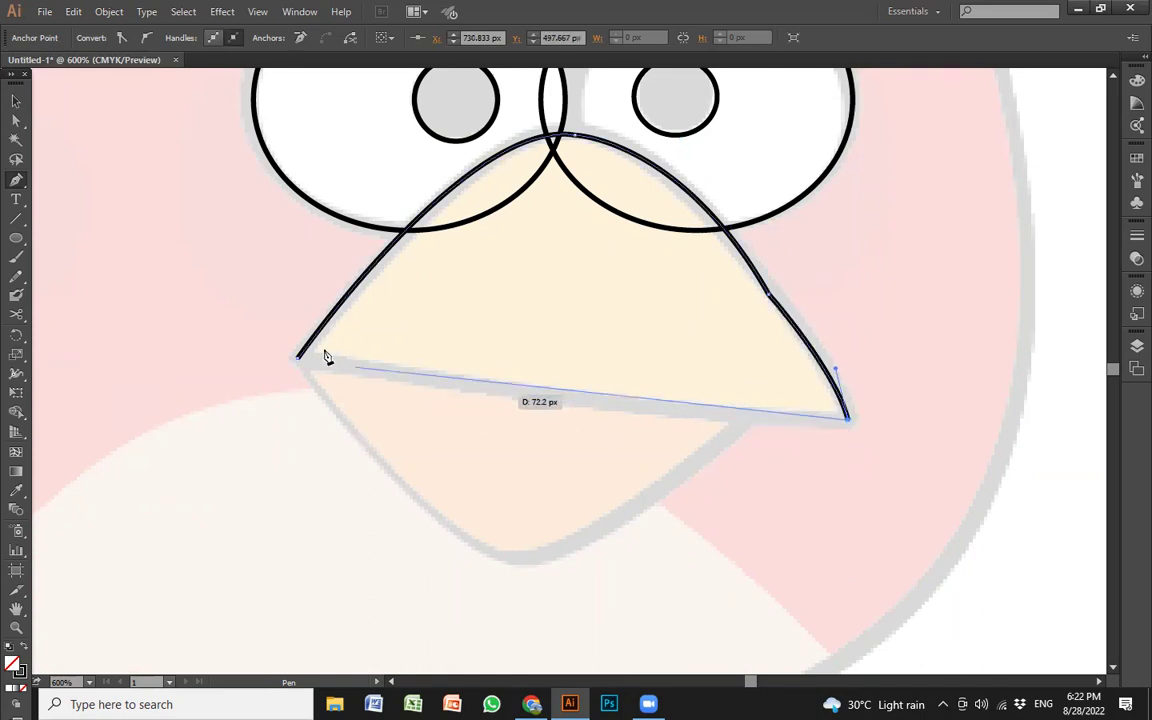
drag(301, 360, 133, 316)
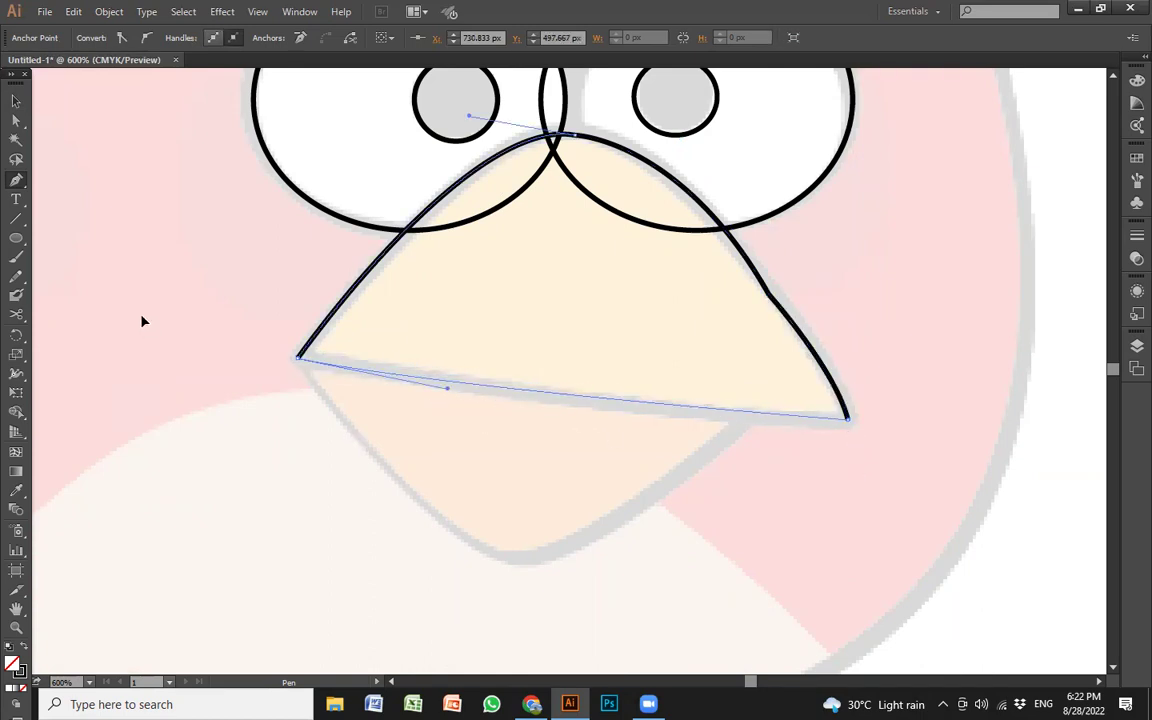
key(v)
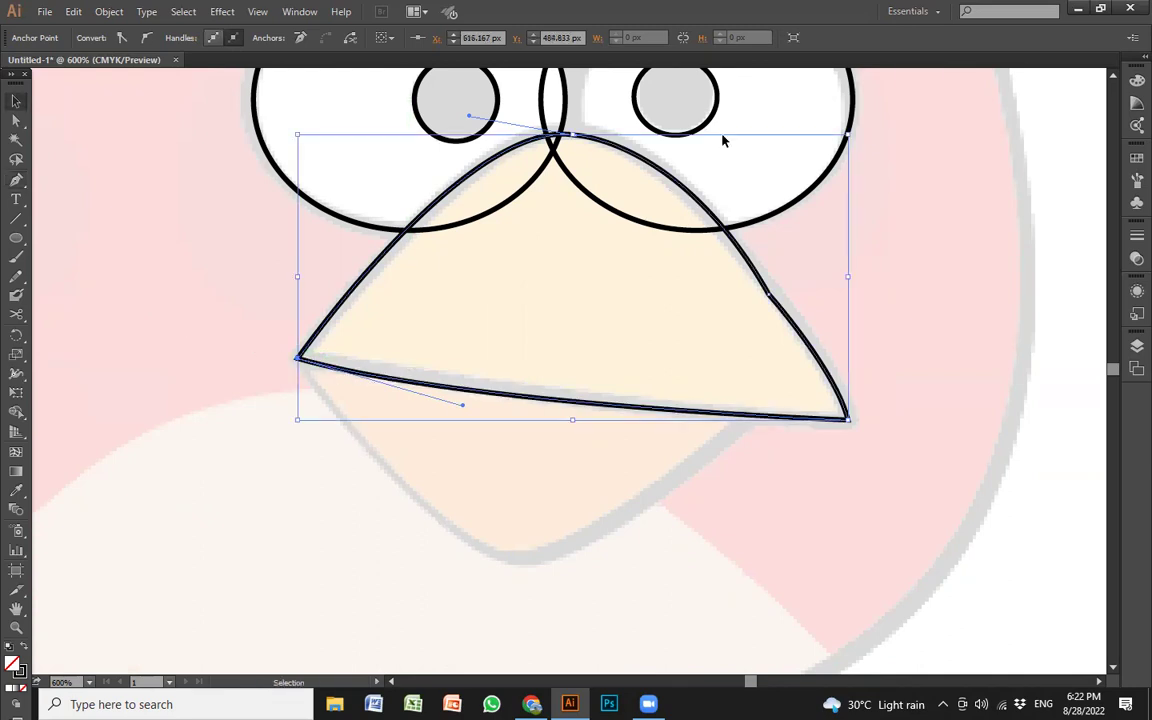
click(540, 489)
- Trace the rounded lower beak as a closed outline from the same left corner
key(p)
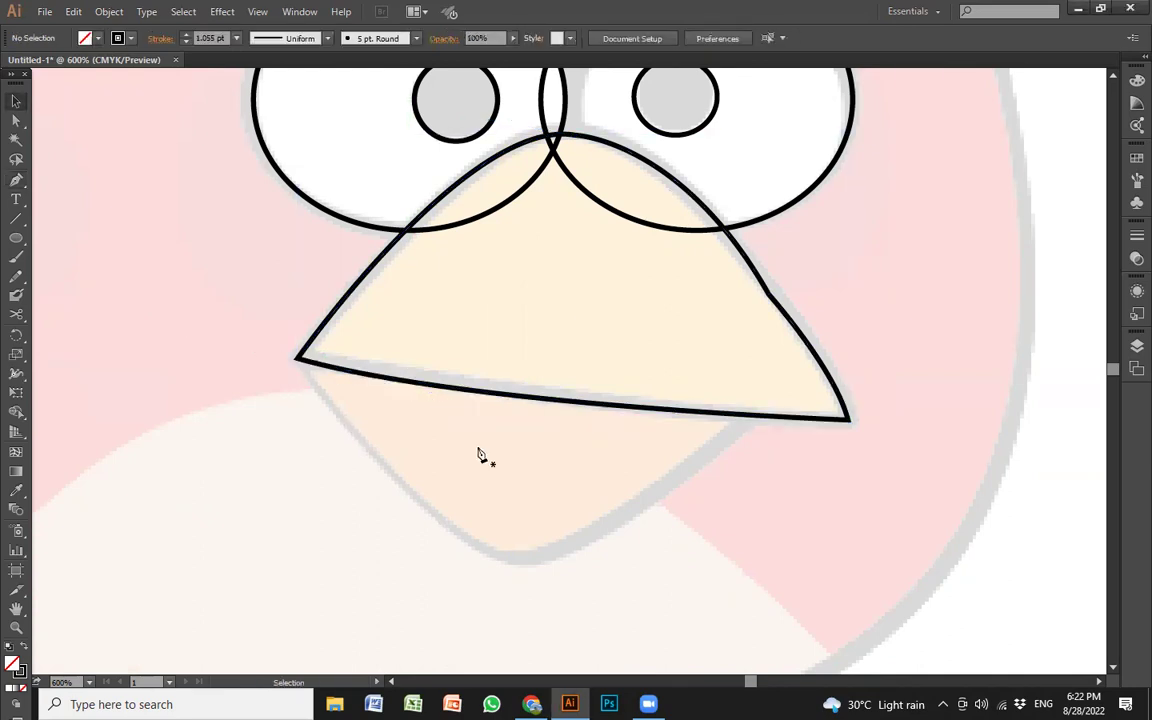
click(300, 361)
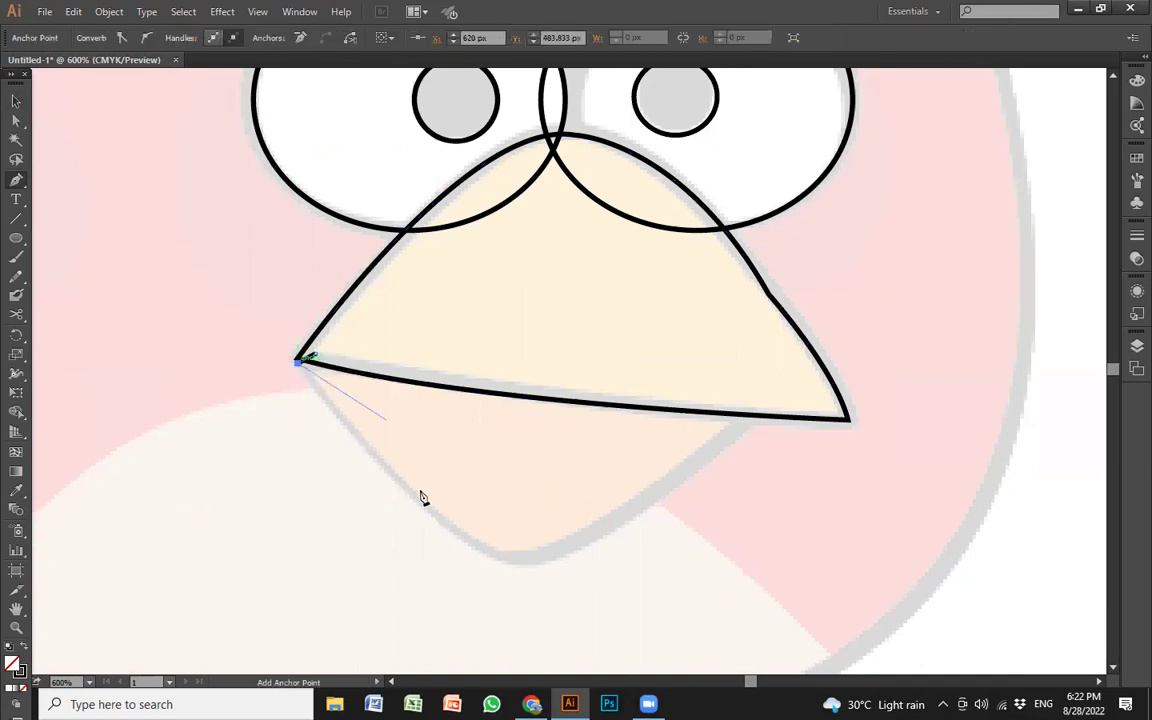
click(505, 559)
drag(505, 559, 572, 579)
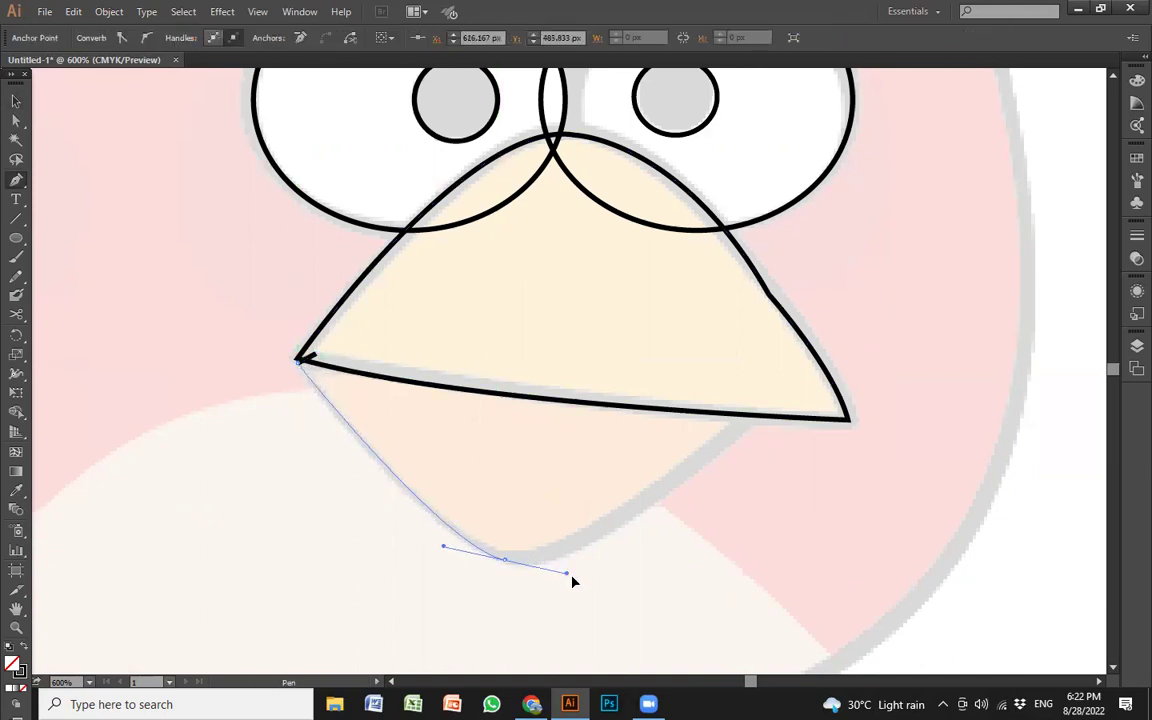
click(506, 560)
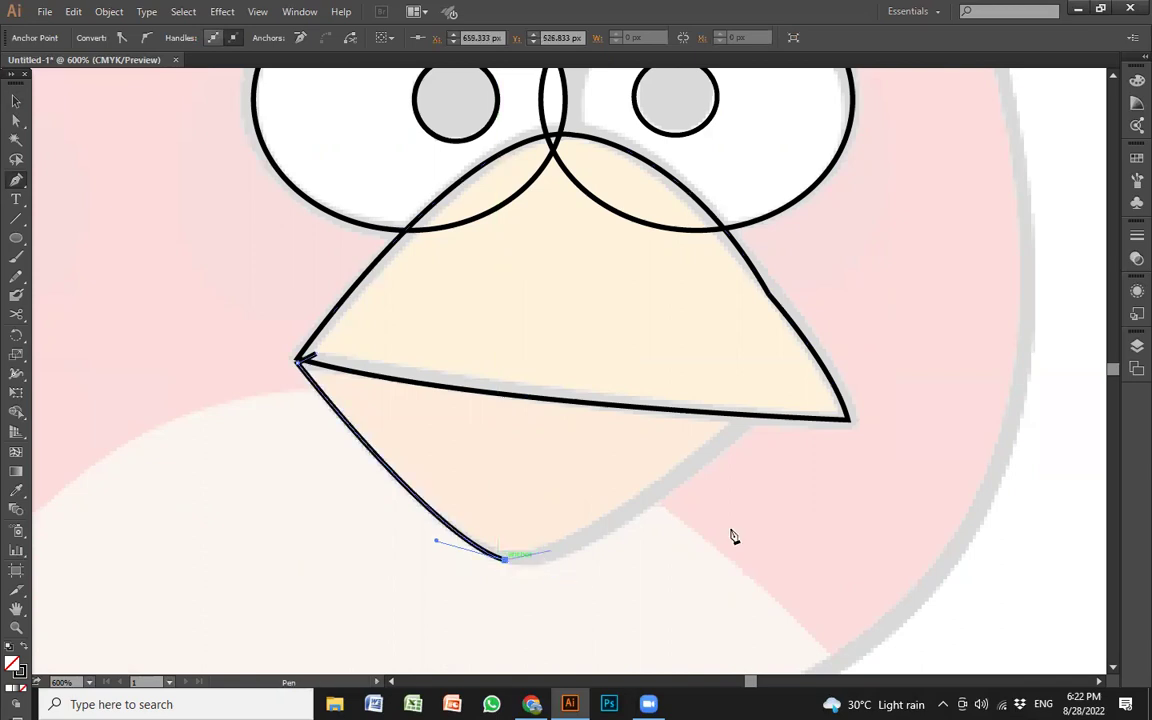
drag(800, 403, 895, 267)
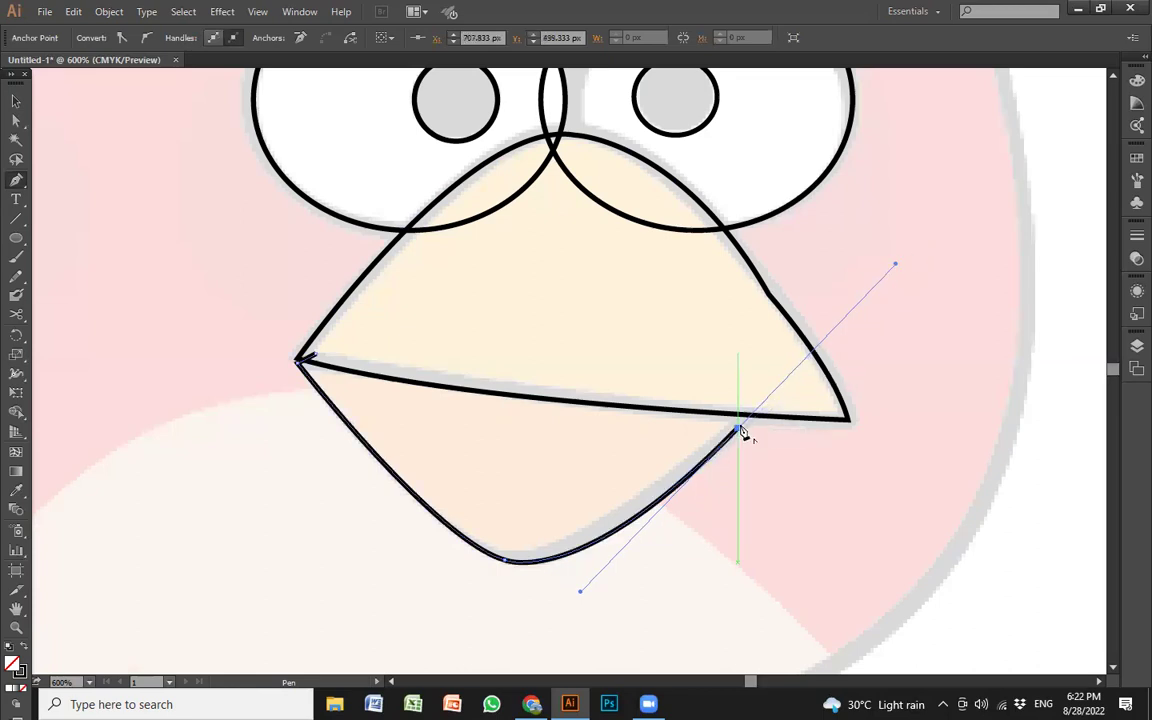
click(739, 431)
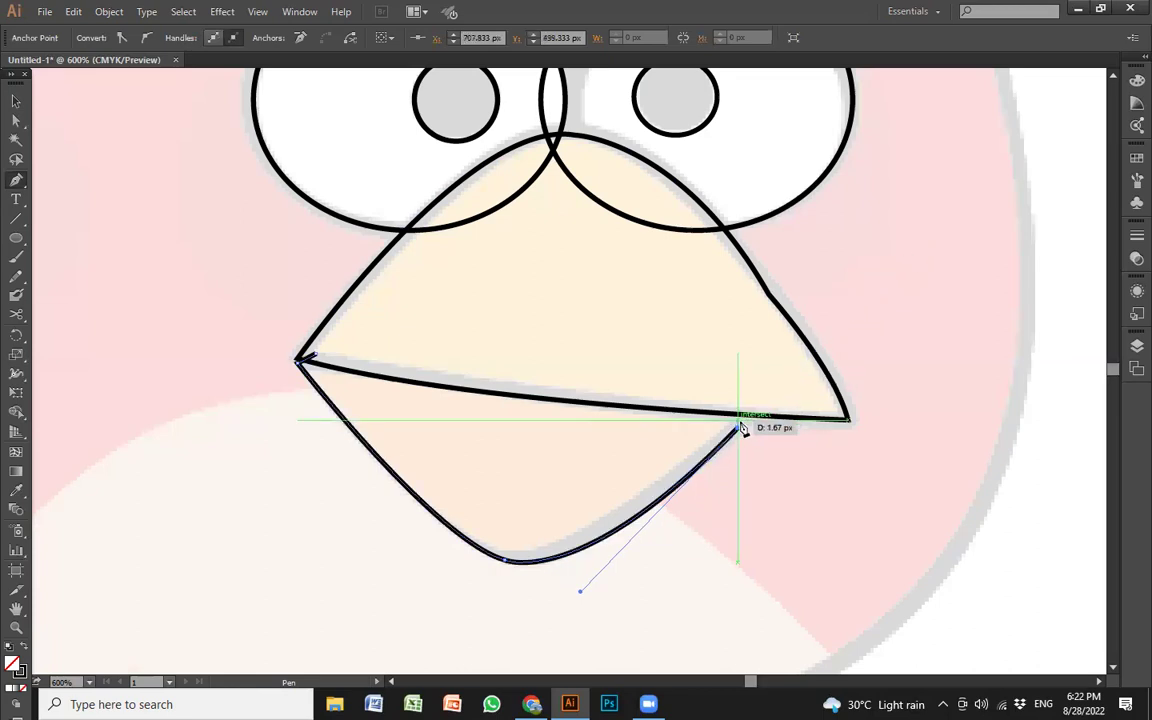
click(751, 407)
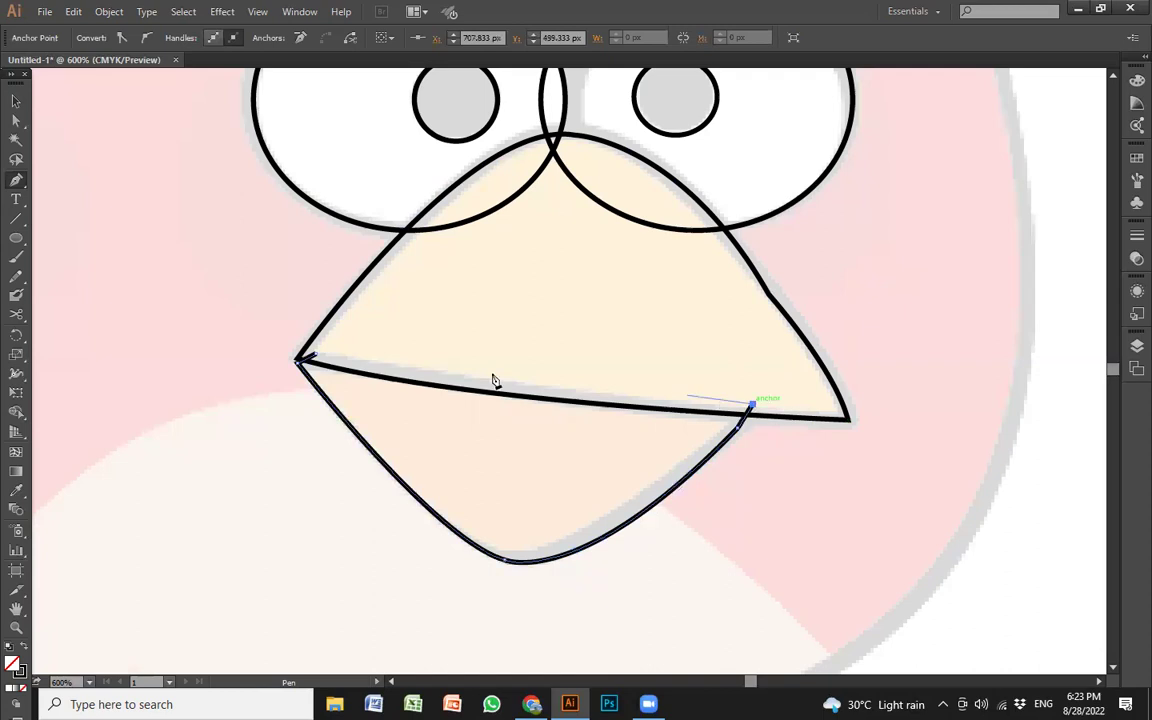
click(300, 358)
key(v)
click(784, 501)
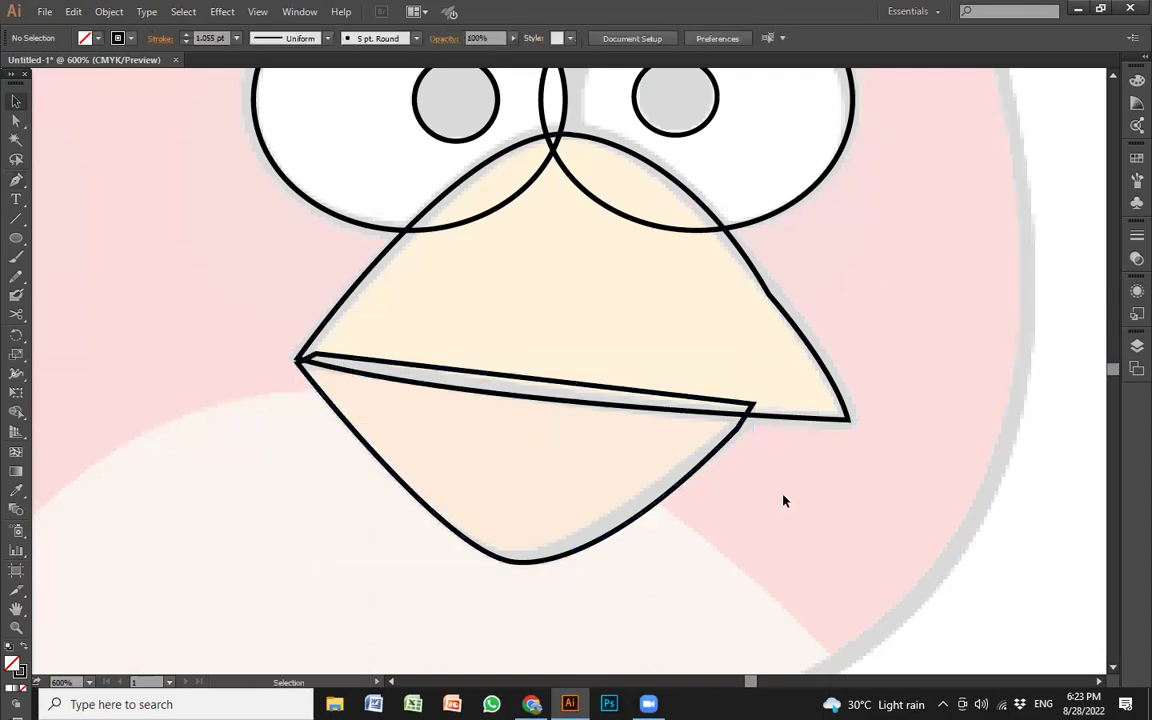
- Frame the beak and belly, then curve the belly outline from its left edge up to the beak
ctrl+alt+click(658, 399)
drag(643, 465, 566, 445)
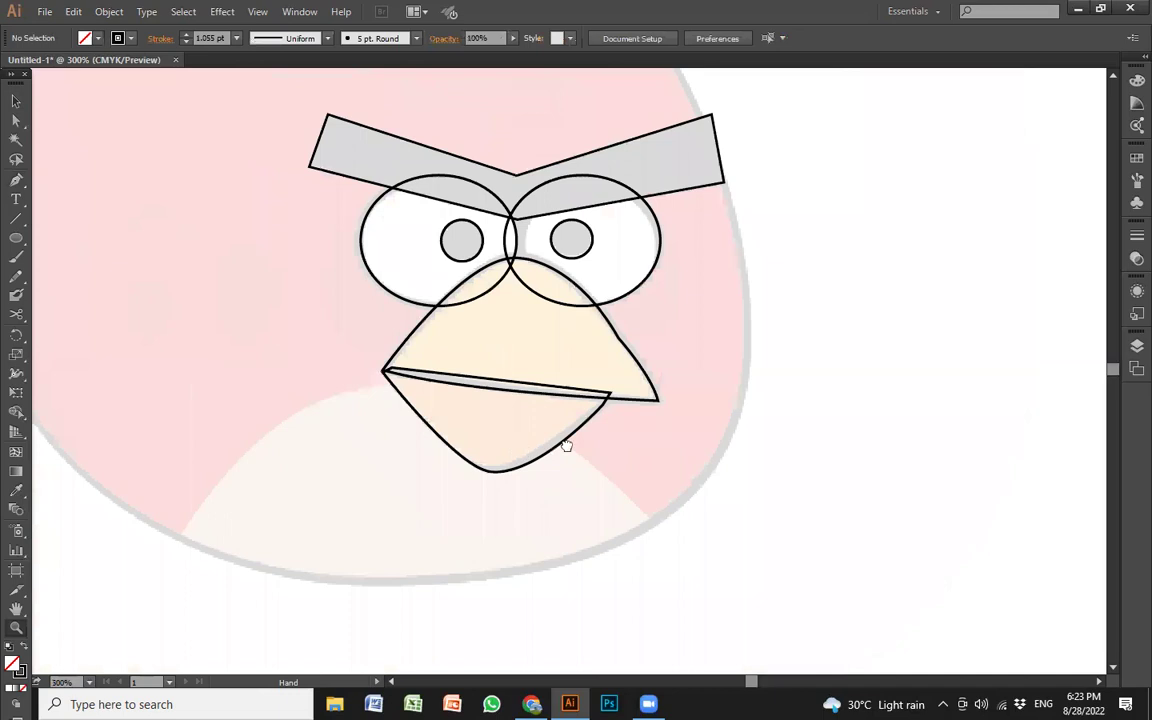
drag(222, 258, 828, 608)
scroll(640, 540, up, 2)
key(p)
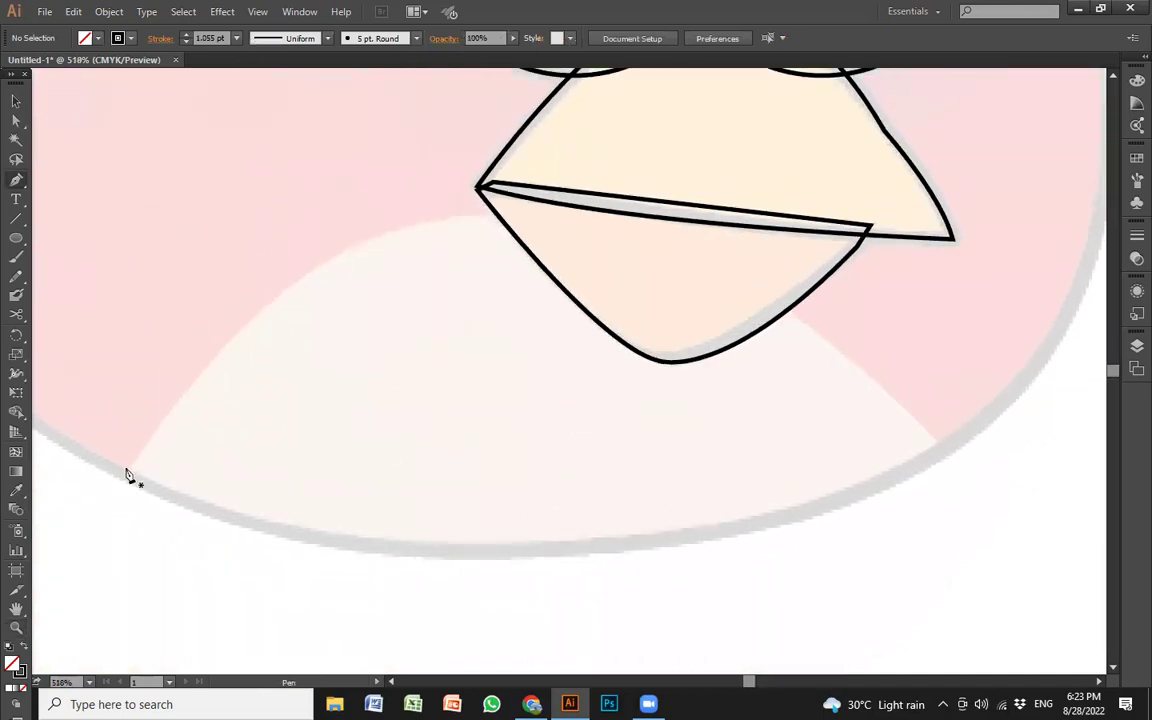
click(124, 473)
drag(520, 217, 722, 262)
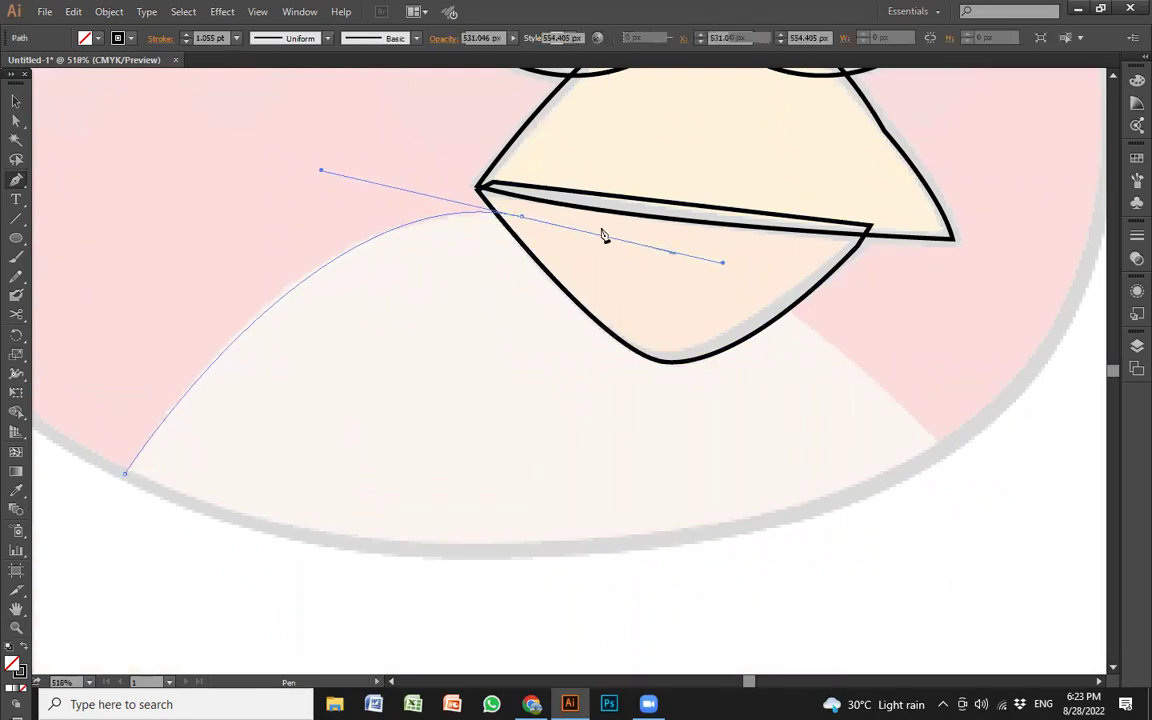
mouse_move(521, 217)
mouse_down()
mouse_move(782, 294)
mouse_move(750, 287)
mouse_up()
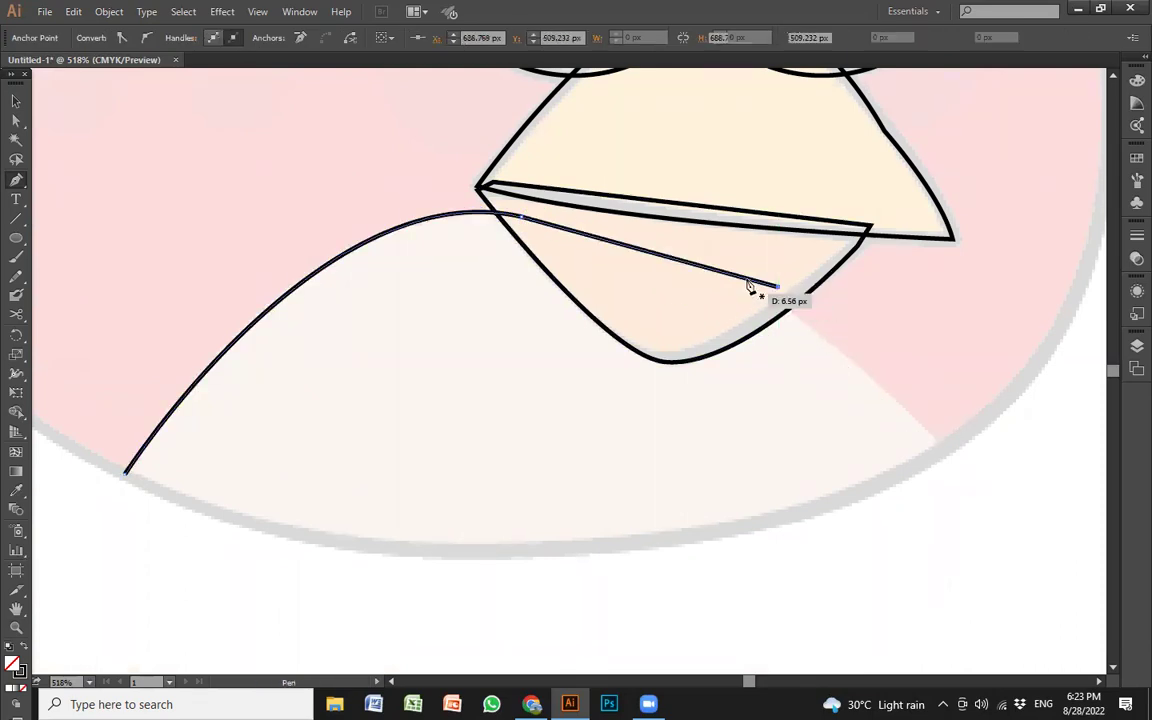
key(ctrl+z)
drag(680, 262, 667, 283)
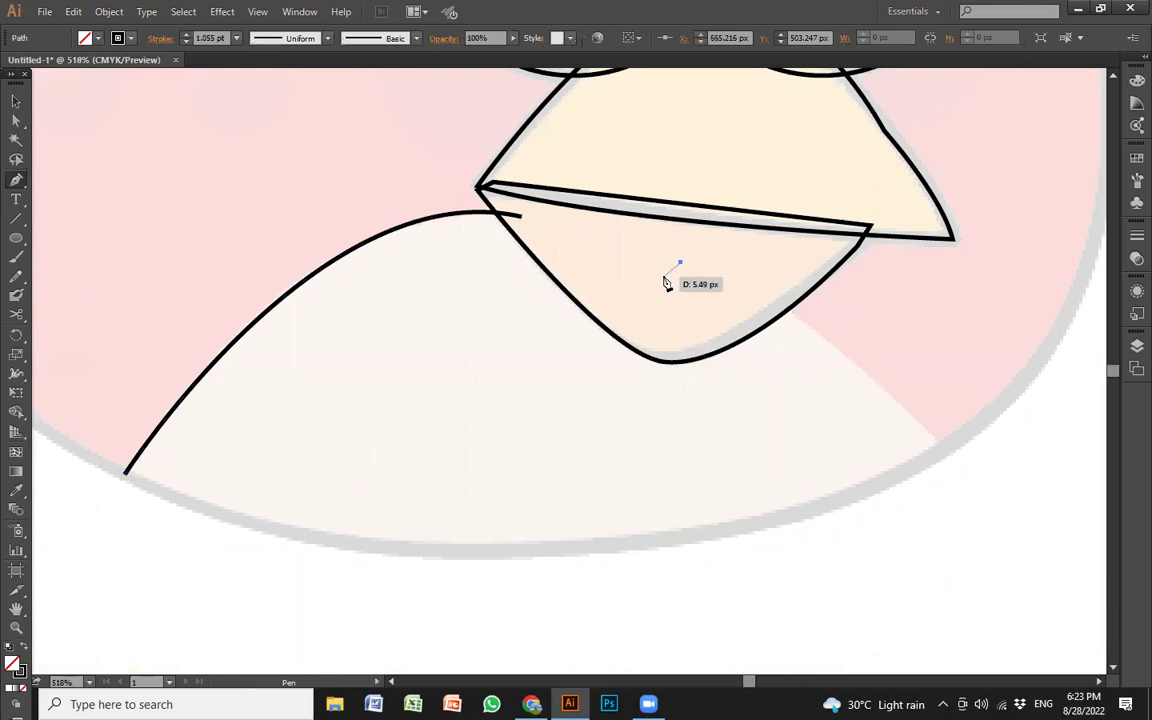
key(ctrl+z)
click(521, 217)
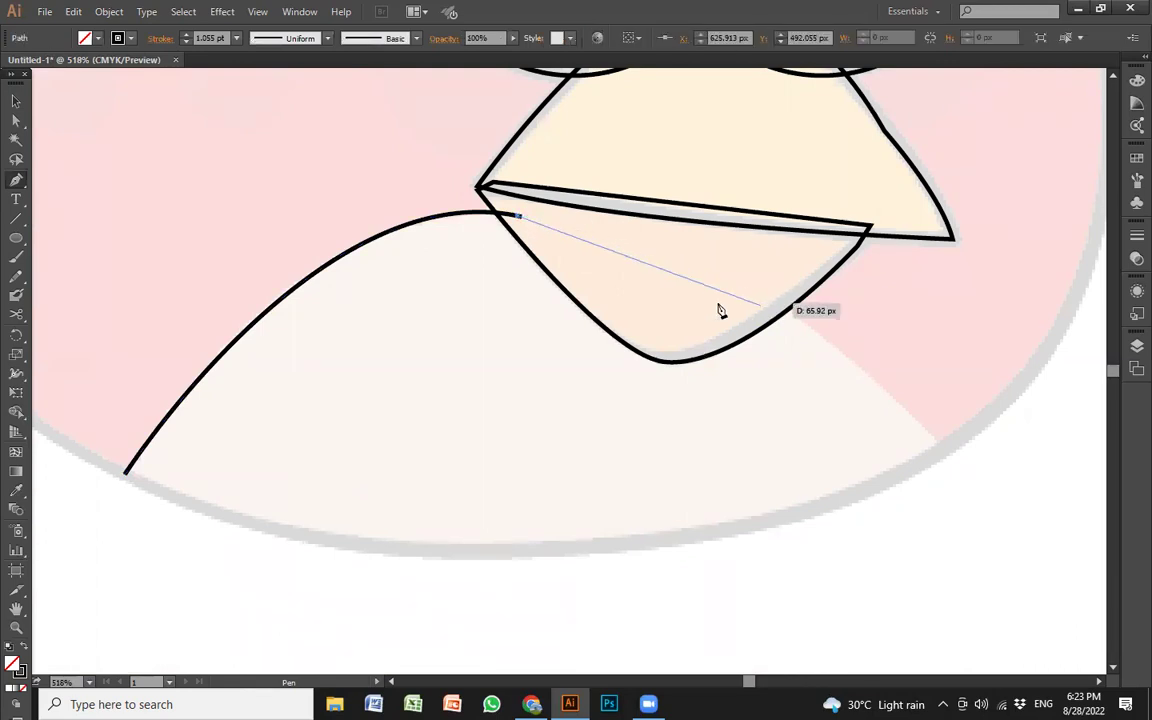
click(521, 217)
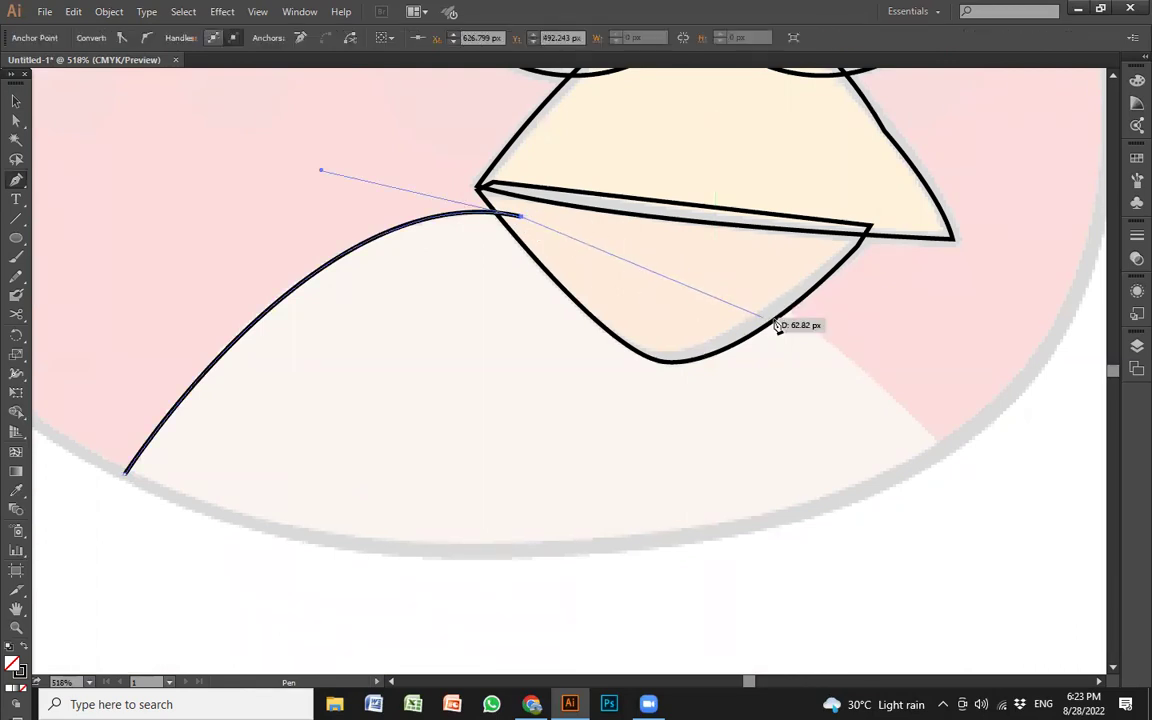
- Curve the belly outline around its right side and bottom, closing it at the start point
click(715, 264)
mouse_move(938, 445)
mouse_down()
mouse_move(1012, 548)
mouse_move(1021, 537)
mouse_up()
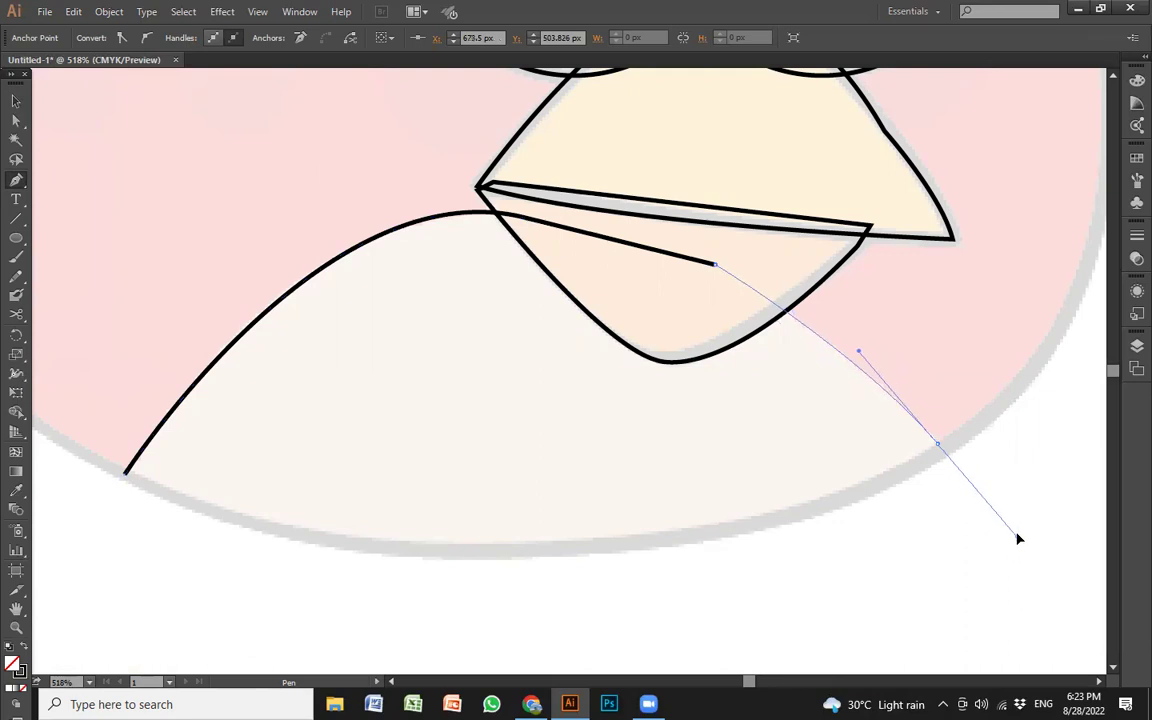
click(937, 443)
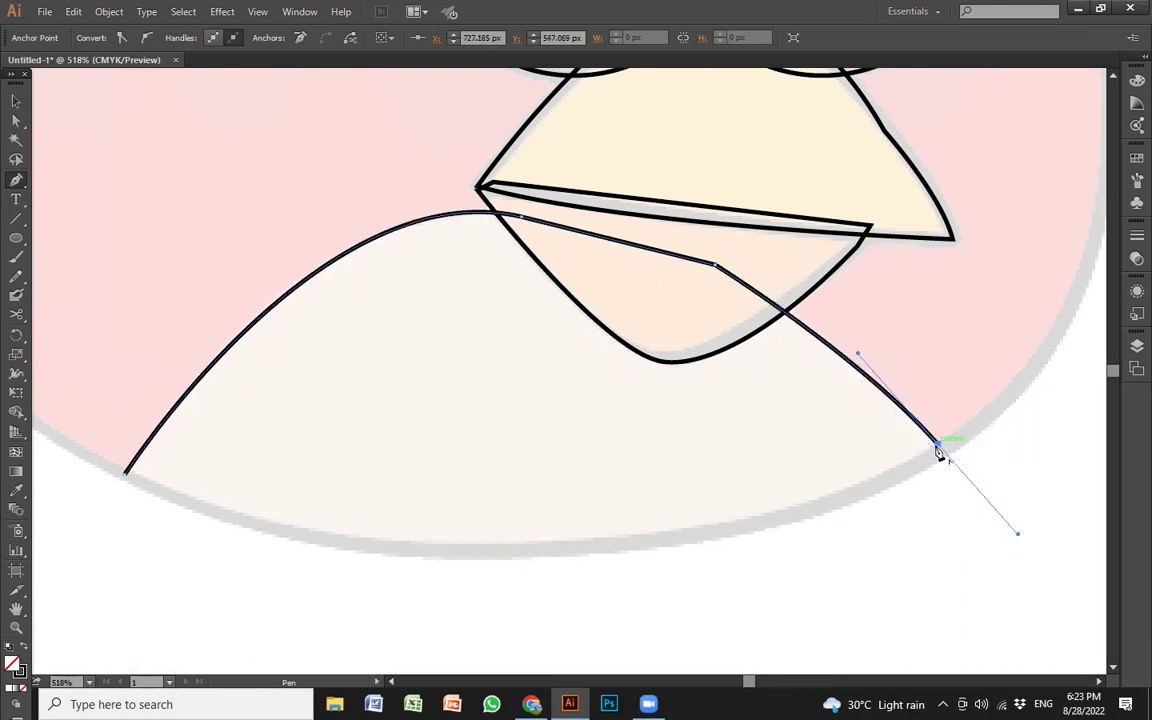
drag(527, 546, 293, 545)
click(527, 548)
click(125, 472)
mouse_move(92, 453)
mouse_down()
mouse_move(18, 359)
mouse_move(160, 374)
mouse_move(193, 391)
mouse_move(278, 391)
mouse_up()
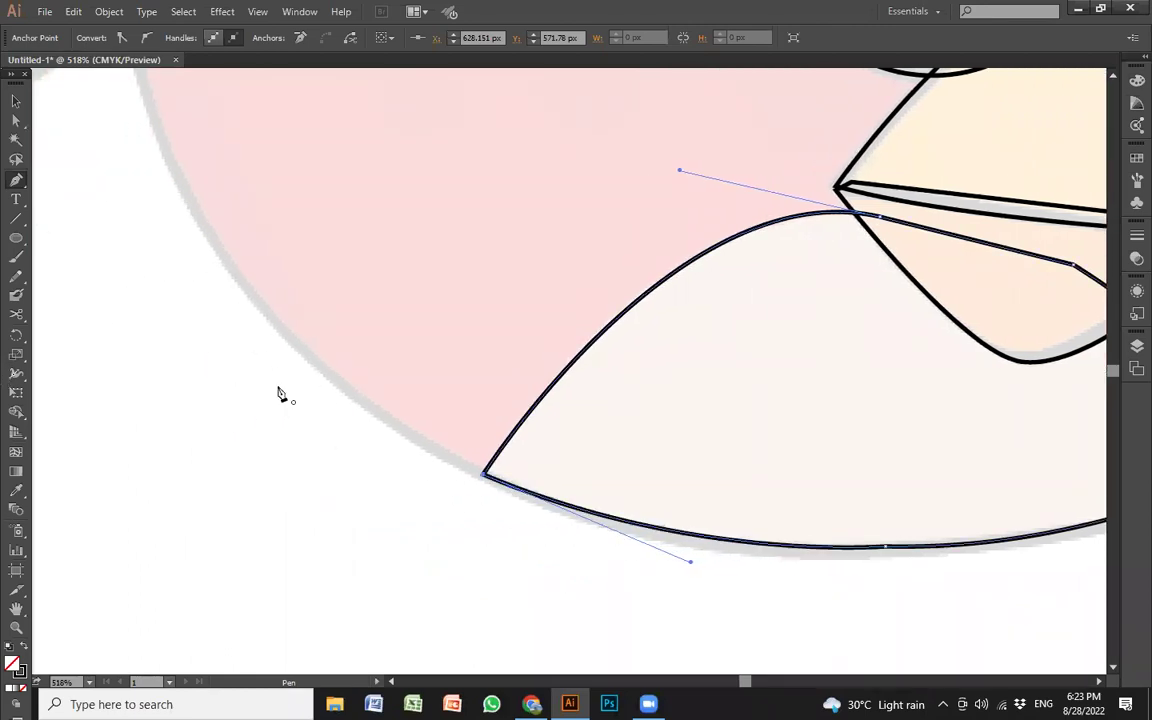
key(v)
click(728, 468)
drag(728, 468, 490, 459)
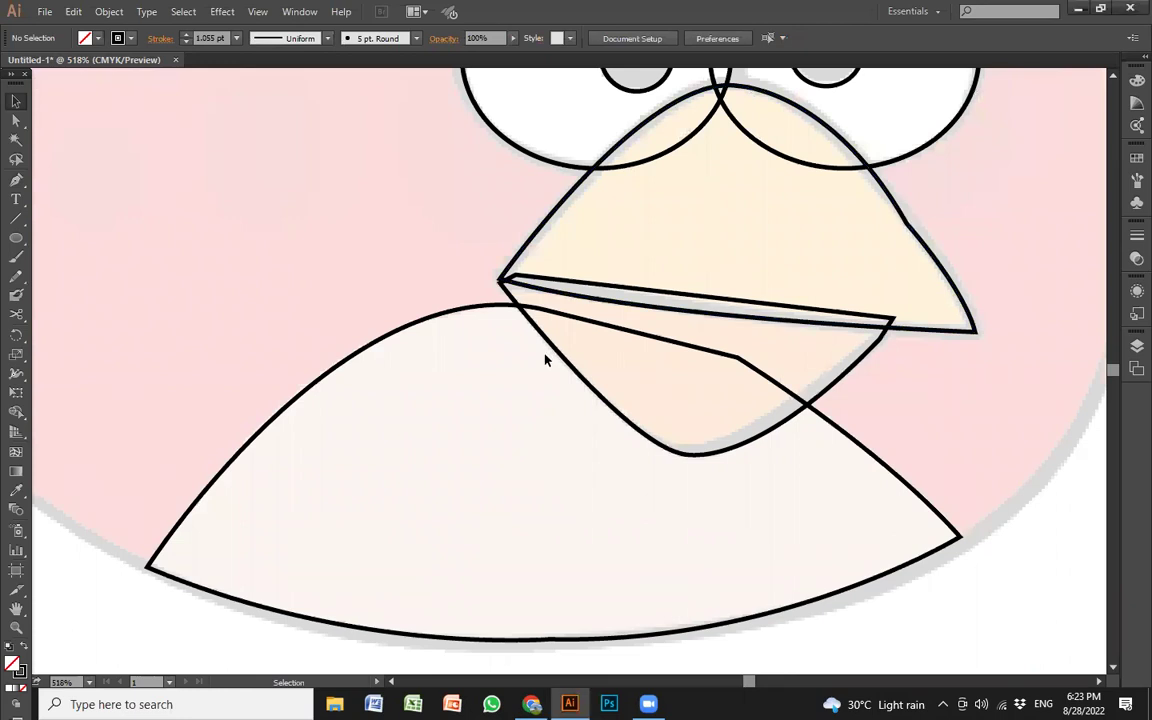
key(z)
alt+click(565, 333)
- Zoom in on the grey tail and start a Pen outline through the upper and middle feather points
alt+click(505, 315)
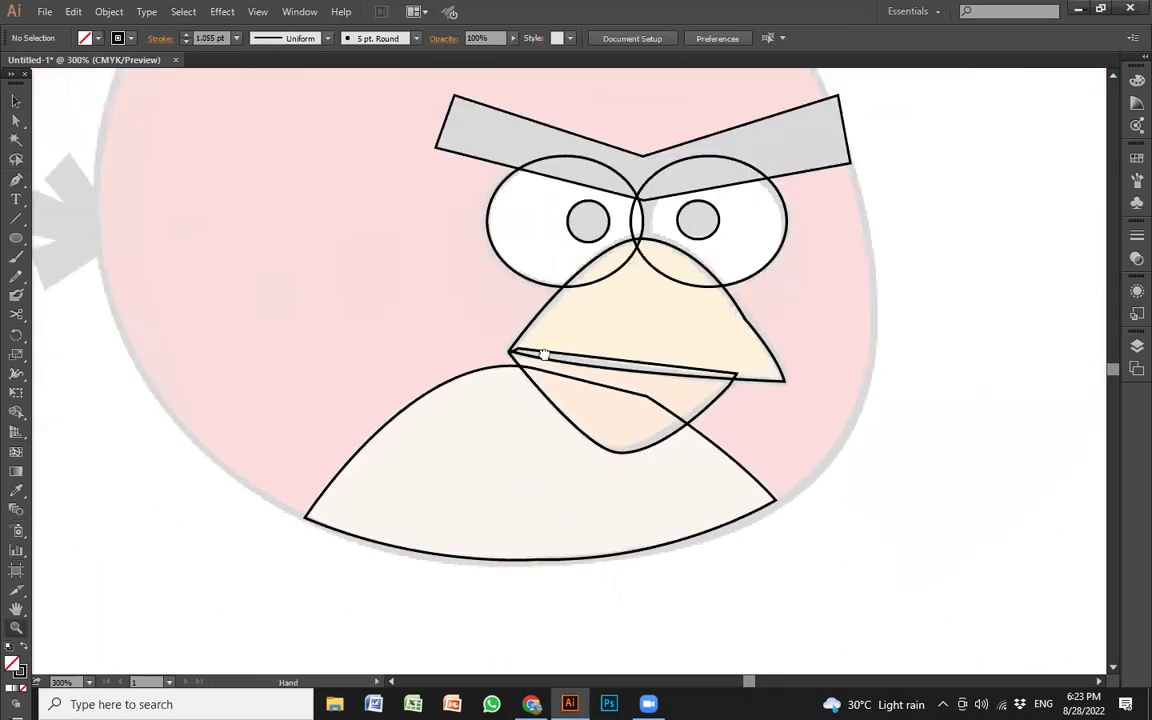
drag(202, 295, 318, 446)
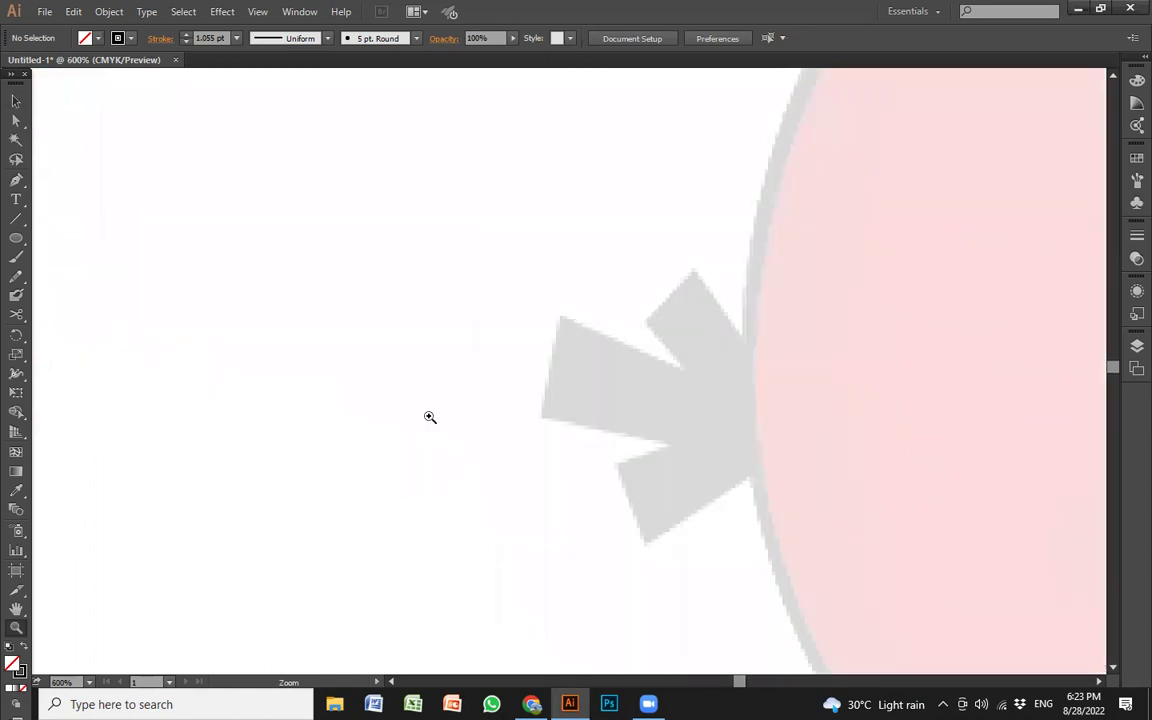
key(p)
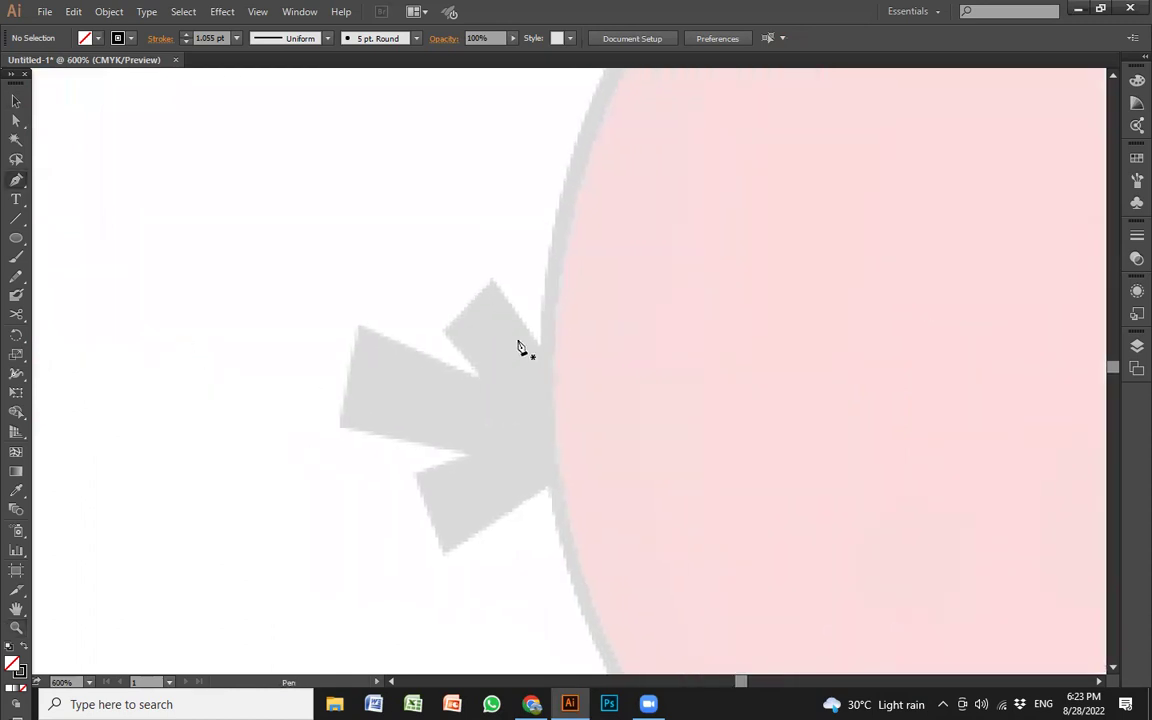
click(493, 276)
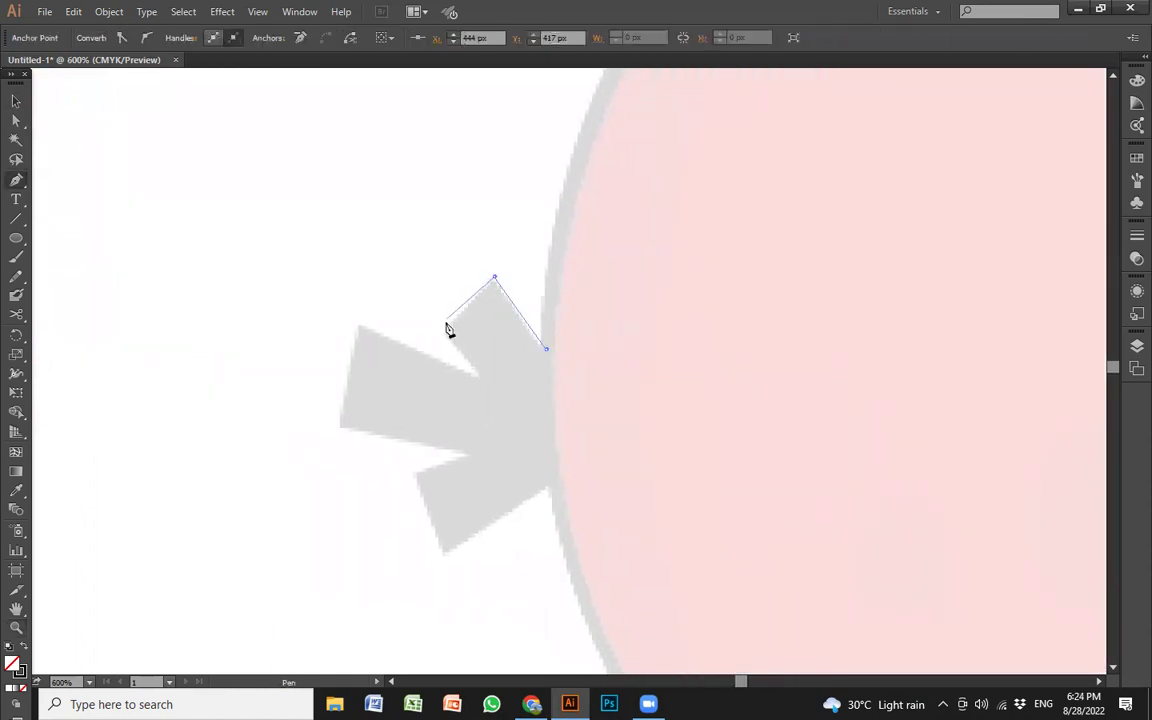
click(442, 333)
click(490, 386)
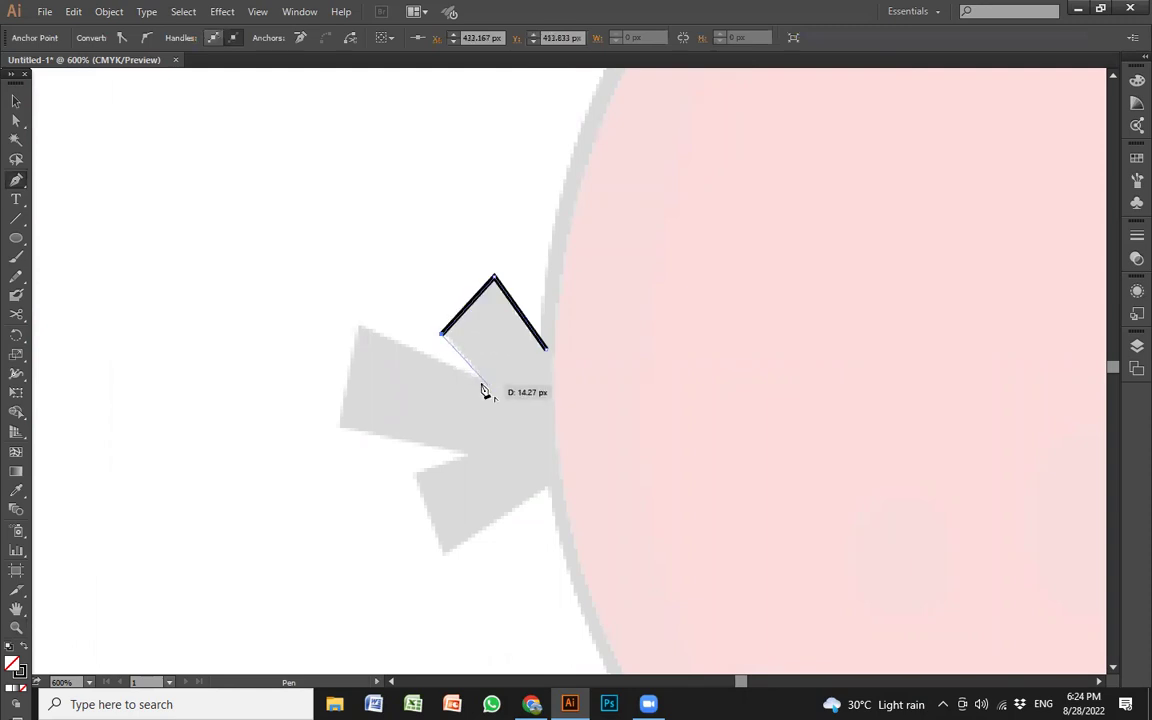
click(357, 328)
- Trace the lower feather corners and close the tail outline, then zoom out to the whole bird
click(340, 432)
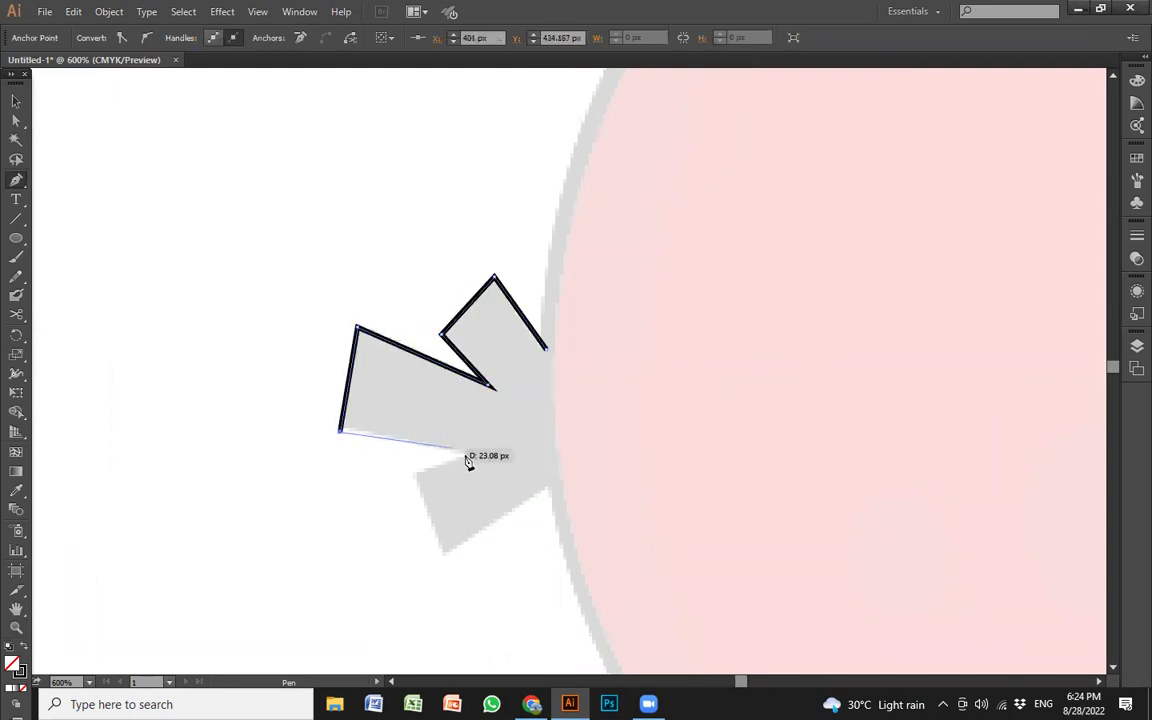
click(468, 452)
click(413, 474)
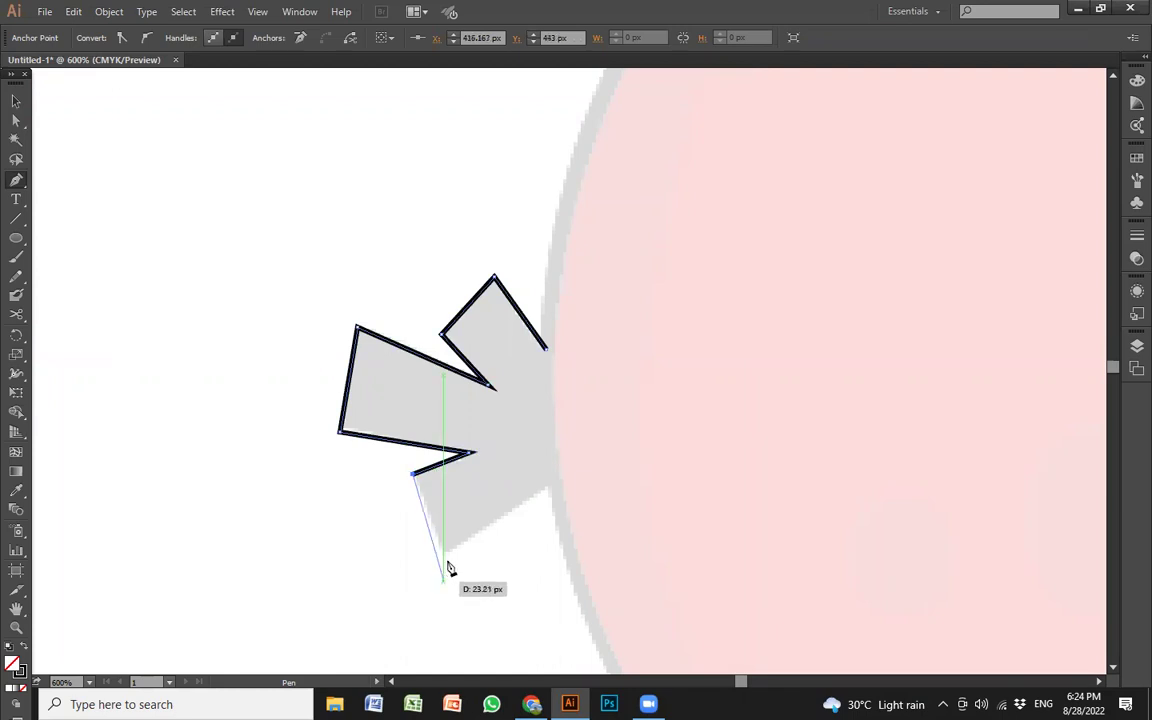
click(448, 560)
click(547, 493)
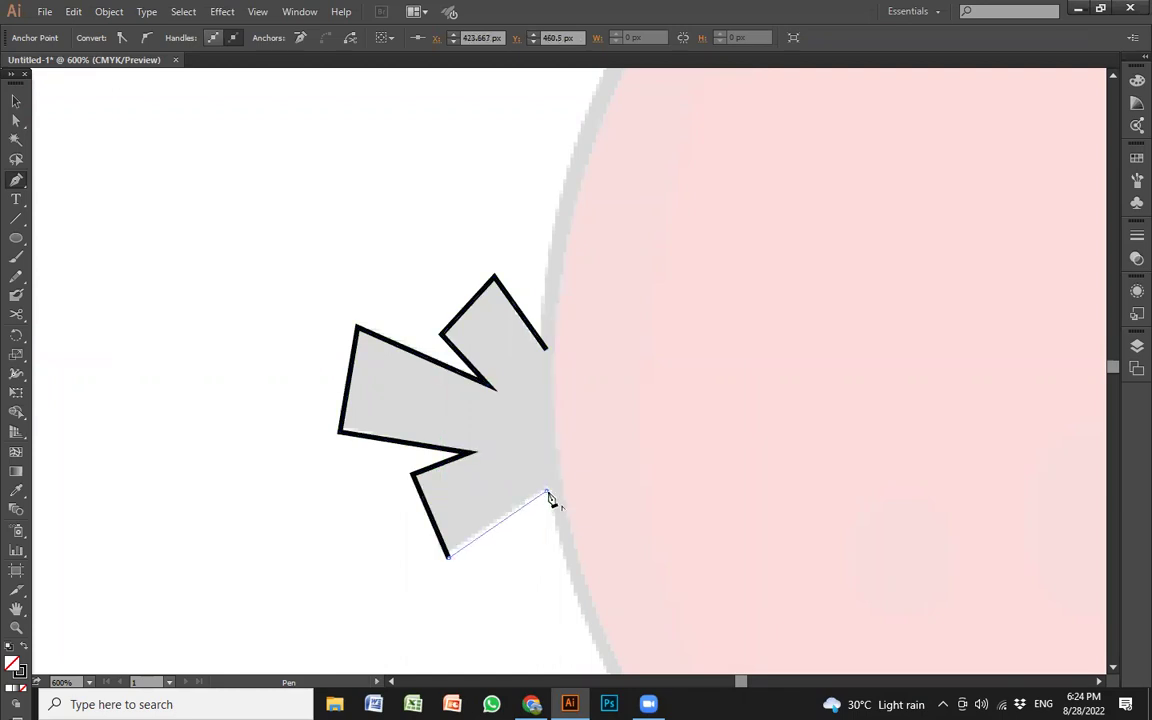
click(546, 350)
key(v)
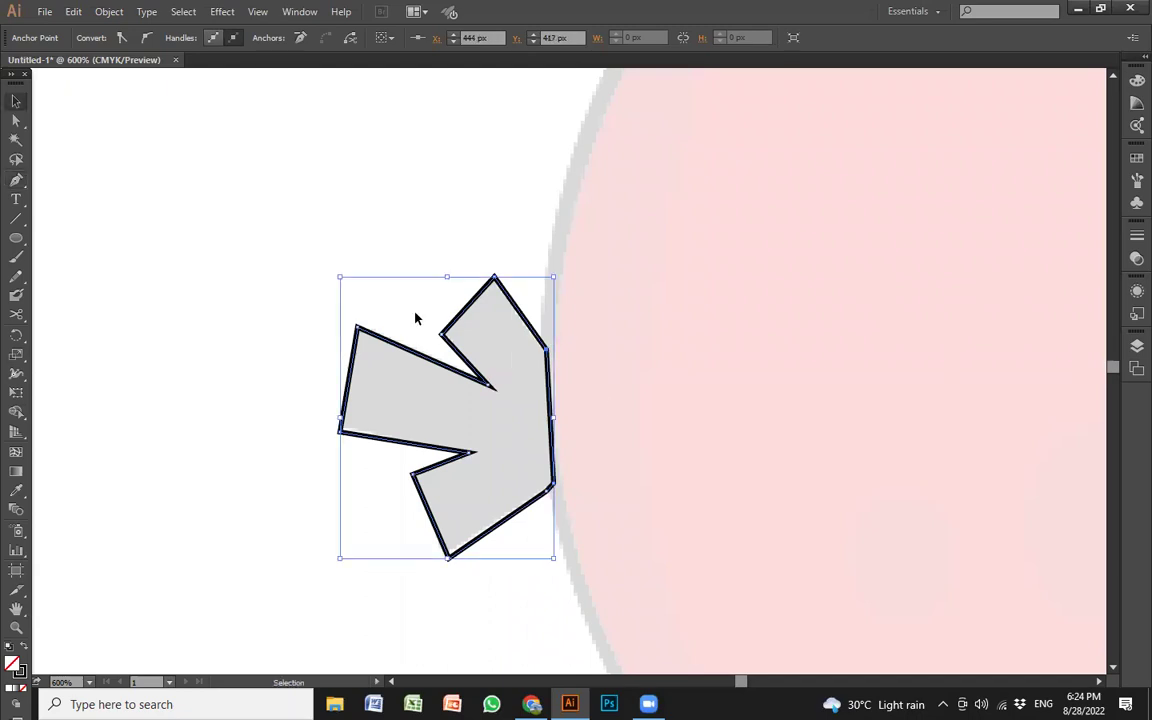
click(580, 406)
key(z)
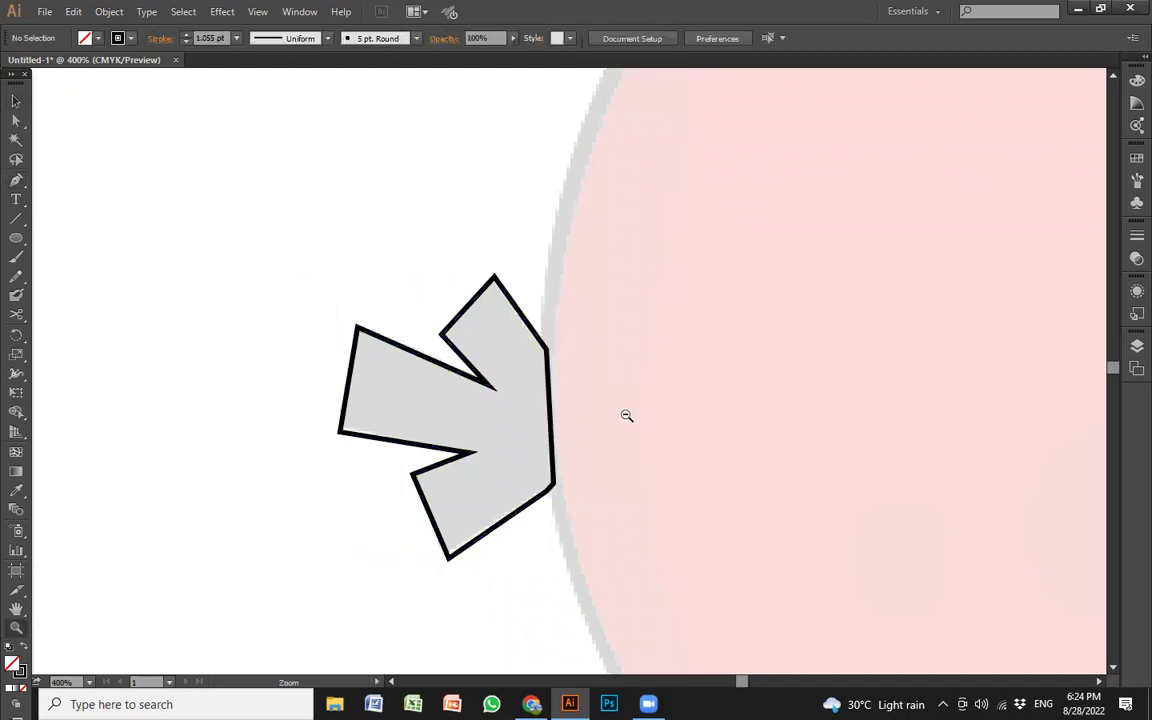
alt+click(626, 417)
alt+click(634, 415)
- Centre the view at 150% and move the 10.png reference bird left, beside the outlines
scroll(442, 265, up, 2)
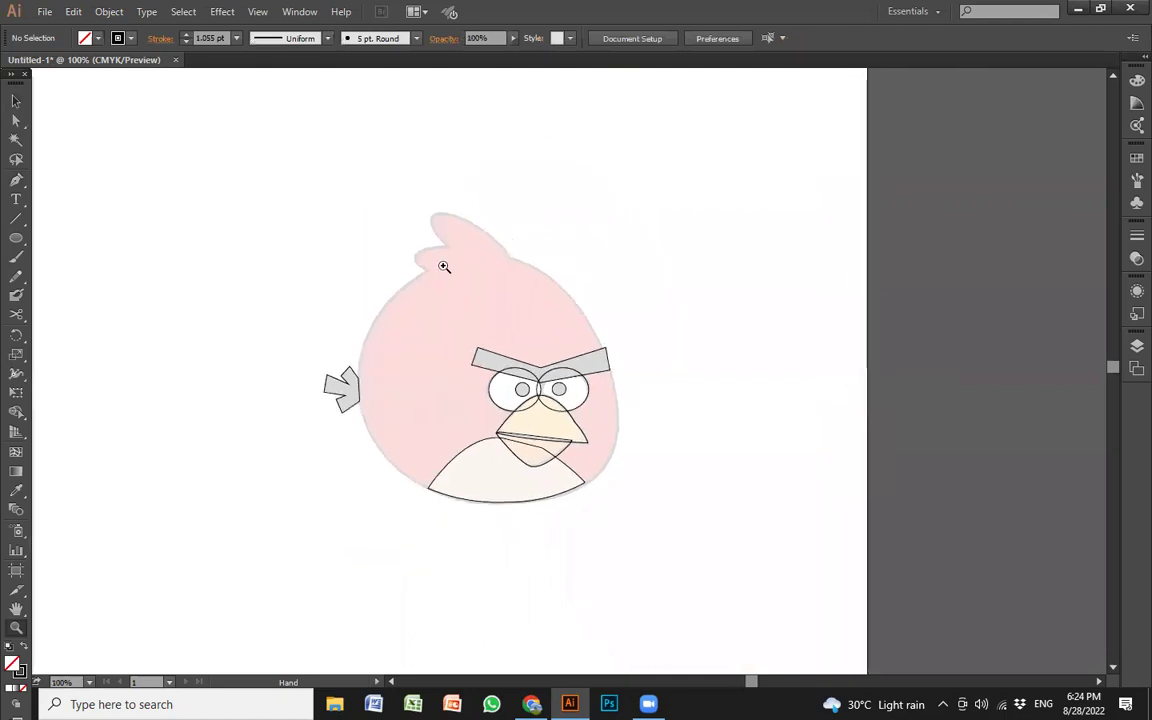
click(442, 265)
scroll(562, 252, down, 3)
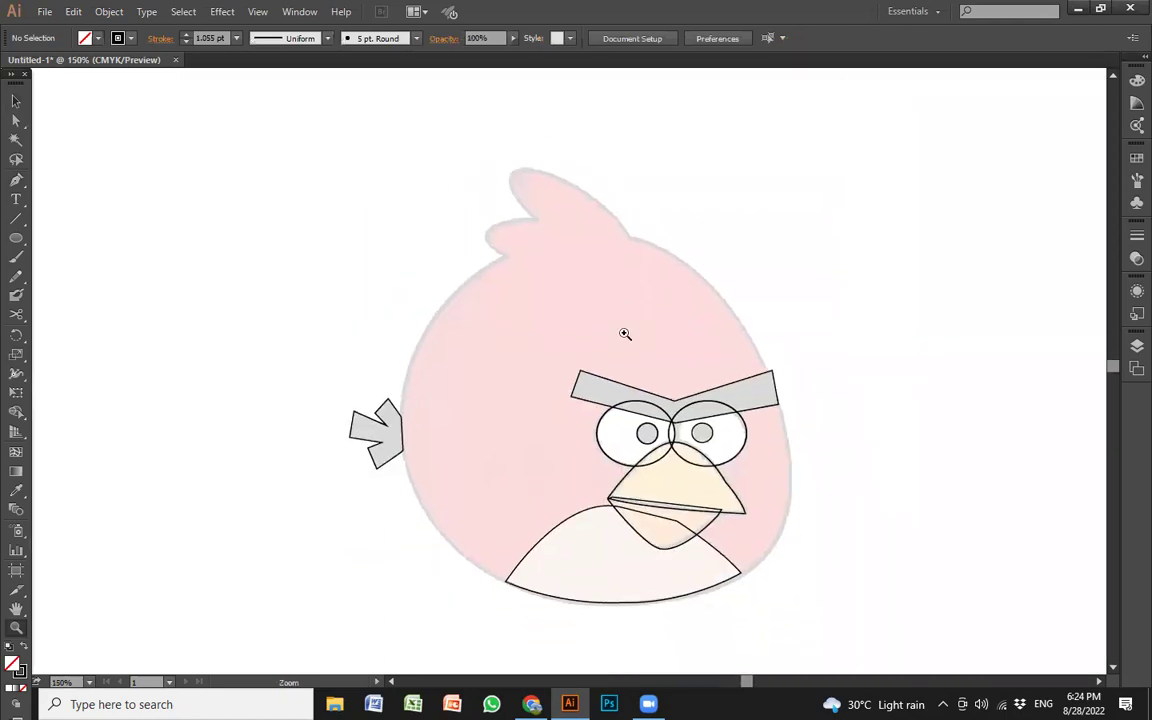
drag(257, 195, 840, 580)
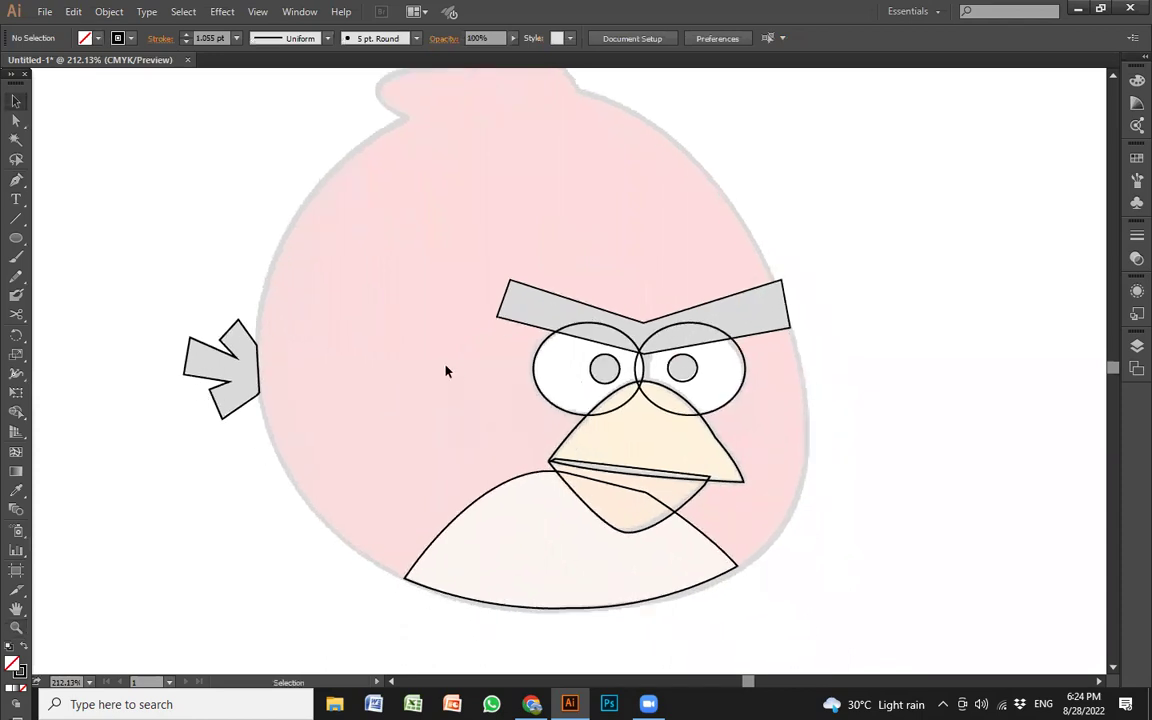
alt+click(445, 358)
drag(450, 431, 378, 439)
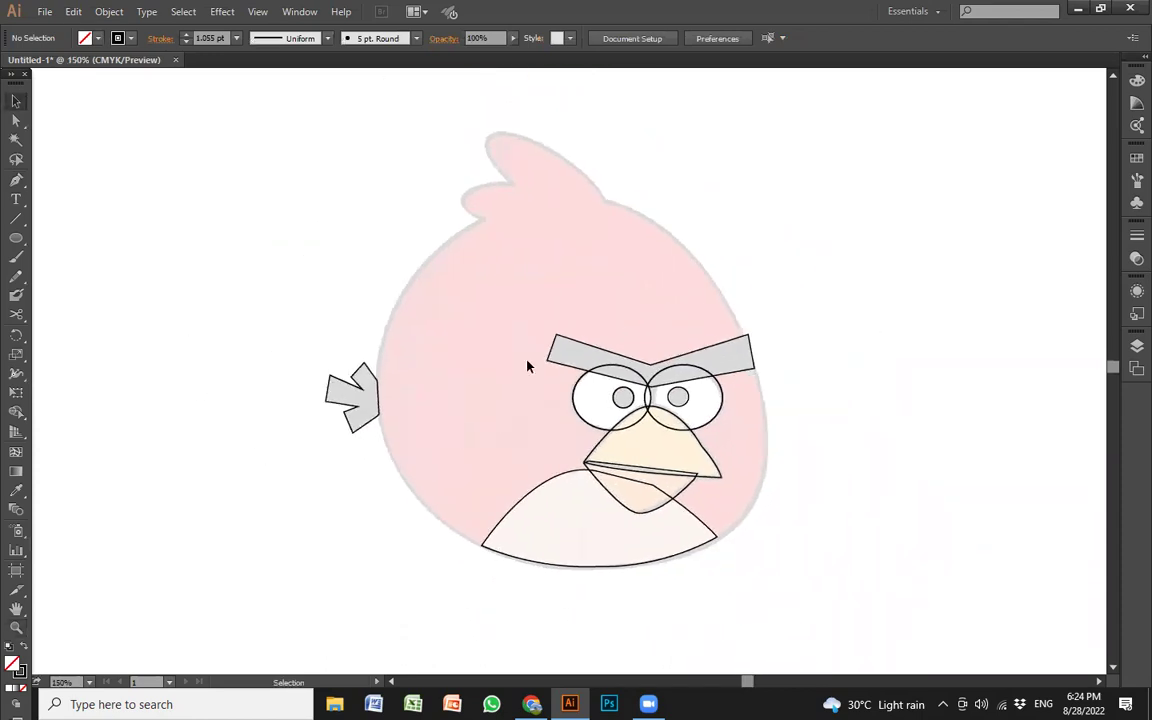
click(675, 495)
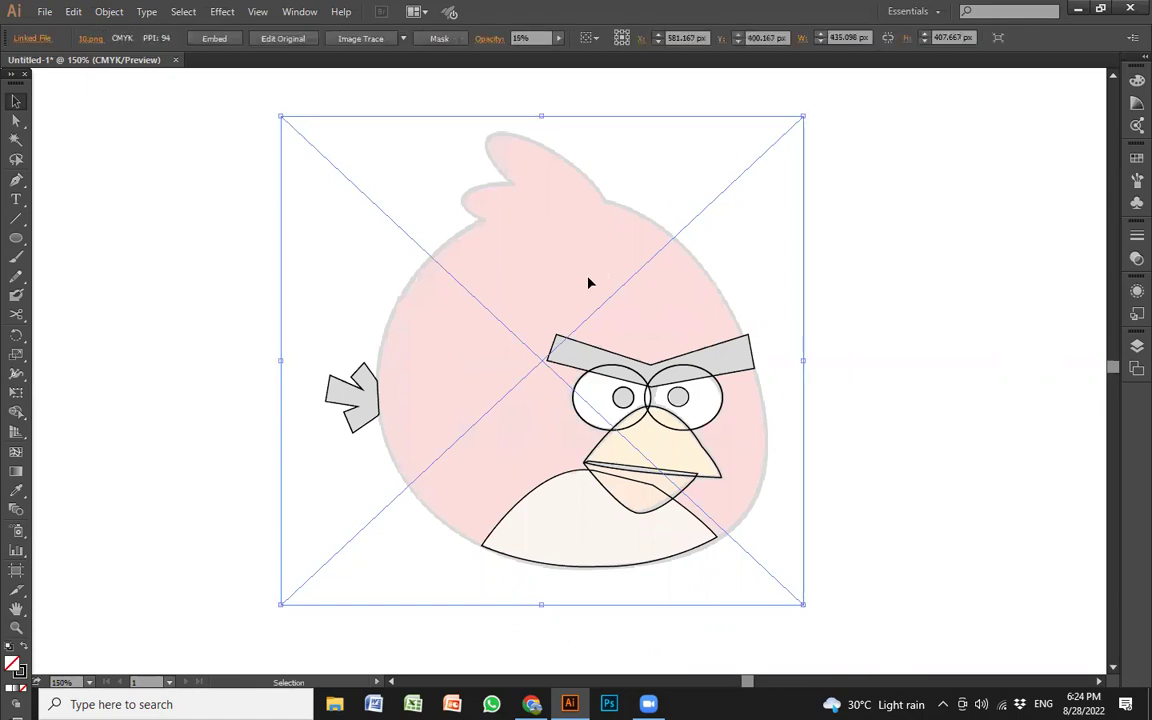
drag(610, 281, 359, 258)
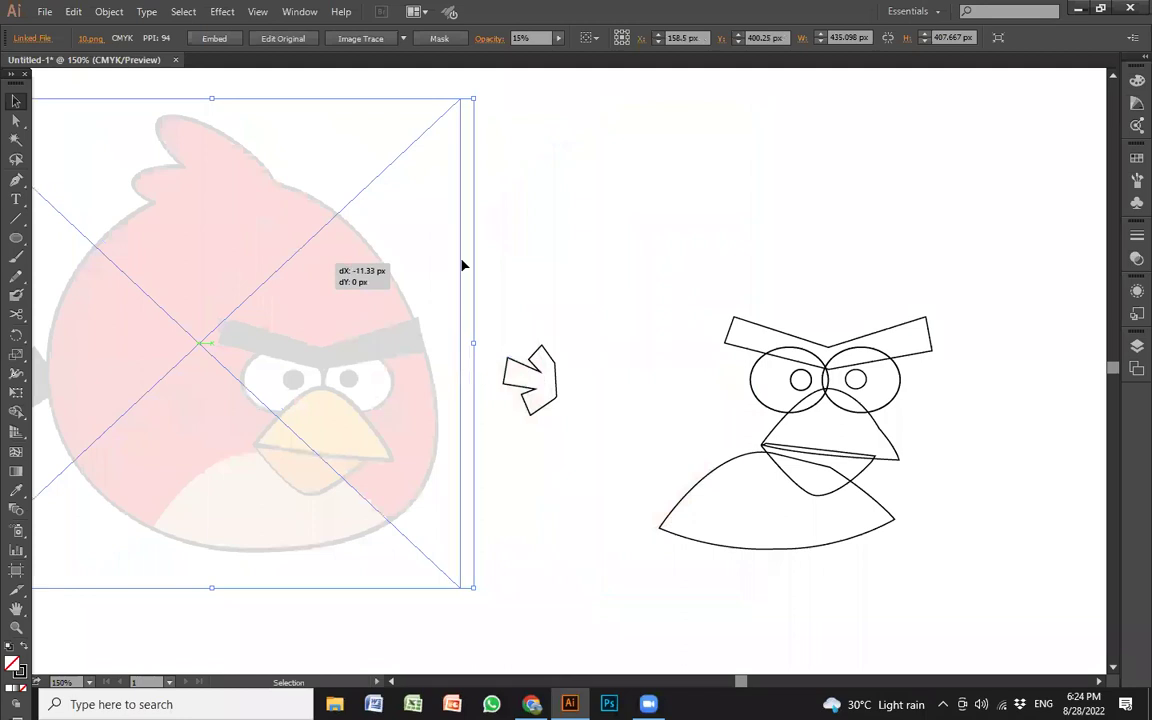
drag(359, 258, 509, 240)
- Raise the reference image's opacity to 100%
click(558, 38)
drag(501, 53, 594, 63)
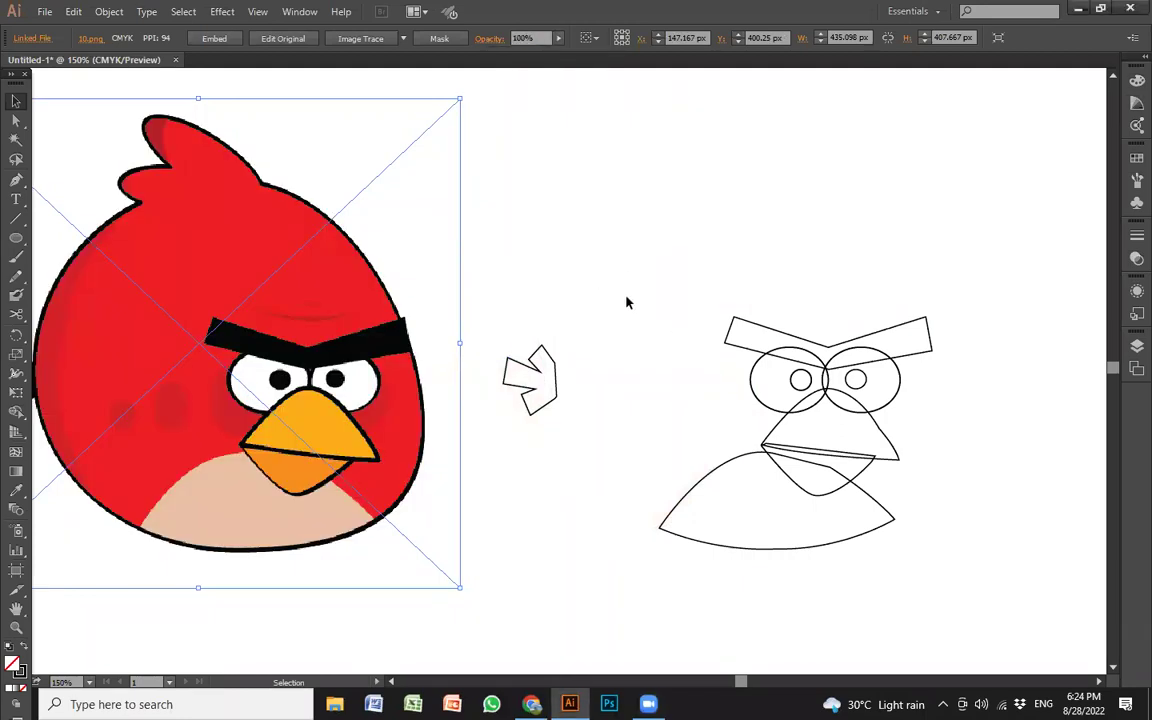
click(653, 288)
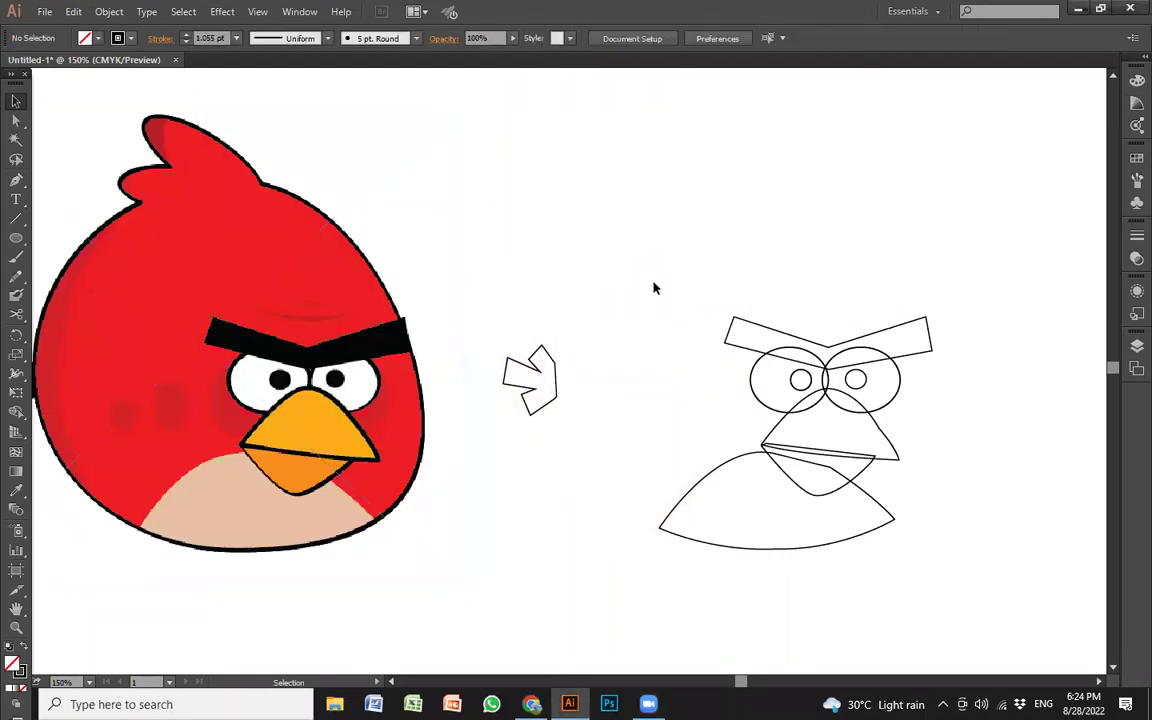
- Eyedropper the reference brow's black onto the selected traced eyebrow shape
click(741, 323)
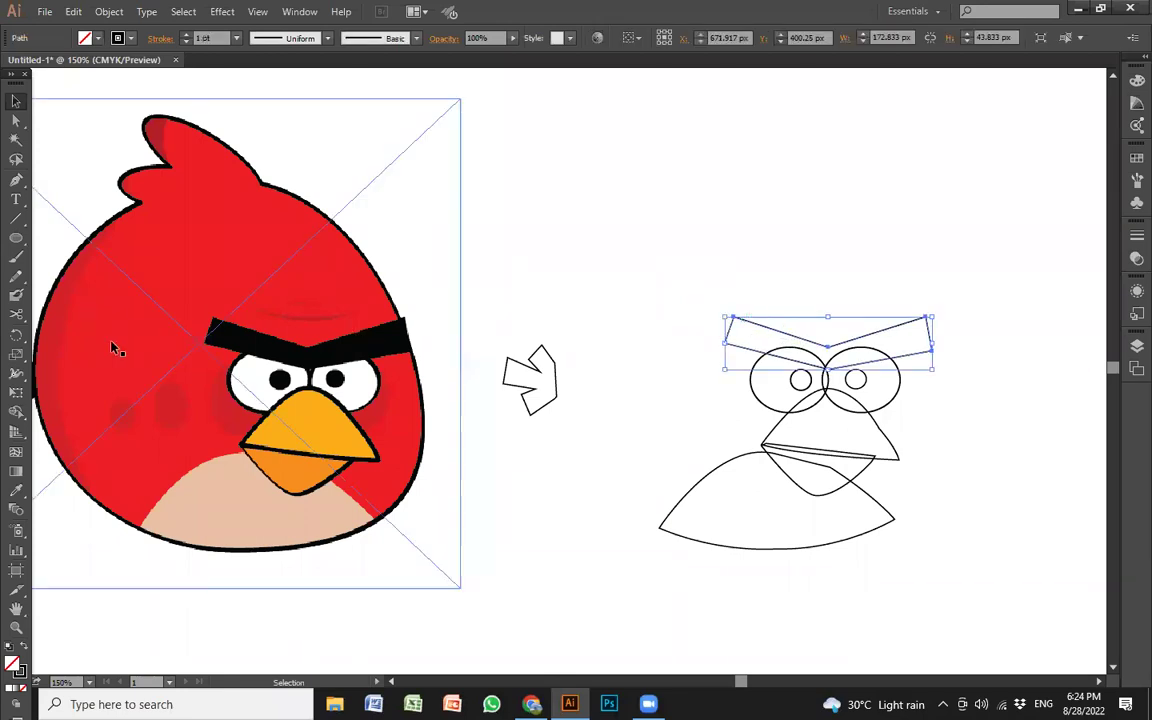
click(14, 492)
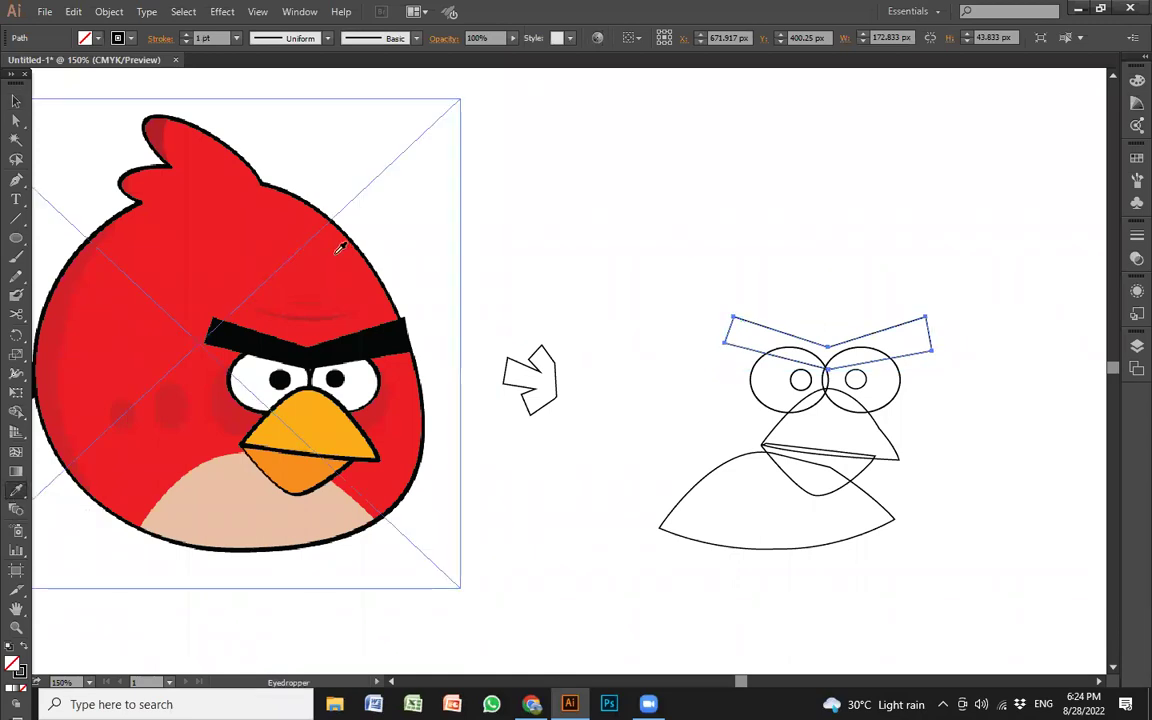
click(368, 342)
key(v)
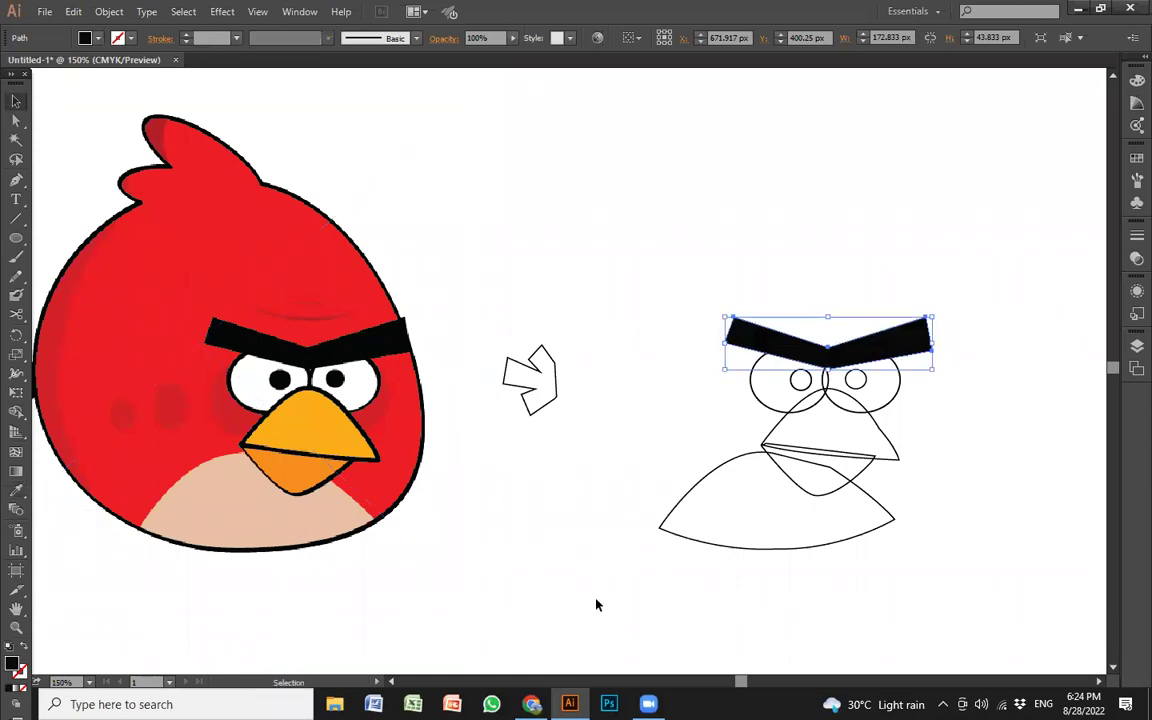
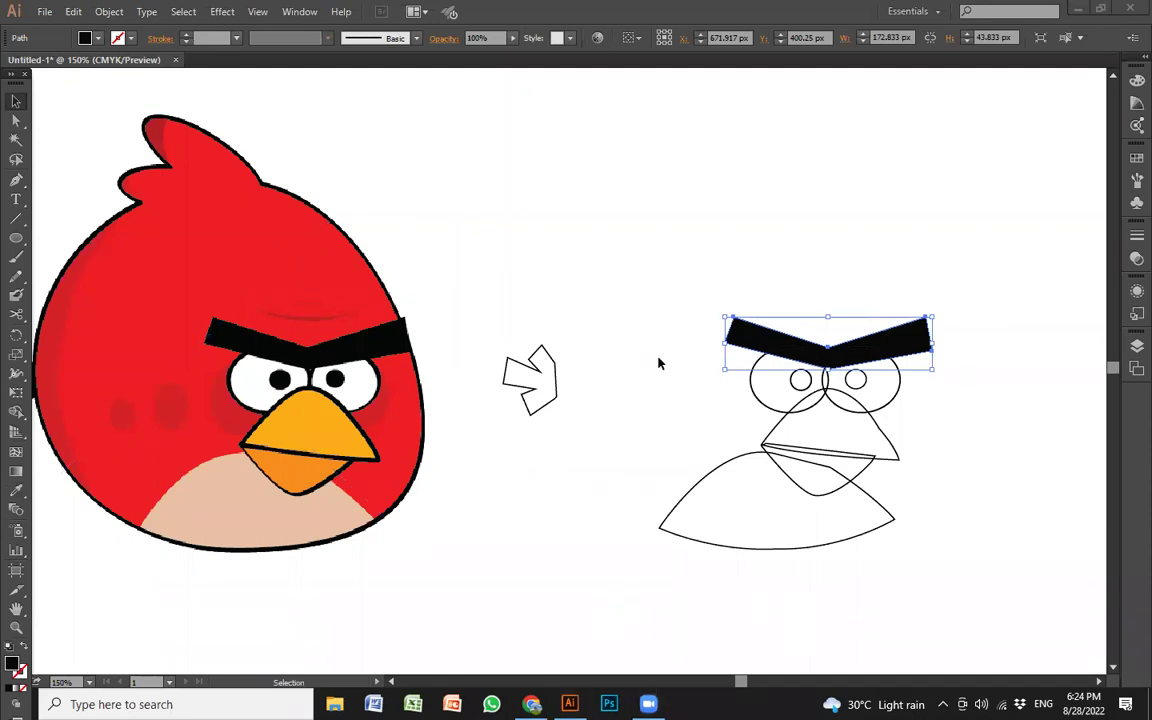
- Select both pupil circles and give them the reference eyebrow's black fill with the Eyedropper
click(806, 389)
shift+click(858, 385)
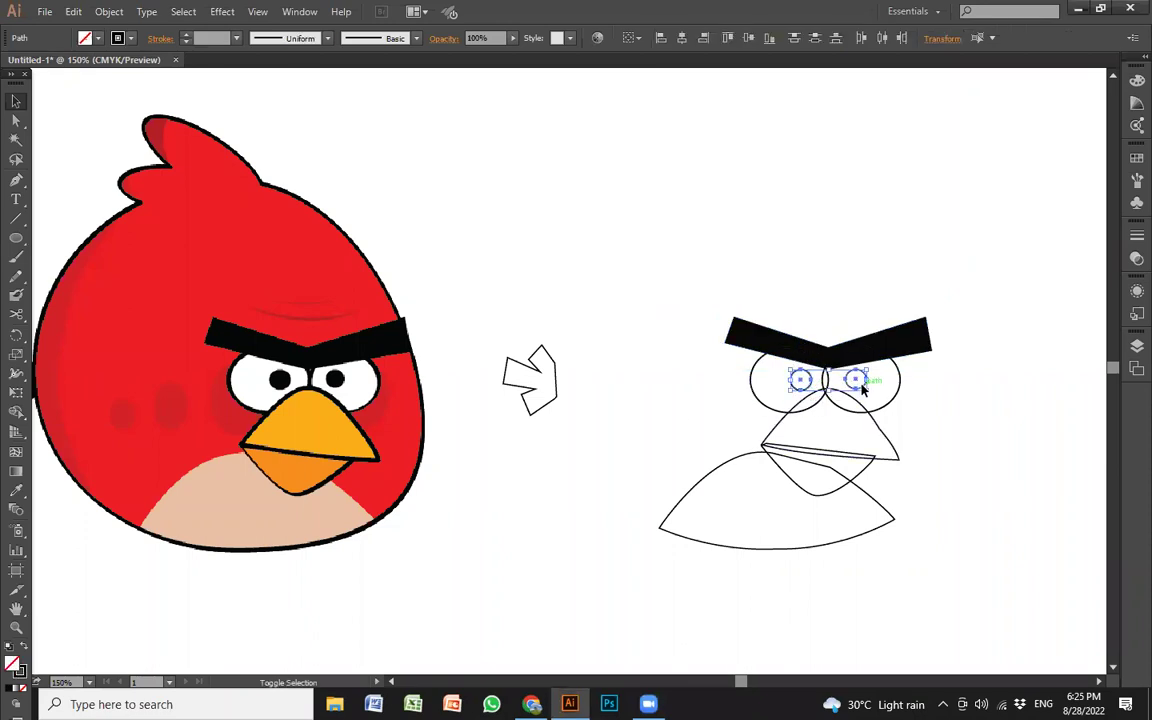
click(729, 354)
click(800, 379)
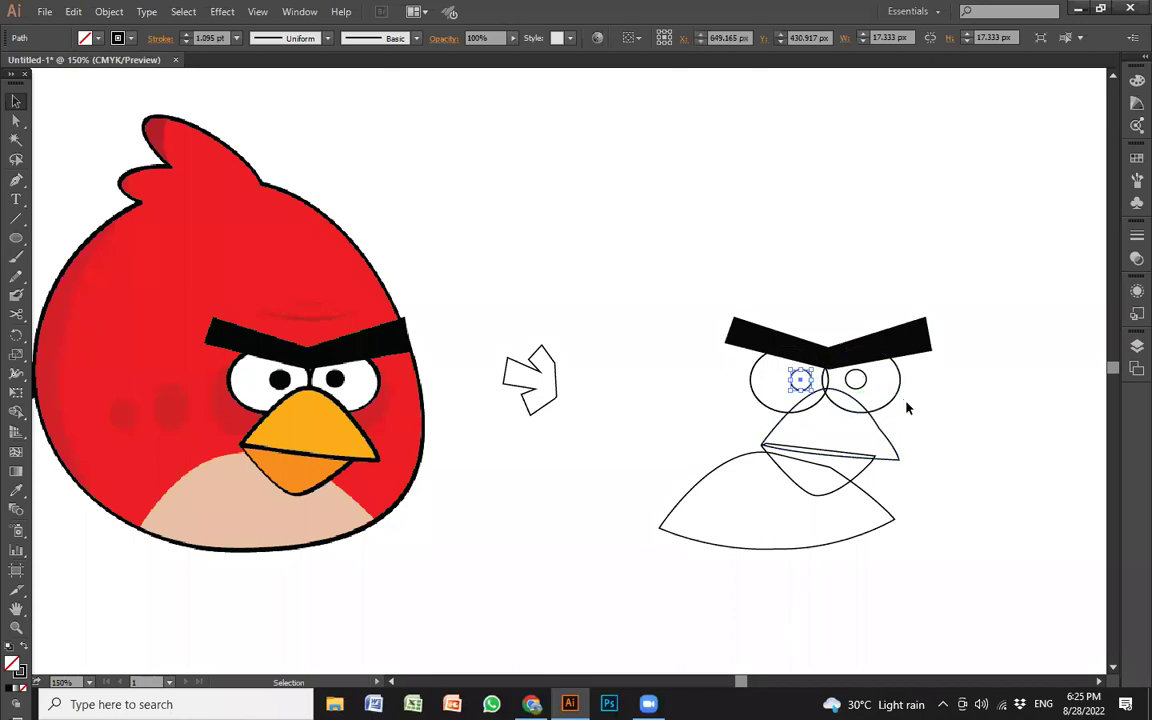
shift+click(857, 382)
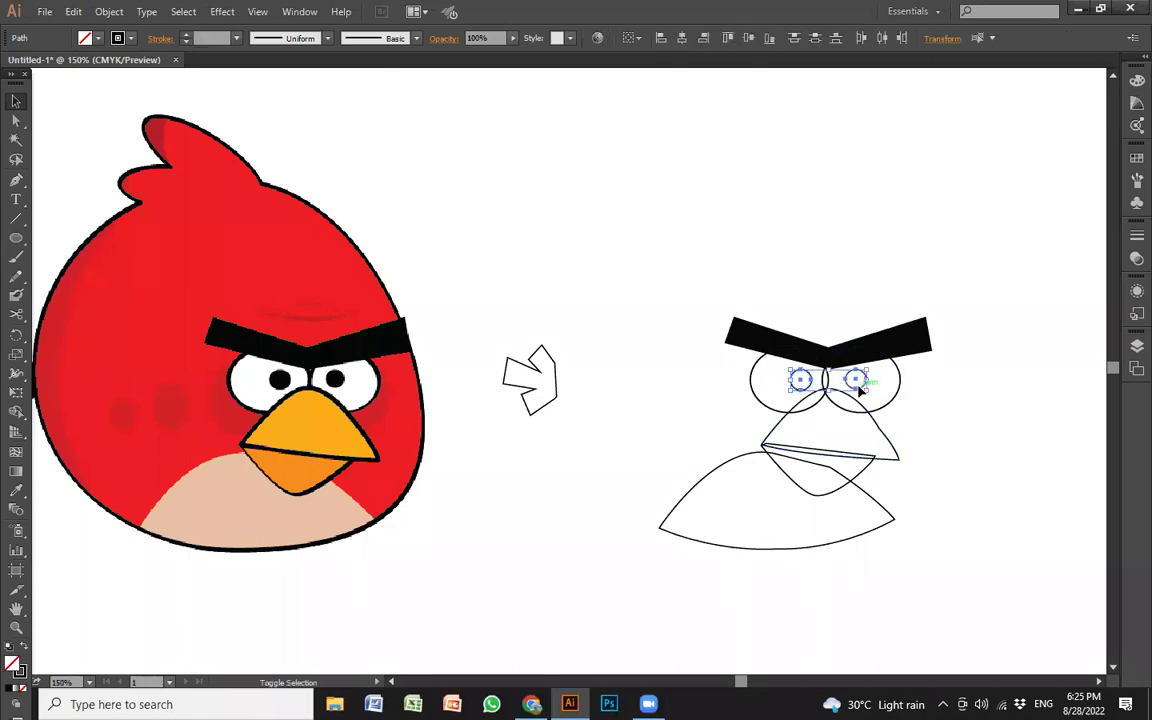
click(16, 490)
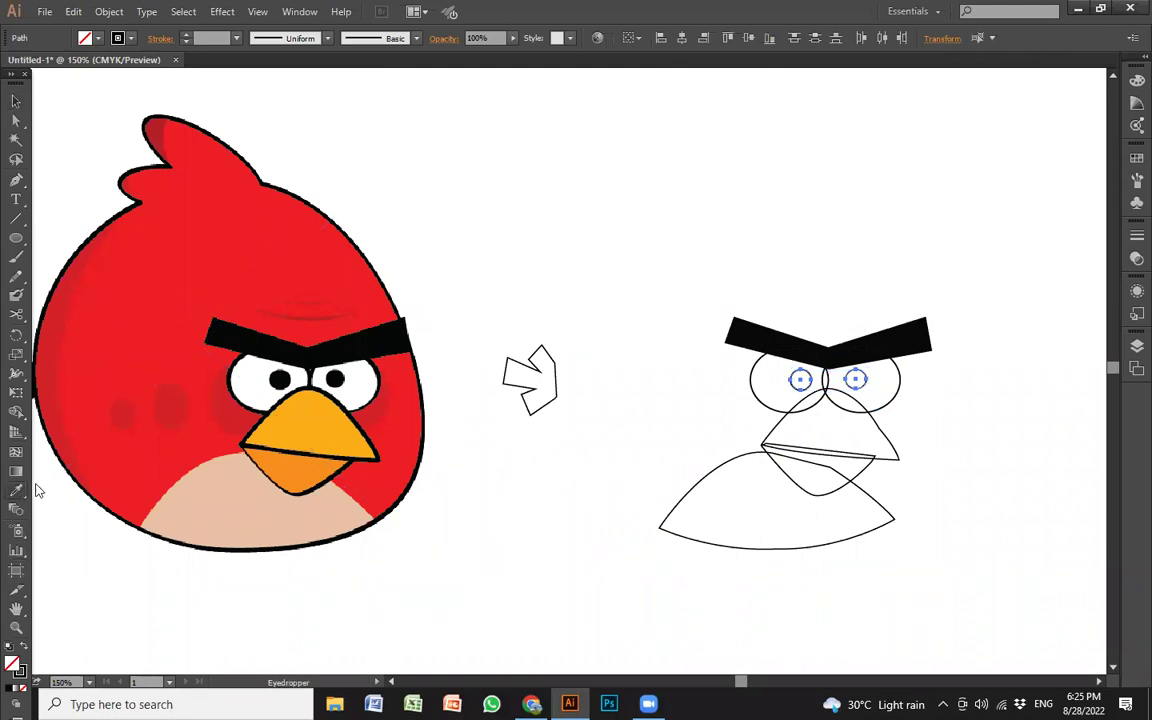
click(373, 334)
key(v)
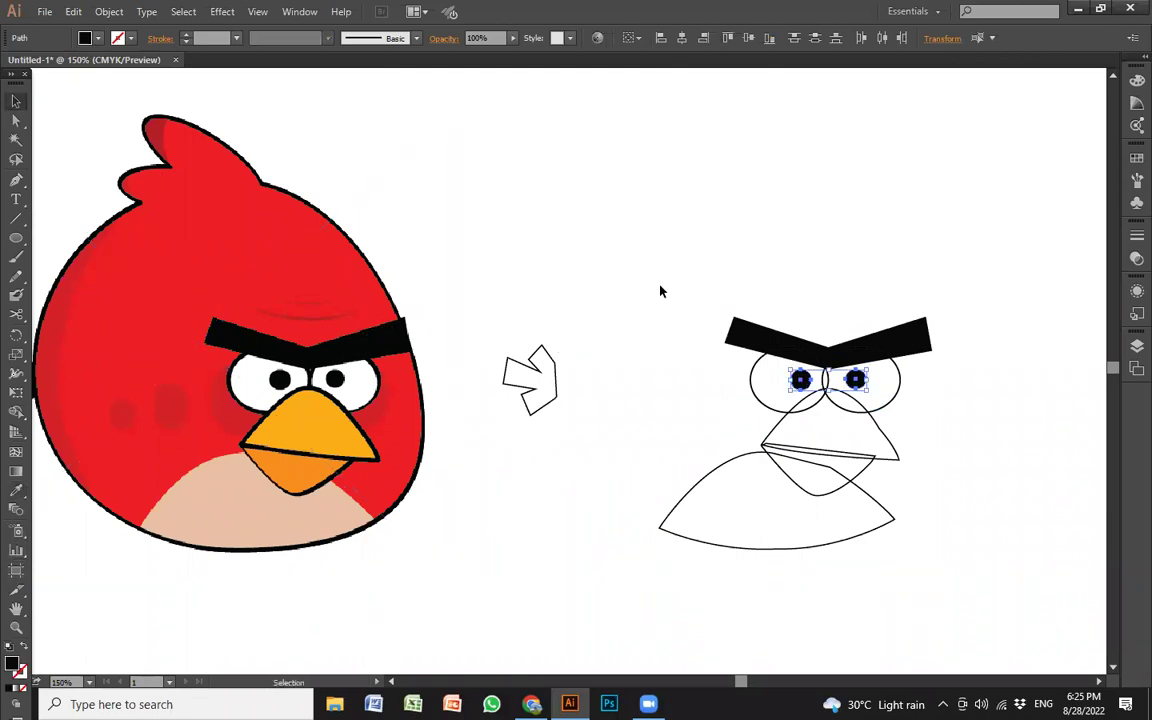
click(660, 291)
- Fill the traced upper beak with the reference beak's orange
click(877, 432)
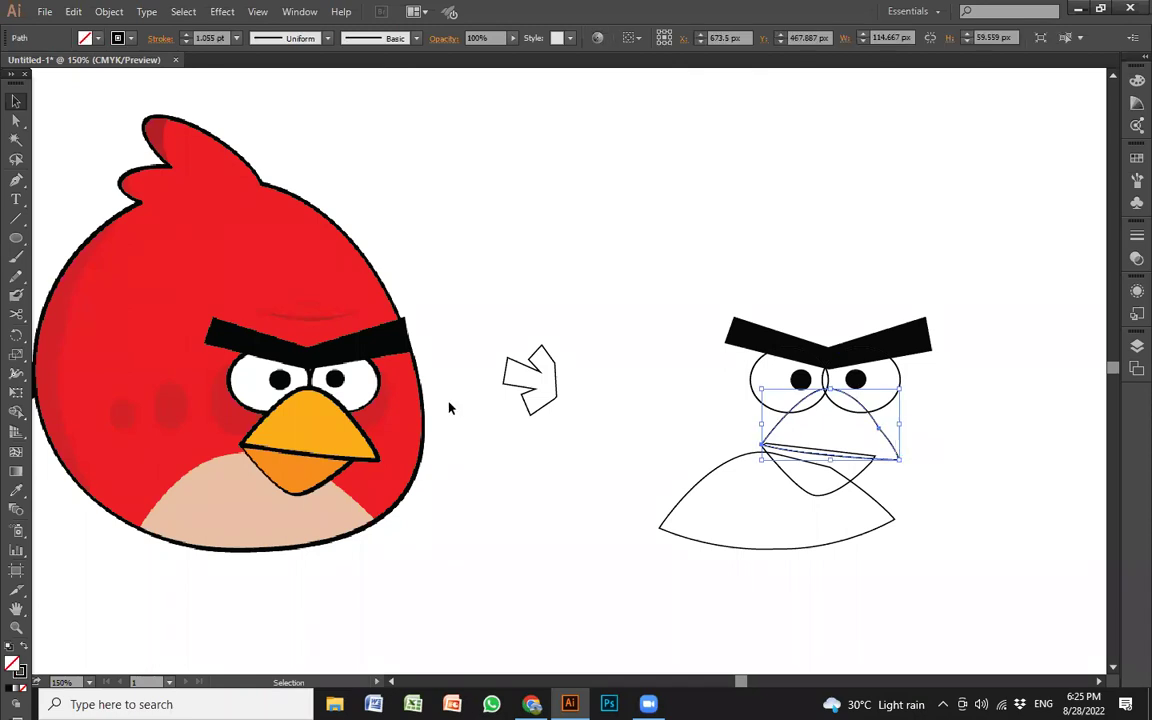
key(i)
click(322, 400)
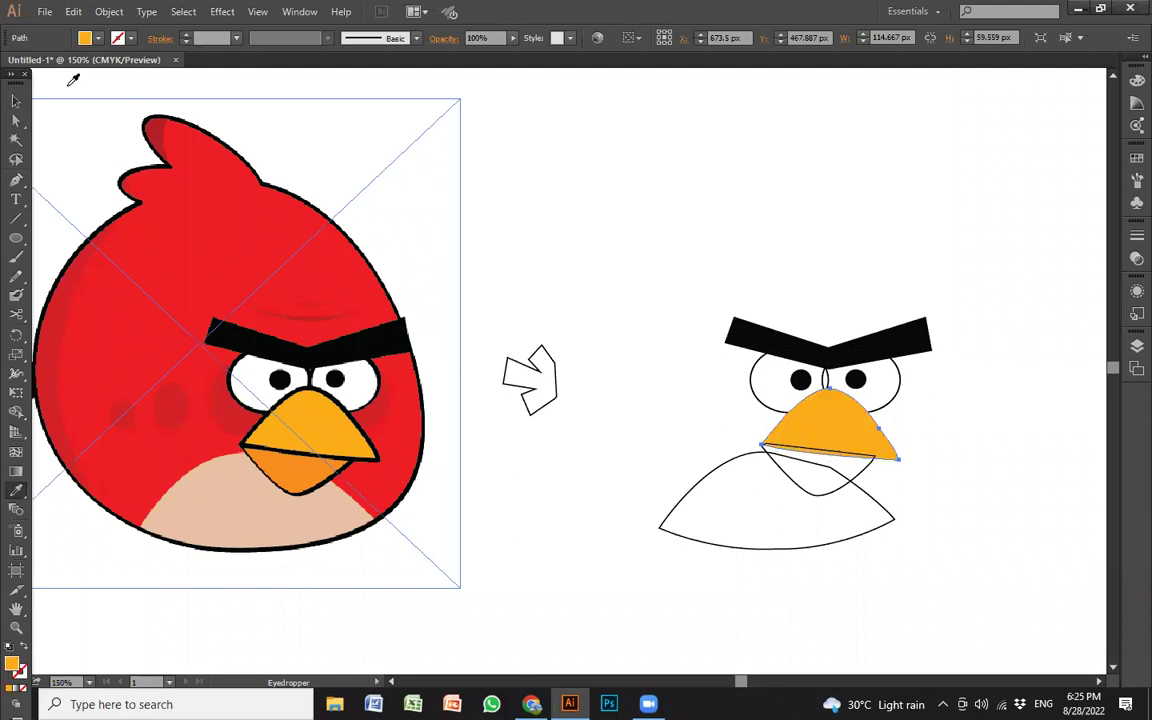
- Give the beak a black outline at 4 pt stroke weight
click(117, 38)
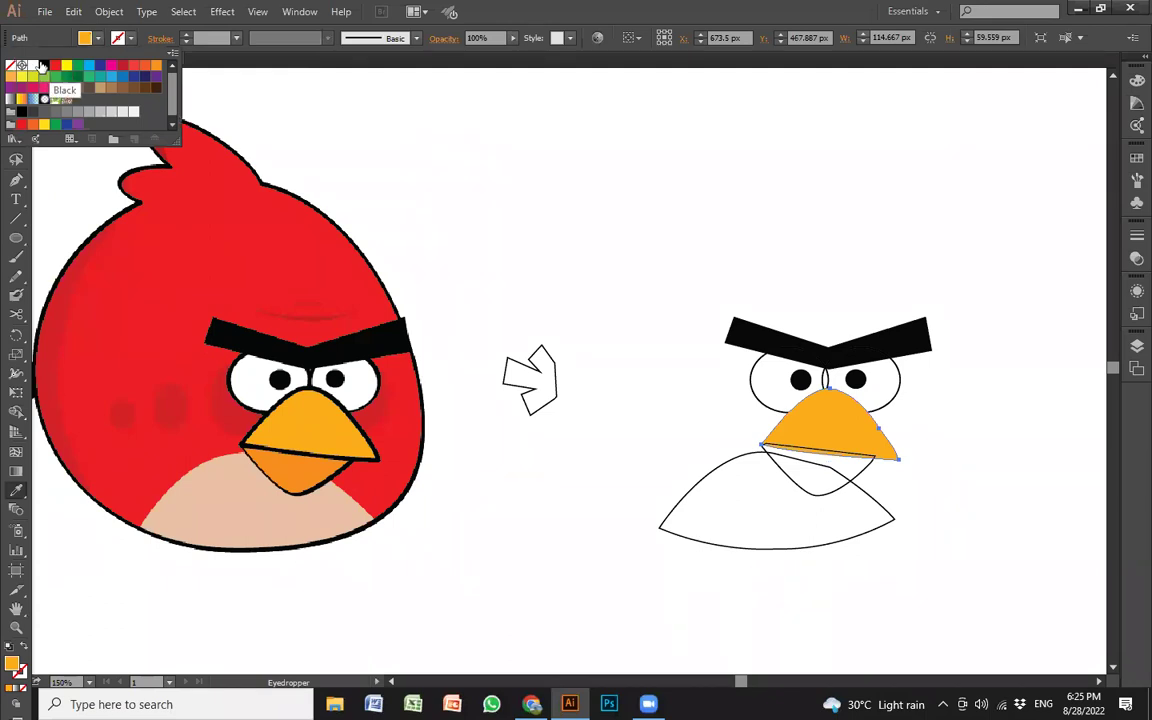
click(45, 67)
double_click(205, 38)
text(8)
key(Return)
text(4)
key(Return)
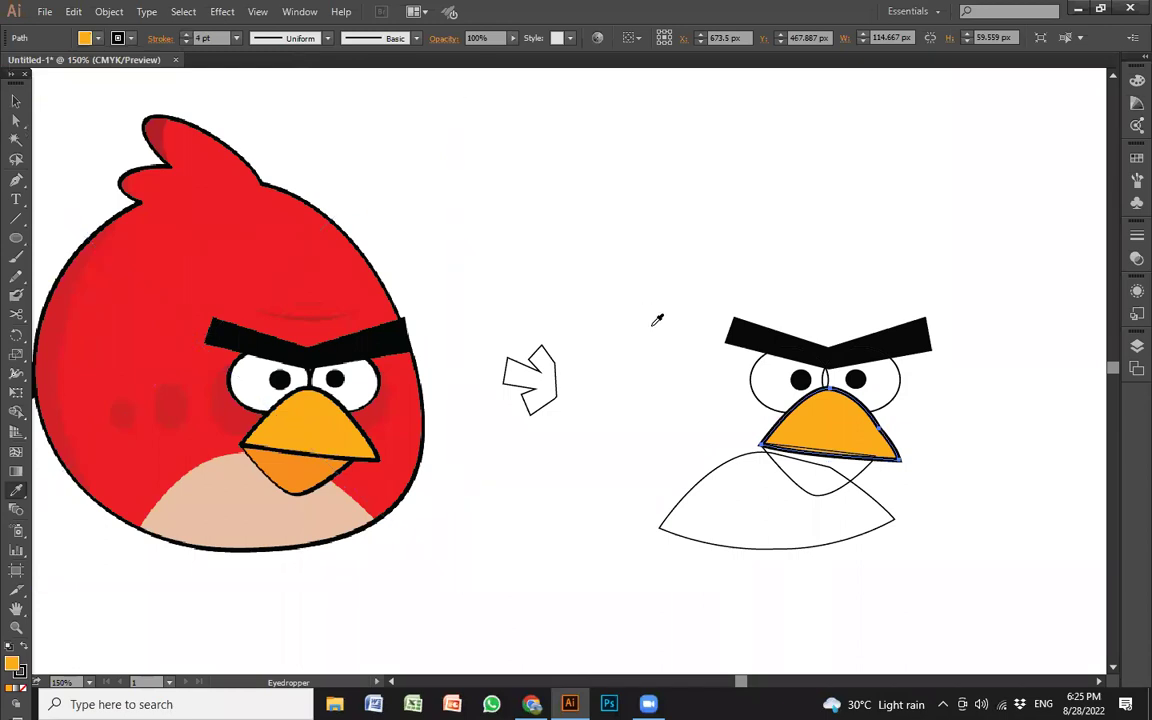
key(v)
click(728, 293)
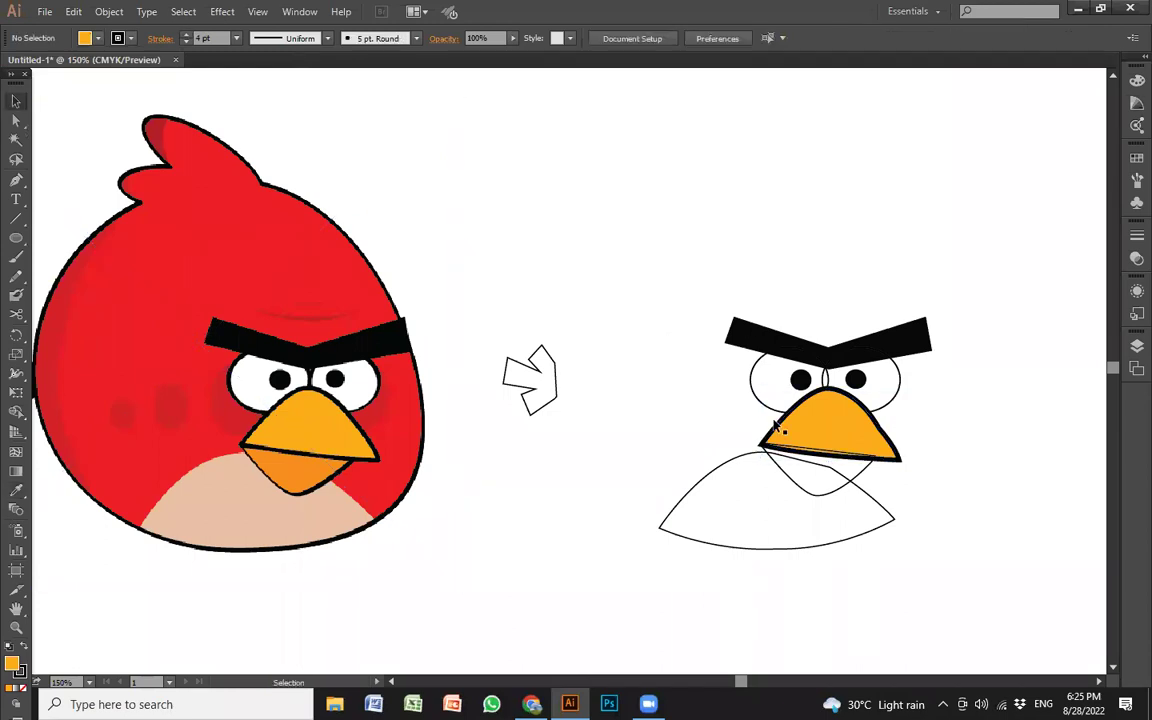
- Copy the upper beak's orange fill and 4 pt black stroke onto the lower beak curve
click(851, 485)
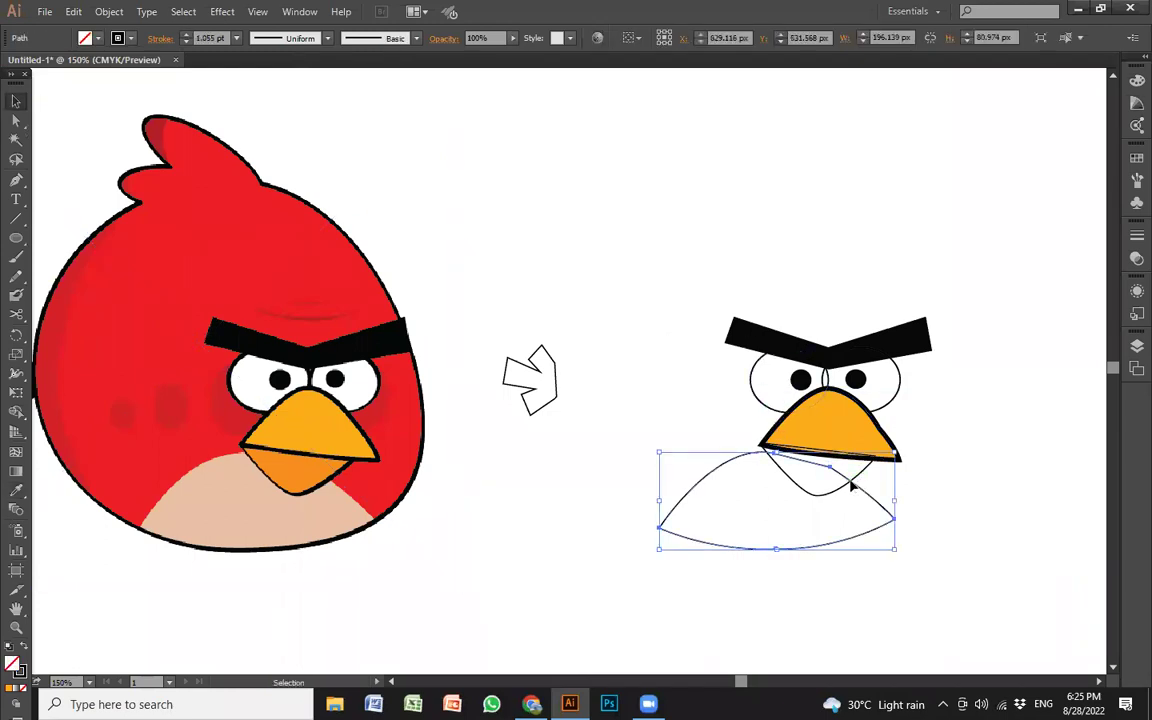
click(863, 476)
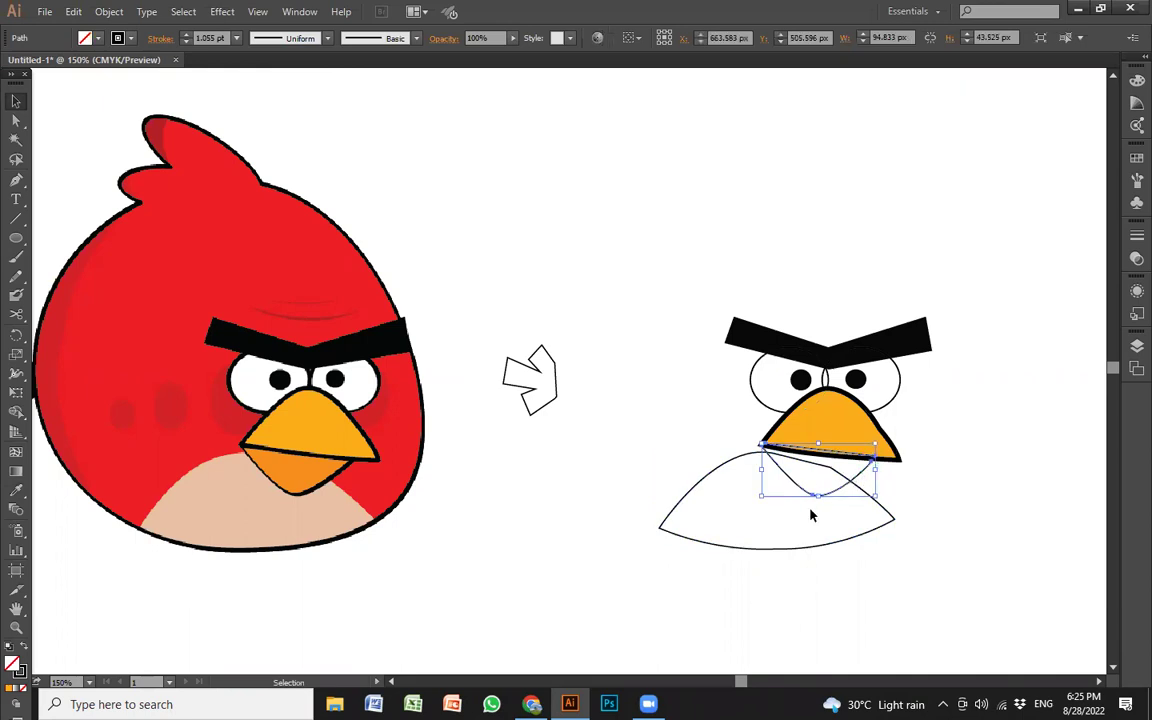
key(j)
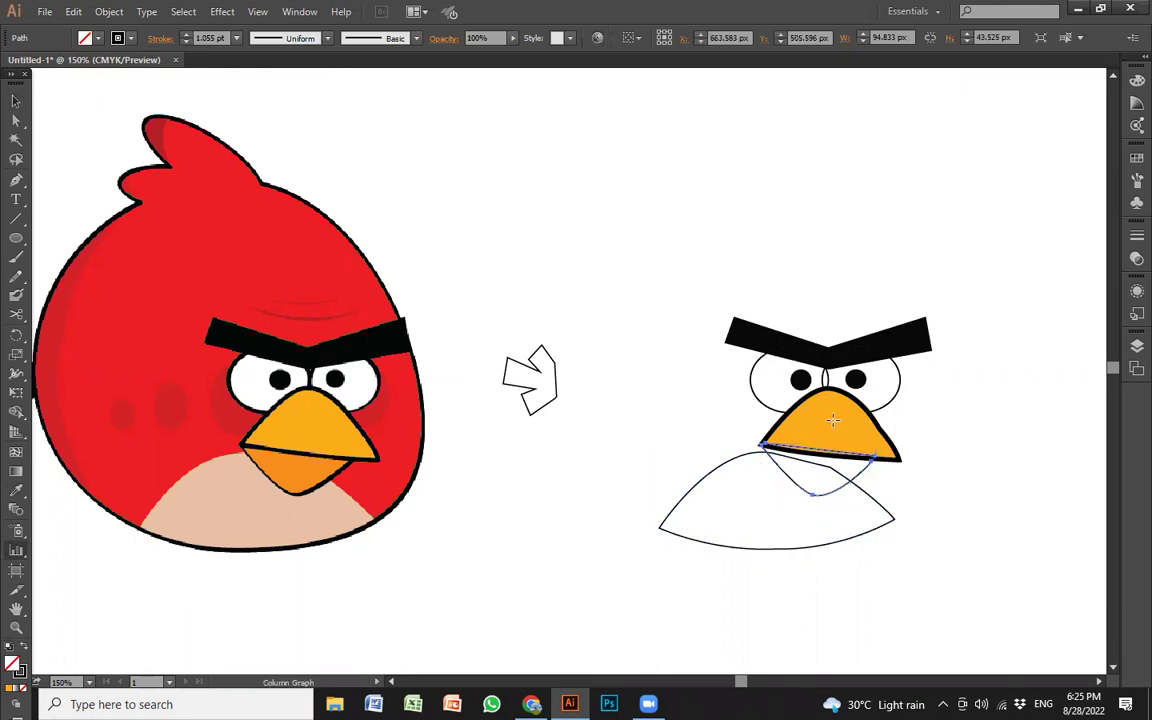
click(16, 491)
click(818, 415)
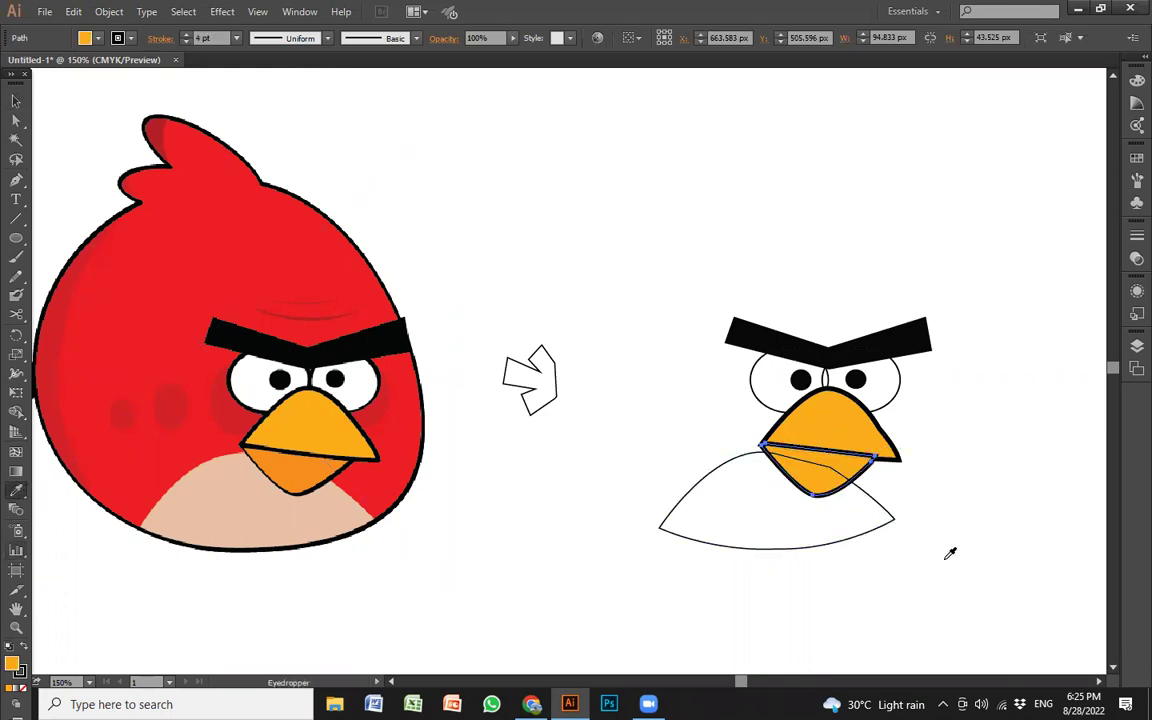
key(v)
click(805, 545)
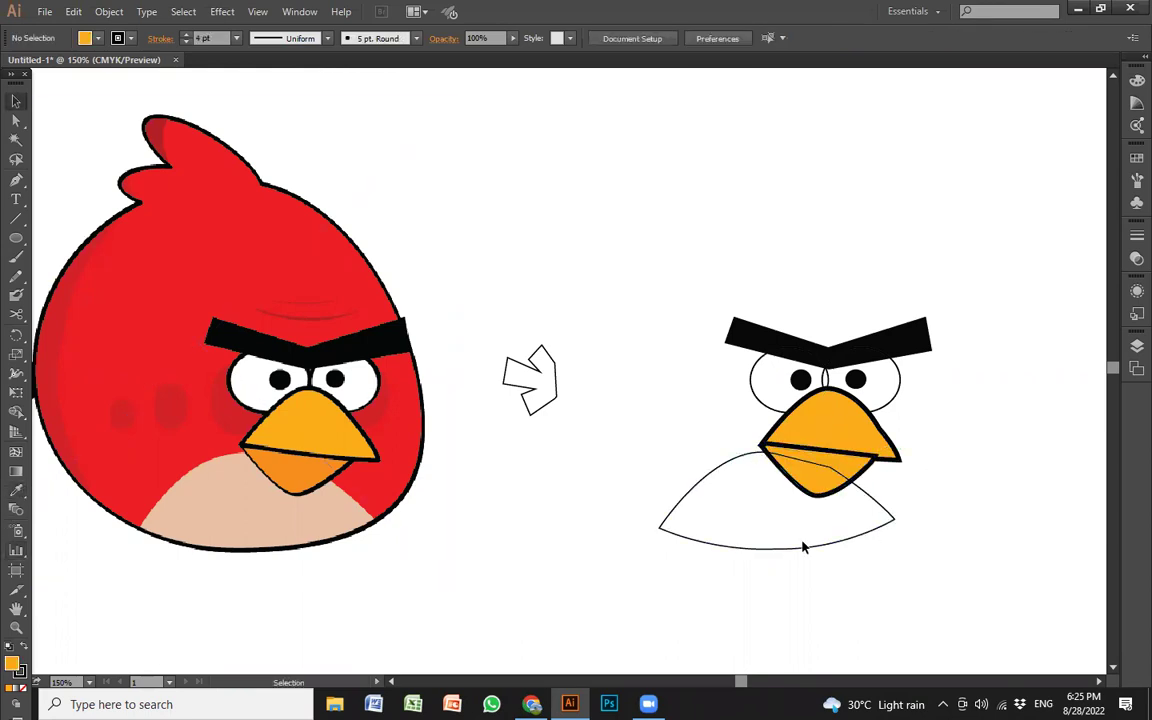
- Sample the reference belly's peach fill, with no outline, onto the traced belly and reselect it
click(823, 548)
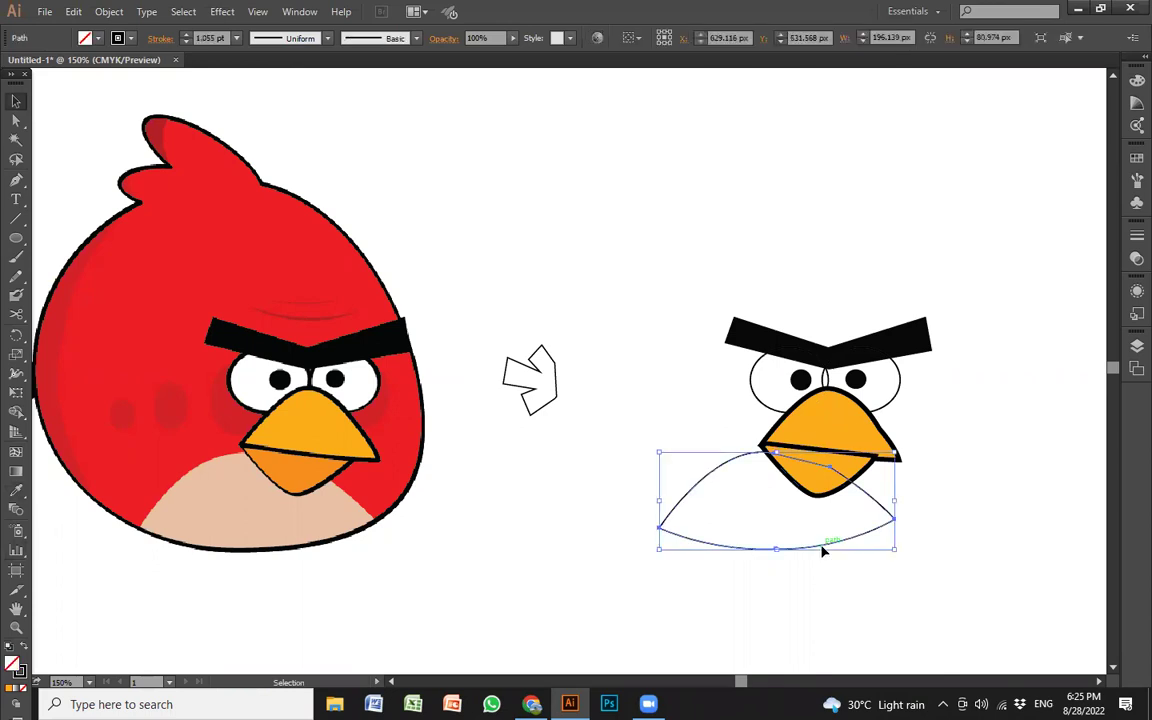
key(i)
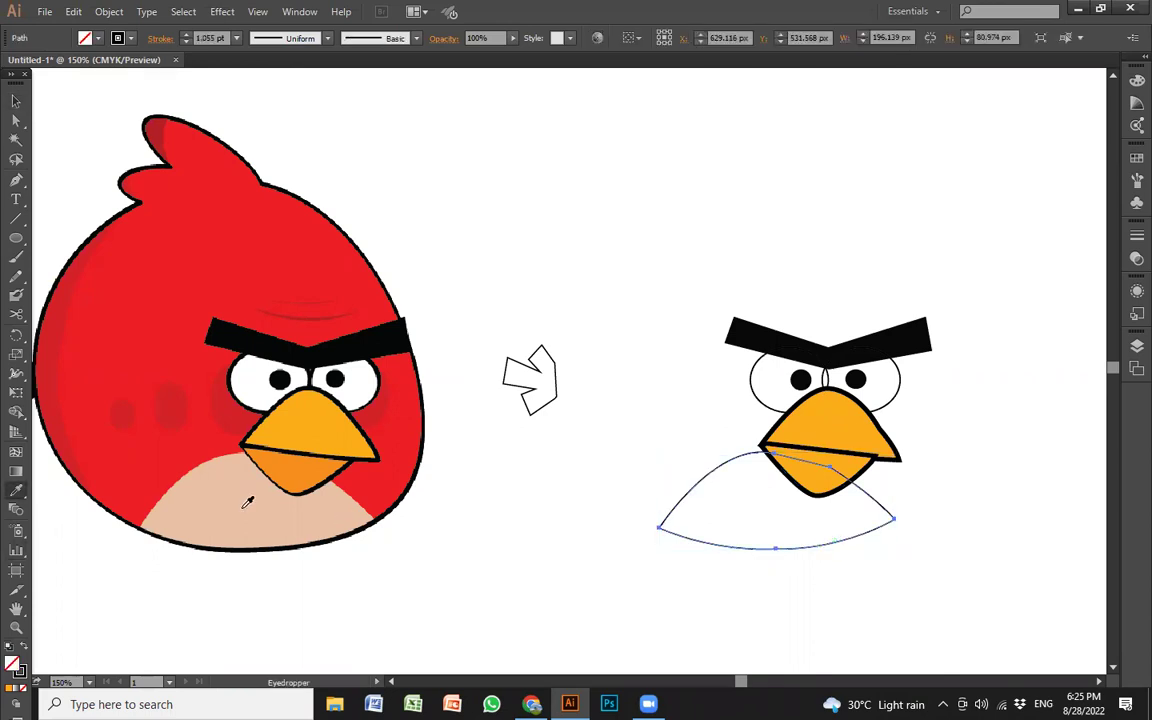
click(236, 496)
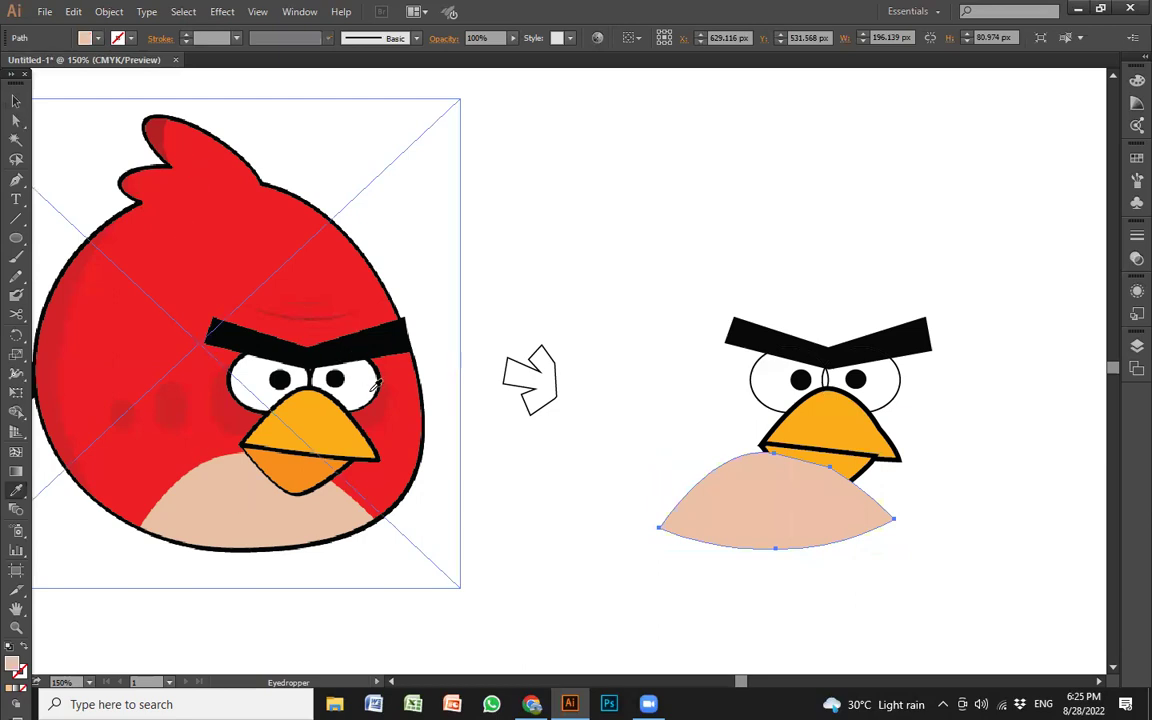
key(v)
click(676, 445)
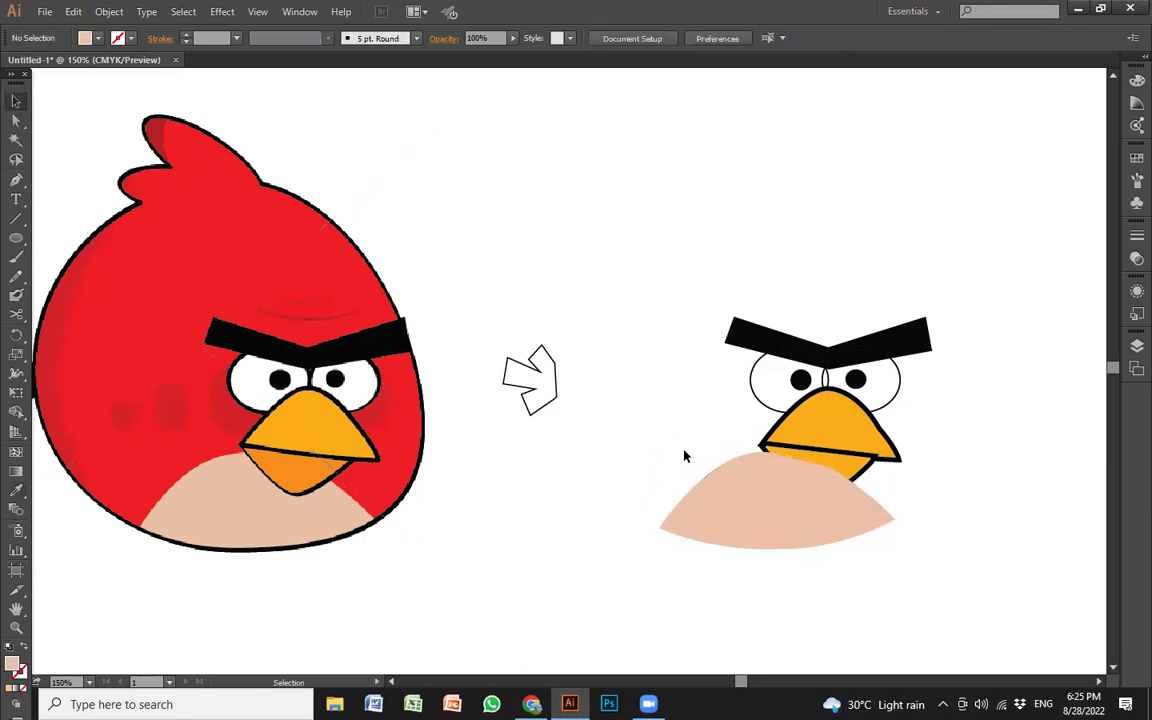
click(743, 506)
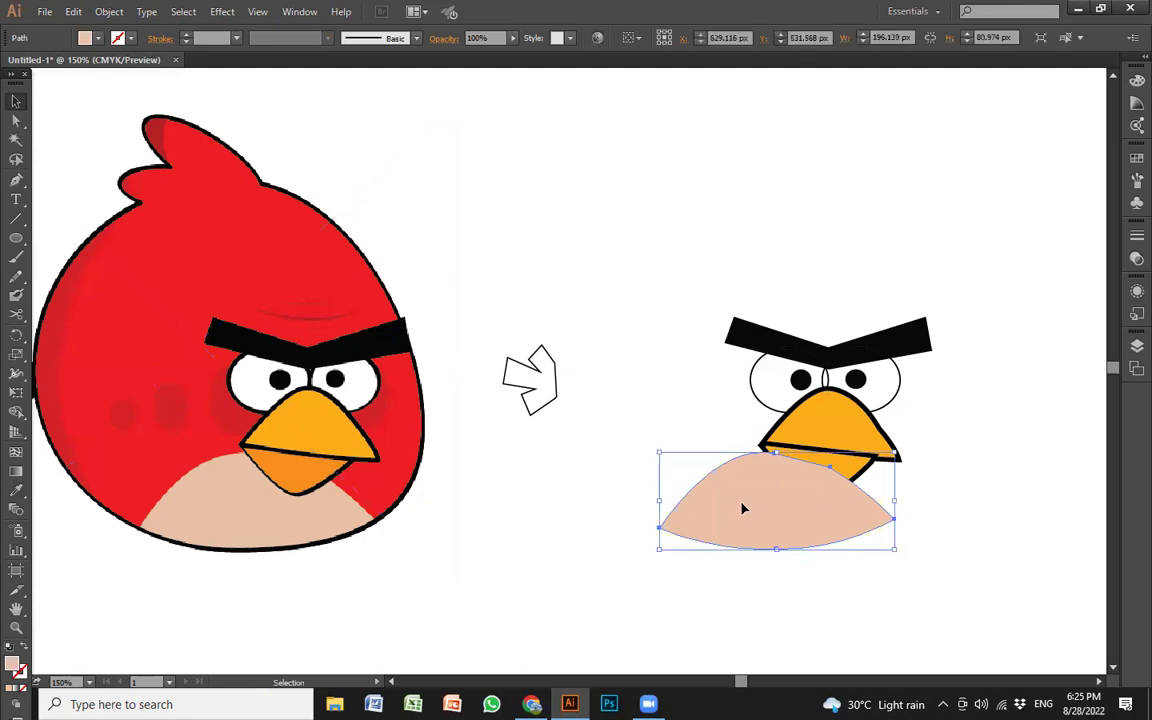
key(ctrl)
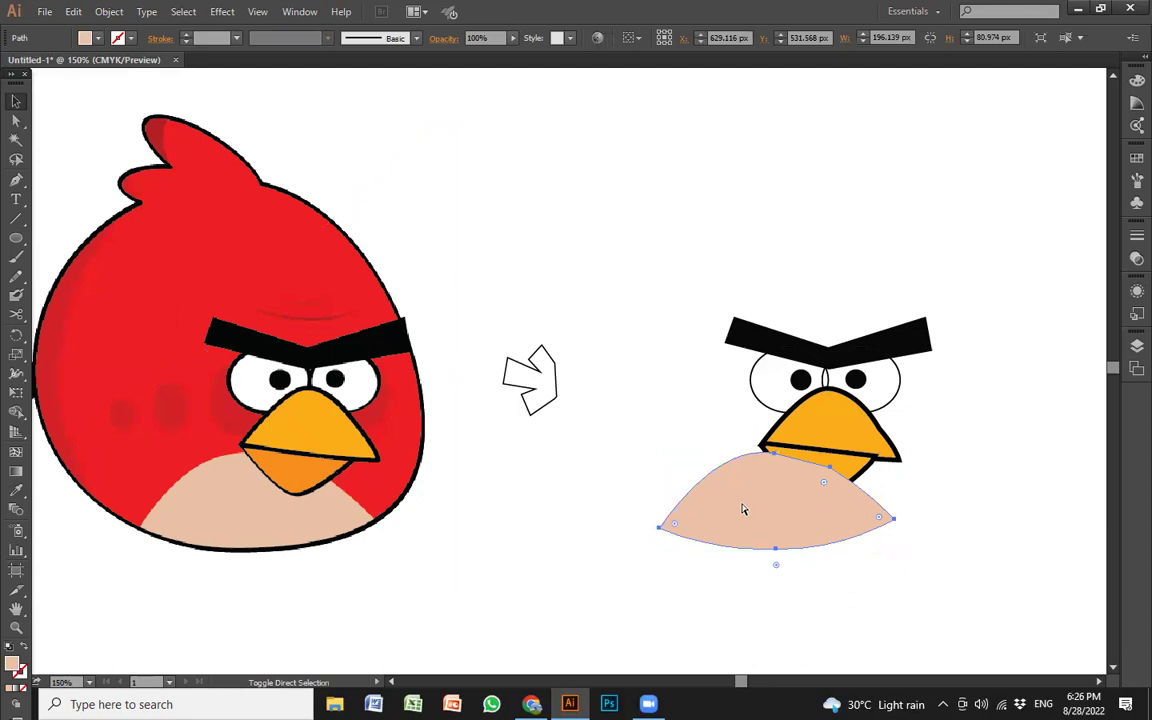
- Send the belly backward with Ctrl+[ behind the beak, then select the small head-tuft outline
key(ctrl+bracketleft)
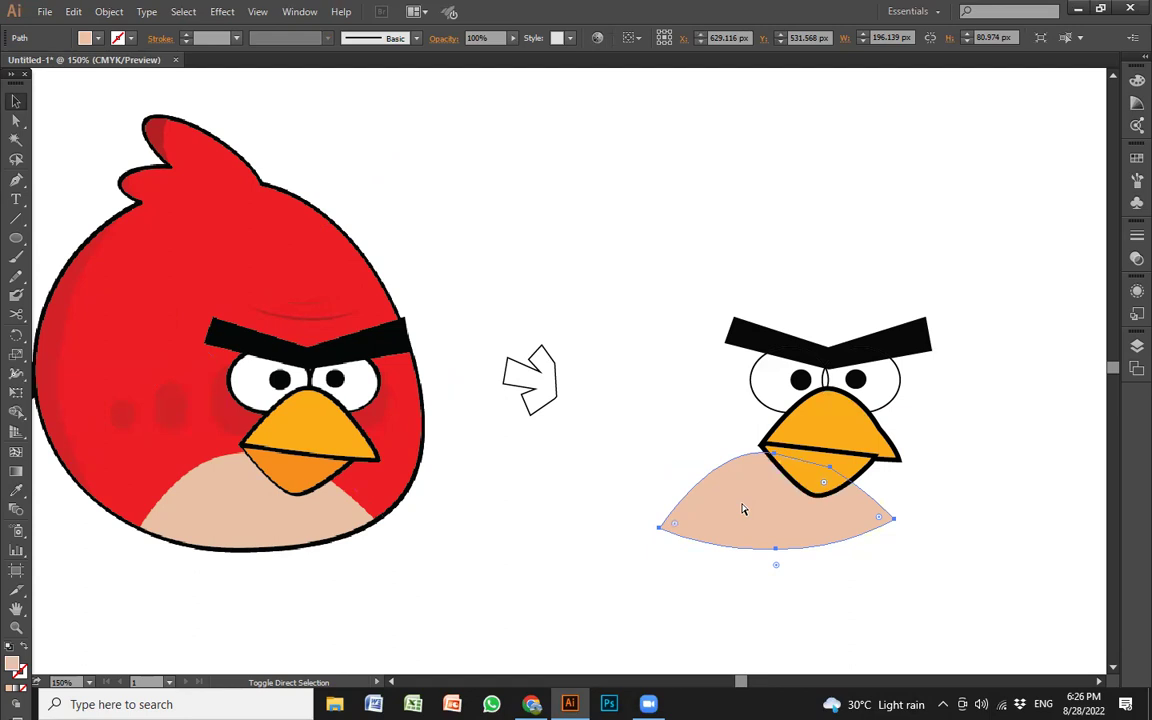
key(ctrl+bracketright)
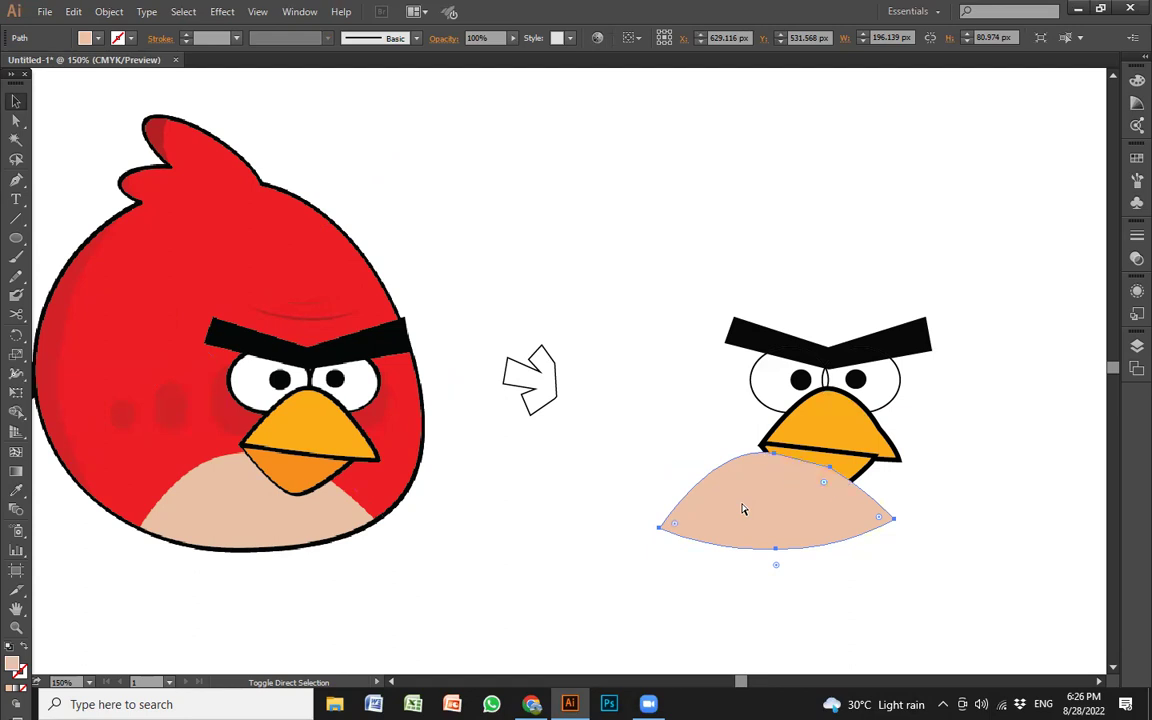
key(ctrl+bracketleft)
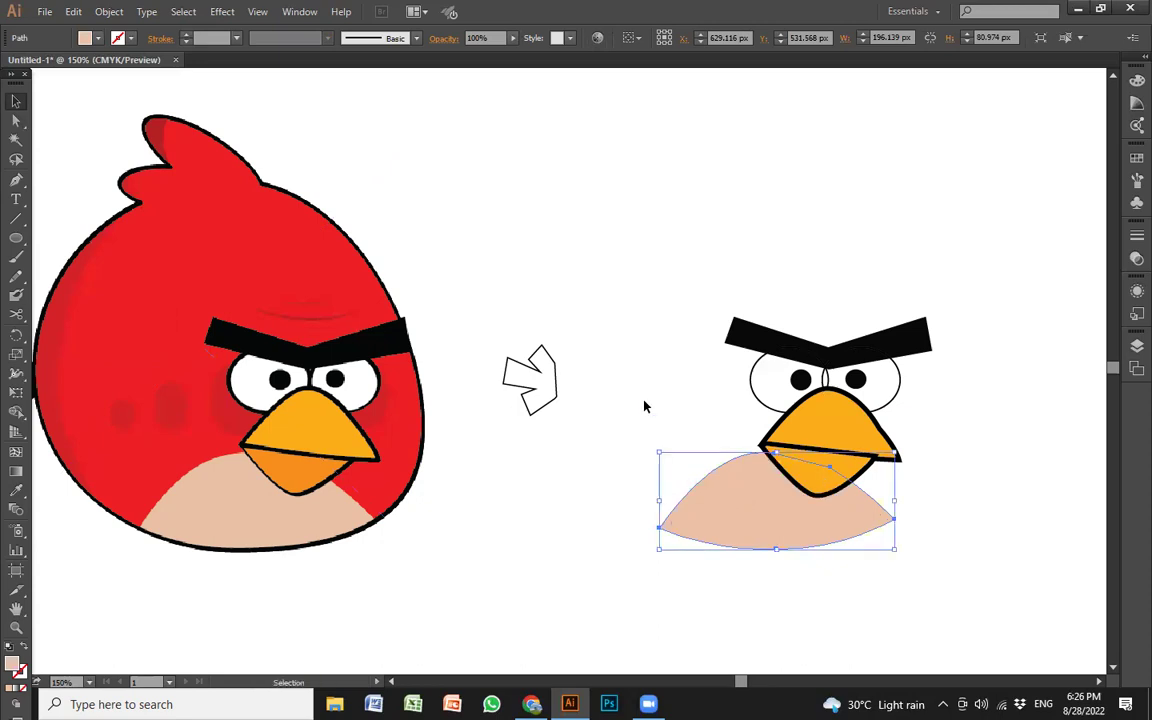
click(543, 407)
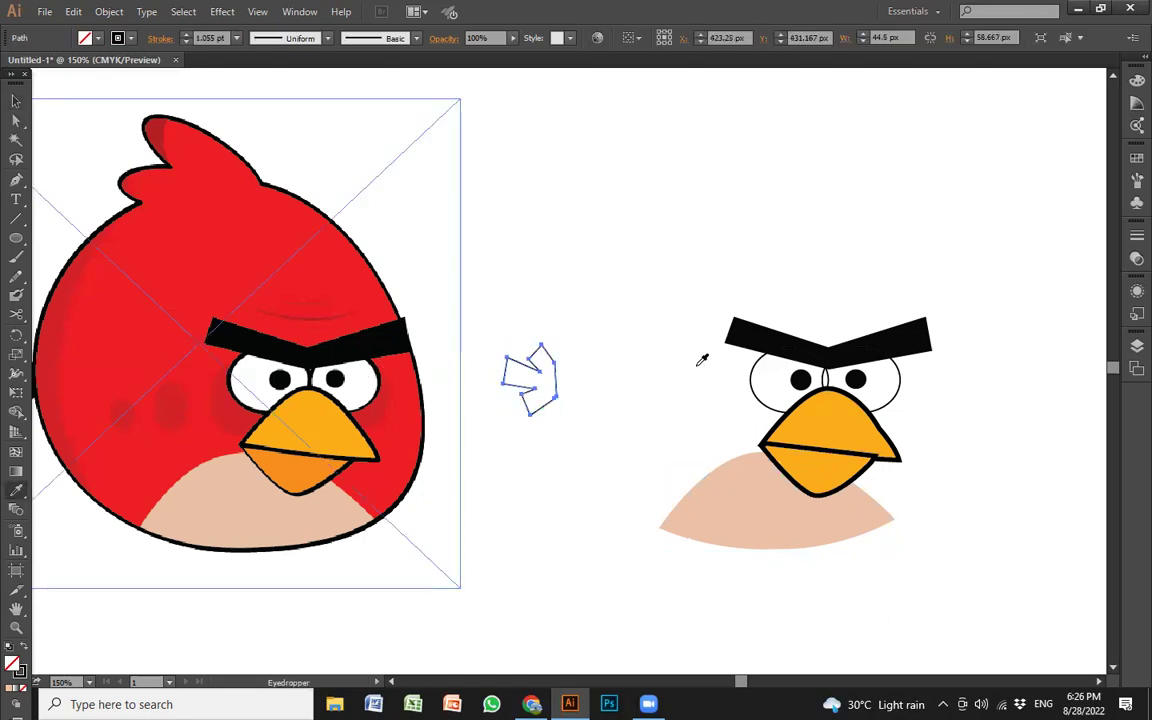
- Fill the head-tuft shape solid black by sampling the eyebrow
click(793, 330)
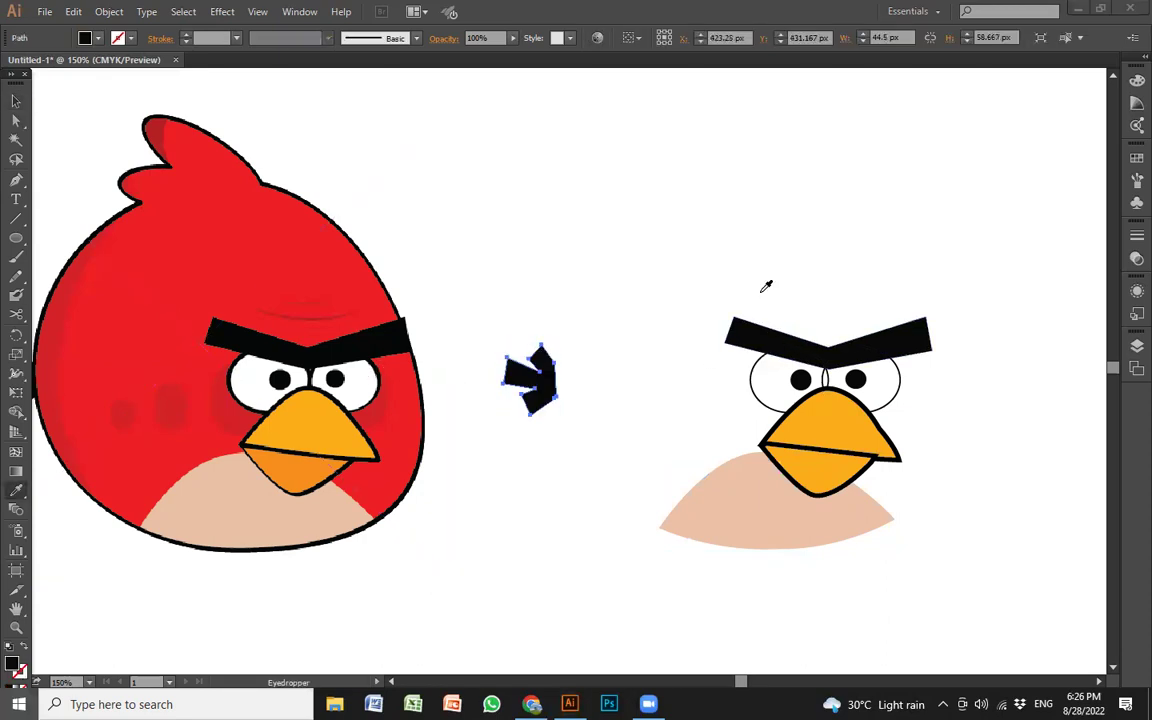
click(684, 386)
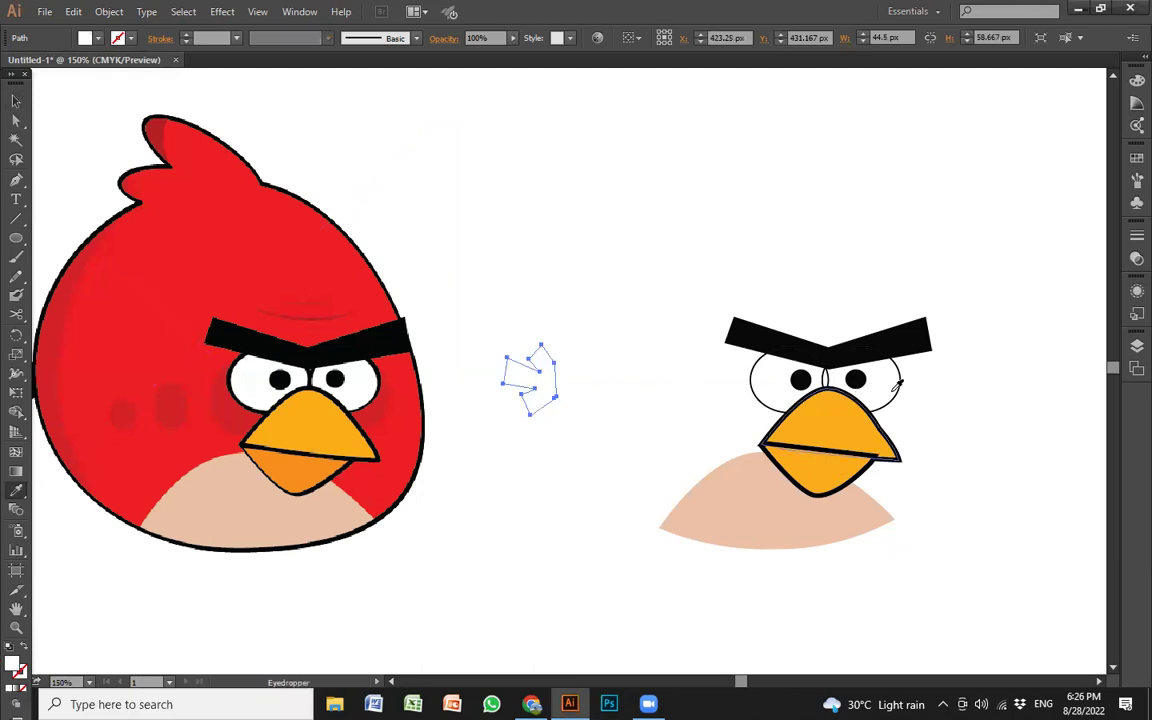
click(762, 330)
key(v)
- Give both eye ellipses a thicker 3 pt black outline
click(898, 386)
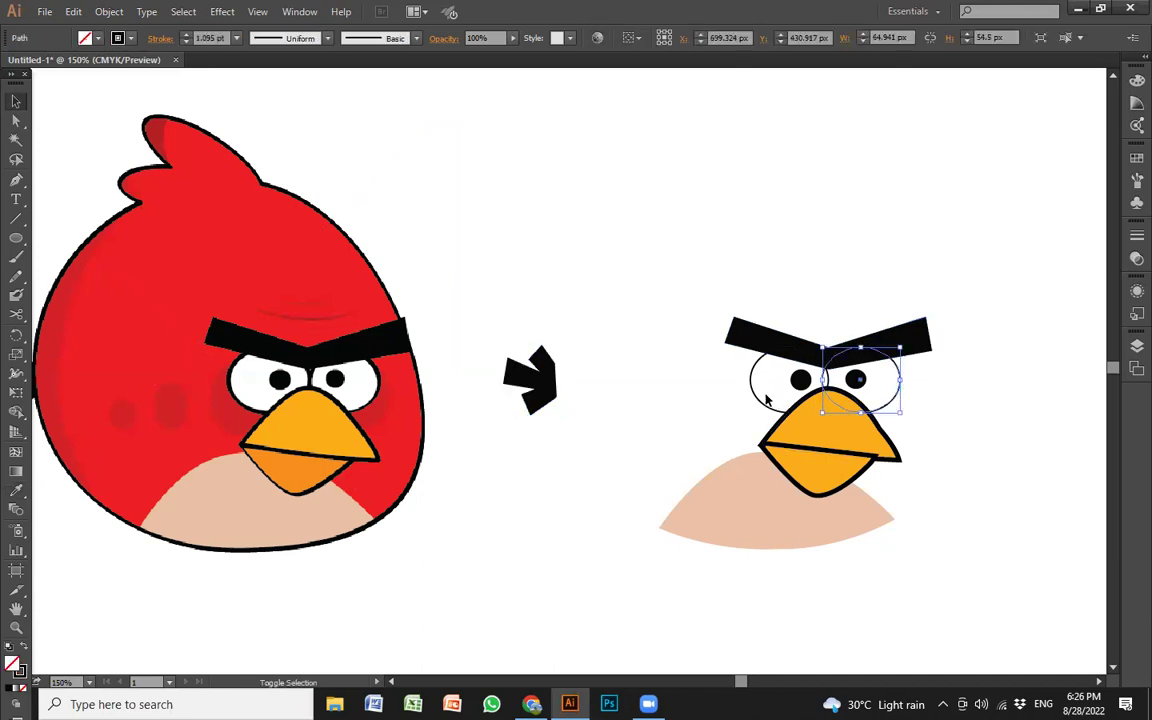
shift+click(762, 405)
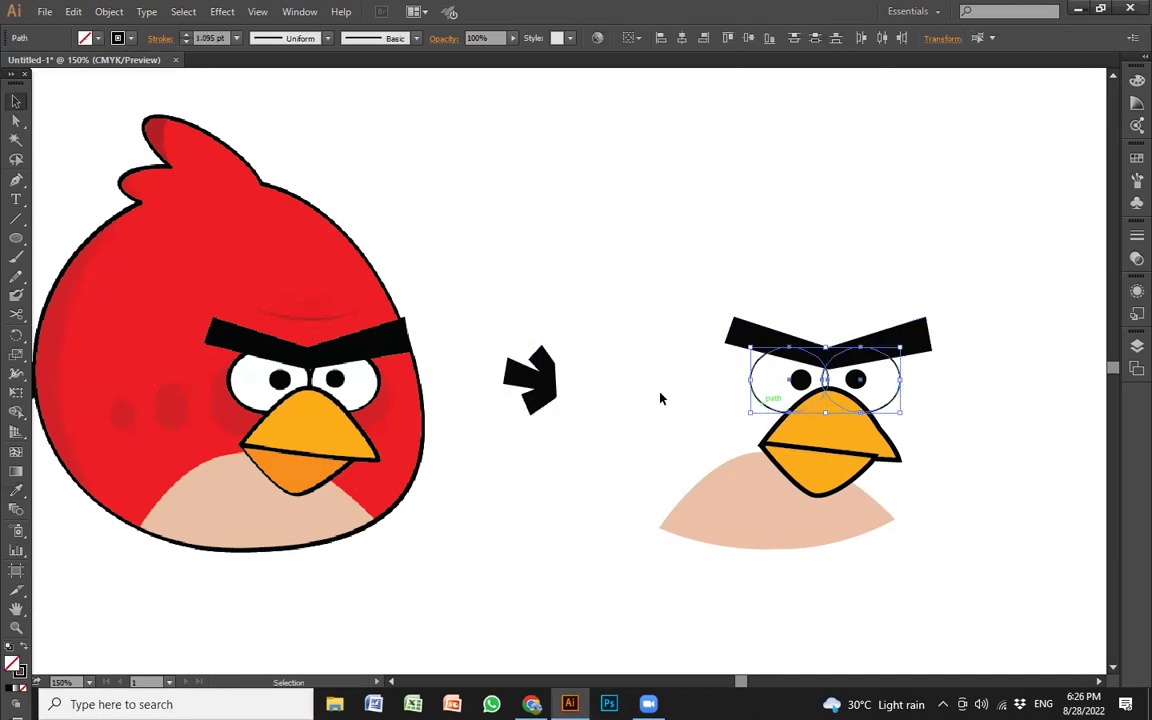
click(185, 34)
click(185, 34)
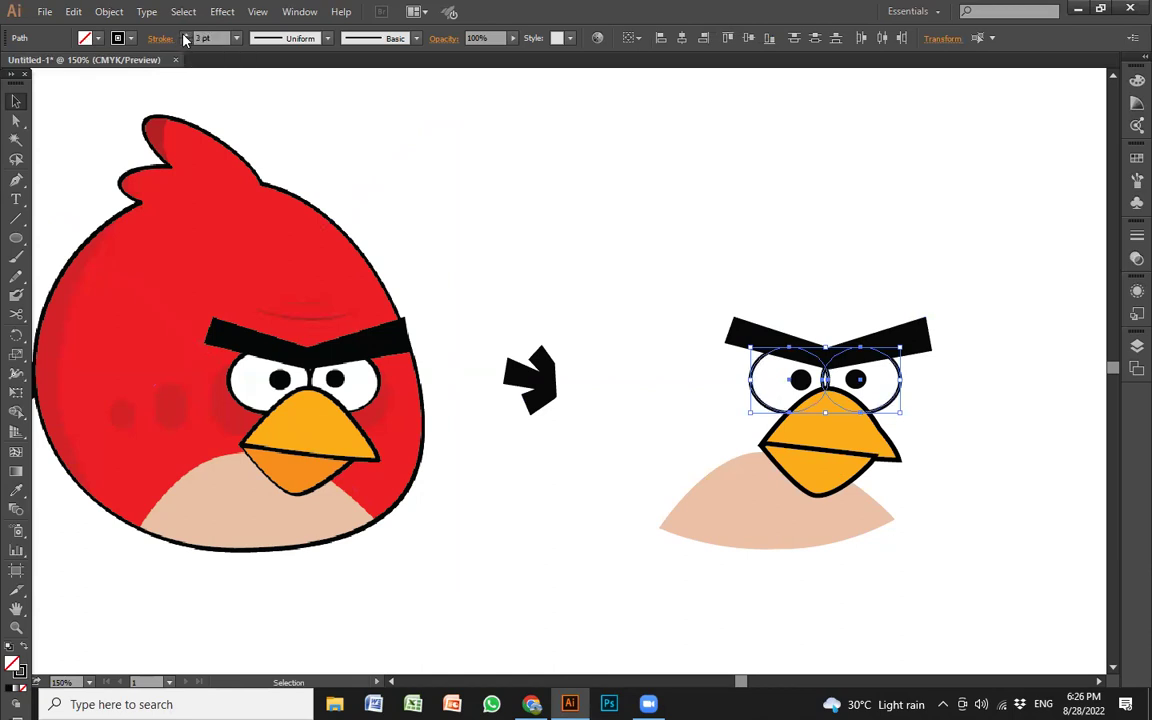
click(945, 421)
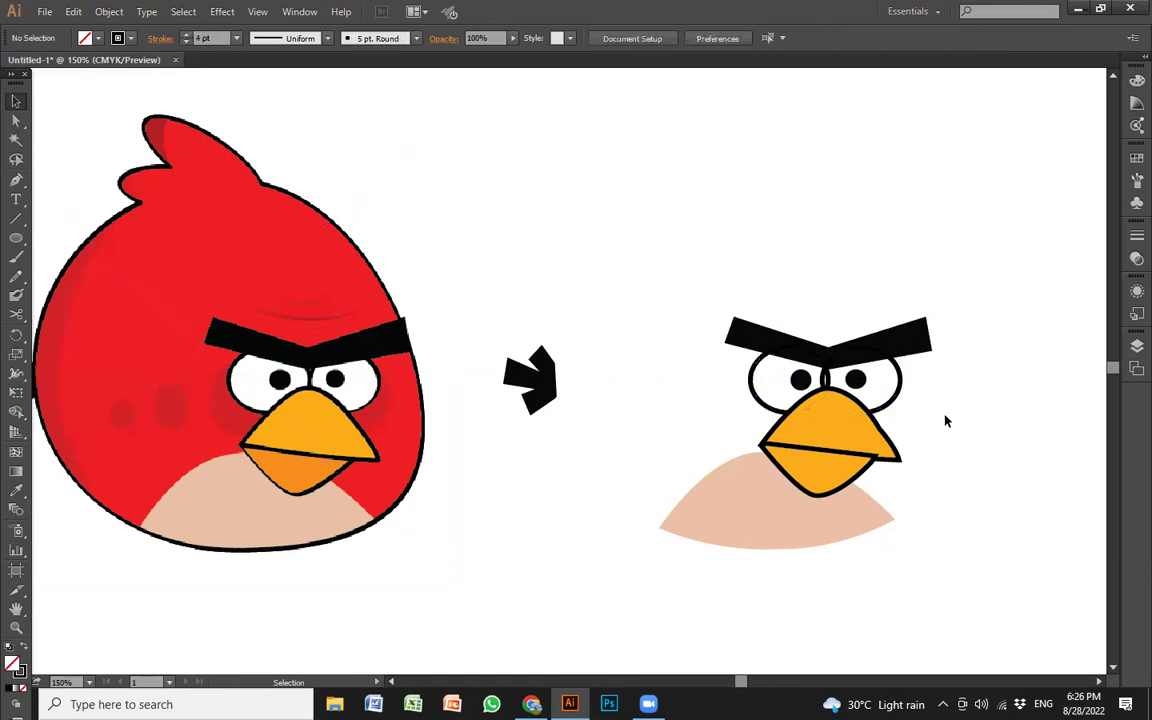
click(893, 404)
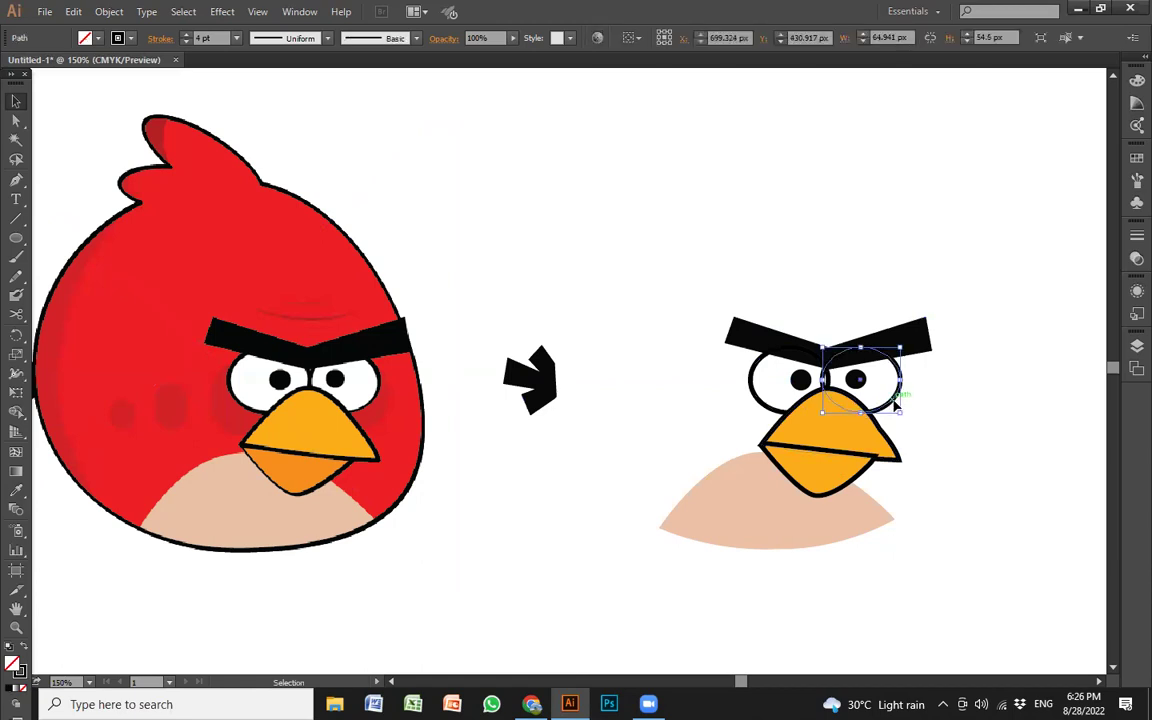
right_click(897, 405)
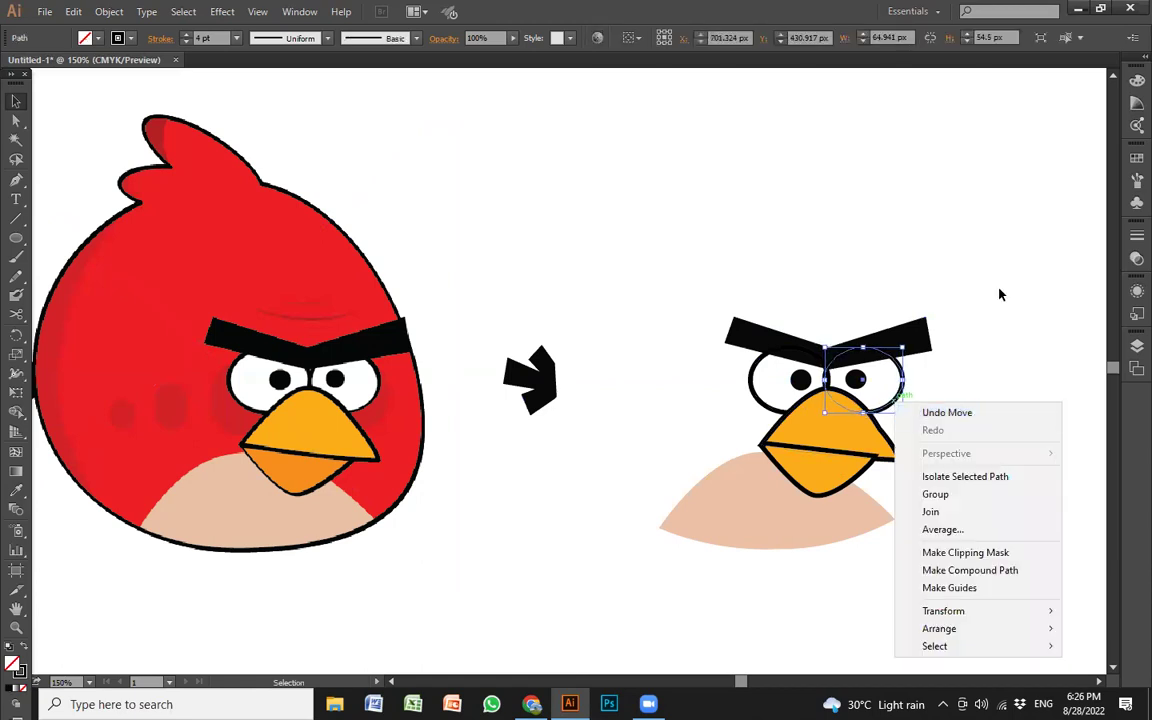
click(998, 290)
click(903, 393)
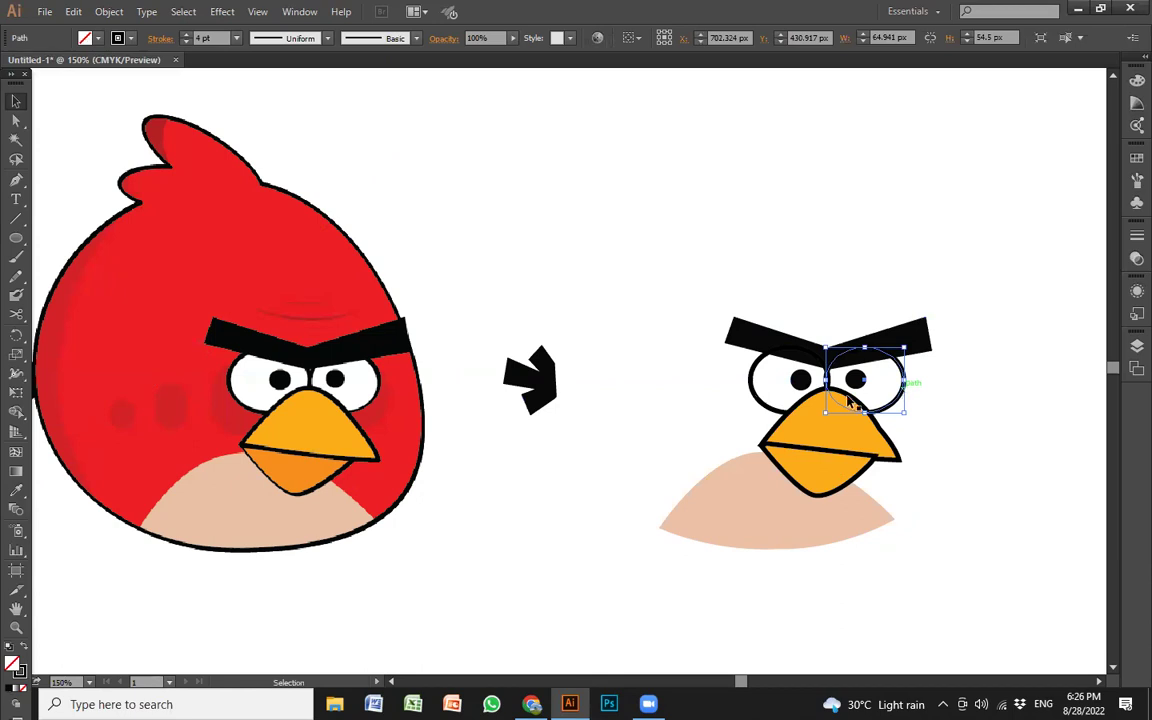
- Move the red bird reference image under the traced shapes and nudge it into line
click(290, 265)
mouse_move(211, 275)
mouse_down()
mouse_move(528, 287)
mouse_move(677, 259)
mouse_move(679, 226)
mouse_up()
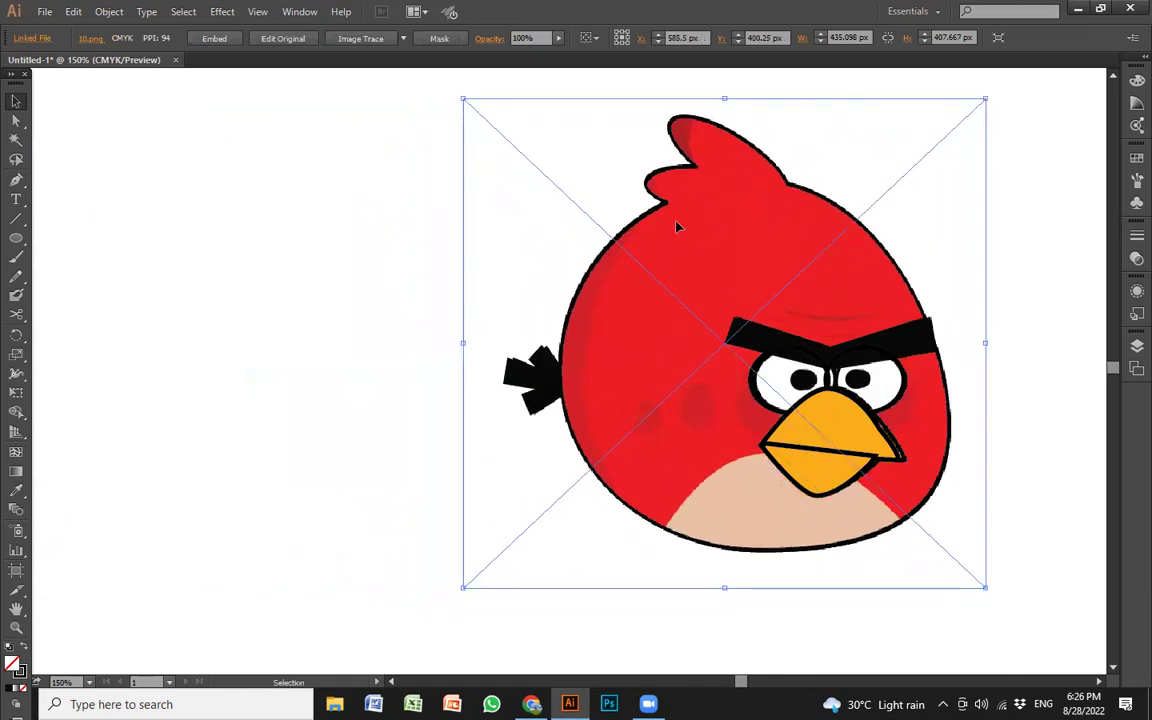
key(Left)
key(Left)
key(Left)
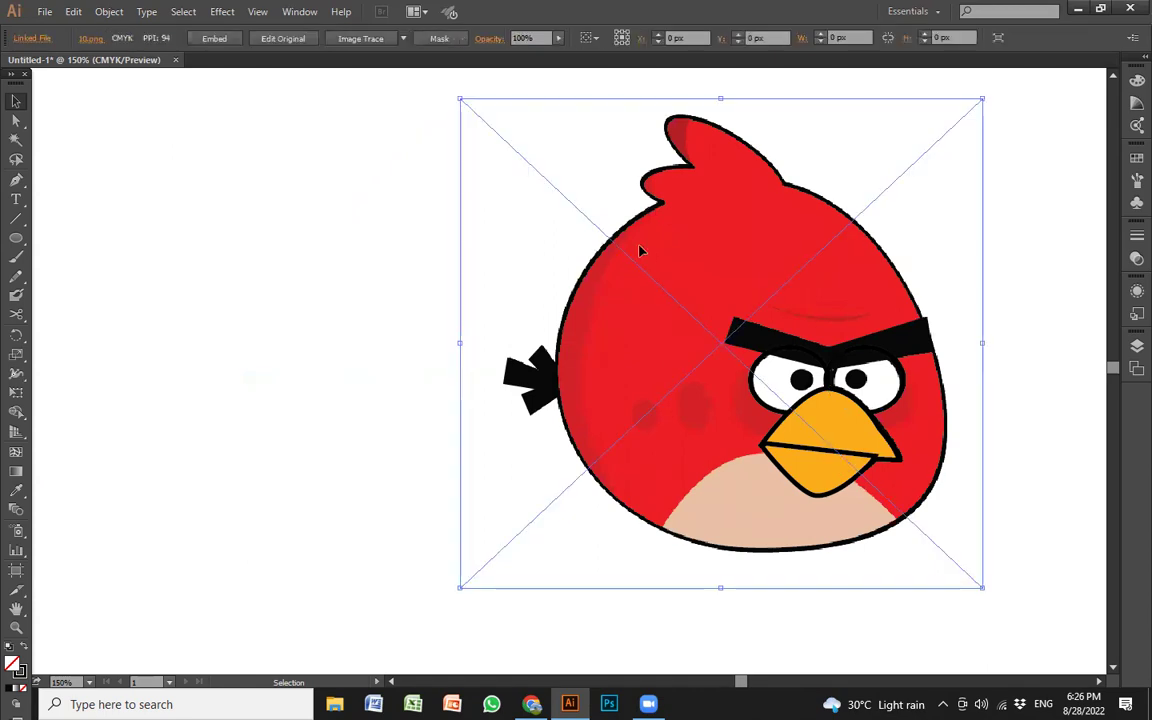
- Fade the reference image to 16% opacity and deselect it
click(558, 38)
drag(514, 53, 500, 60)
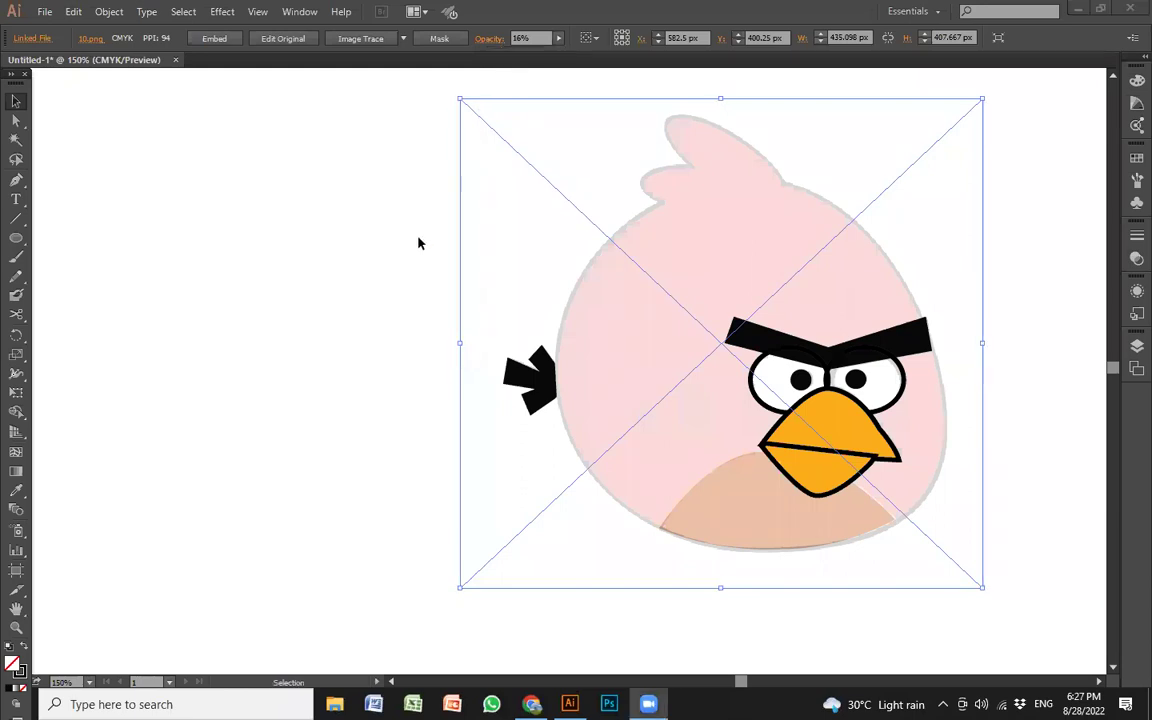
key(a)
click(636, 250)
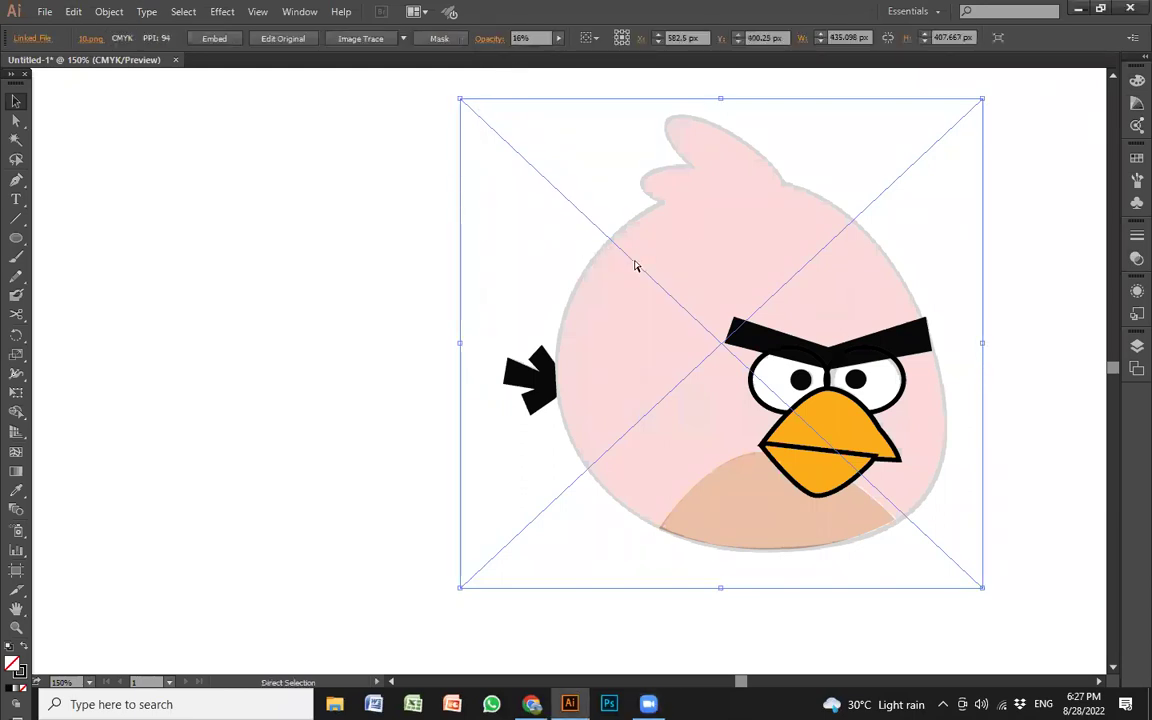
key(v)
click(445, 240)
key(p)
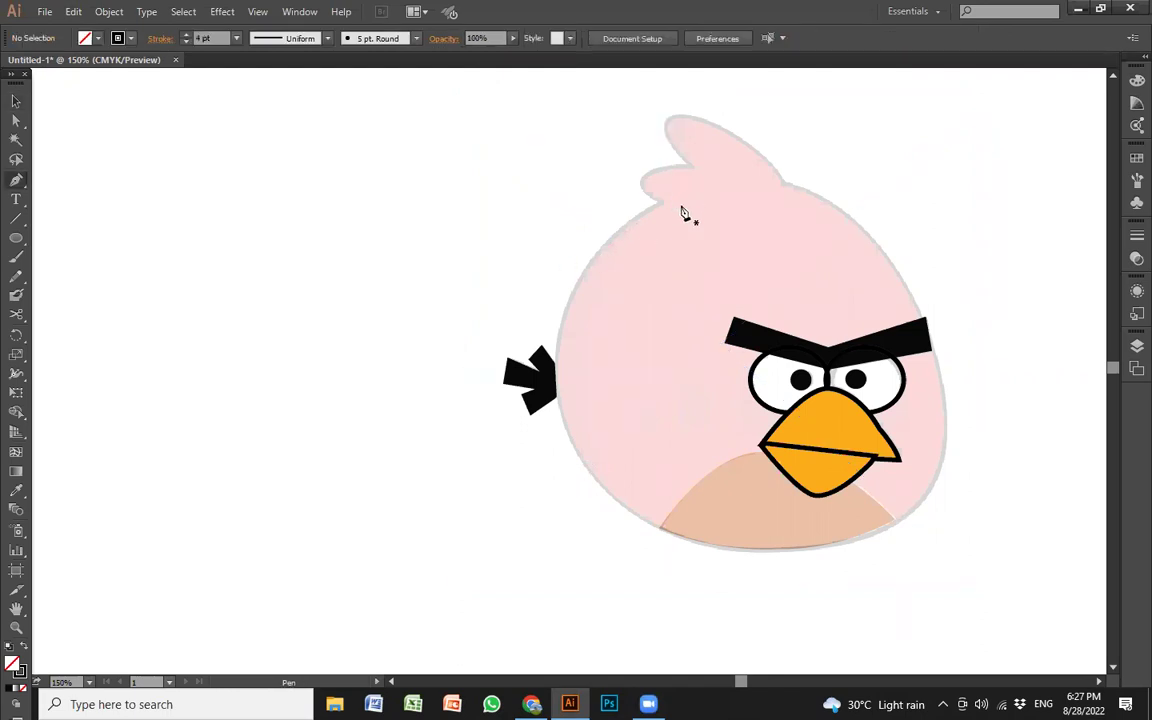
- Pen-trace the body outline from the top of the head down the left side to the bottom
click(659, 201)
drag(557, 368, 569, 470)
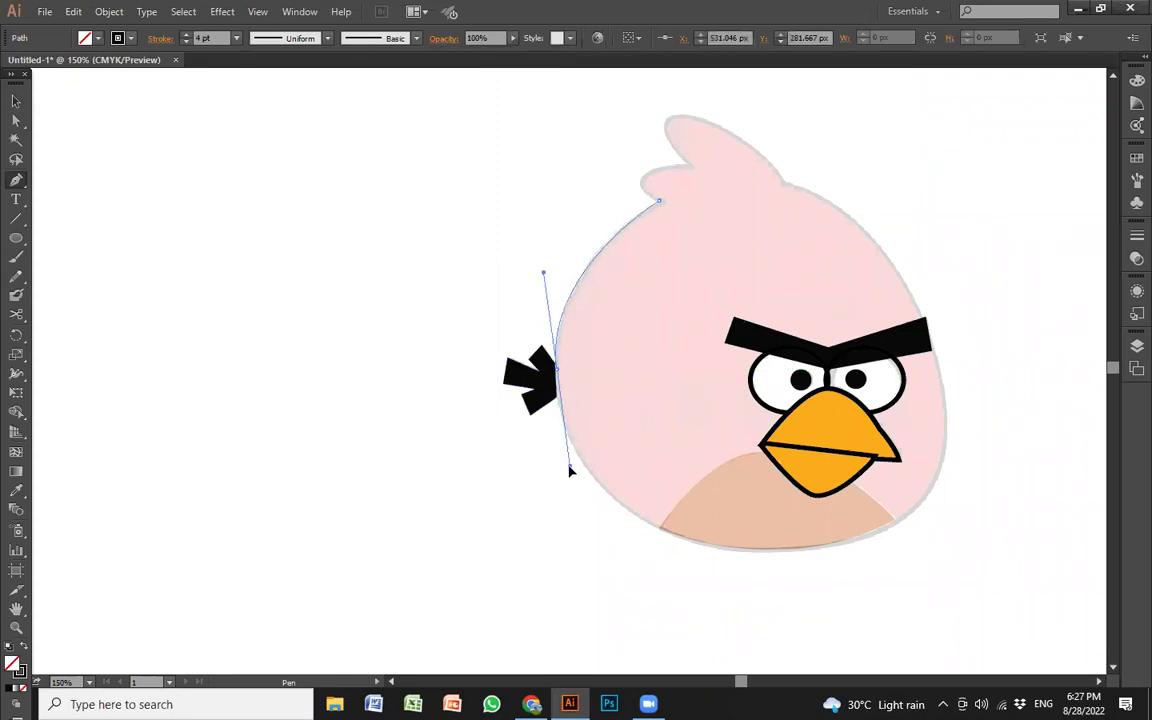
click(557, 368)
drag(688, 526, 809, 531)
key(ctrl+z)
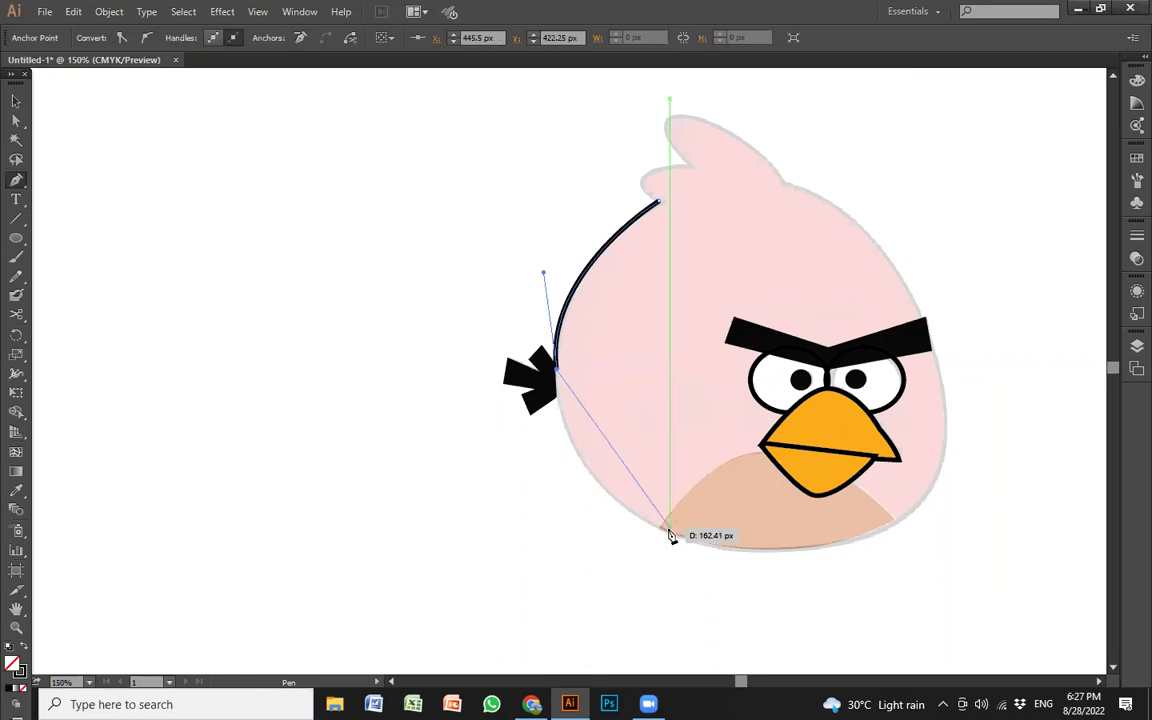
drag(660, 526, 767, 585)
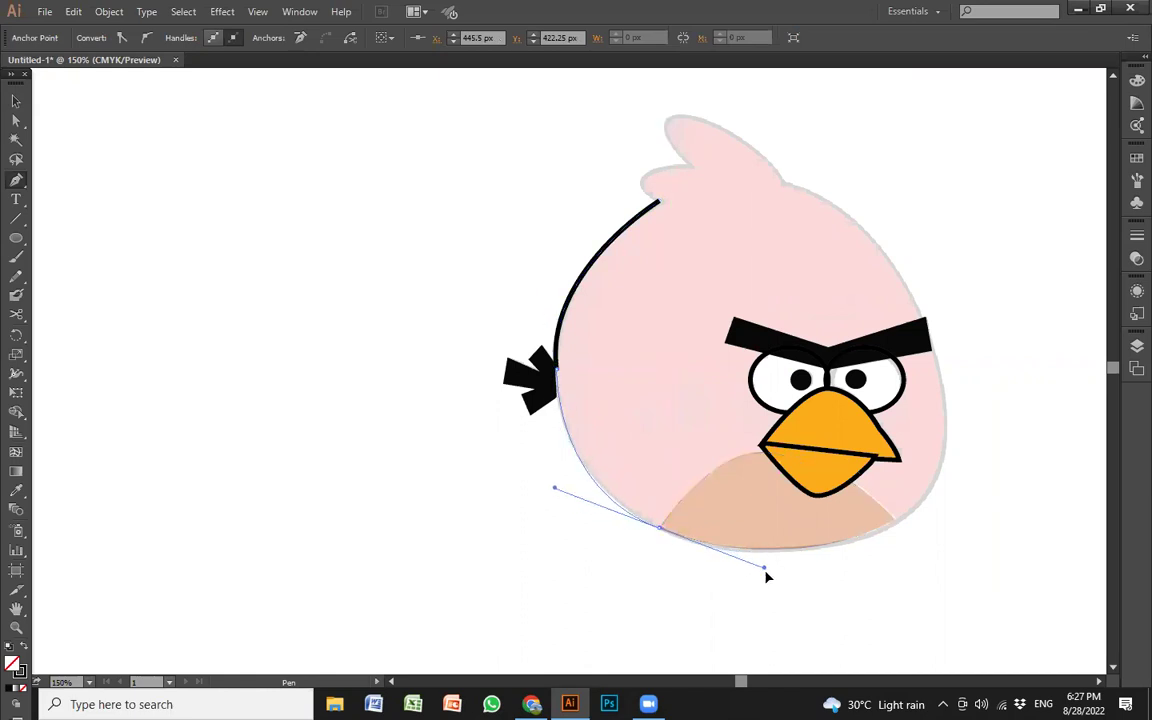
click(661, 527)
- Continue the outline up the right side, over the head and around the top feather
drag(894, 522, 980, 447)
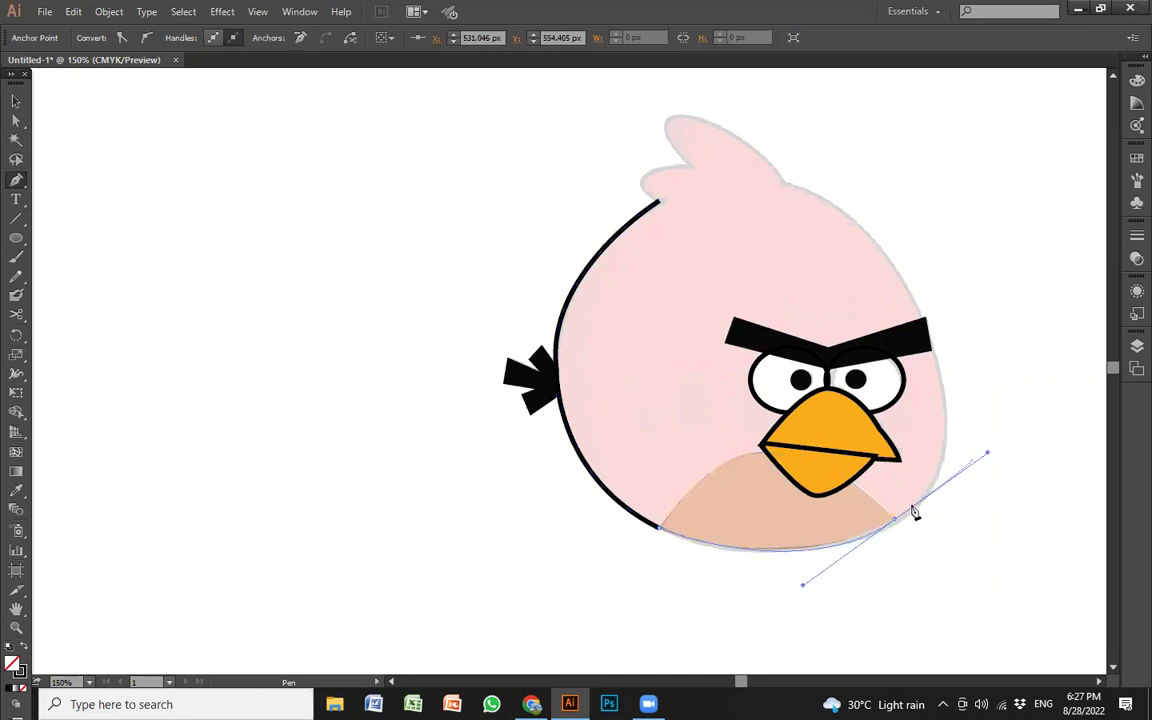
click(895, 520)
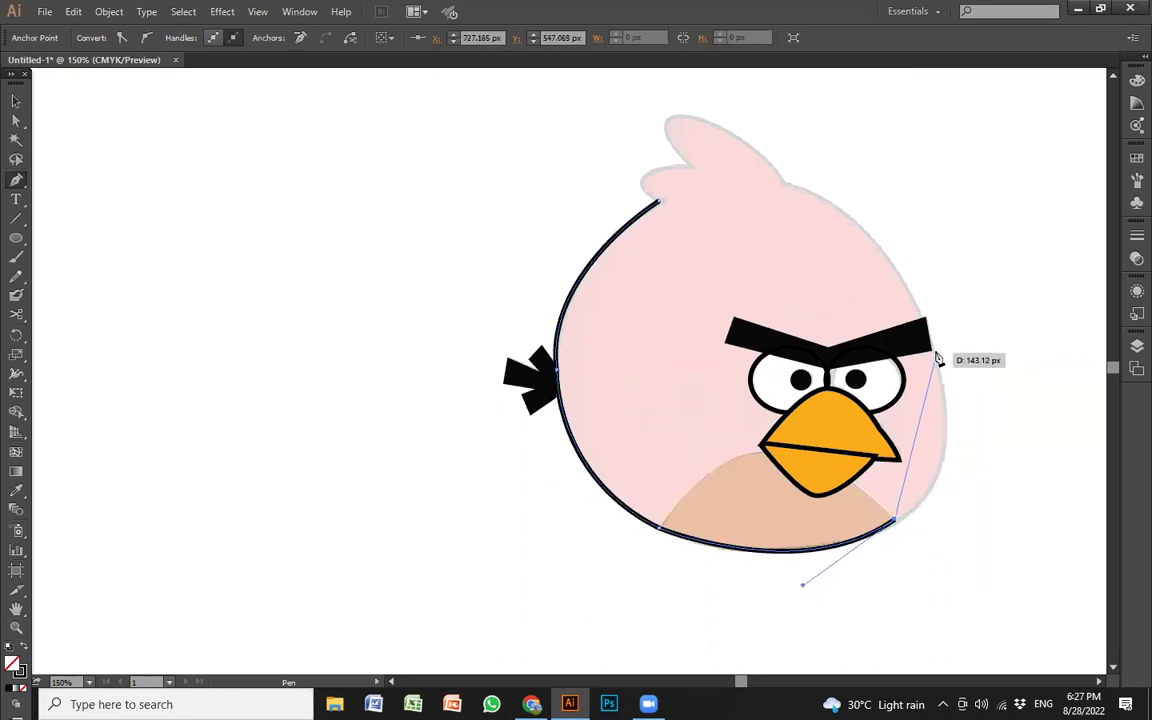
mouse_move(931, 347)
mouse_down()
mouse_move(901, 297)
mouse_move(887, 198)
mouse_up()
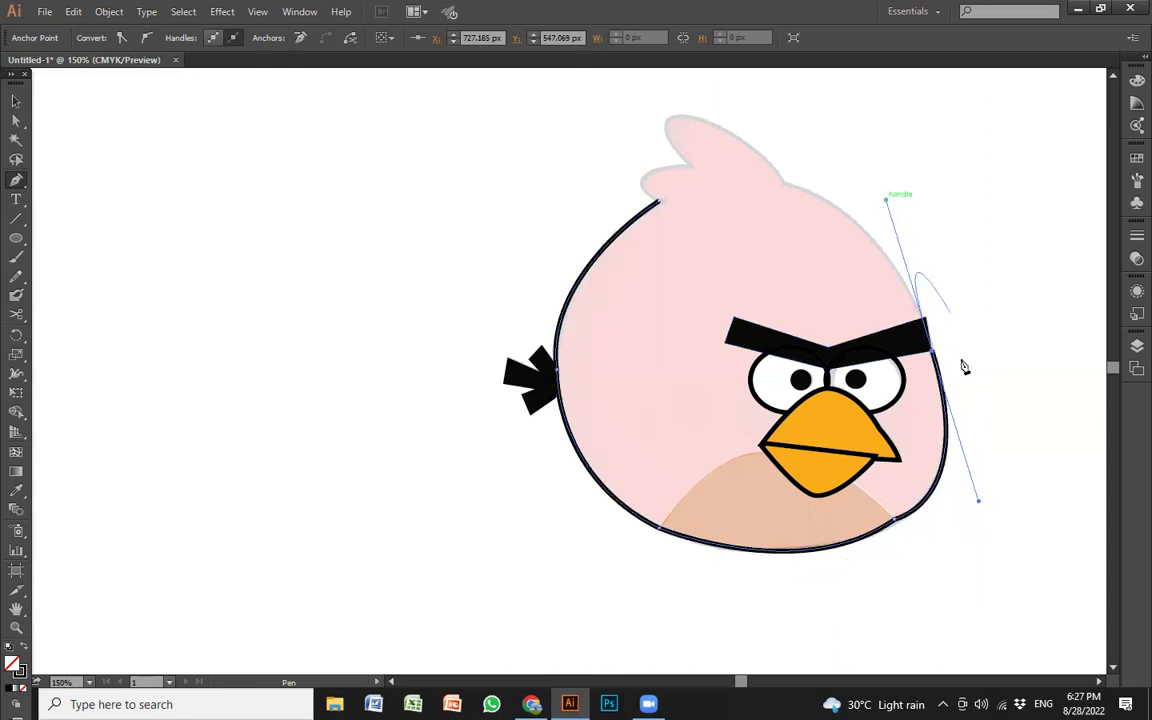
click(930, 346)
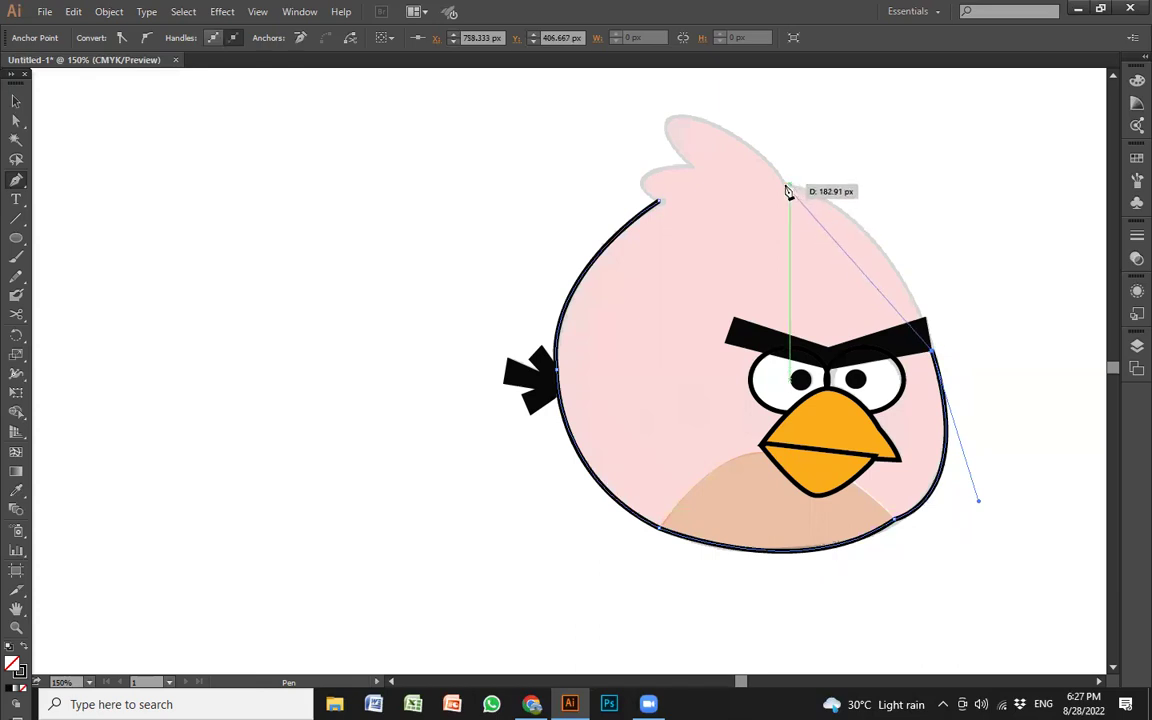
mouse_move(786, 185)
mouse_down()
mouse_move(733, 188)
mouse_move(664, 151)
mouse_up()
mouse_move(786, 185)
mouse_down()
mouse_move(705, 125)
mouse_move(669, 121)
mouse_up()
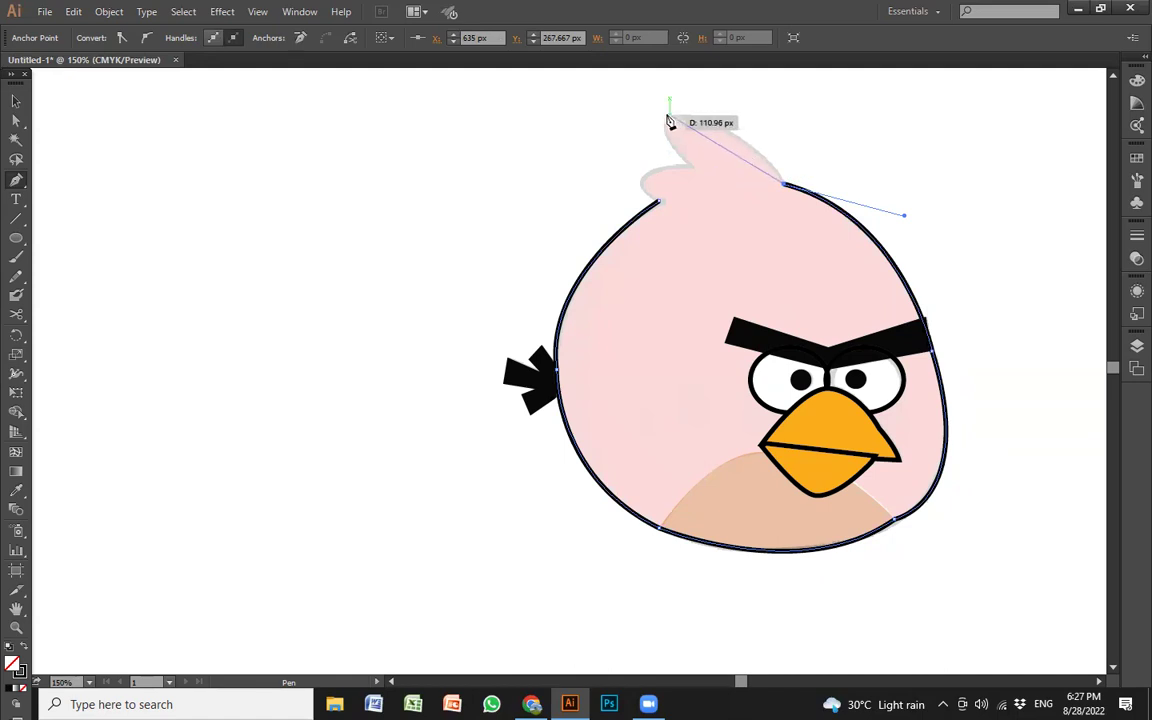
drag(666, 122, 611, 152)
click(666, 122)
drag(709, 176, 740, 205)
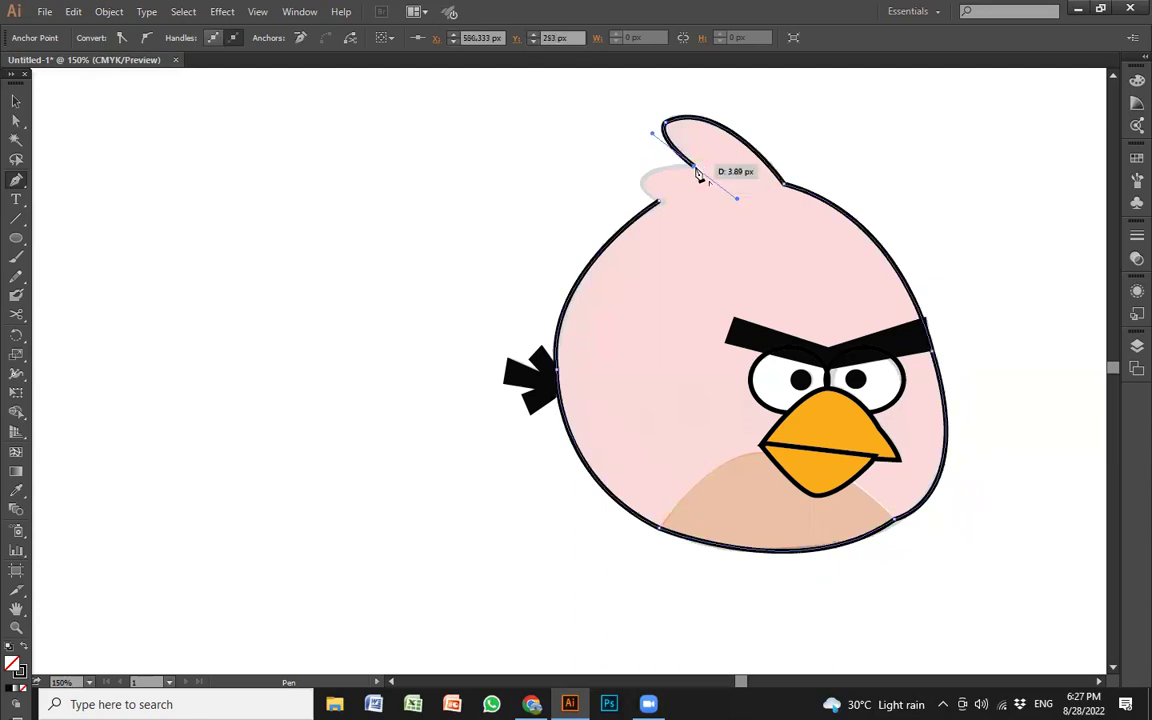